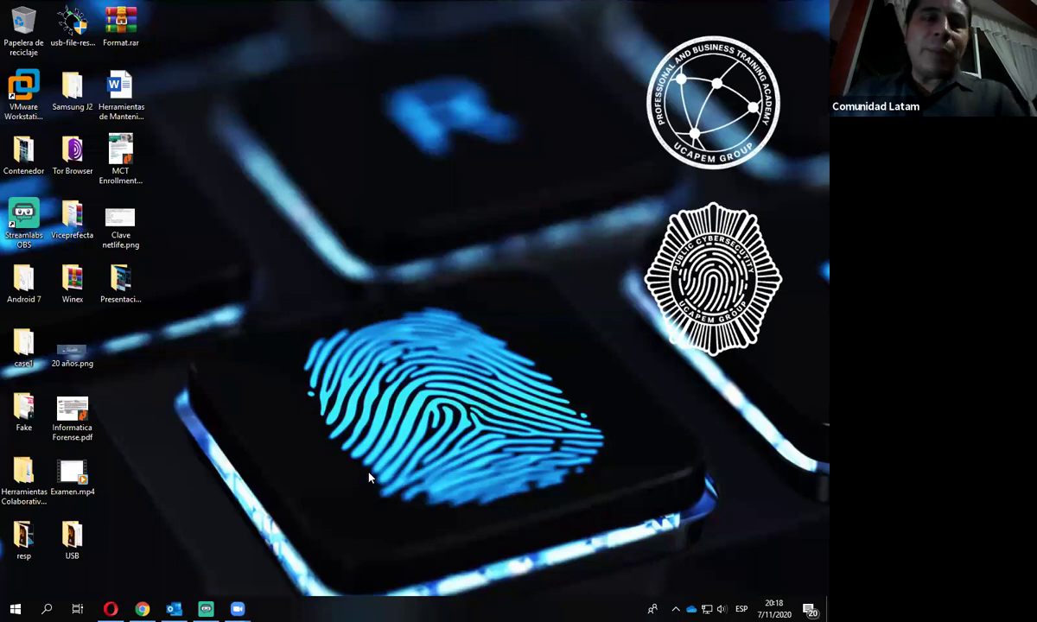
click(207, 608)
click(208, 608)
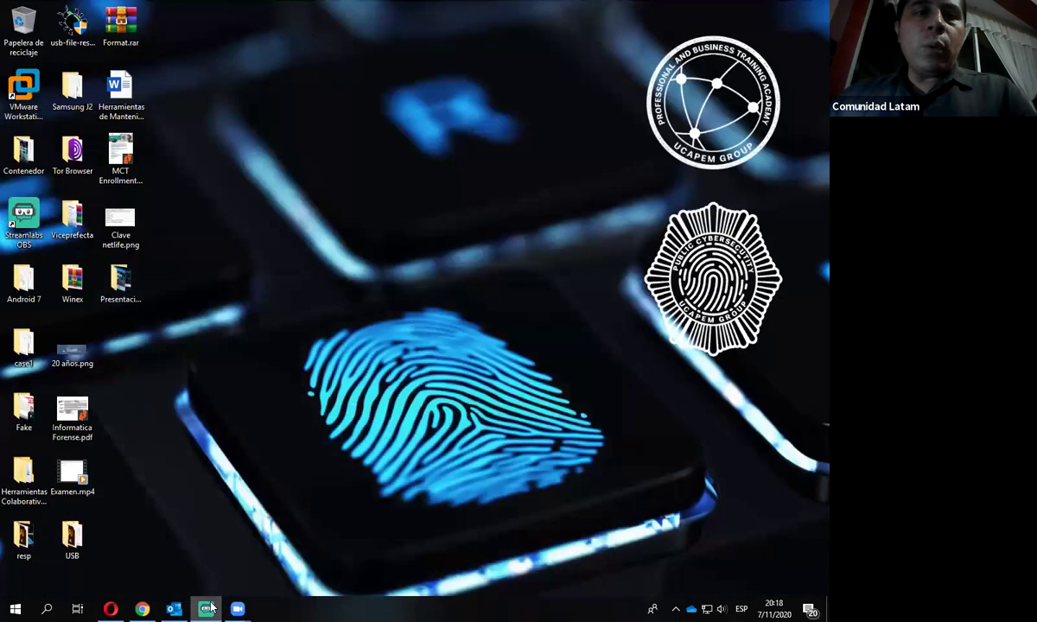
click(211, 607)
click(212, 607)
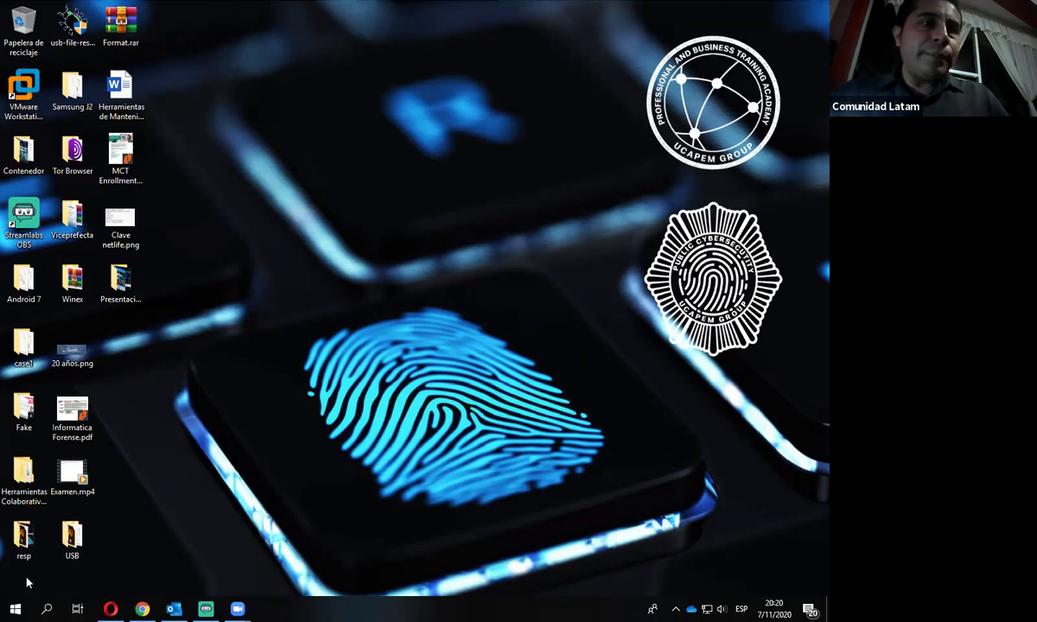
Step: Launch WinHex and decline the request to format the disk in drive G:
click(15, 610)
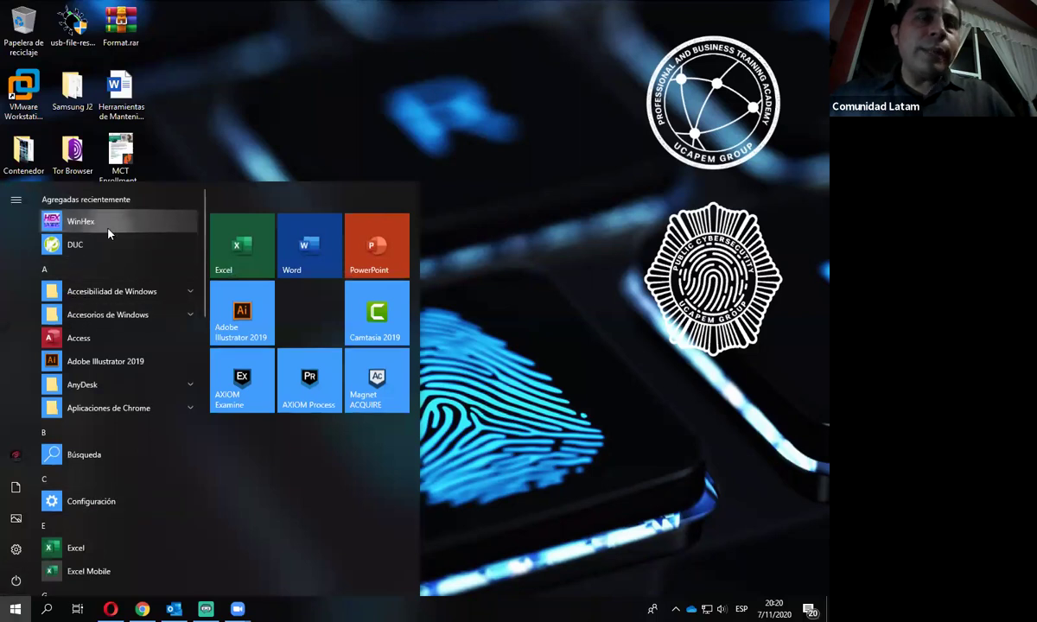
click(102, 216)
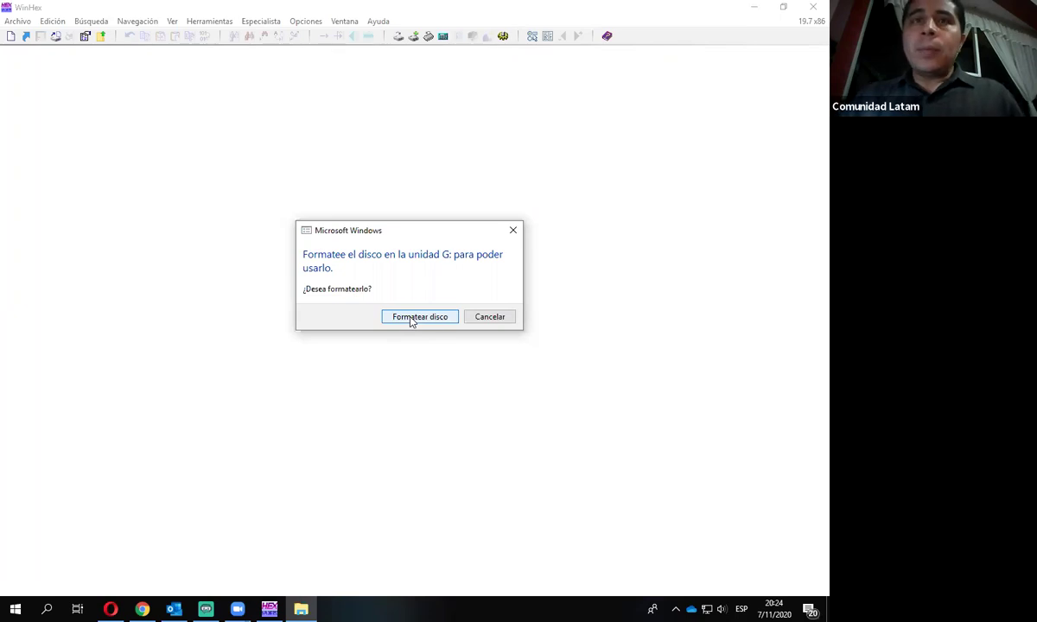
click(506, 320)
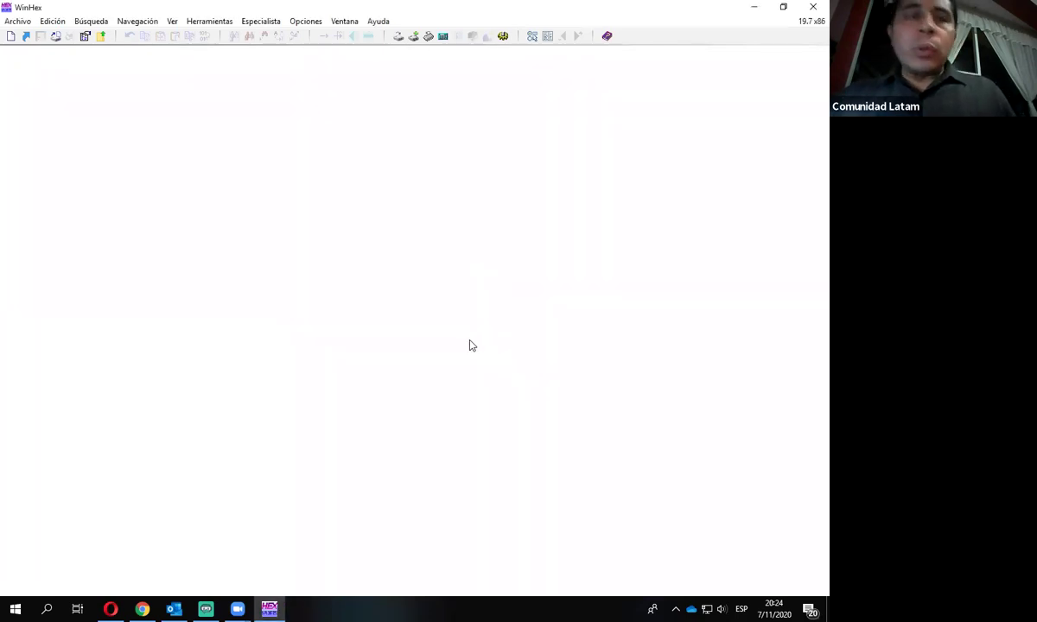
Step: Try to access the USB drive G: from File Explorer without formatting it
key(super+e)
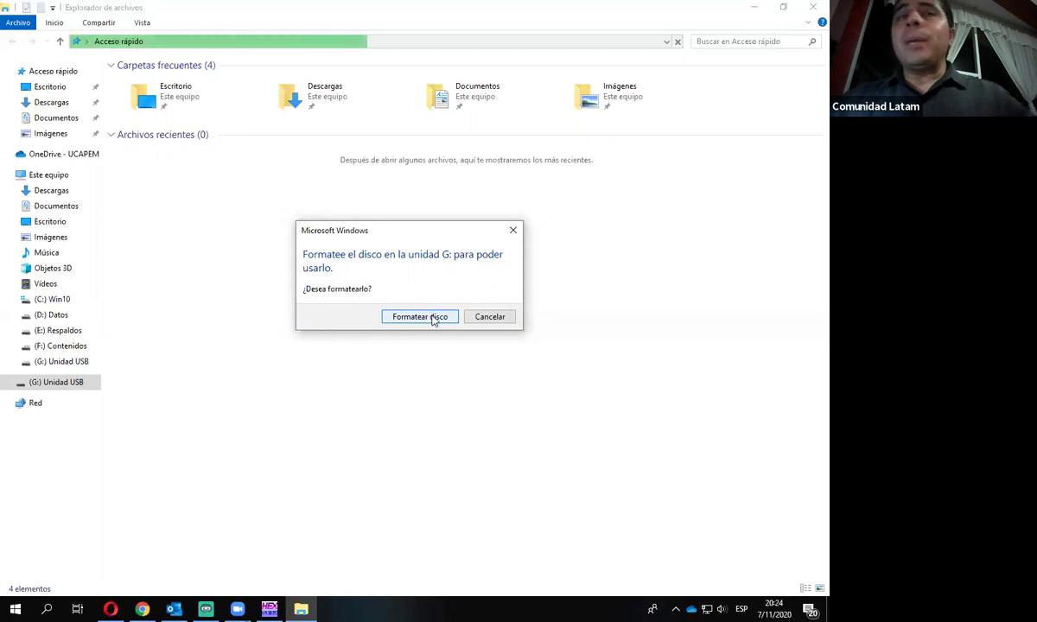
click(489, 318)
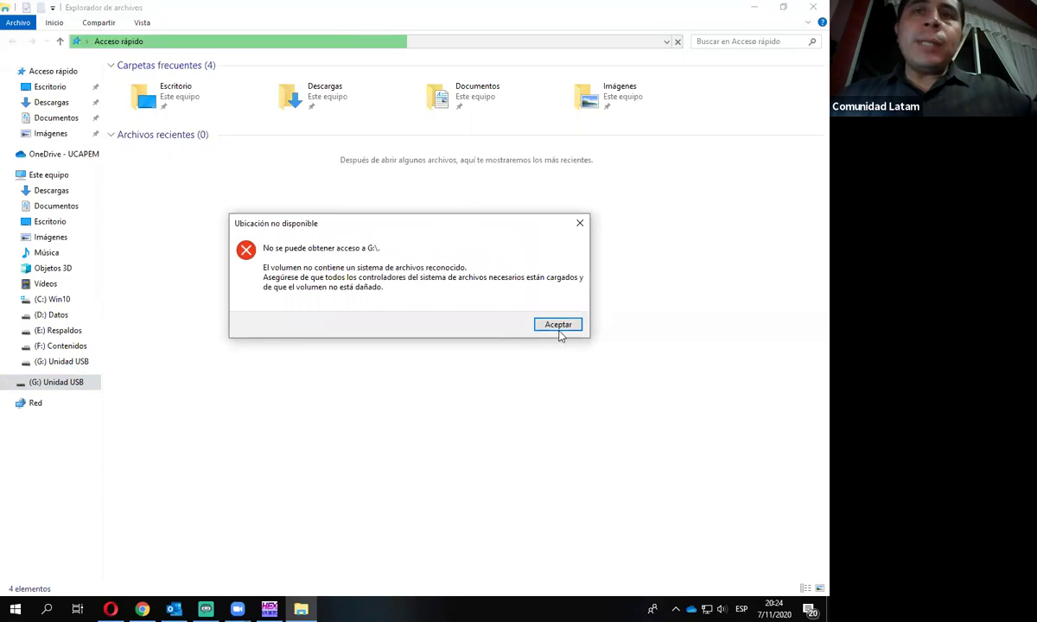
click(559, 329)
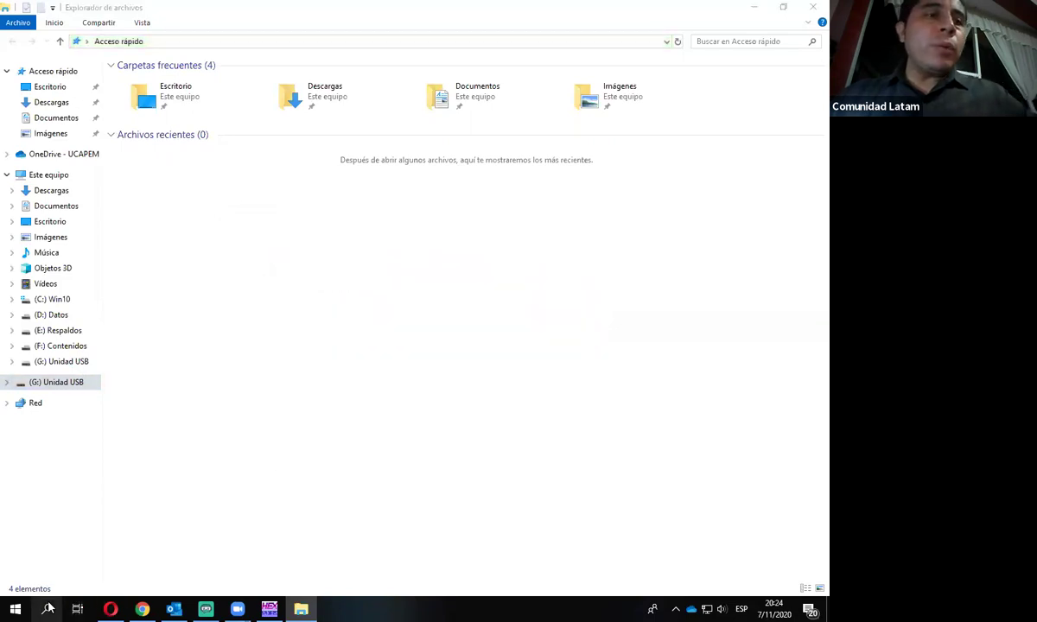
Step: Find the Control Panel with a search for "pa" and open Administrative Tools under System and Security
click(49, 609)
text(pa)
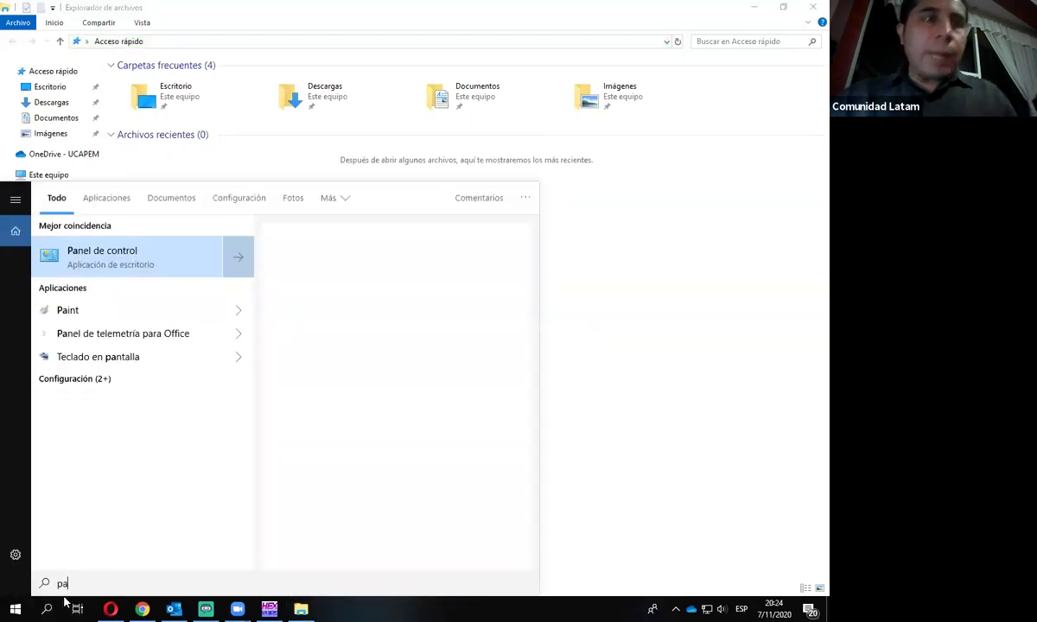
click(139, 245)
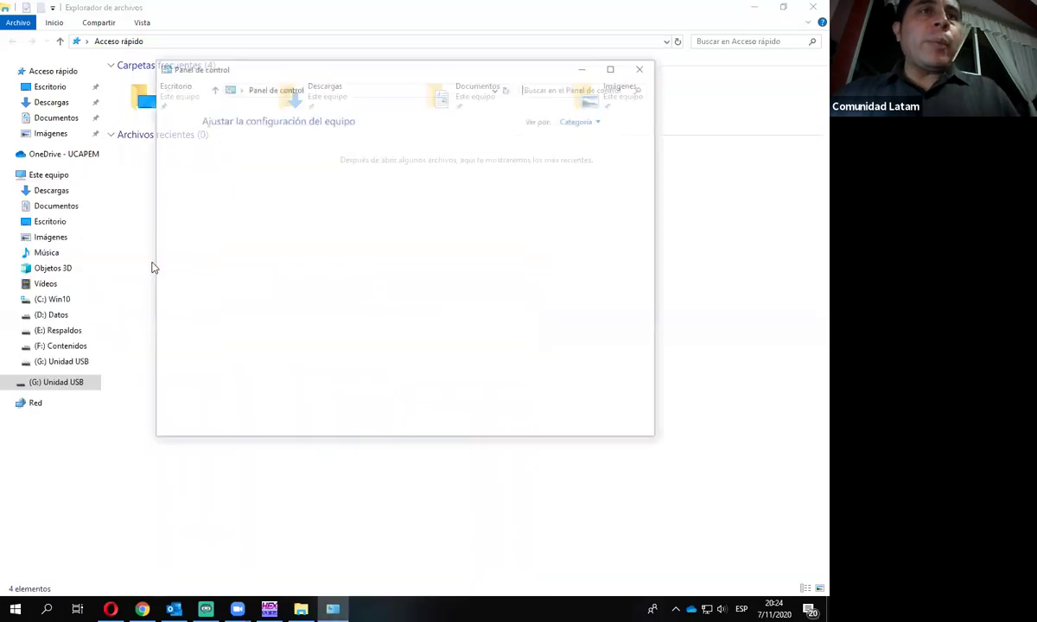
click(290, 154)
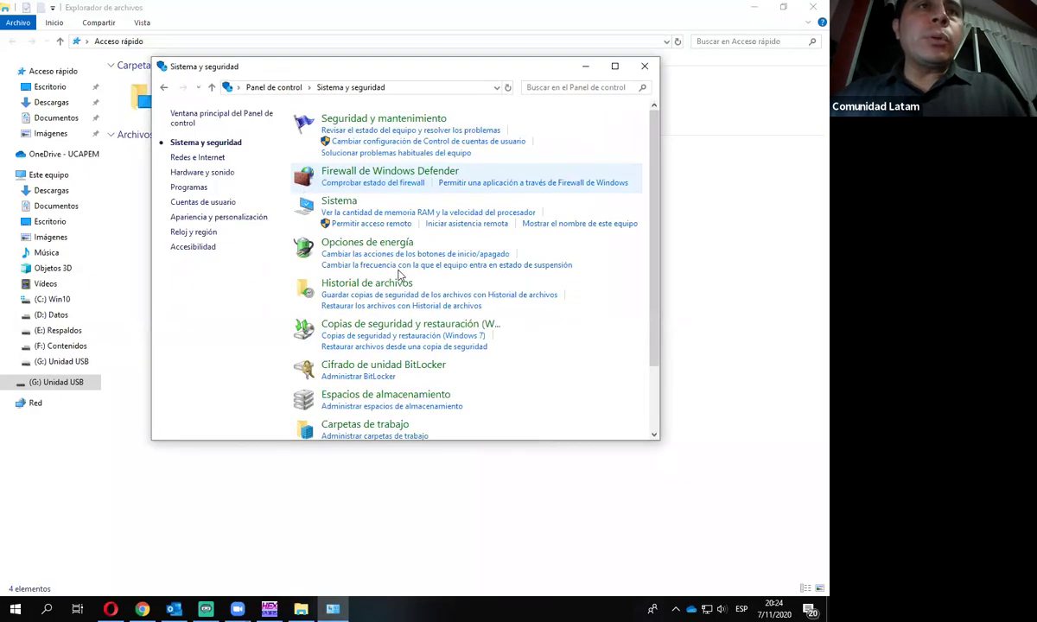
scroll(401, 285, down, 3)
click(413, 374)
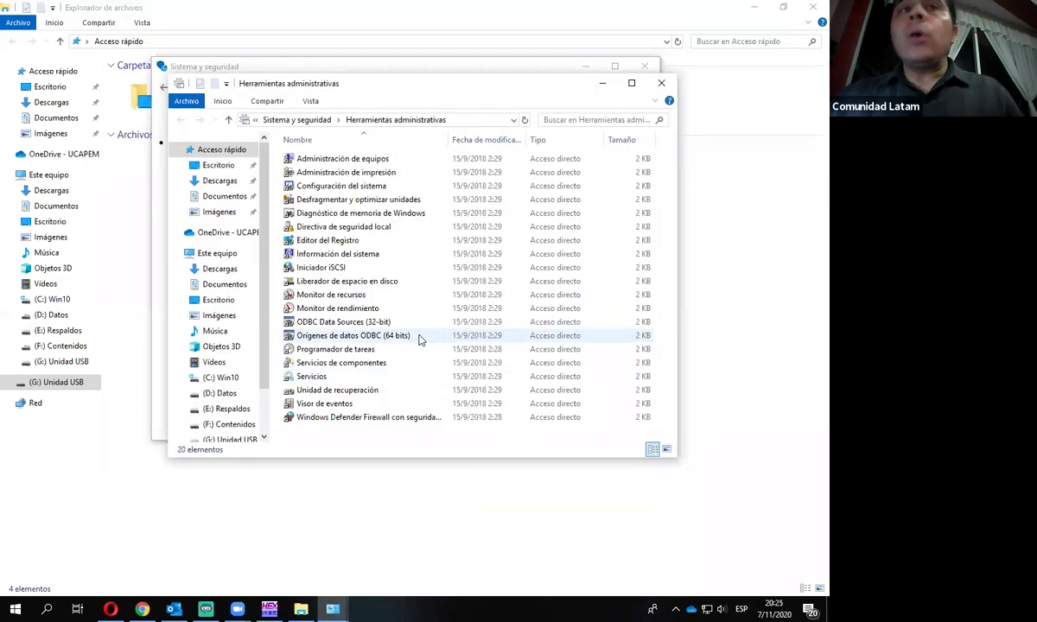
Step: Inspect removable Disk 4 (G:) and its file system in Computer Management's Disk Management, and close the administration and Control Panel windows
double_click(372, 158)
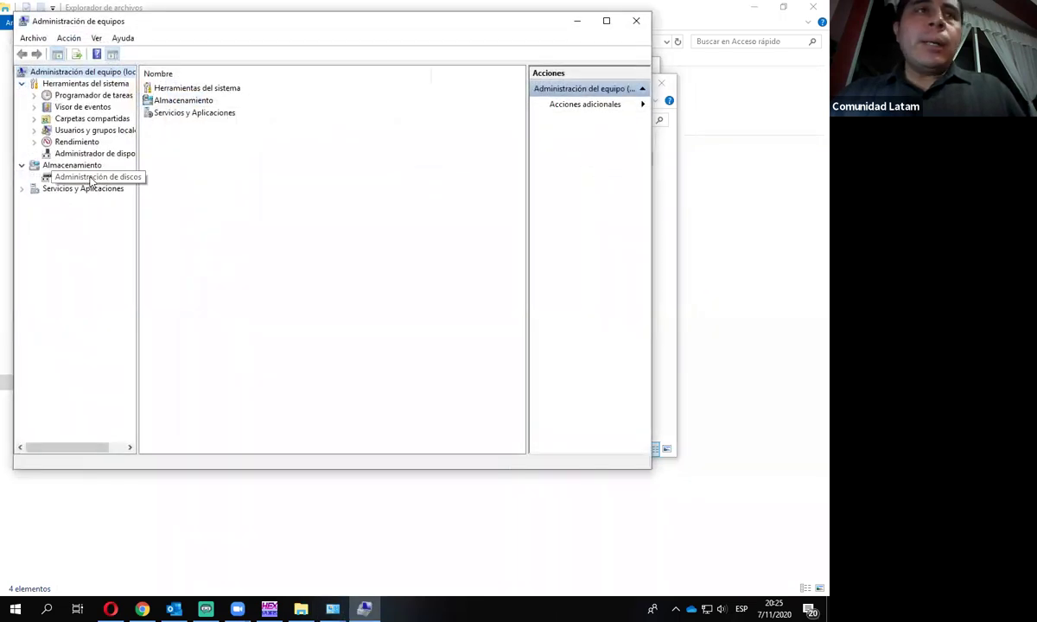
click(89, 178)
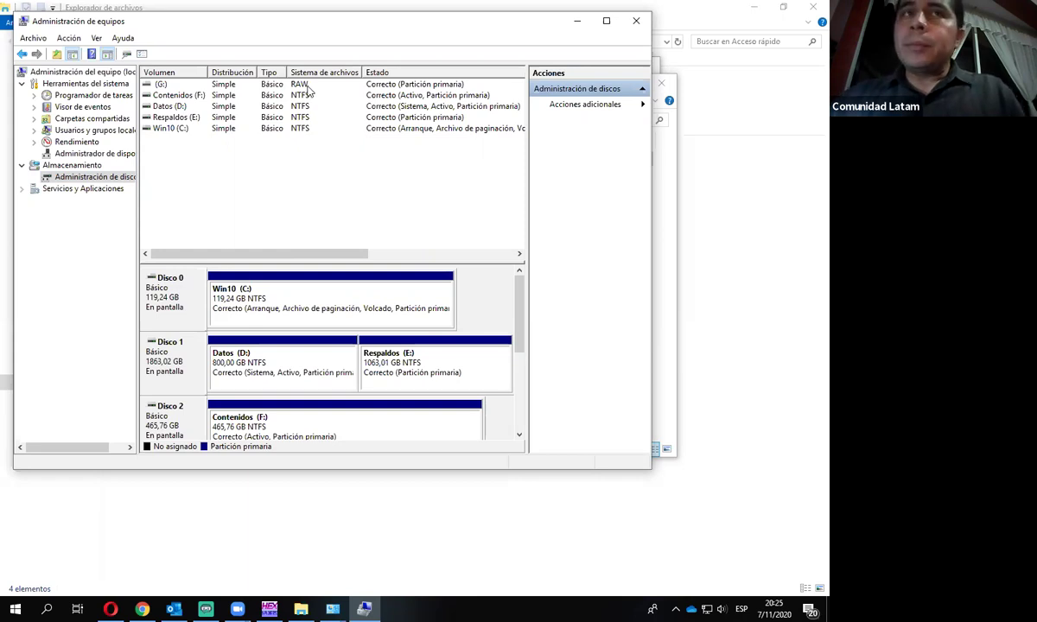
drag(521, 303, 519, 370)
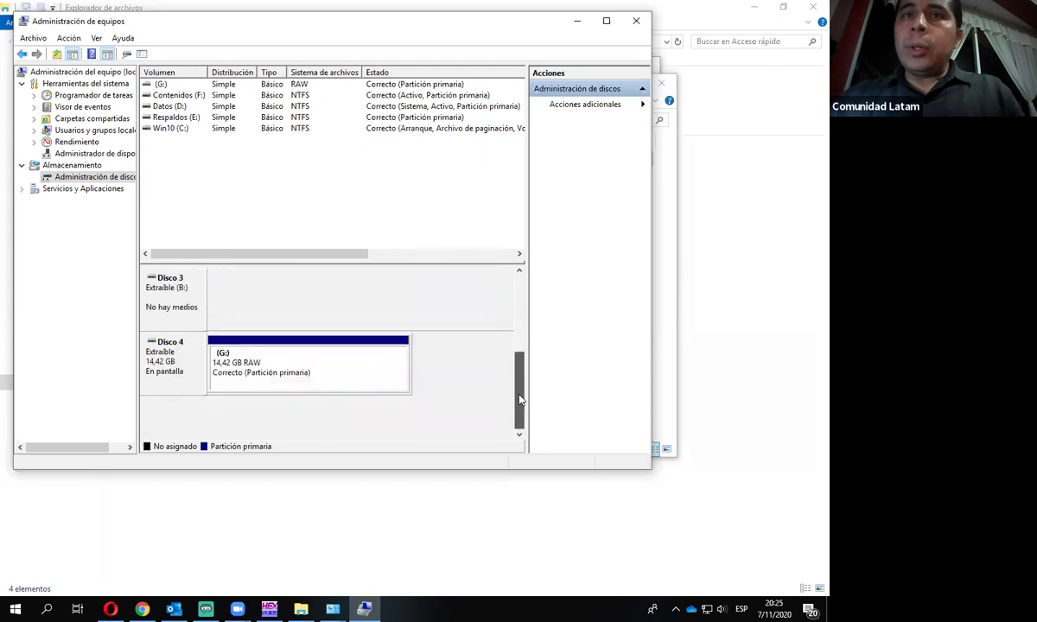
click(296, 381)
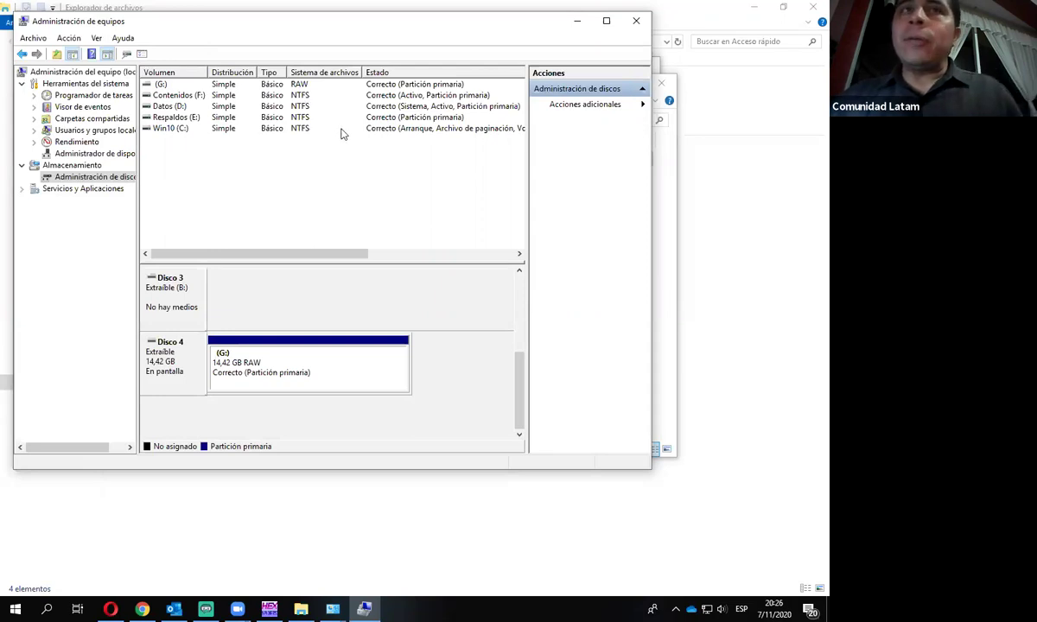
click(641, 22)
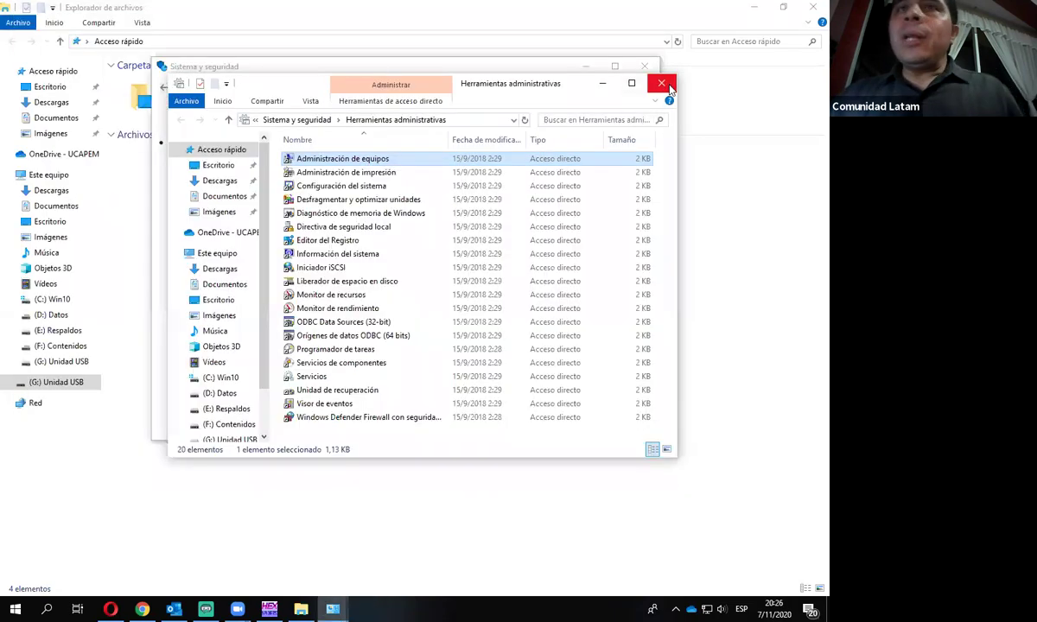
click(664, 84)
click(647, 66)
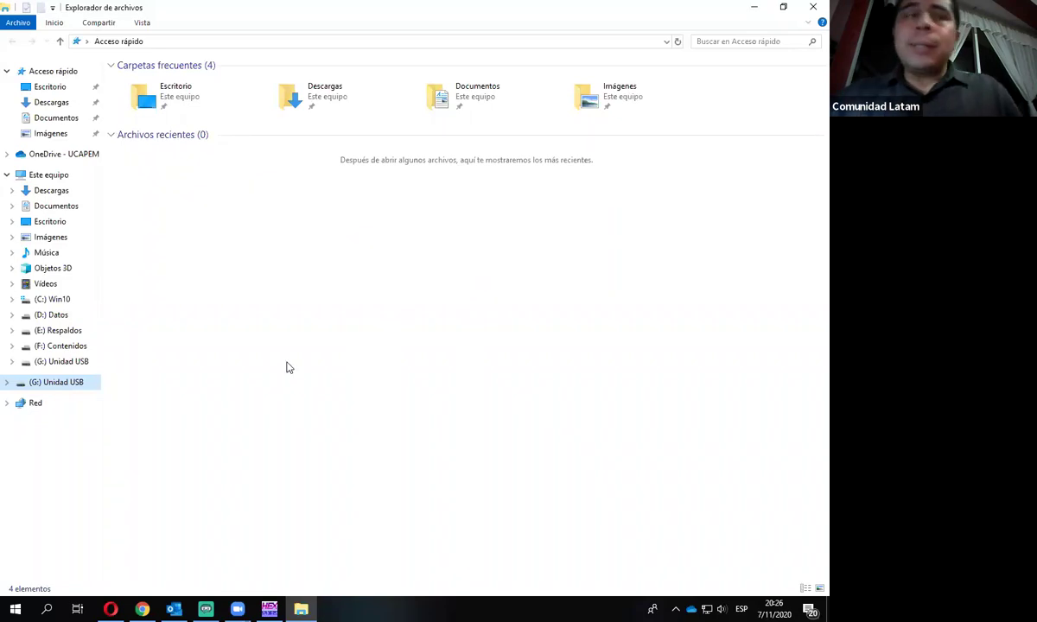
Step: Go to the Herramientas folder inside Software on drive E: (Respaldos)
click(77, 349)
click(61, 330)
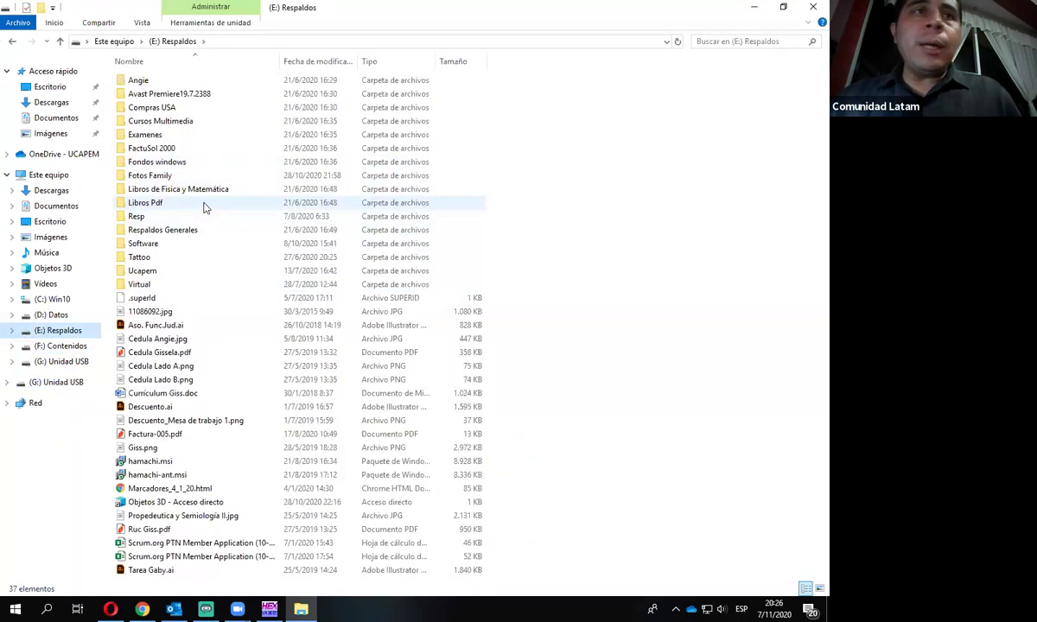
double_click(157, 243)
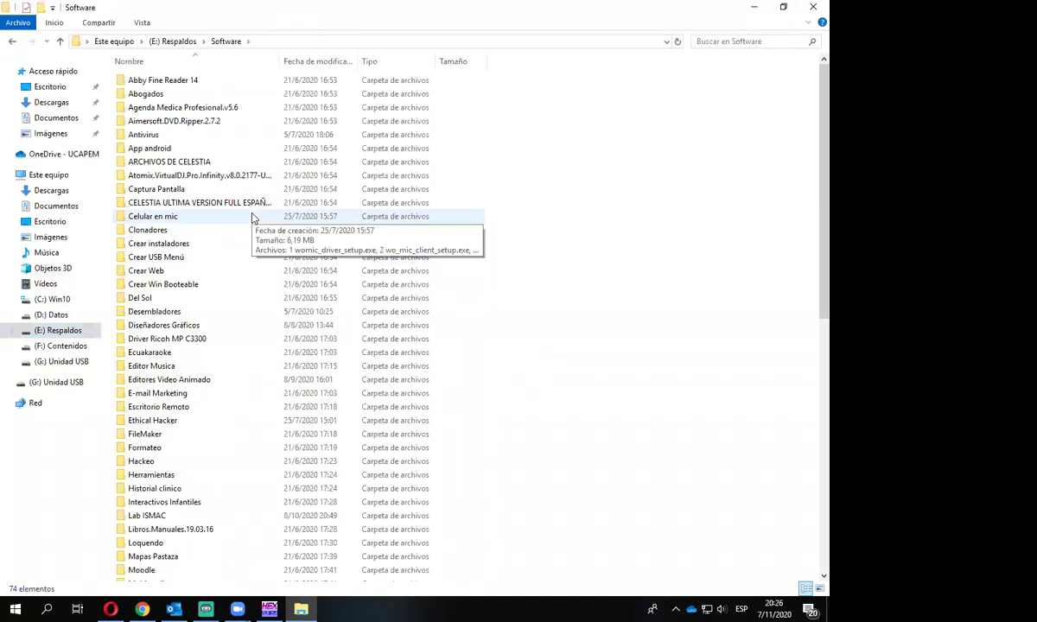
scroll(250, 216, down, 1)
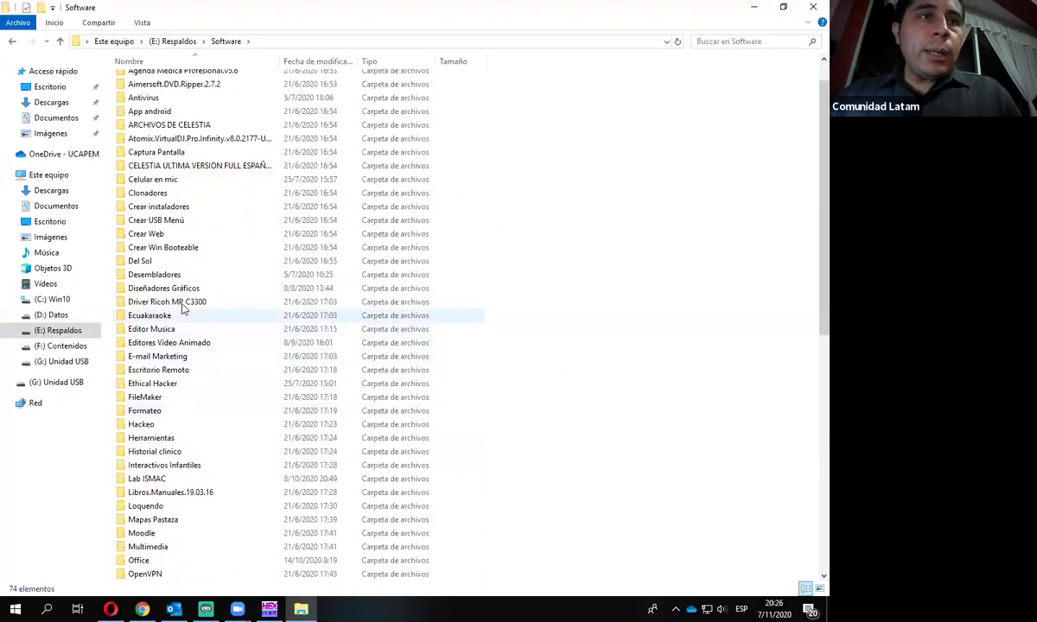
scroll(195, 355, down, 1)
double_click(184, 397)
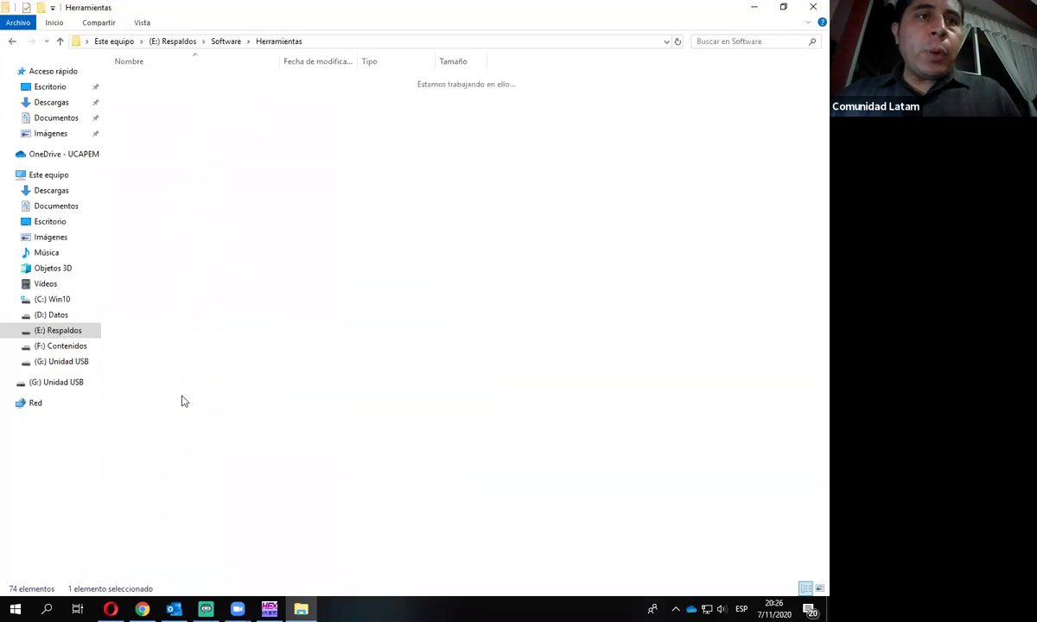
Step: Open the DLC.Boot.2019.V3.6 folder and mount the DLC.Boot.2019.V3.6.iso image
click(166, 138)
double_click(166, 139)
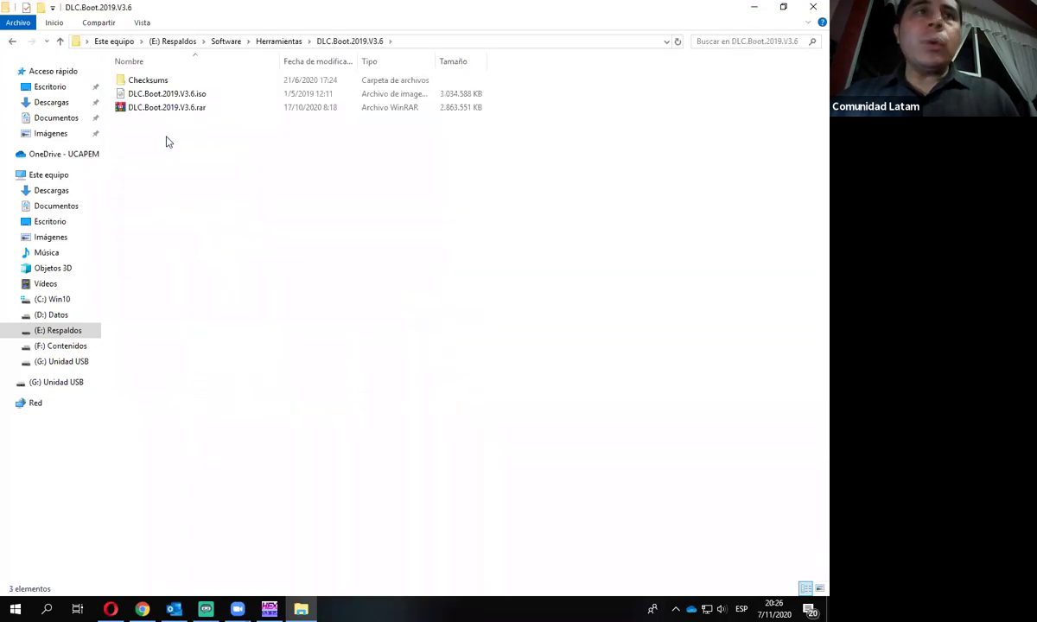
click(190, 97)
double_click(189, 97)
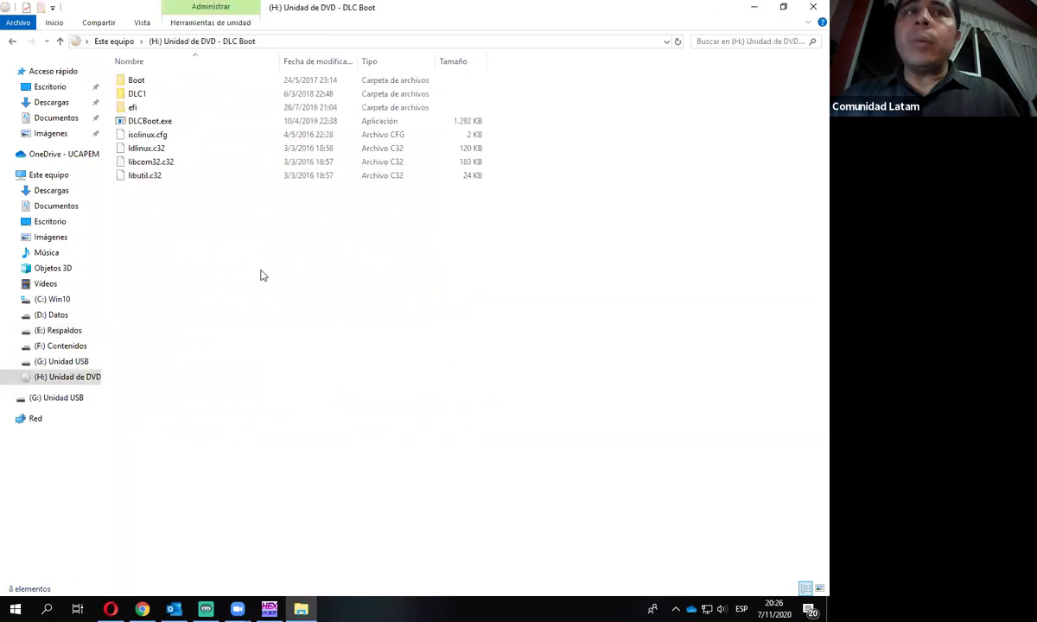
Step: Run DLCBoot.exe from the mounted image and launch File Recovery from its Data Recovery tools in Easy Recovery mode
click(170, 126)
right_click(170, 127)
click(226, 148)
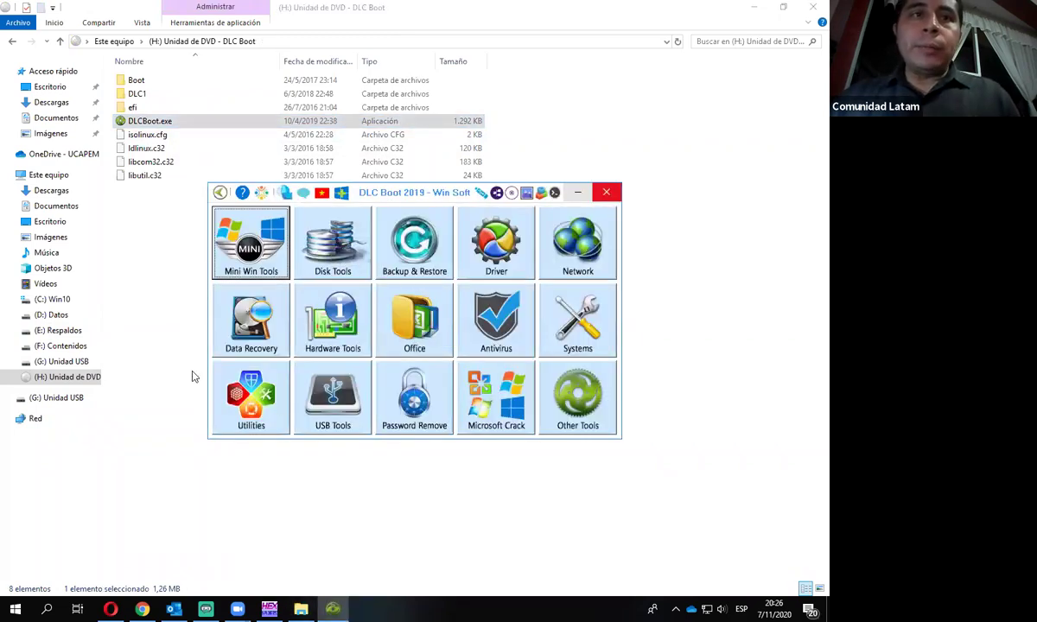
click(250, 319)
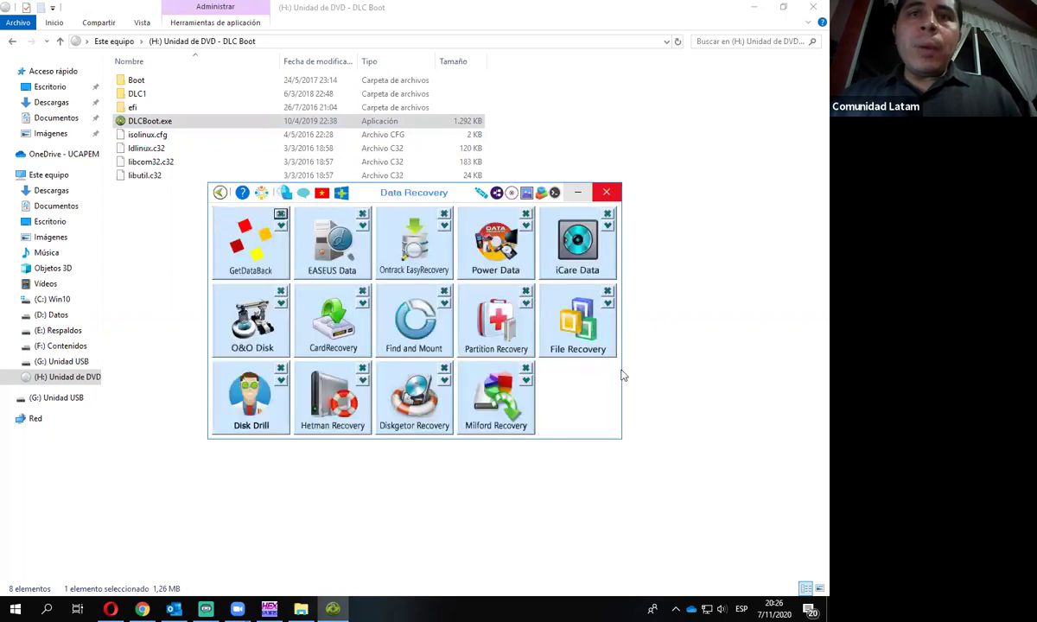
click(580, 329)
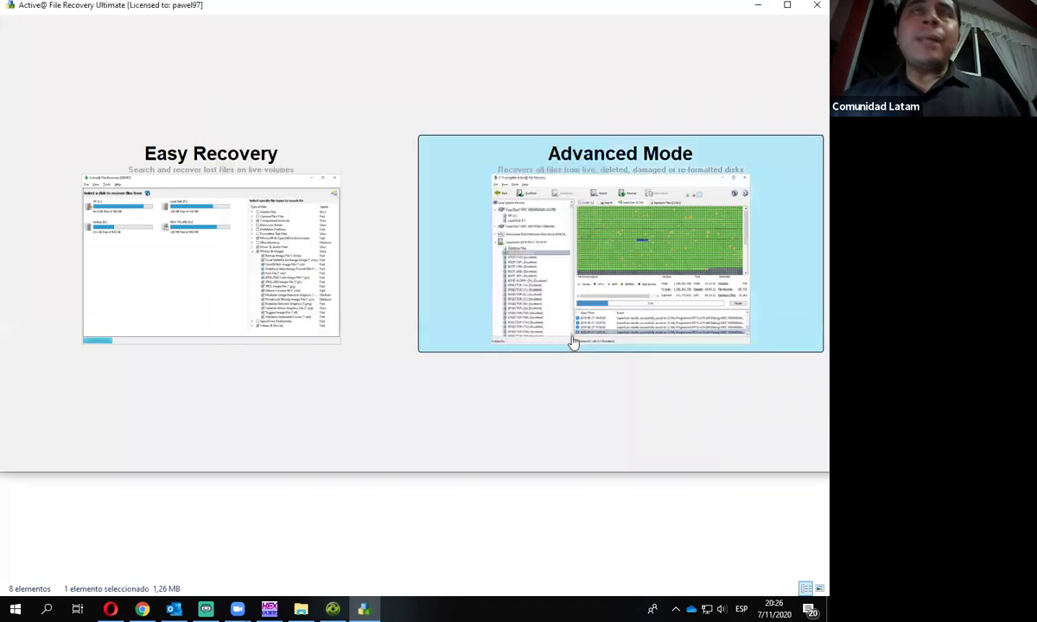
click(287, 235)
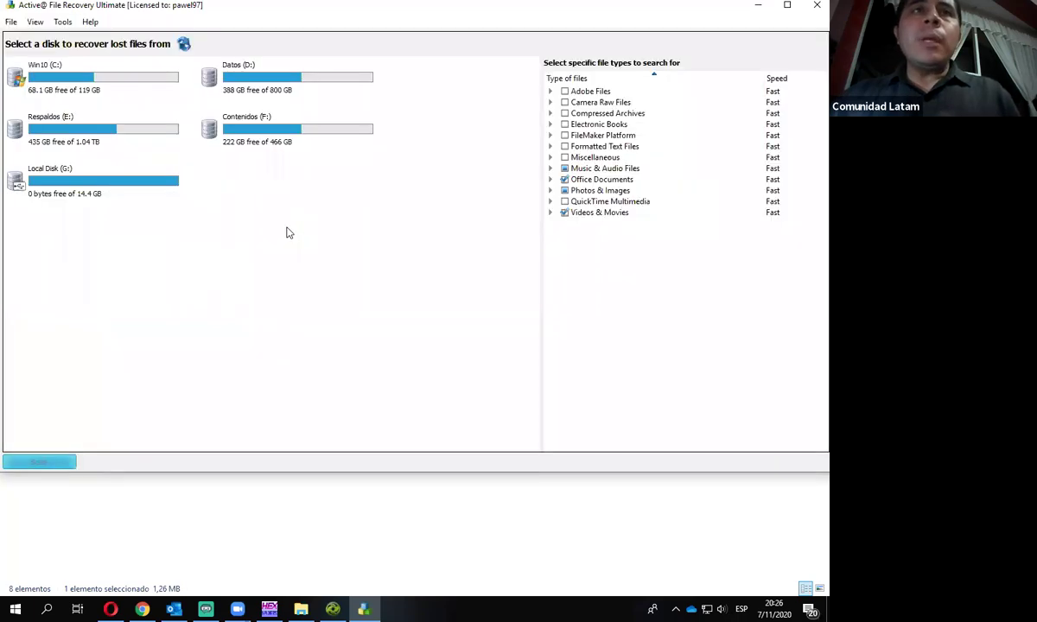
Step: Select Local Disk (G:) for recovery and add Camera Raw Files, Compressed Archives, Electronic Books and FileMaker Platform to the searched file types
click(99, 178)
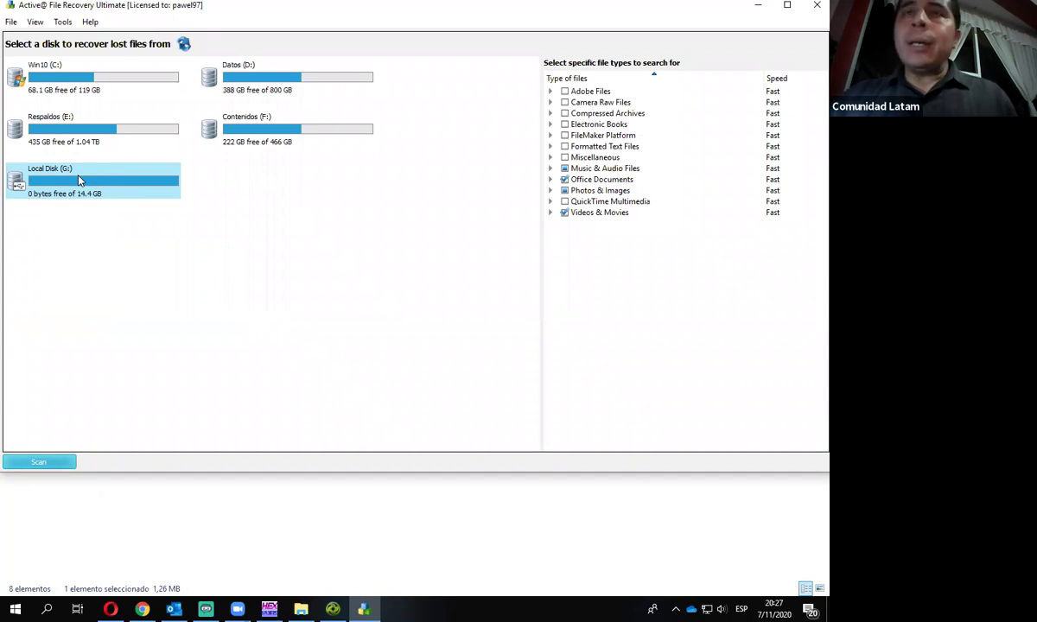
click(569, 91)
click(566, 102)
click(565, 113)
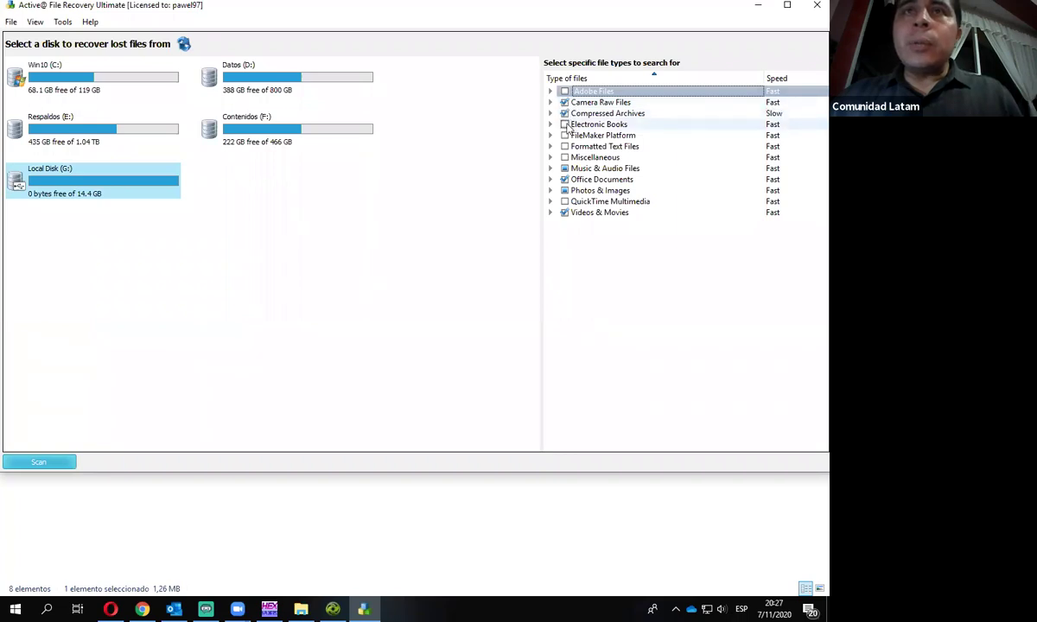
click(565, 124)
click(565, 136)
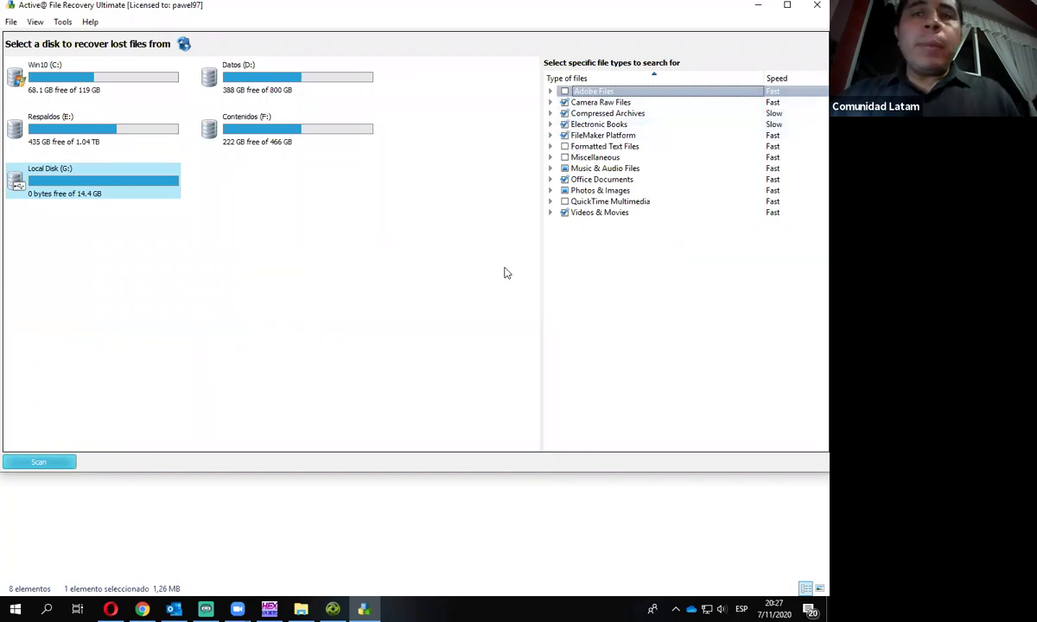
Step: Try to scan Local Disk (G:) for lost files of the selected types
click(116, 192)
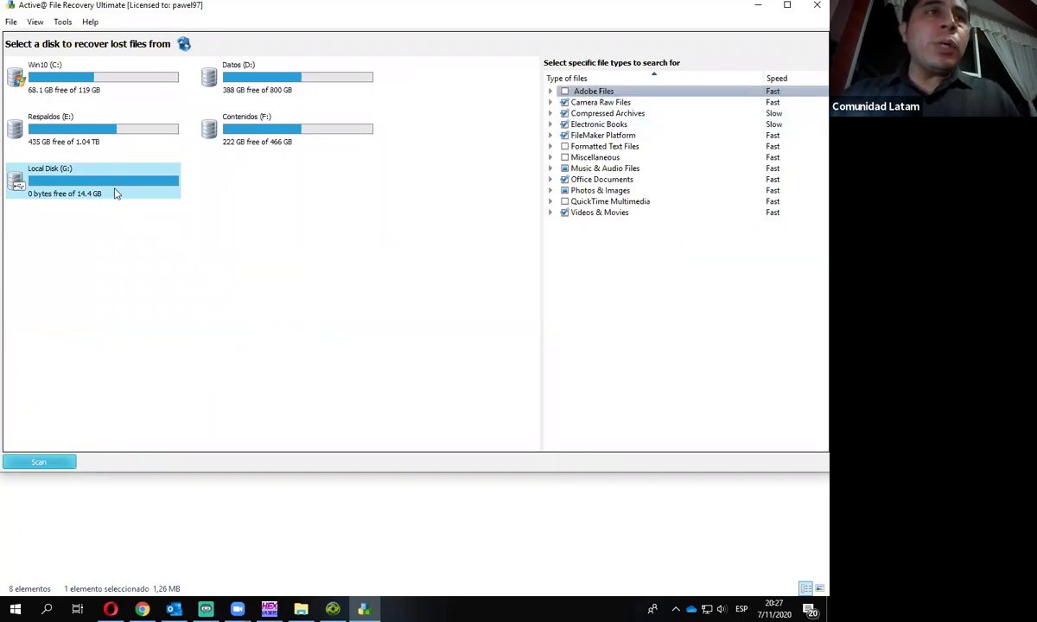
click(56, 463)
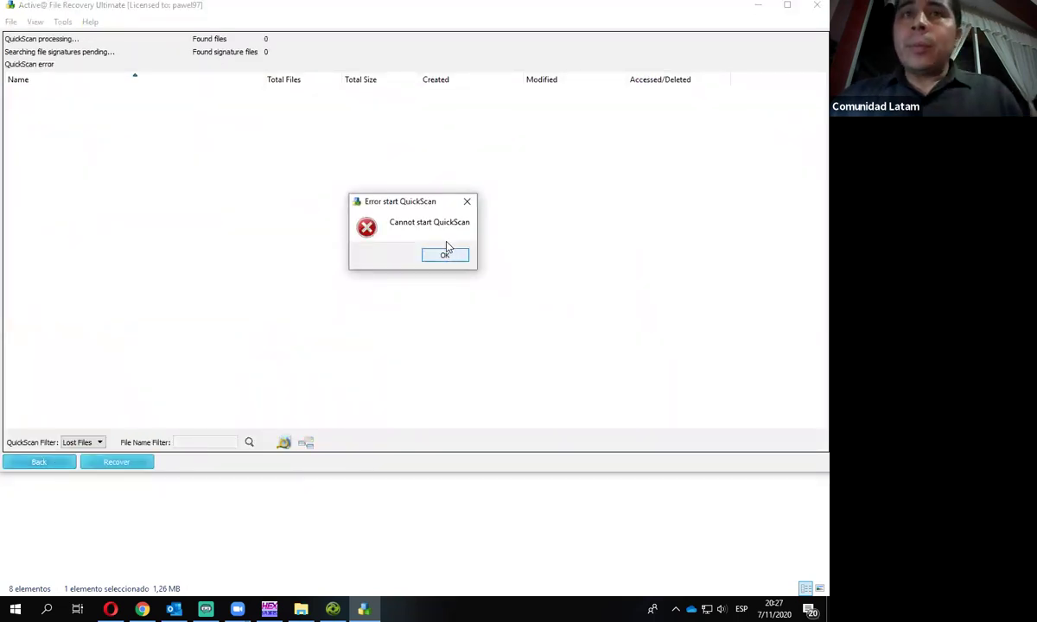
drag(442, 200, 467, 197)
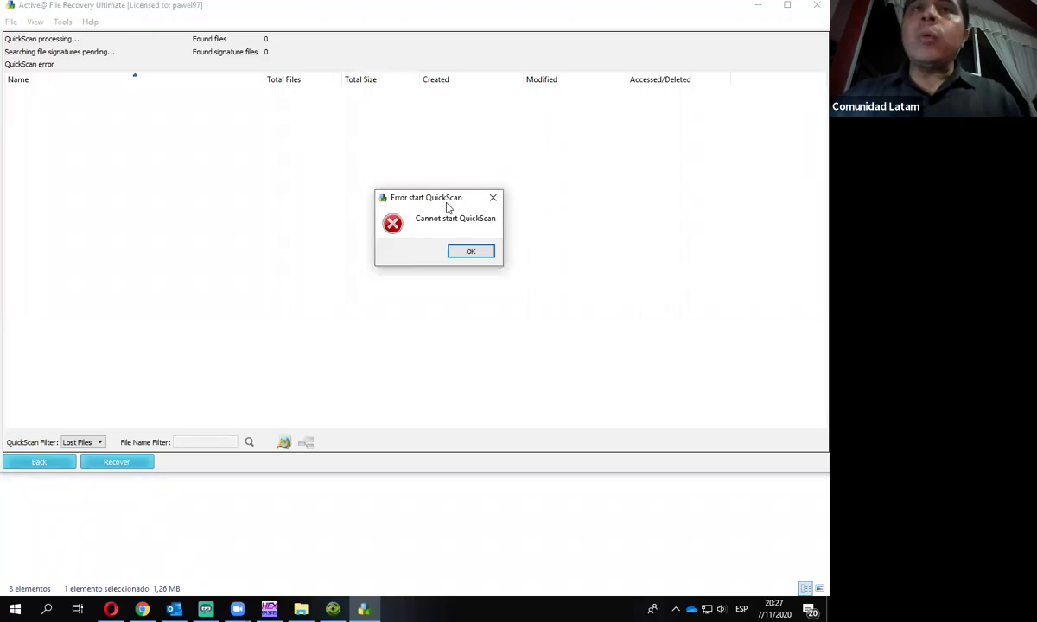
click(476, 252)
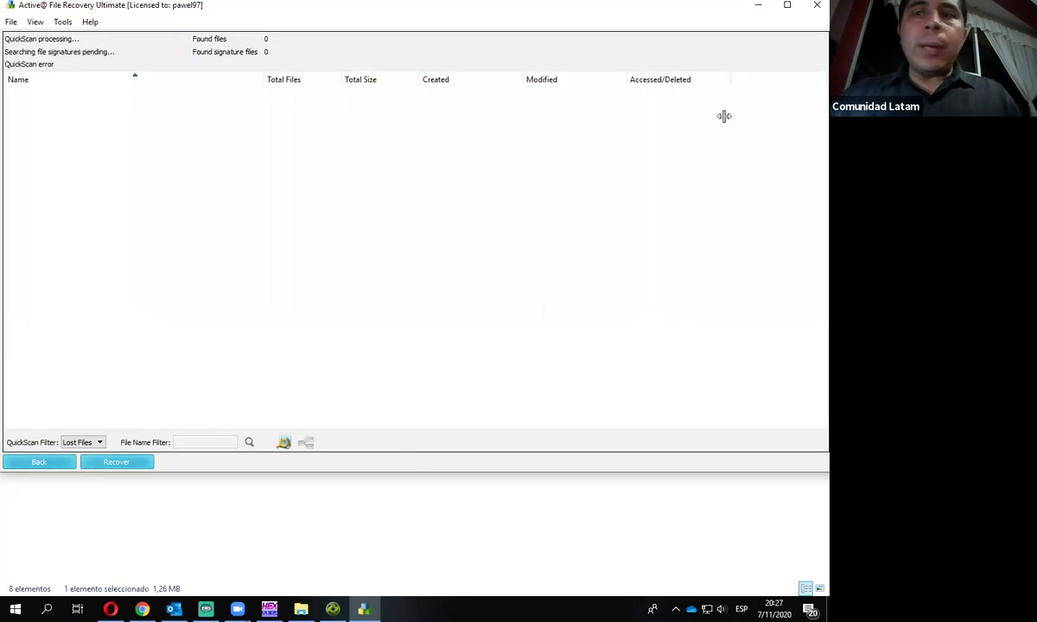
Step: Close File Recovery and check which partitions the Deep Scan Recovery of iCare Data offers, closing that tool as well
click(814, 6)
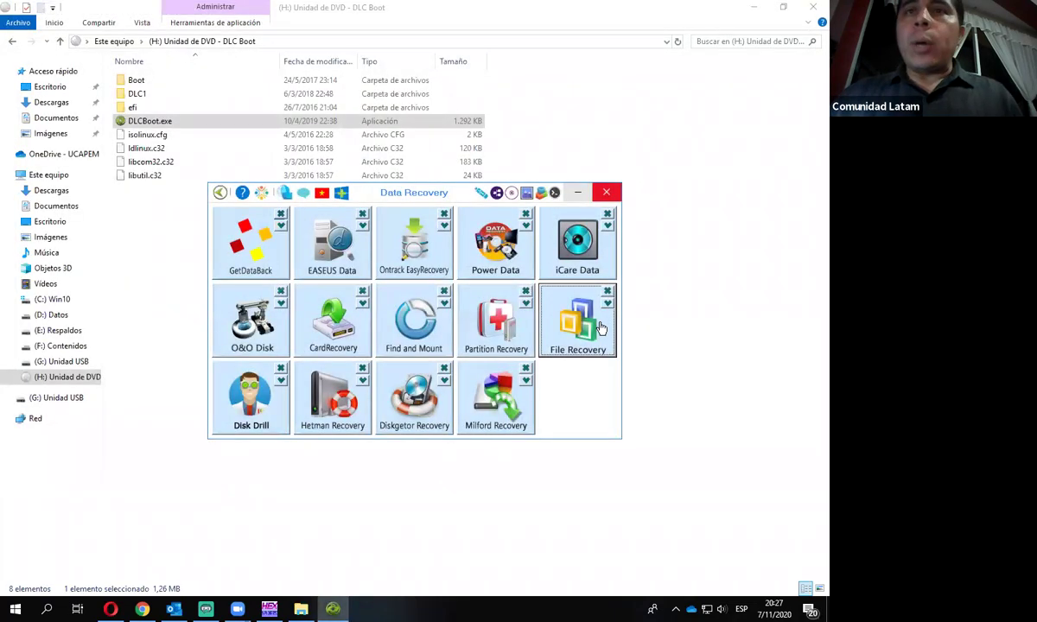
click(564, 274)
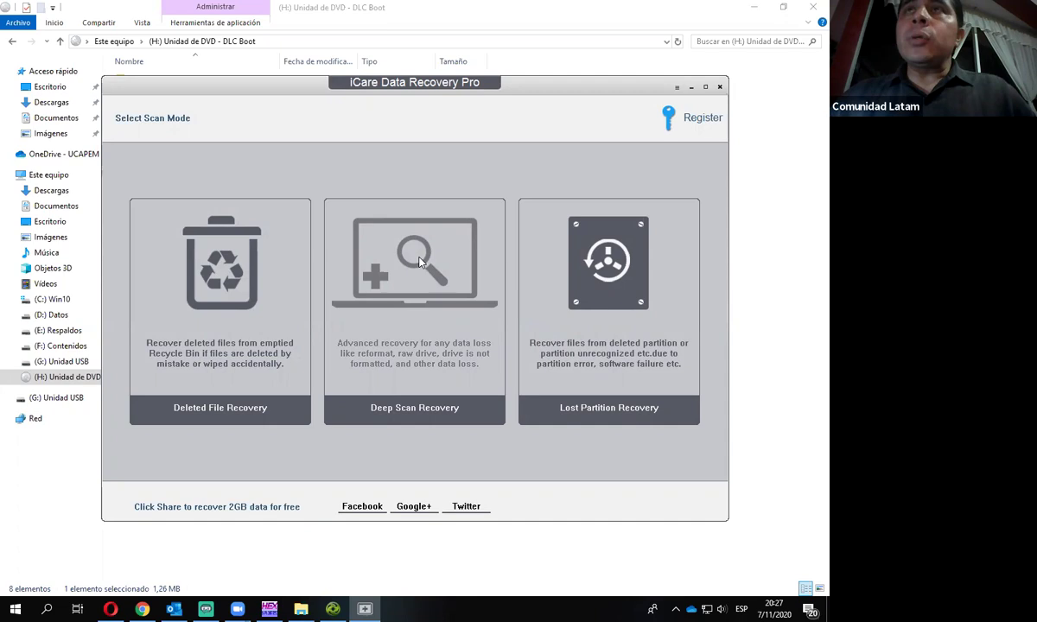
click(423, 251)
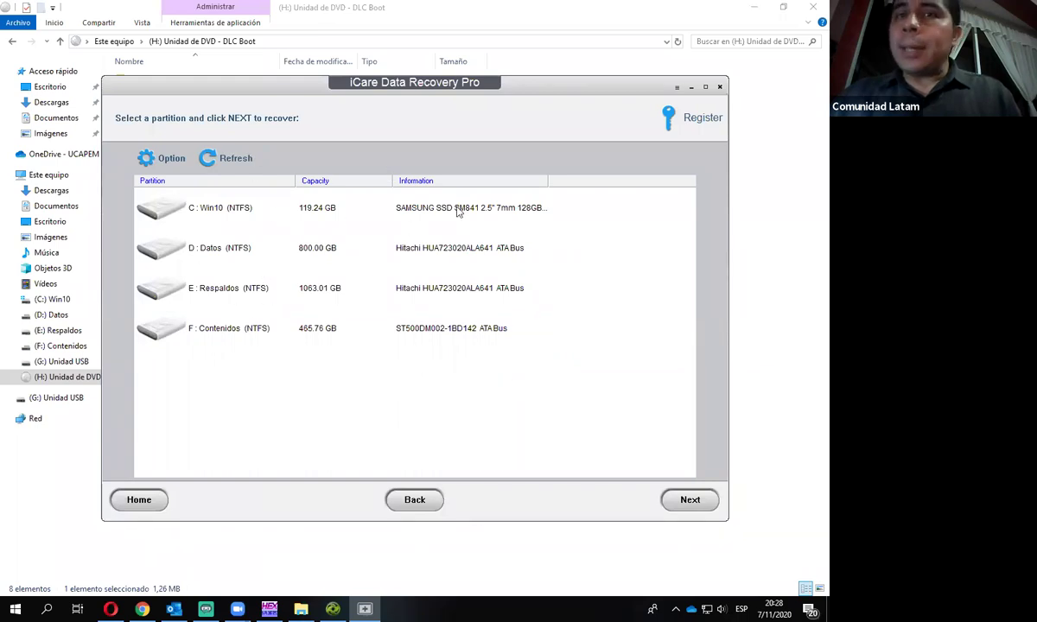
click(719, 87)
click(373, 363)
Step: Launch Power Data from the Data Recovery tools and scan the 14.42 GB Unallocated Space for lost files
click(497, 241)
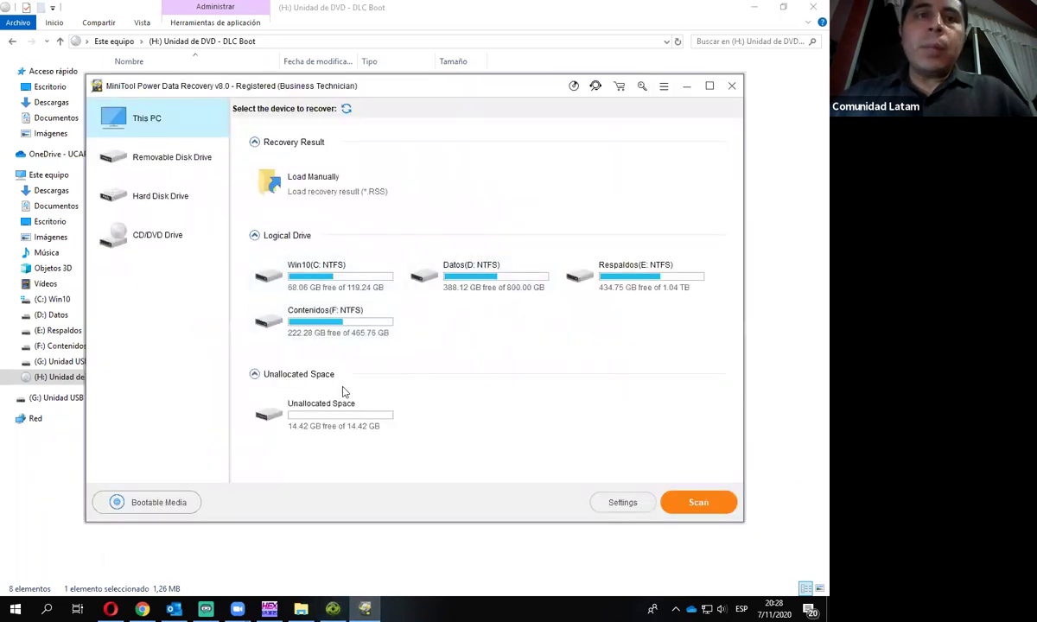
click(325, 394)
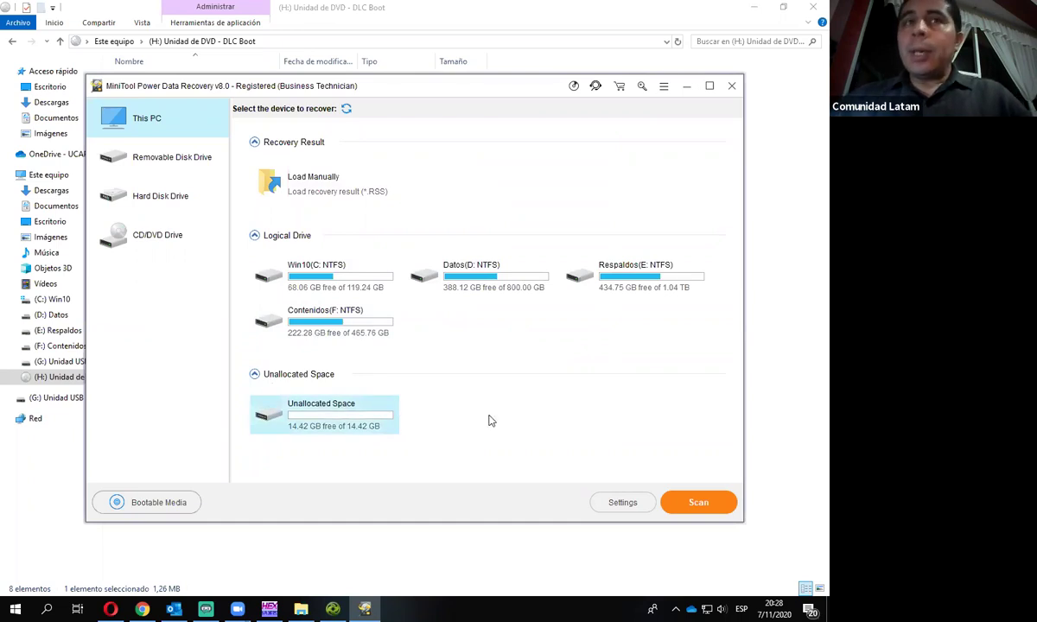
click(704, 502)
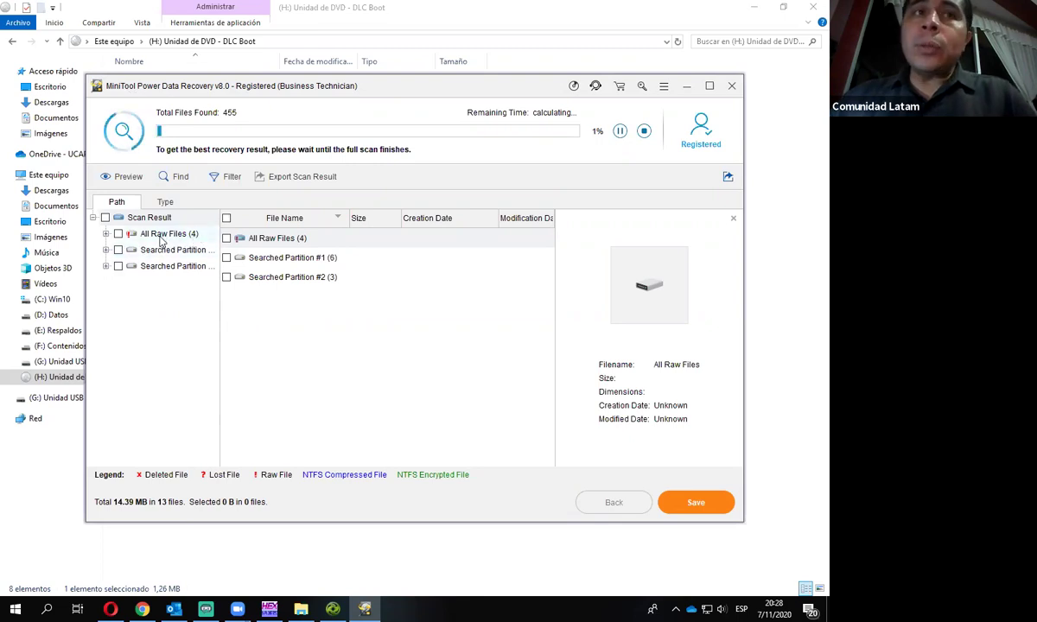
Step: Inspect the recovered PNG images under All Raw Files one by one and halt the running scan
click(106, 234)
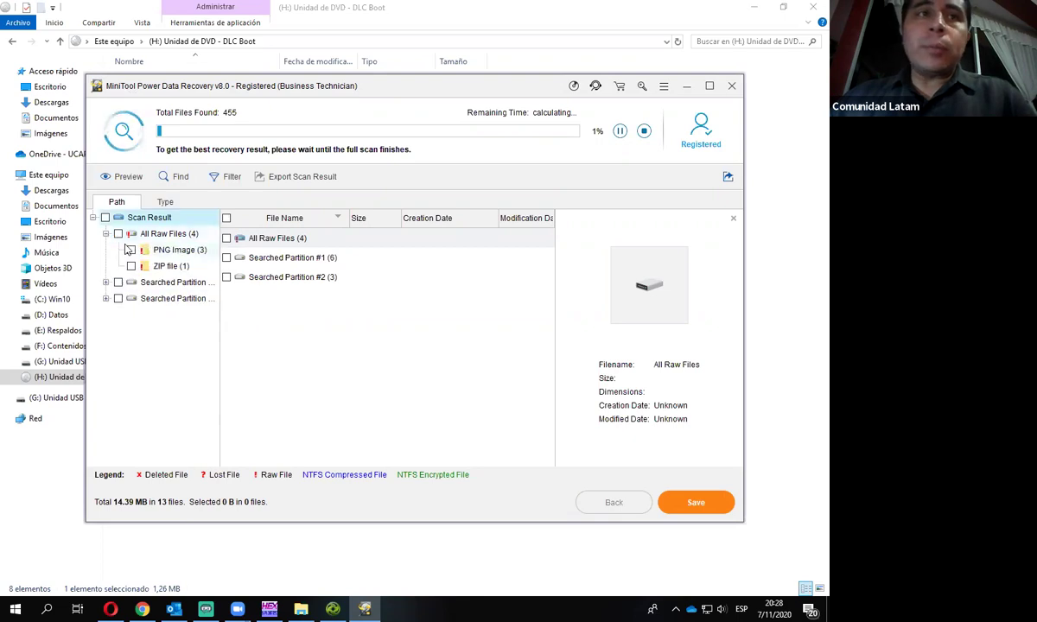
click(172, 250)
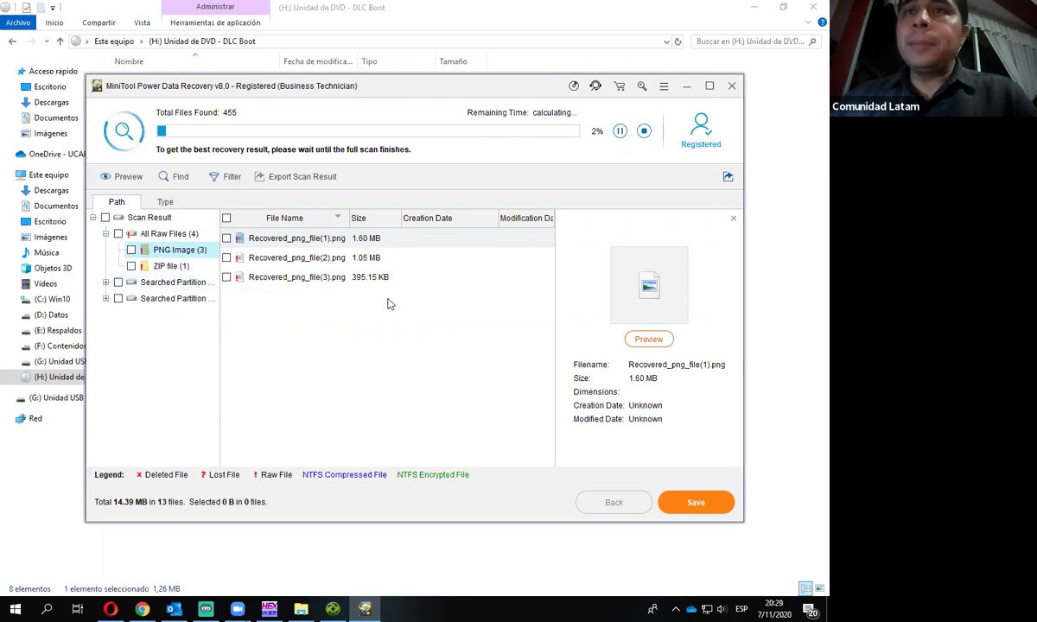
click(317, 244)
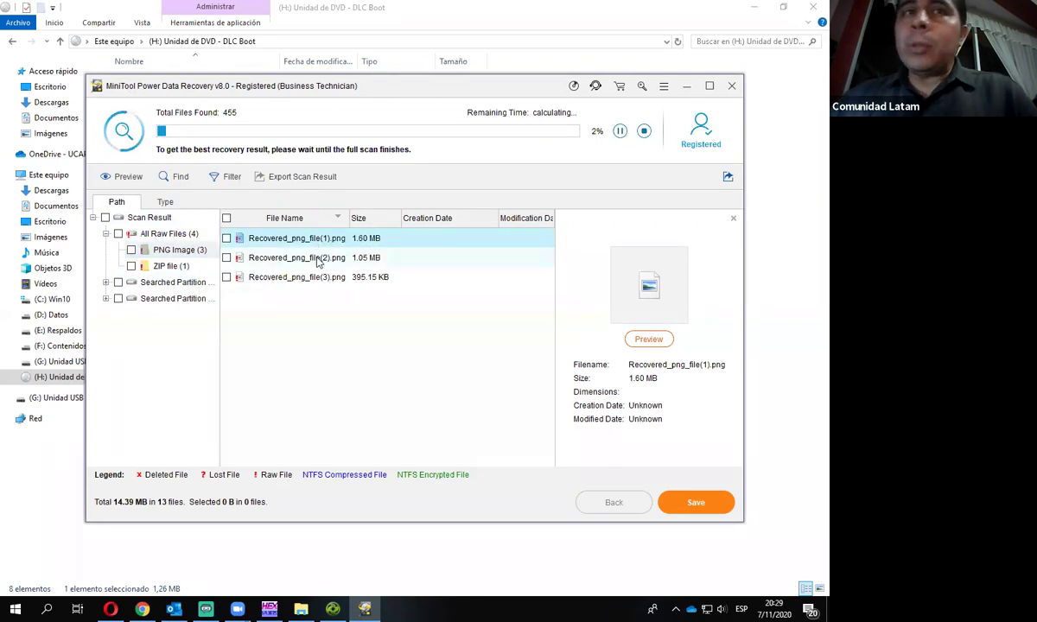
click(319, 260)
click(288, 275)
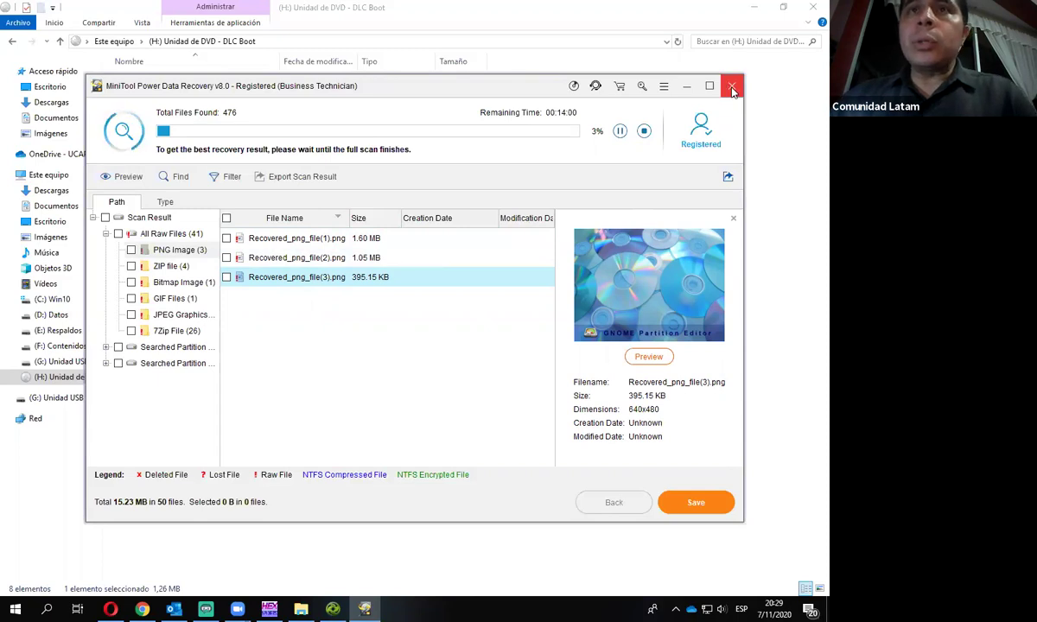
click(643, 132)
click(362, 309)
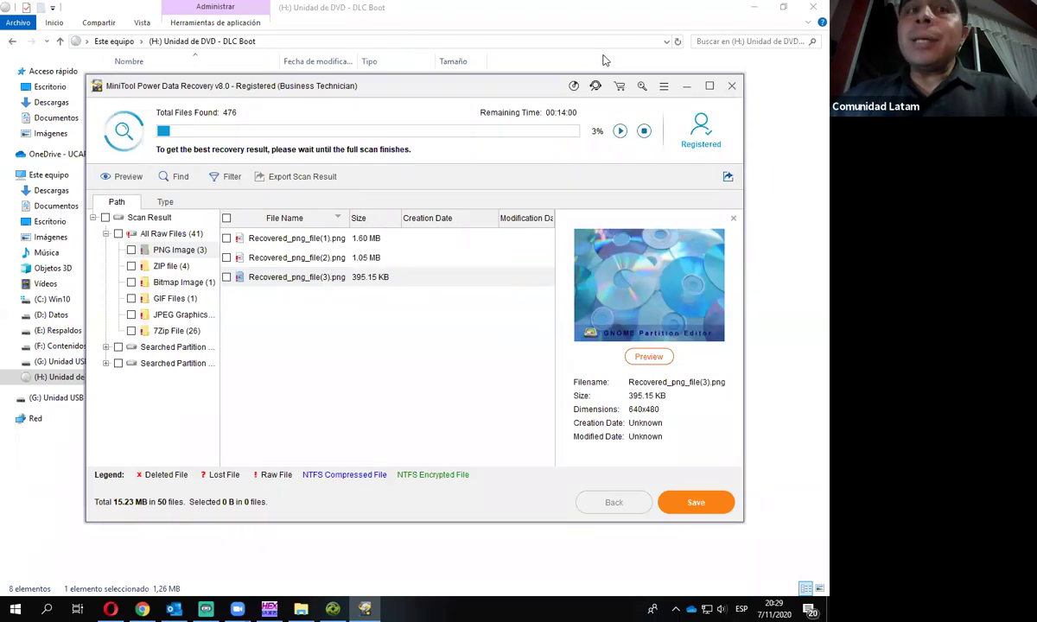
Step: Switch to WinHex and look through the Desktop folders and files for something to open
click(275, 609)
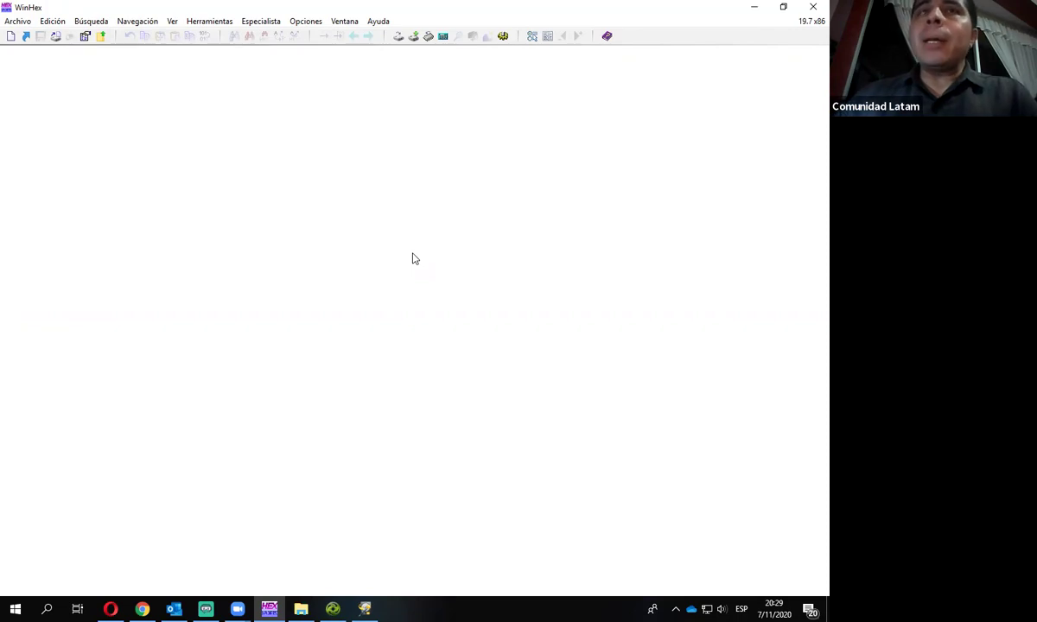
click(19, 21)
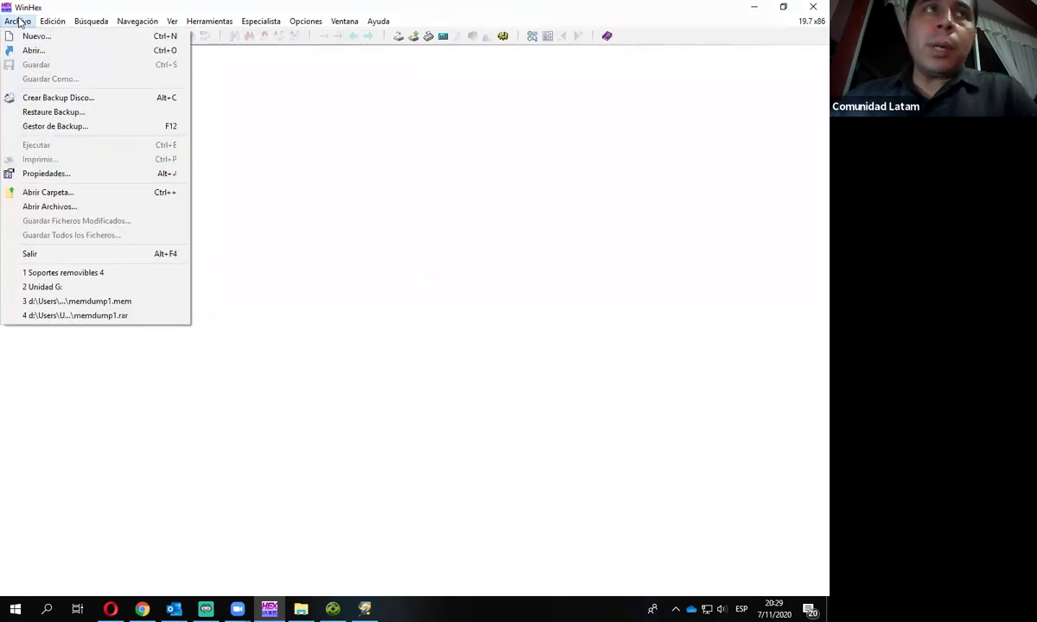
click(65, 52)
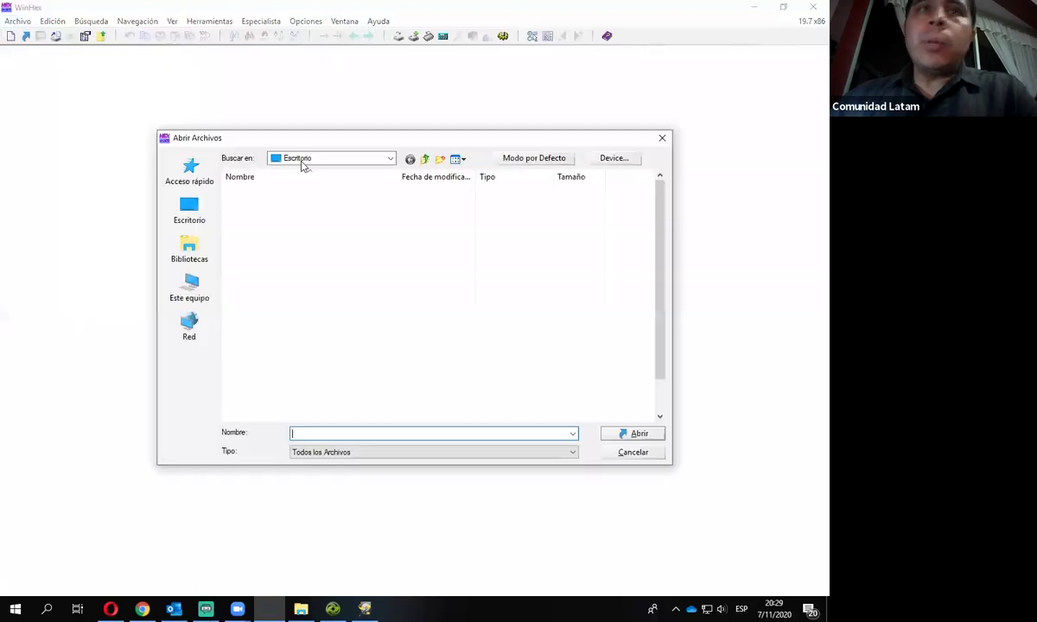
scroll(309, 293, down, 1)
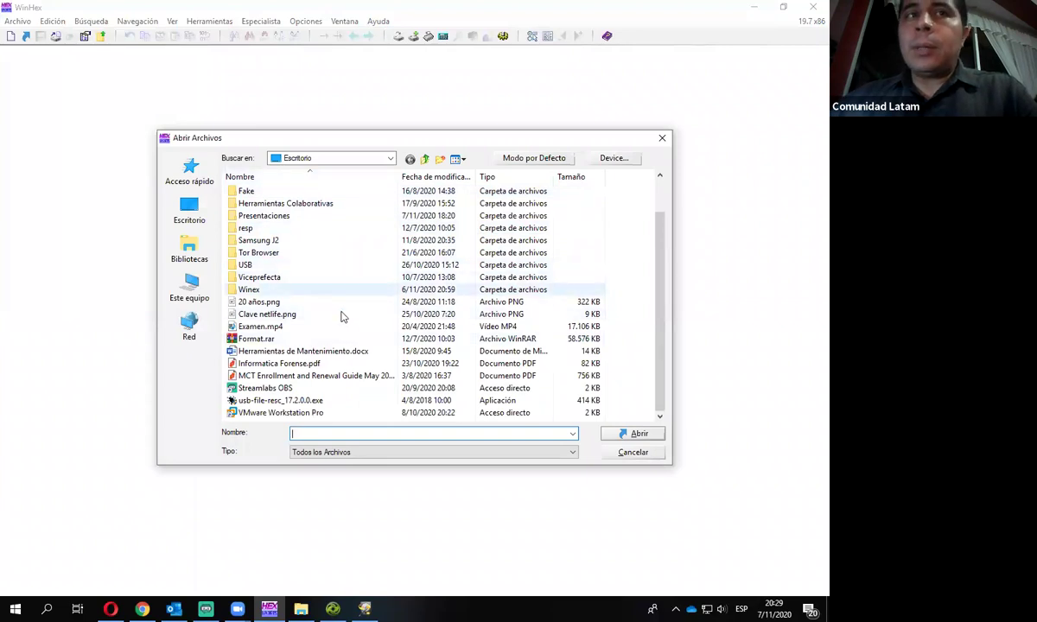
scroll(341, 317, up, 1)
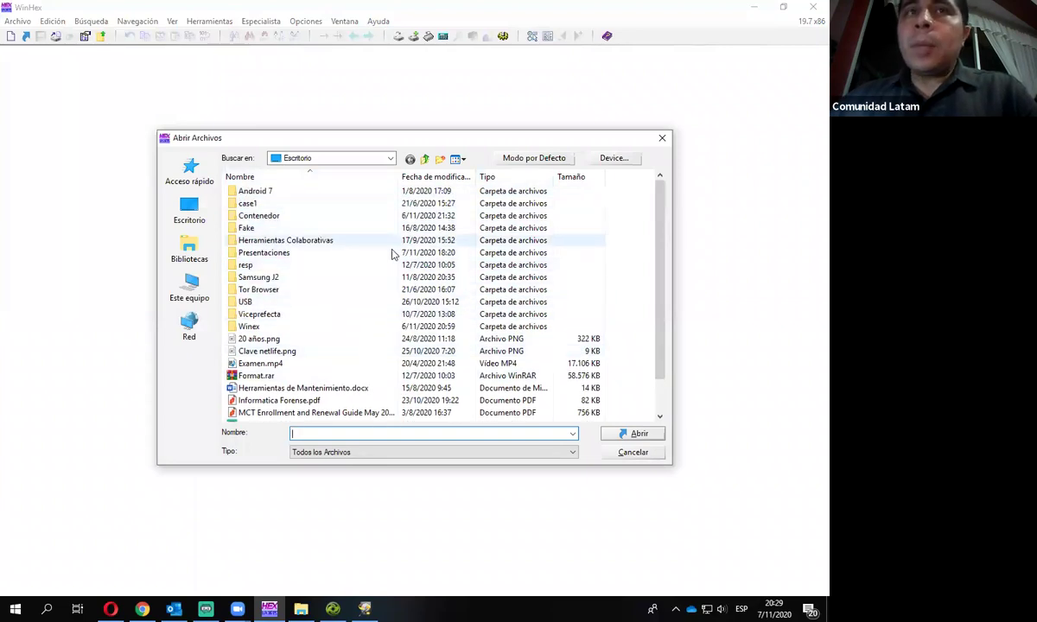
scroll(386, 257, down, 1)
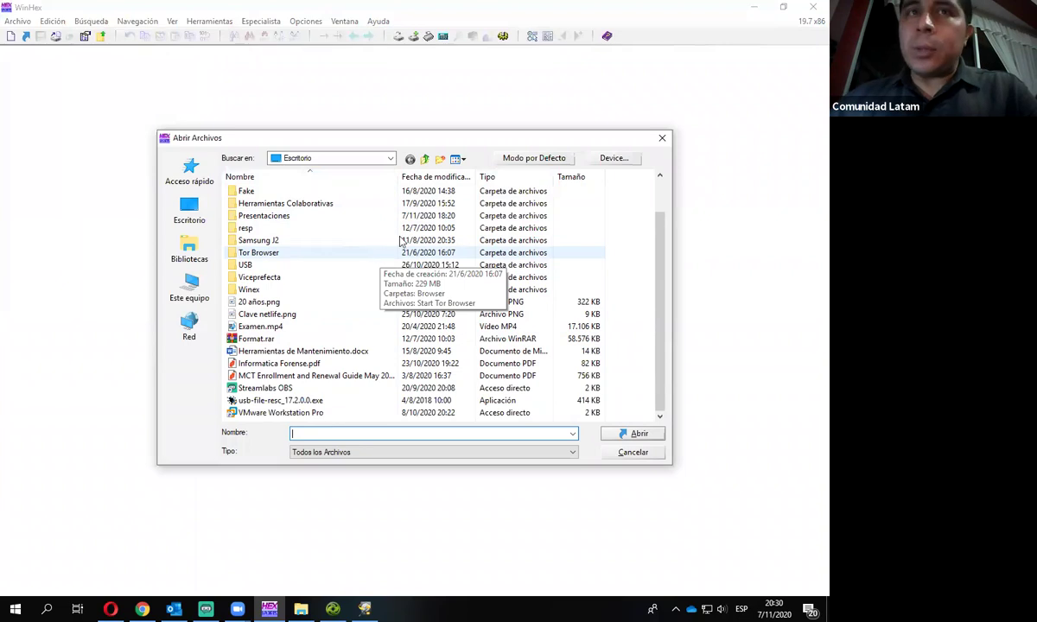
drag(462, 138, 425, 112)
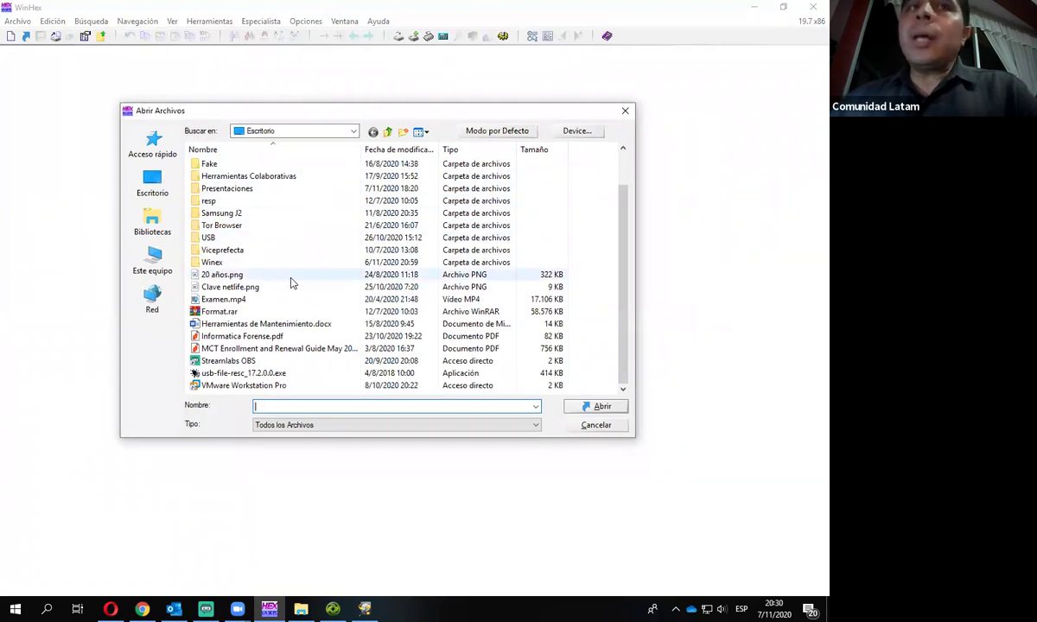
scroll(287, 285, up, 1)
scroll(231, 245, down, 1)
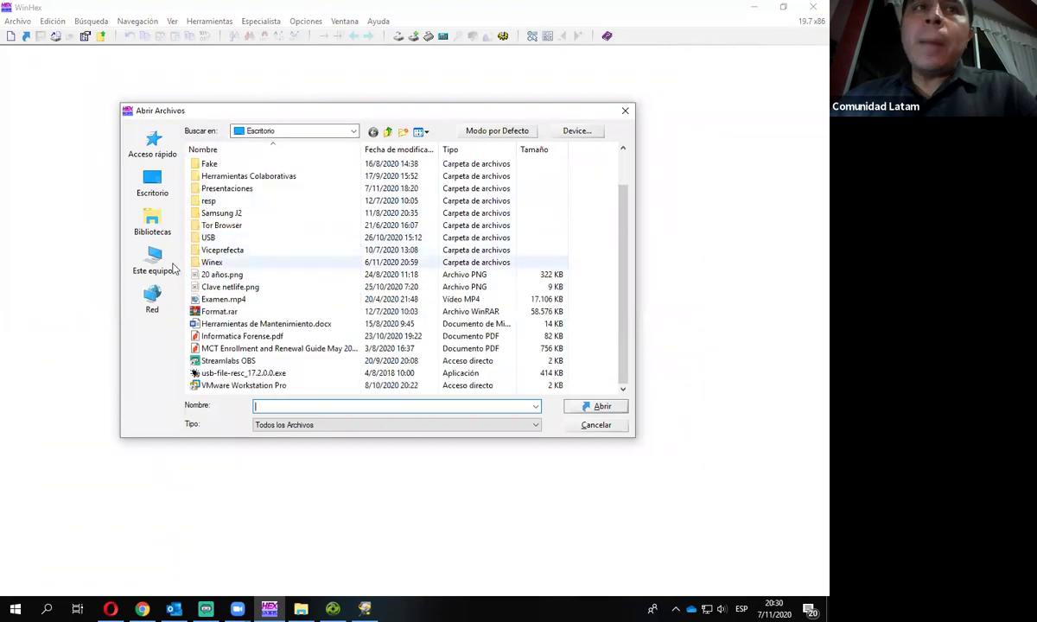
Step: Try to open the USB drive G: from Este equipo as a file source, declining to format it and closing the dialog
click(151, 259)
scroll(478, 294, down, 1)
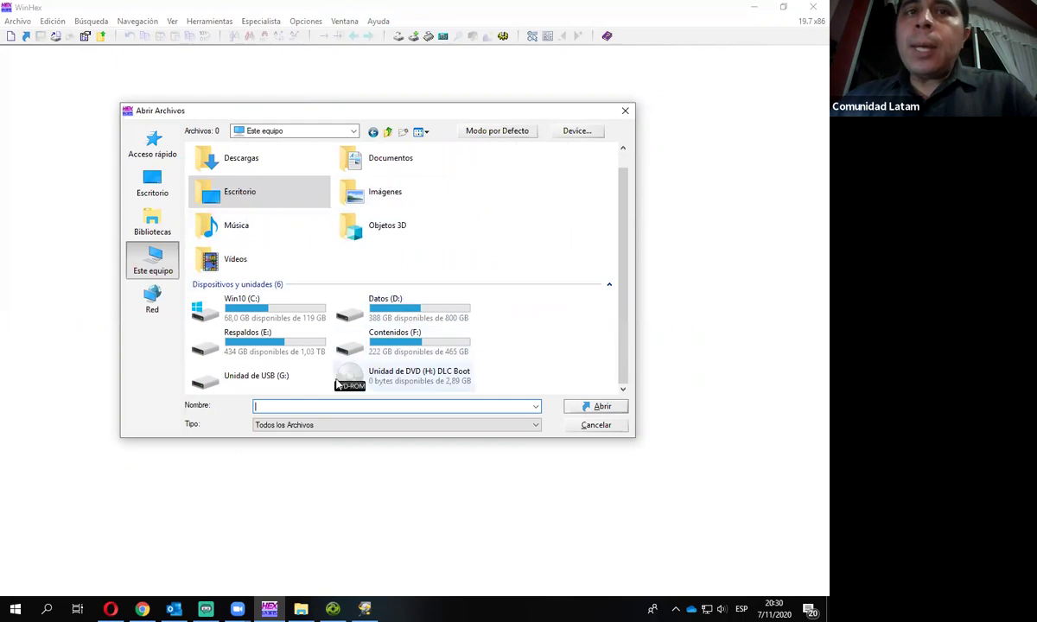
click(252, 373)
click(611, 410)
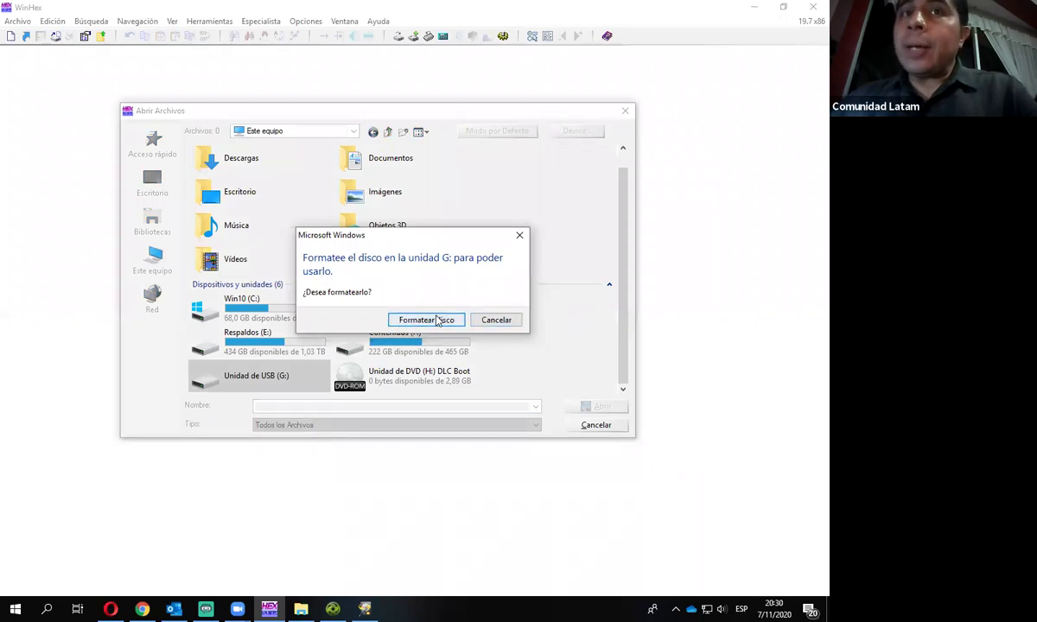
click(519, 236)
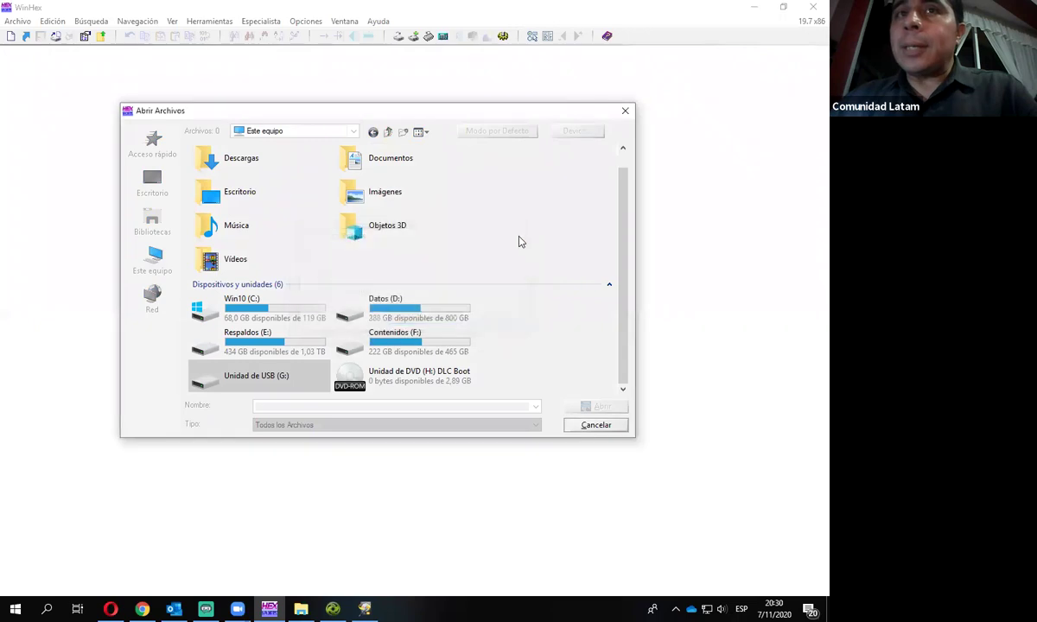
click(562, 328)
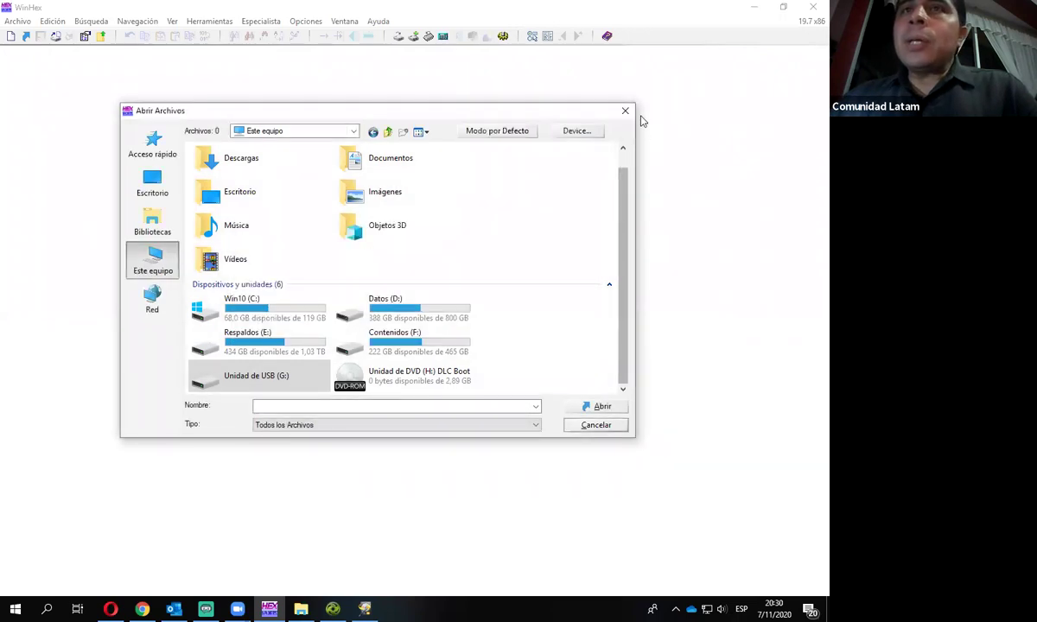
click(624, 111)
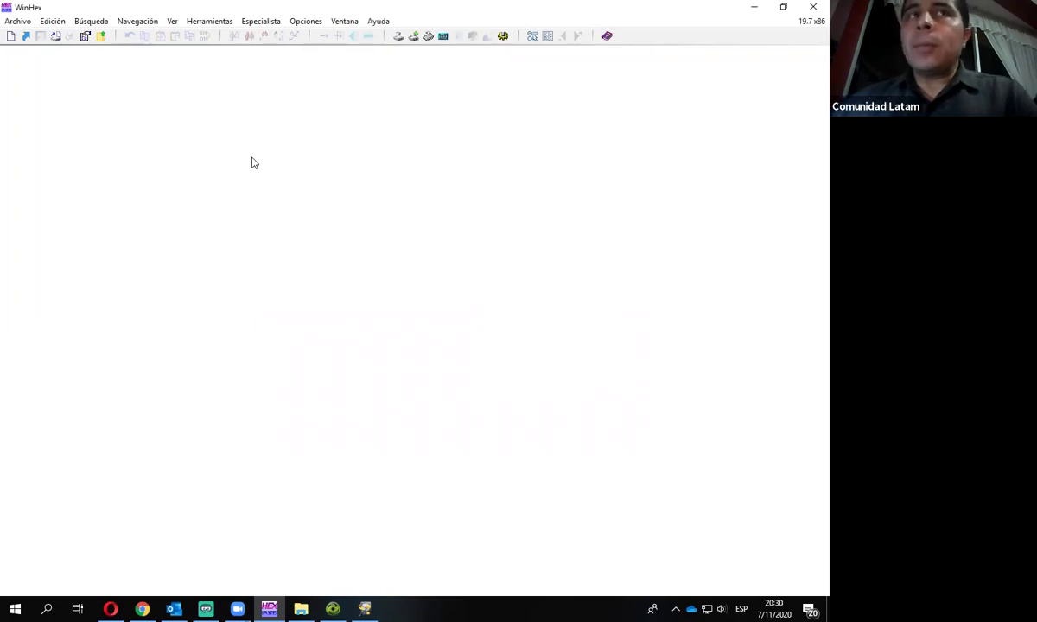
Step: Request opening a disk with Abrir Disco and agree to restart WinHex with administrator privileges
click(211, 24)
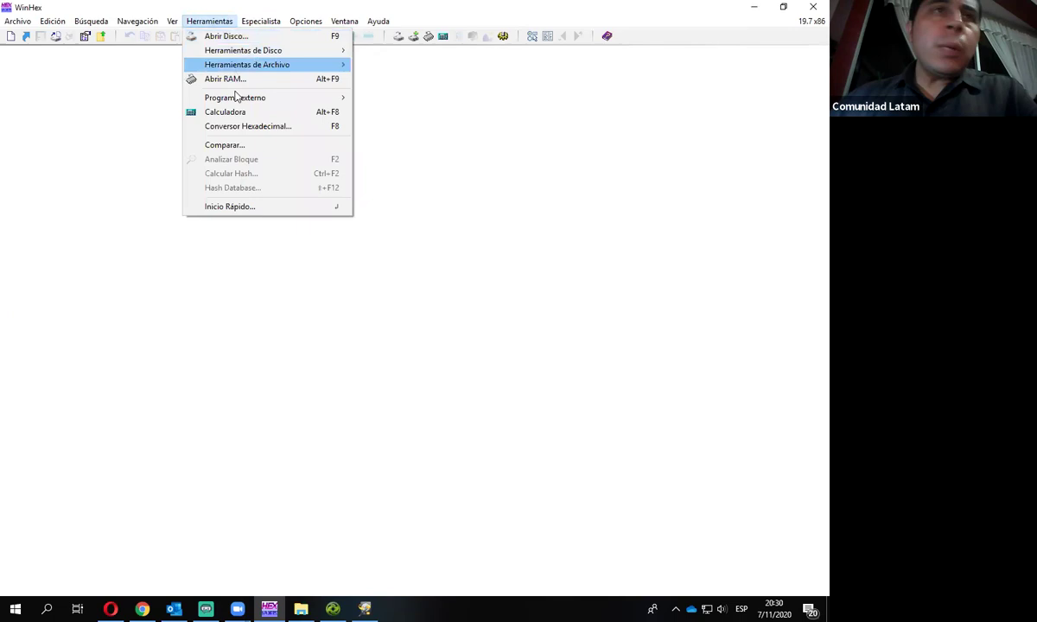
click(232, 48)
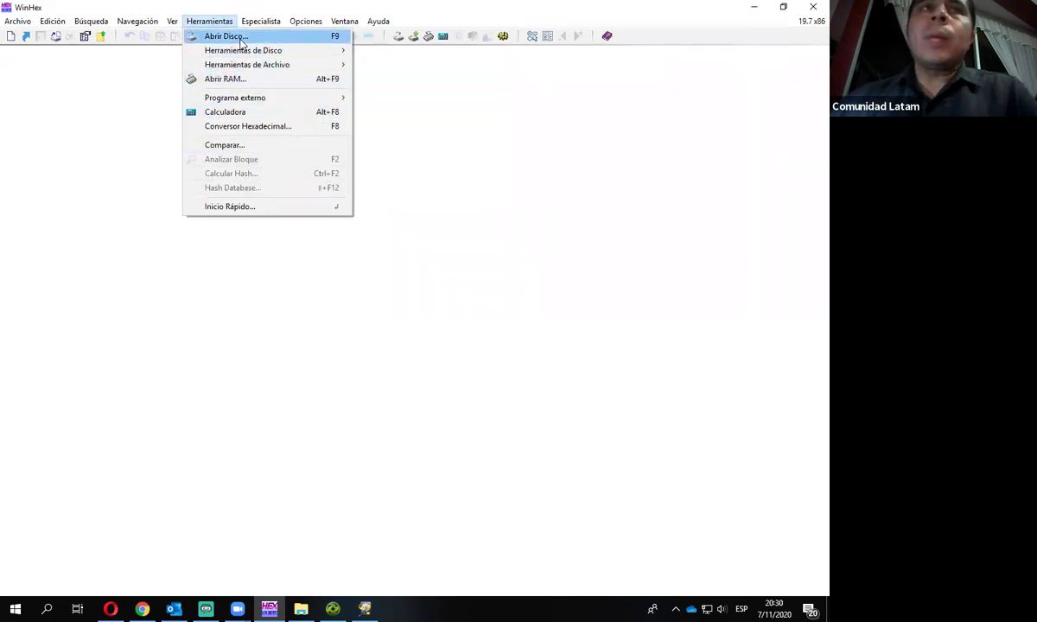
click(248, 39)
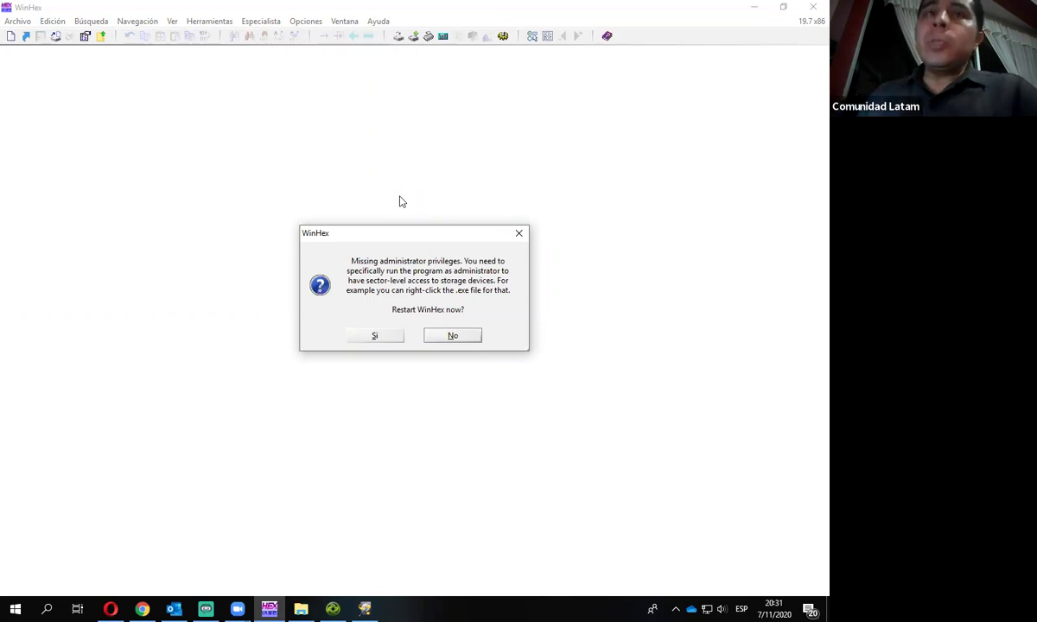
click(458, 232)
drag(459, 232, 459, 222)
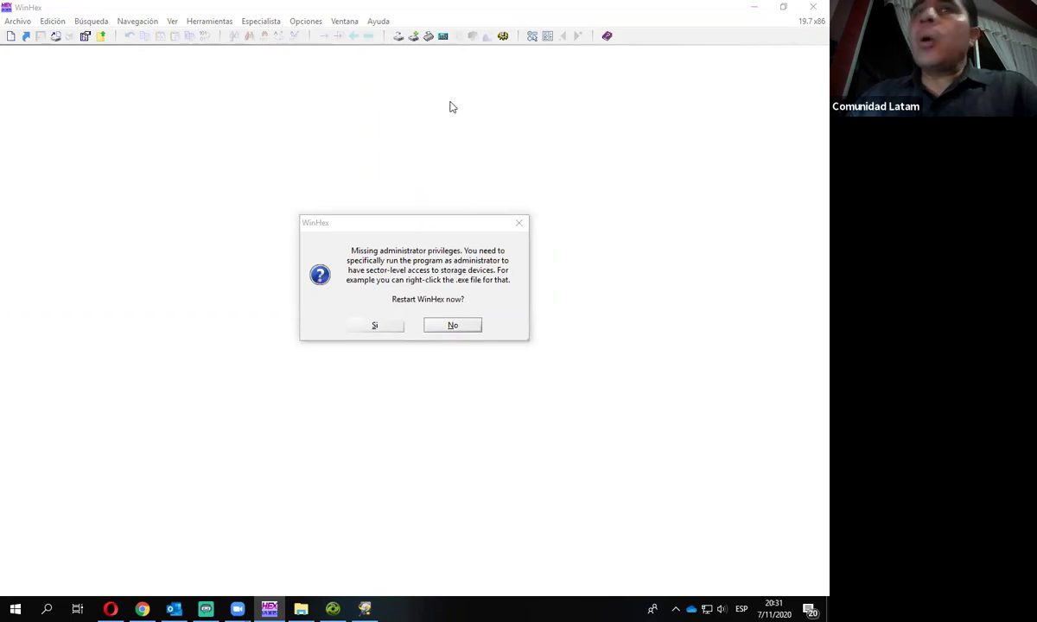
click(462, 267)
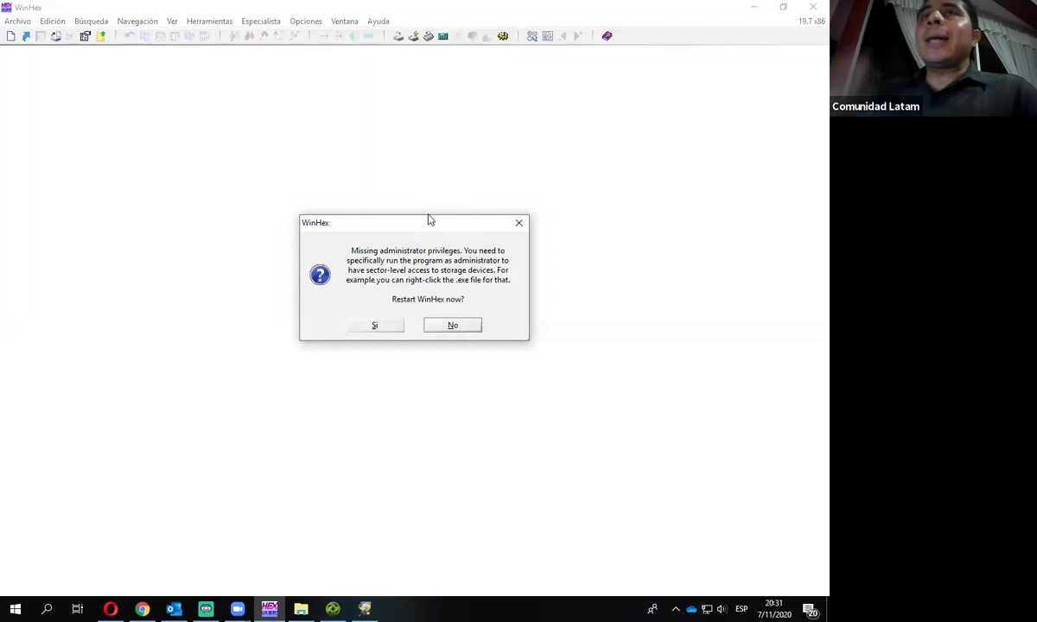
click(375, 326)
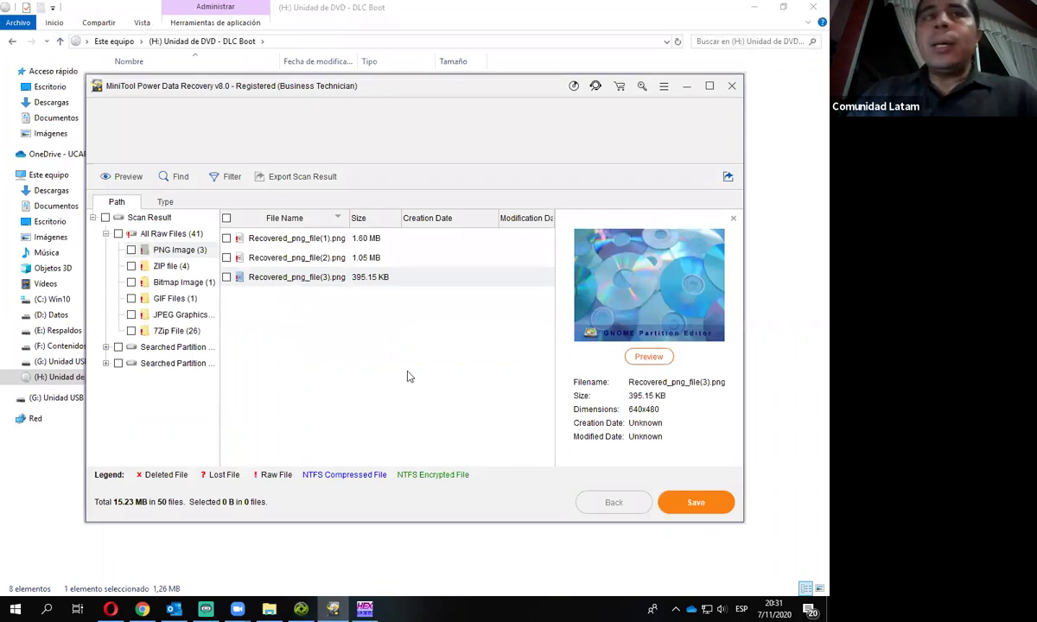
Step: Exit MiniTool Power Data Recovery despite the ongoing scan, and close the DLC Boot launcher and the DVD drive H: window
click(731, 86)
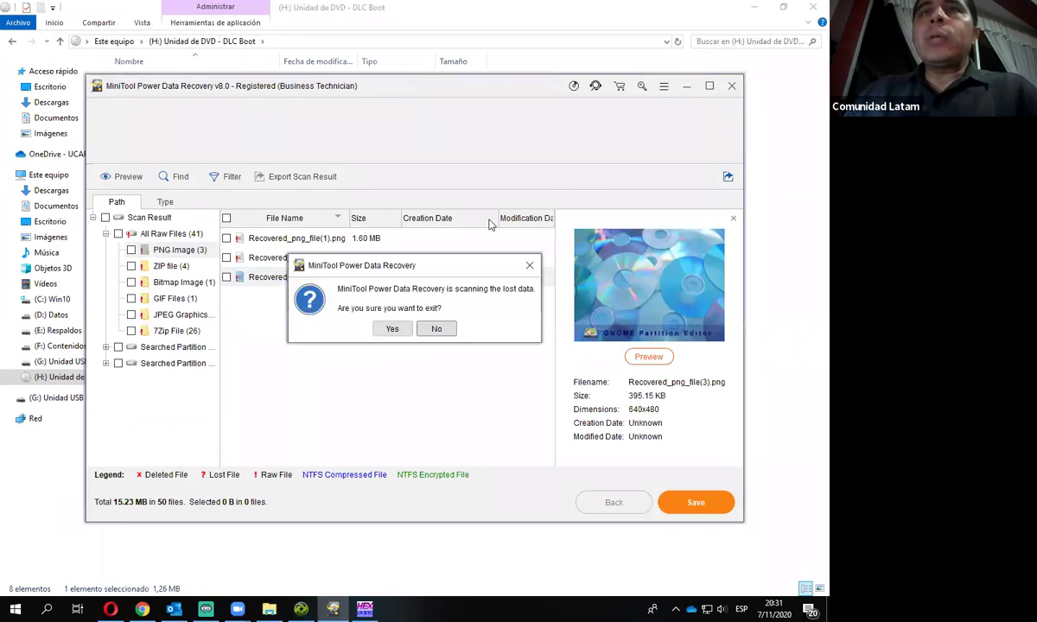
click(393, 330)
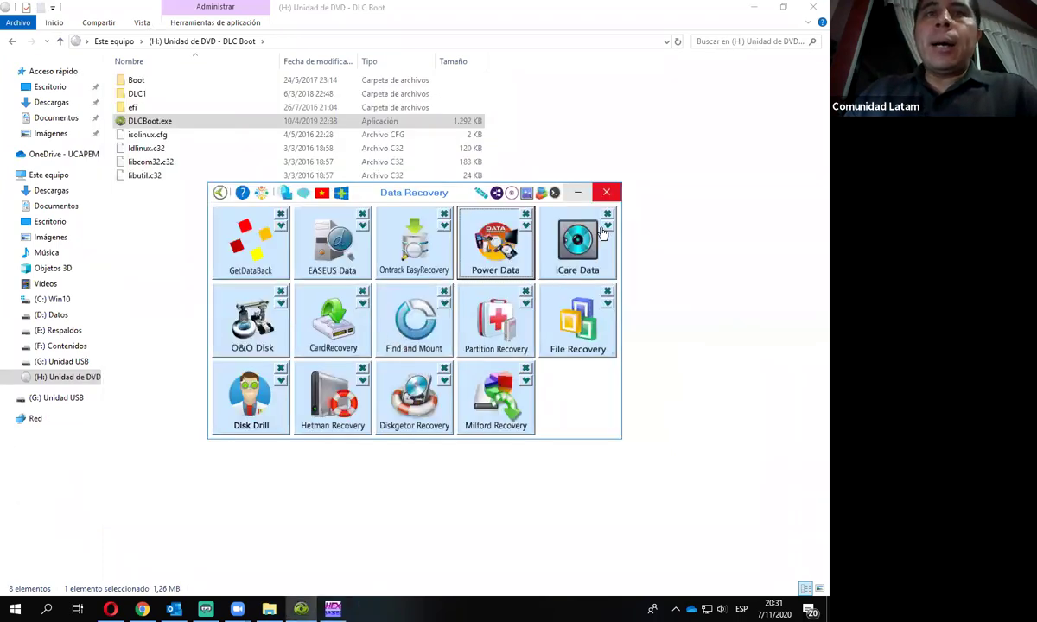
click(608, 194)
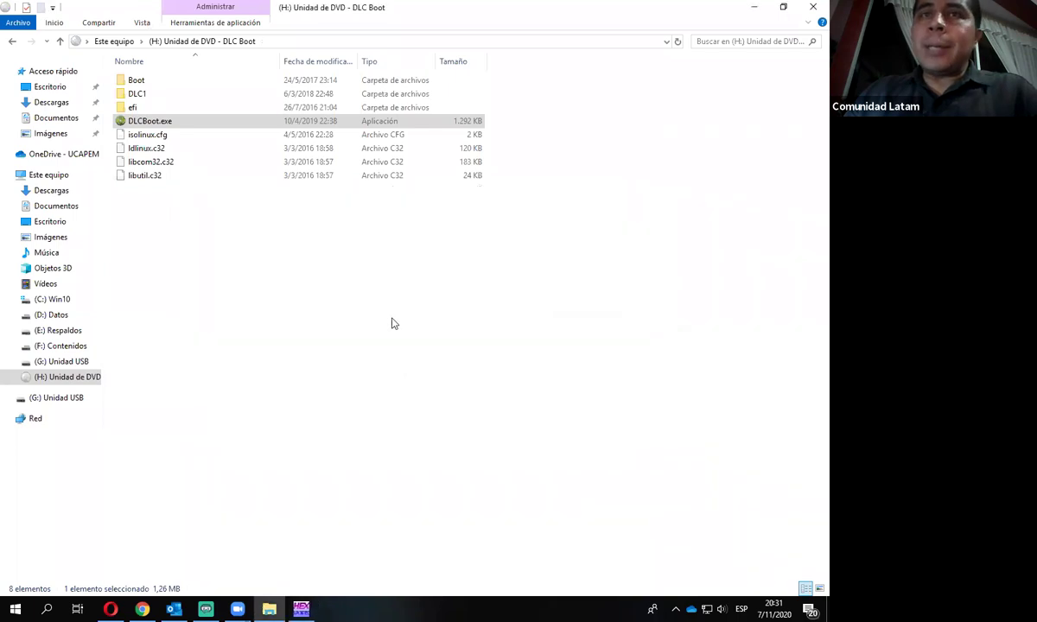
click(812, 7)
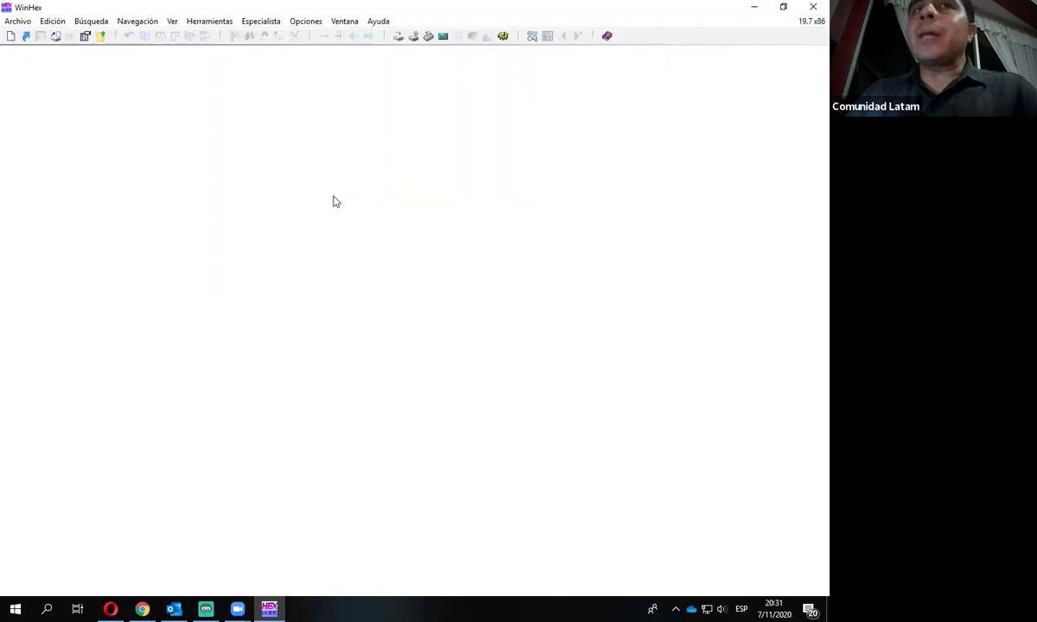
Step: Open the physical medium RM4: Kingston DataTraveler 2.0 (14,4 GB, USB) as a disk
click(211, 21)
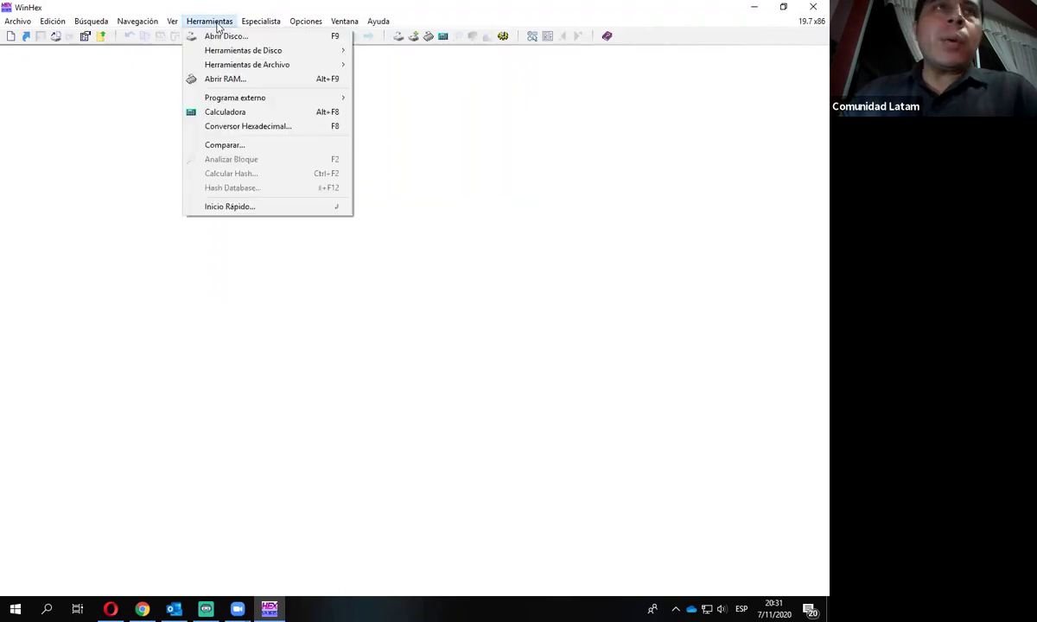
click(253, 38)
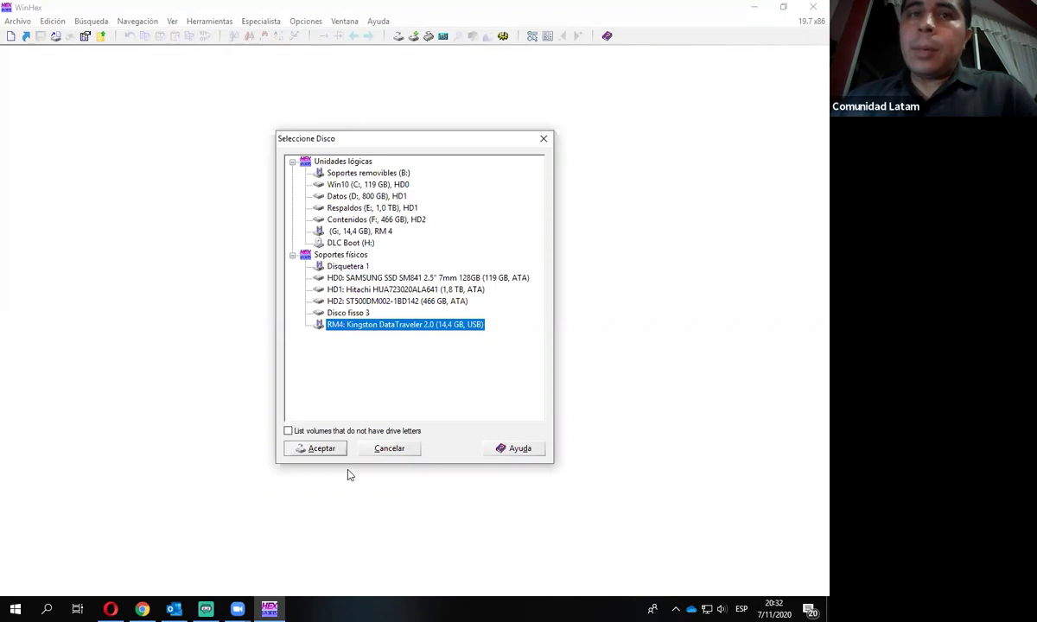
click(324, 448)
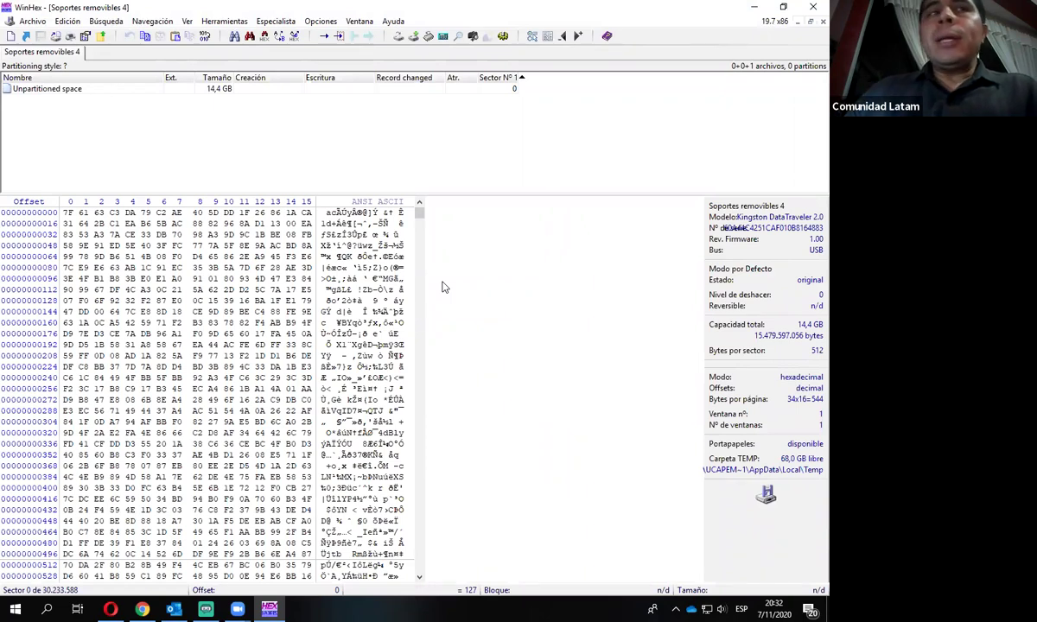
Step: Examine the USB drive's hex and ASCII data at several offsets from start to end, marking blocks of bytes for inspection
drag(421, 213, 413, 510)
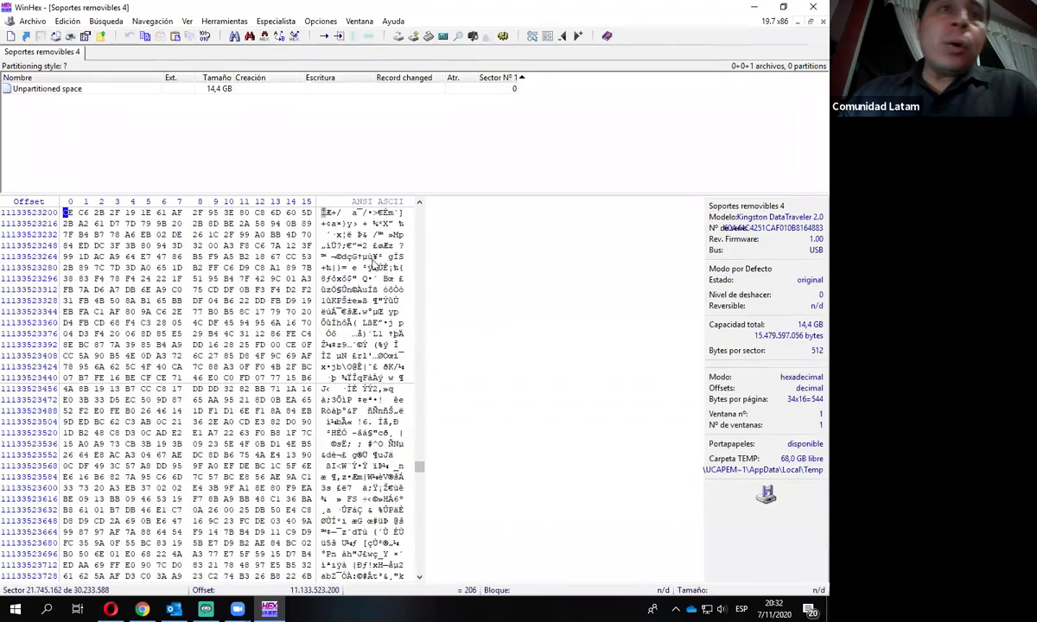
drag(333, 249, 389, 389)
drag(421, 469, 420, 509)
drag(327, 257, 393, 439)
drag(420, 509, 423, 532)
drag(434, 415, 425, 240)
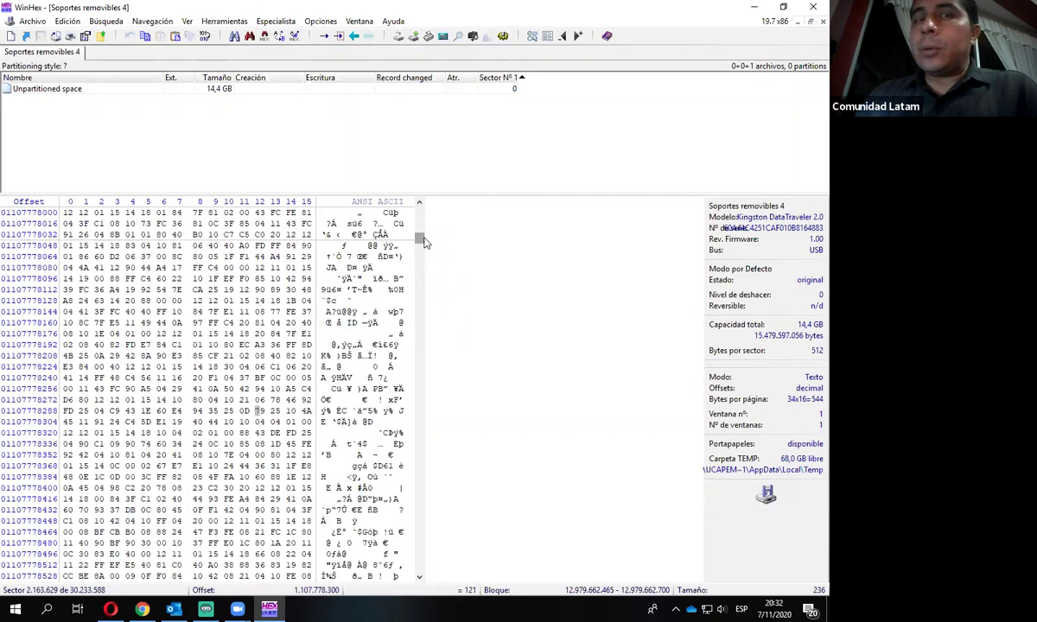
drag(415, 246, 416, 215)
drag(160, 235, 350, 444)
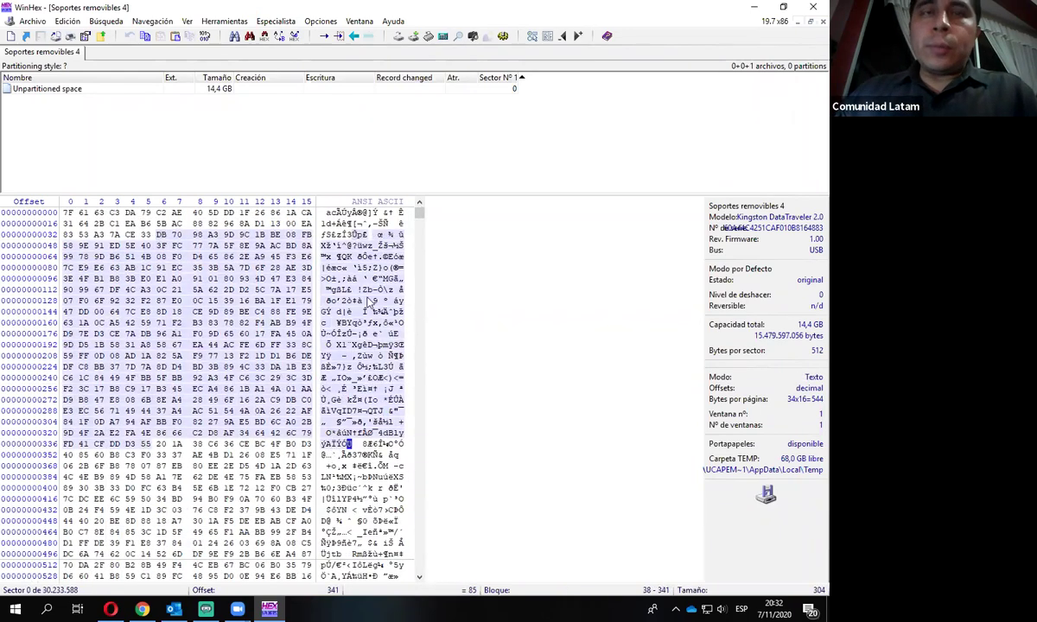
drag(421, 219, 423, 242)
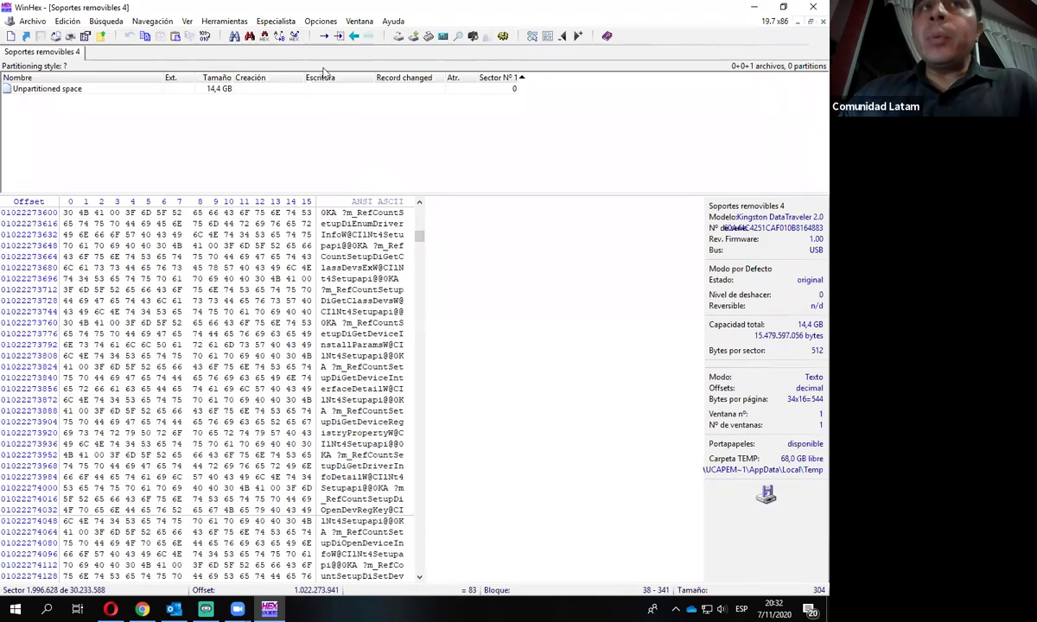
Step: Launch Recuperación de Archivos for the opened USB disk and accept the hint about saving to a different drive
click(223, 21)
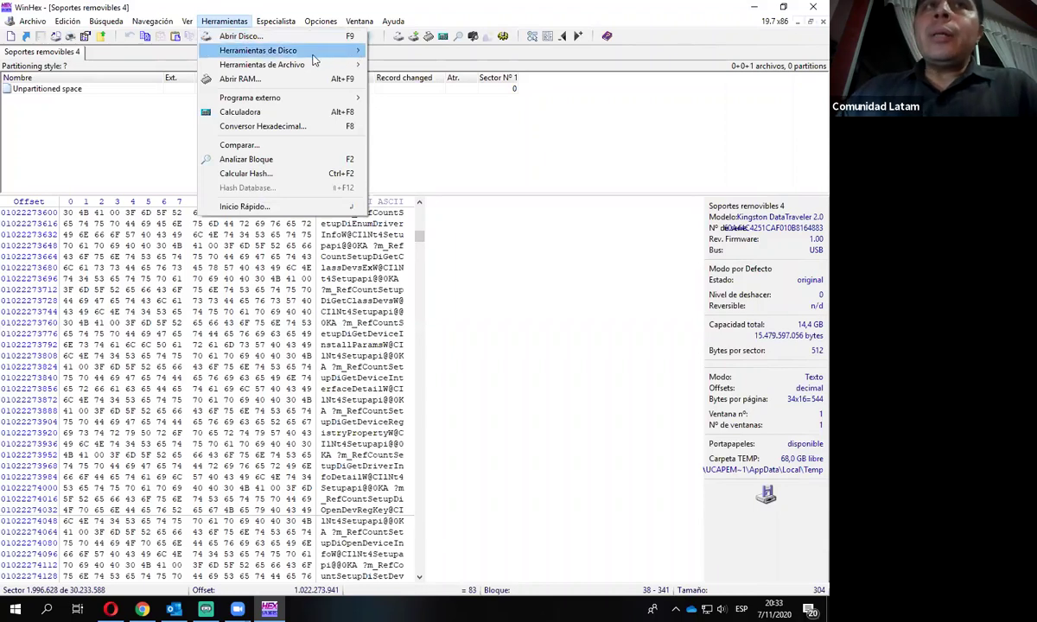
mouse_move(268, 53)
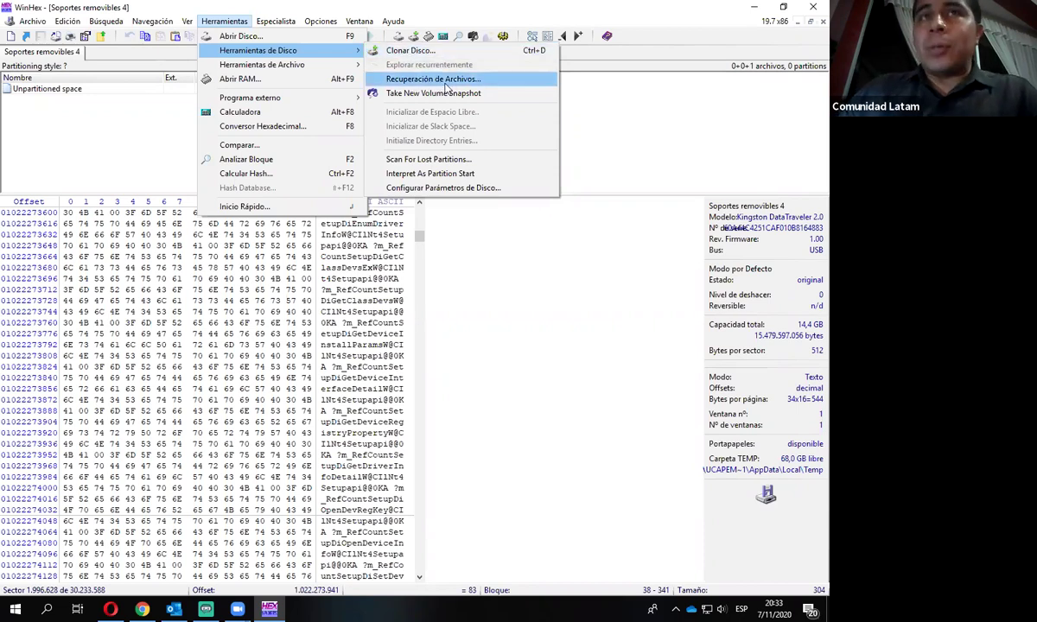
click(468, 82)
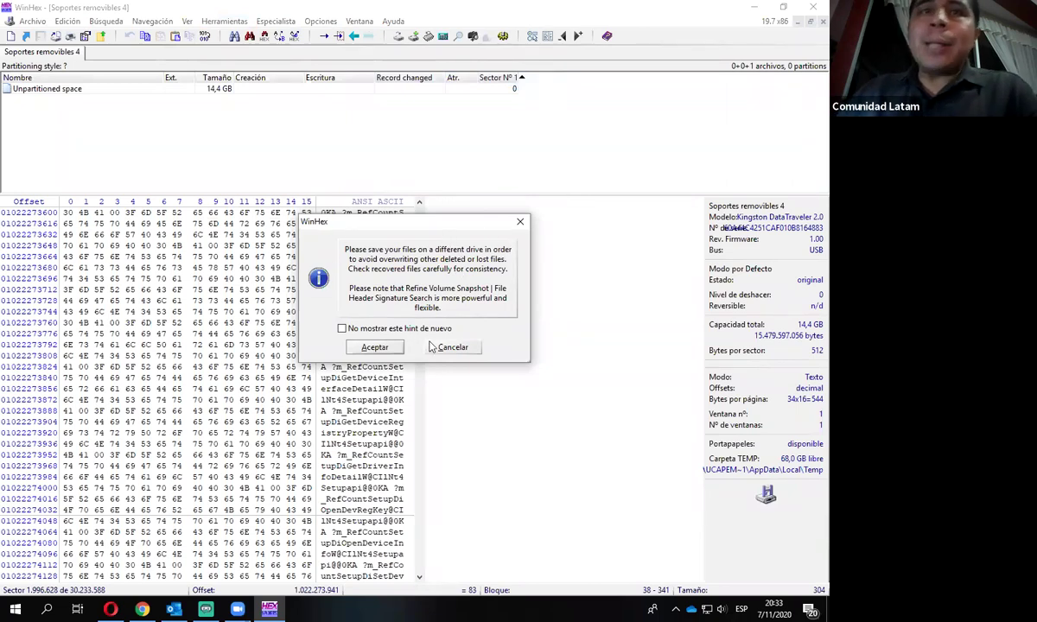
click(374, 347)
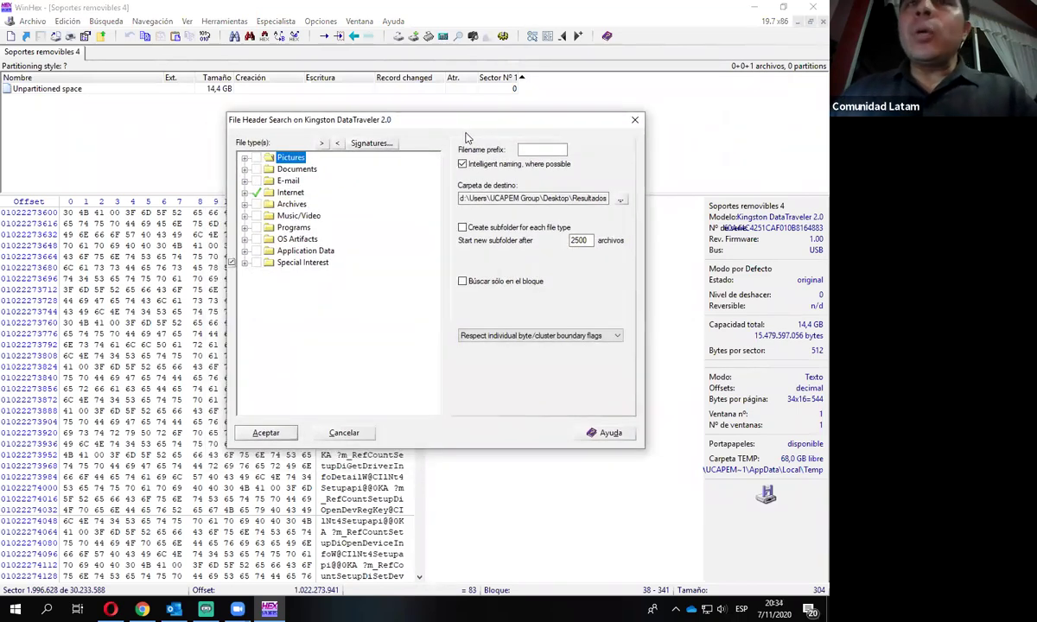
Step: Review the file type categories for the header search, deselect Internet and select all Pictures types
click(292, 169)
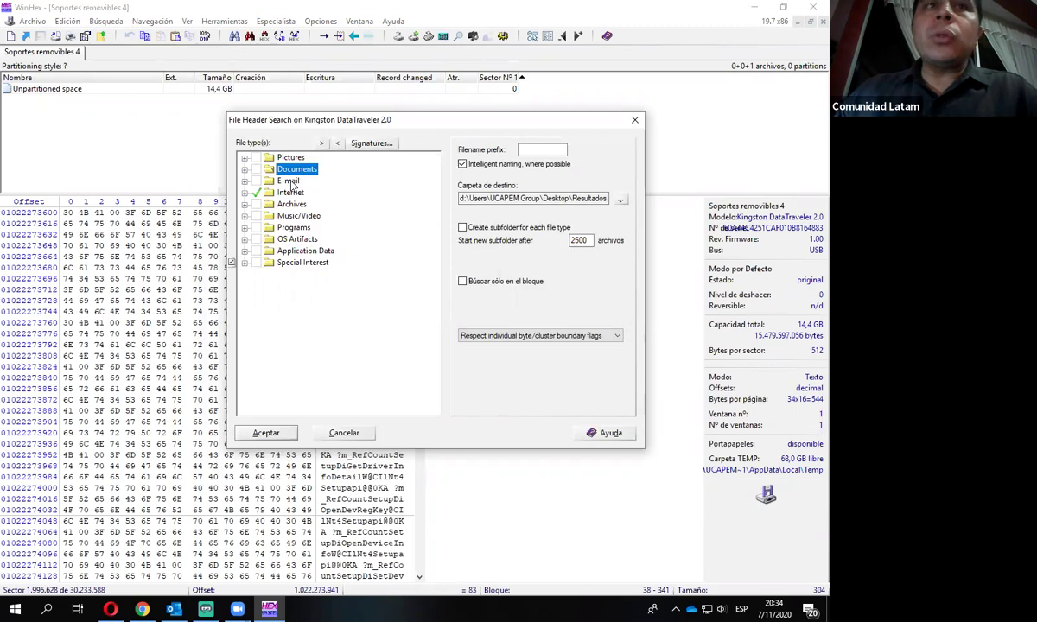
click(289, 182)
click(296, 193)
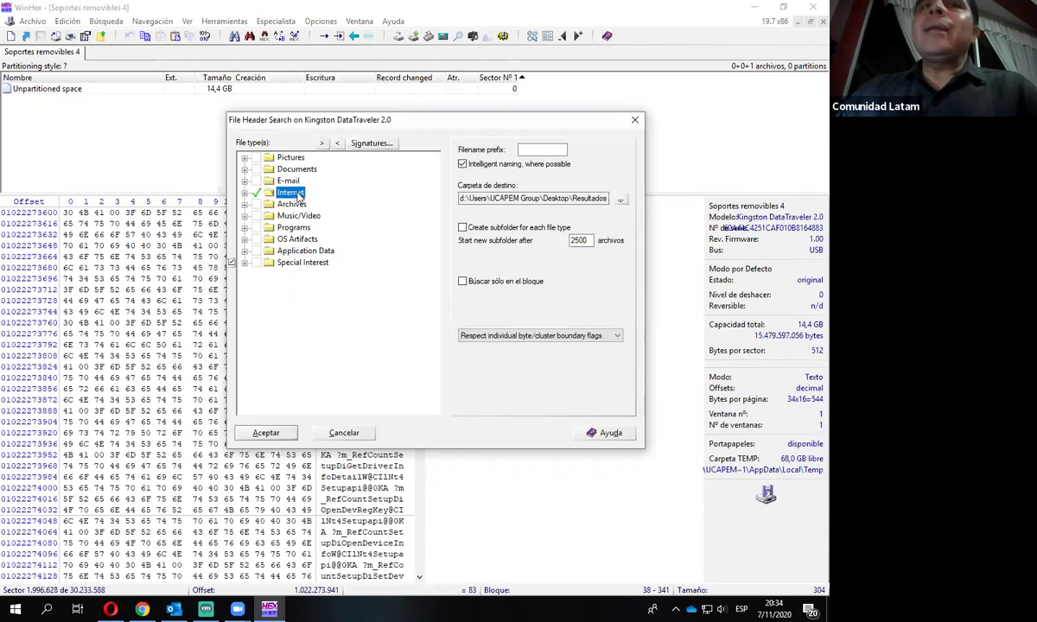
click(246, 194)
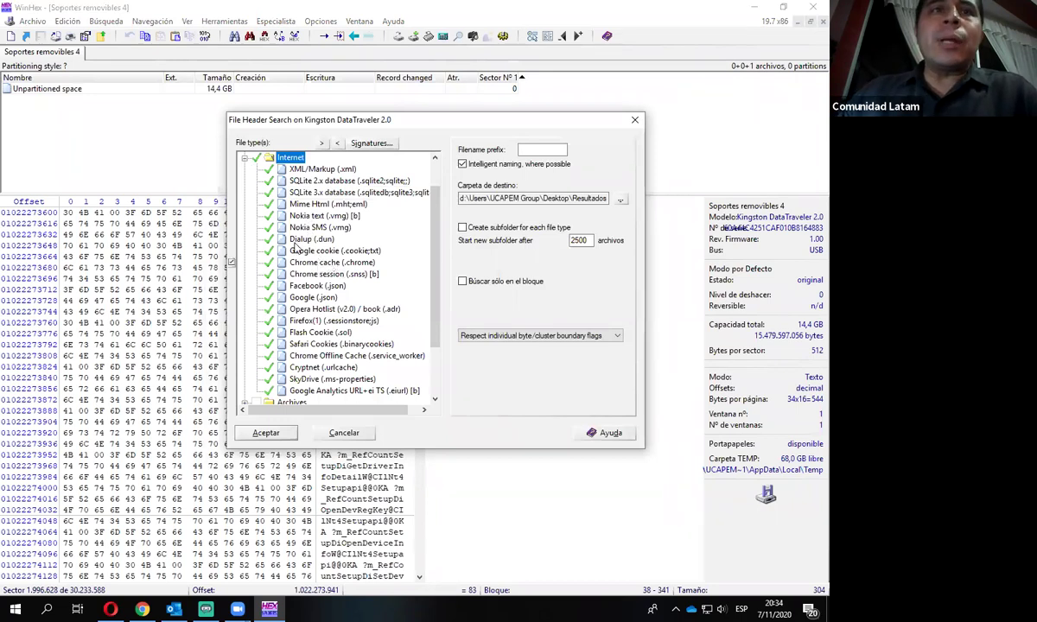
click(244, 159)
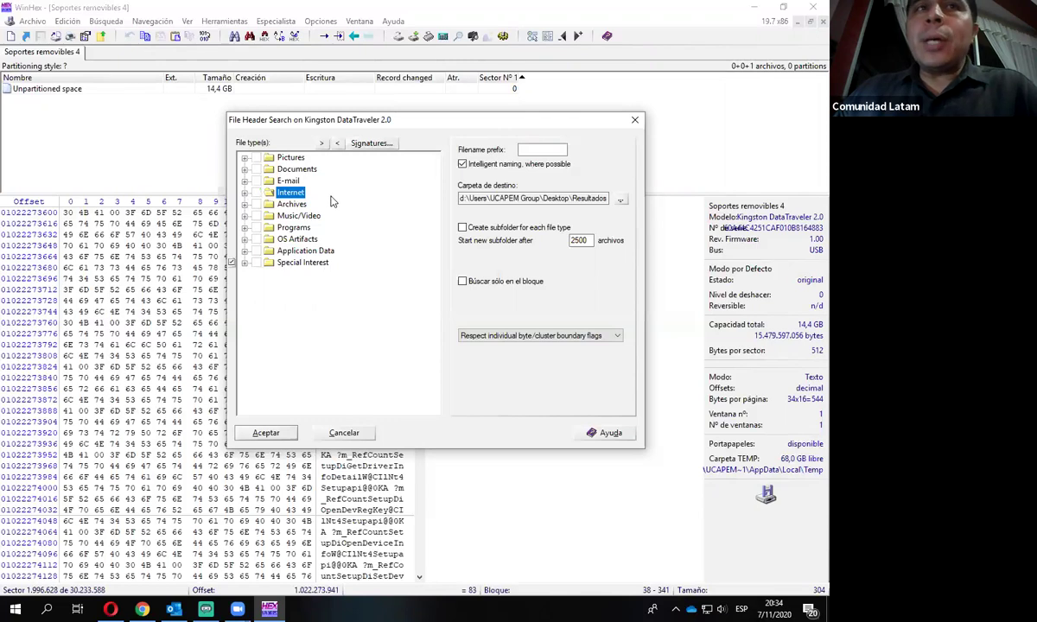
click(244, 158)
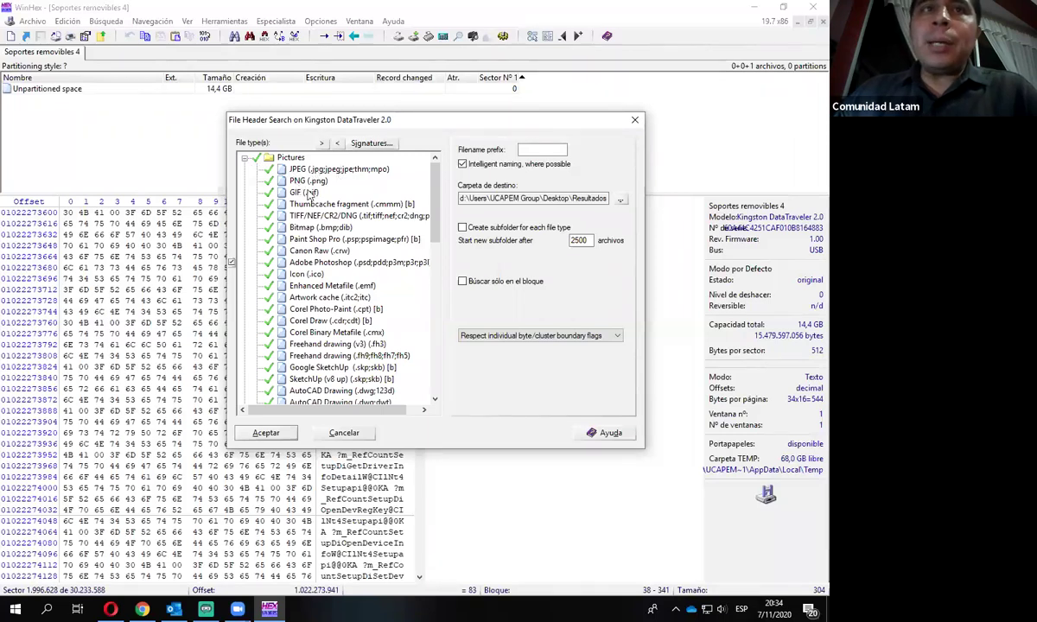
click(246, 159)
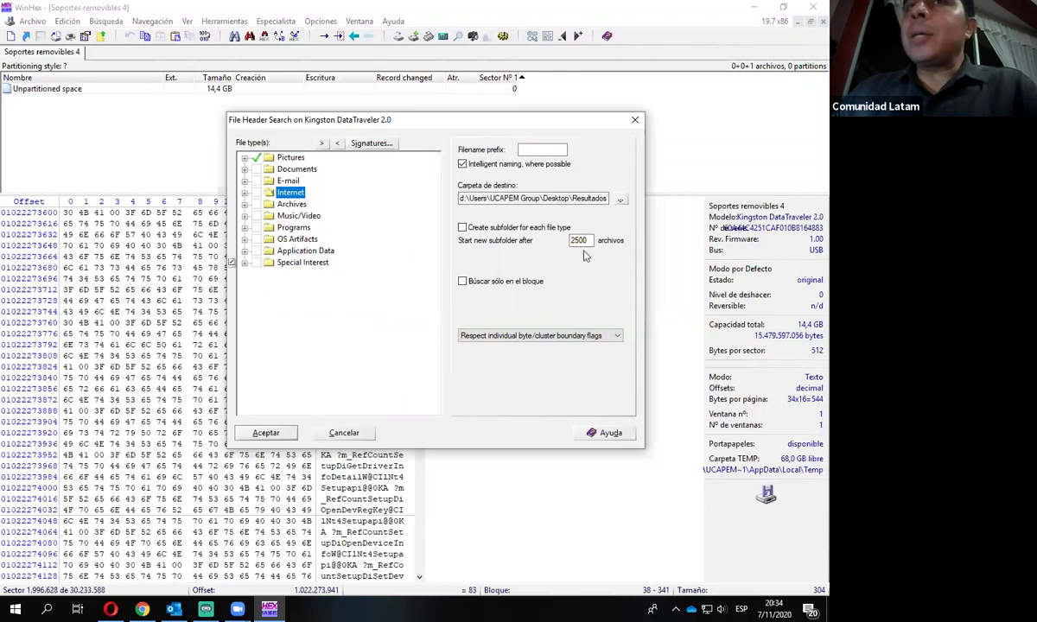
Step: Create a folder named Archivos Recuperados on the Desktop and set it as the destination folder for the recovery
click(620, 200)
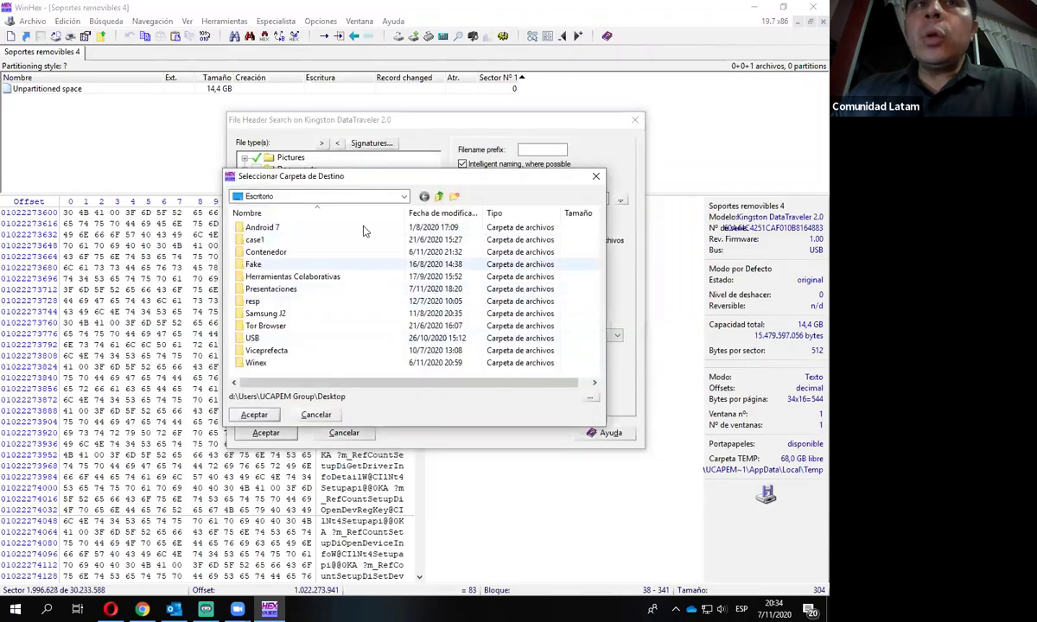
drag(476, 172, 490, 139)
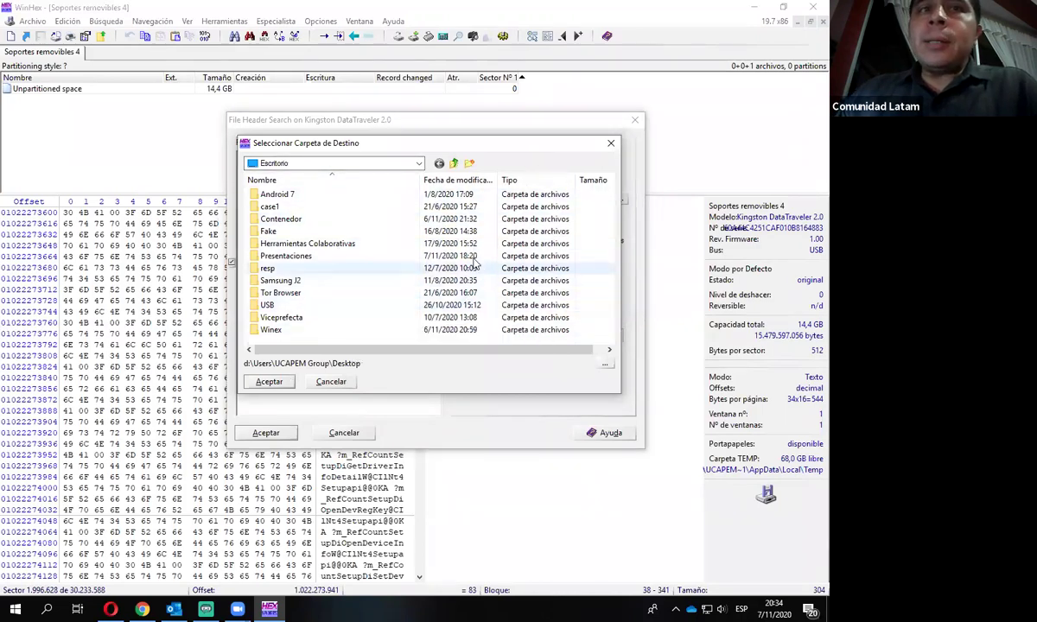
click(469, 164)
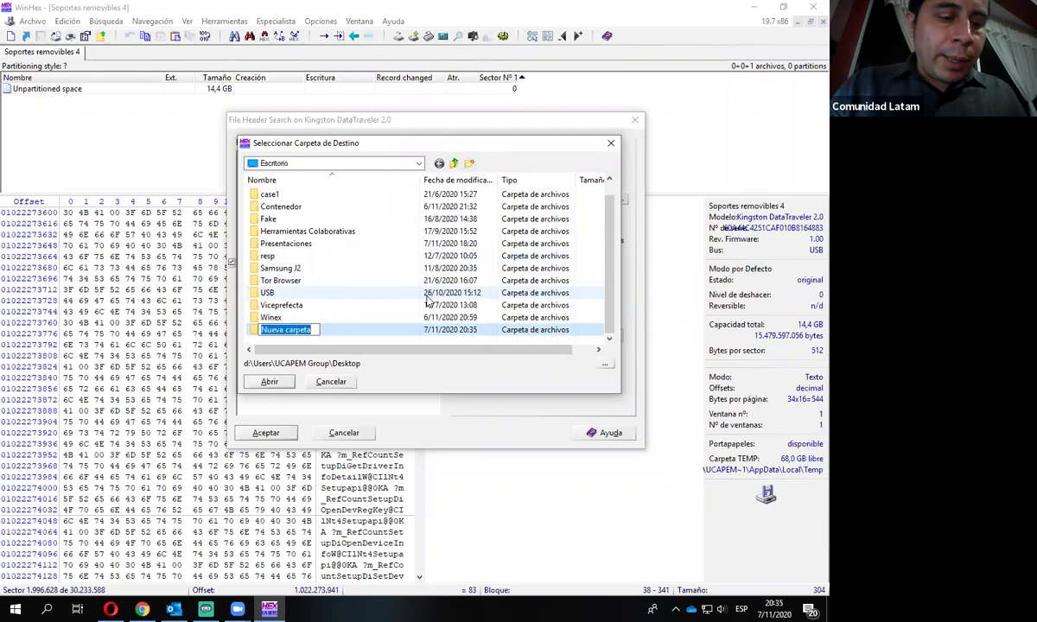
text(Archivos)
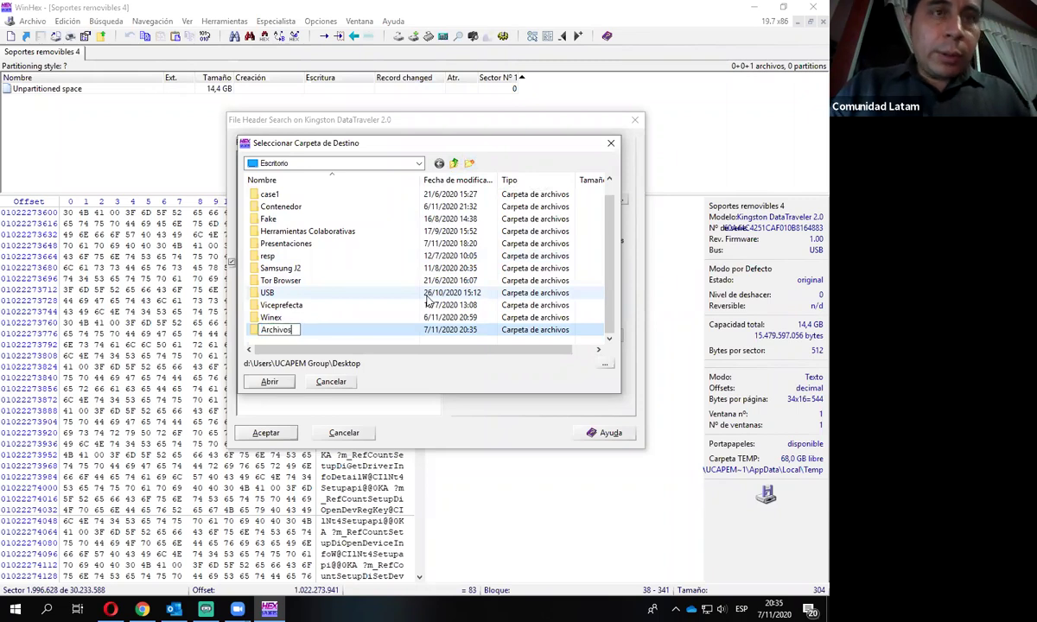
text( Recuper)
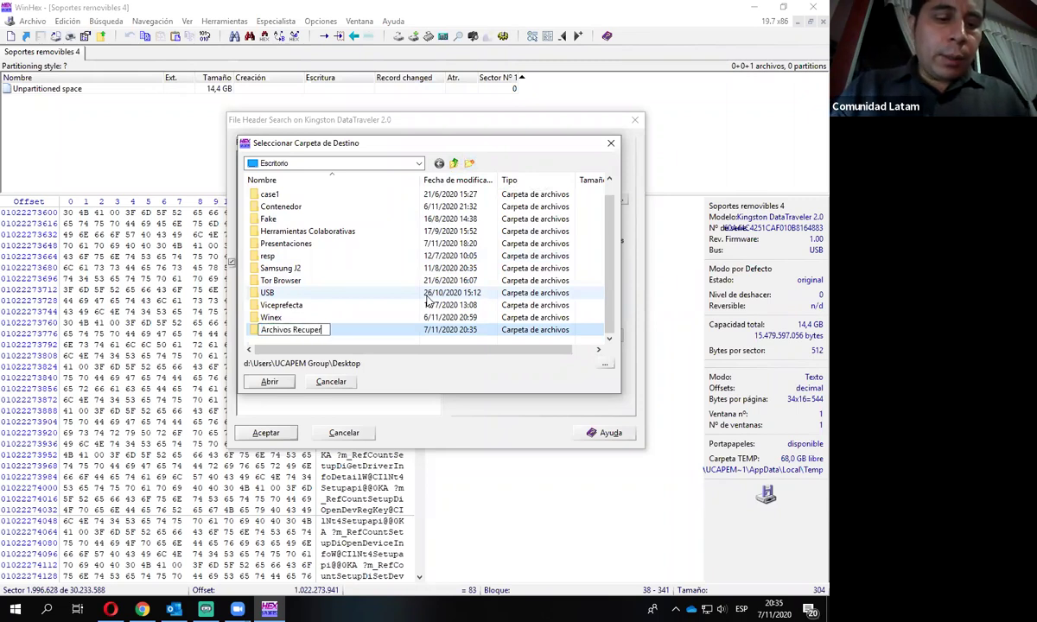
text(ados)
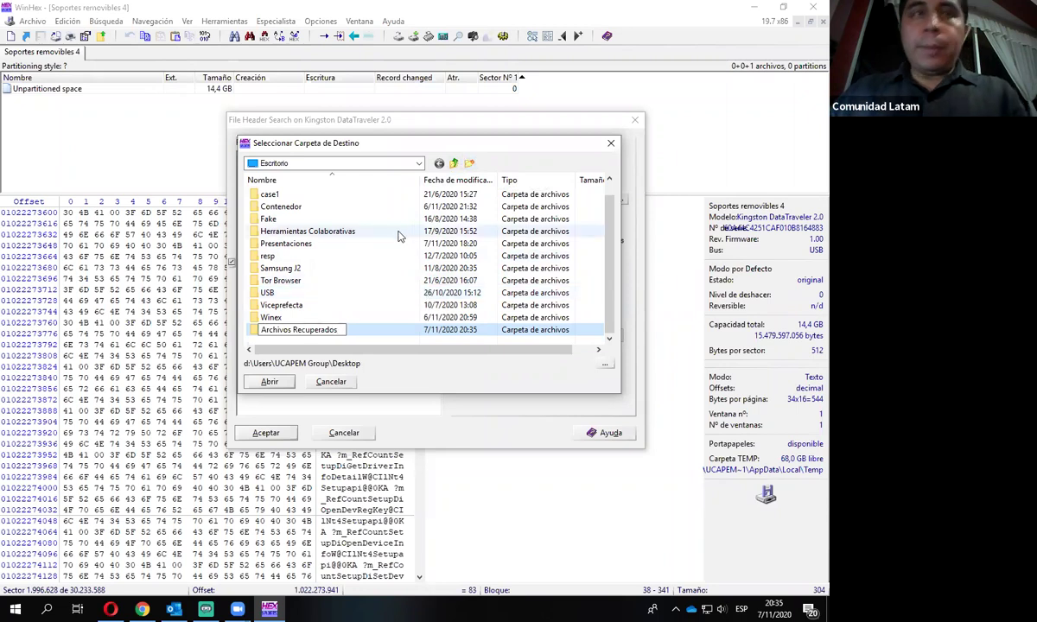
key(Return)
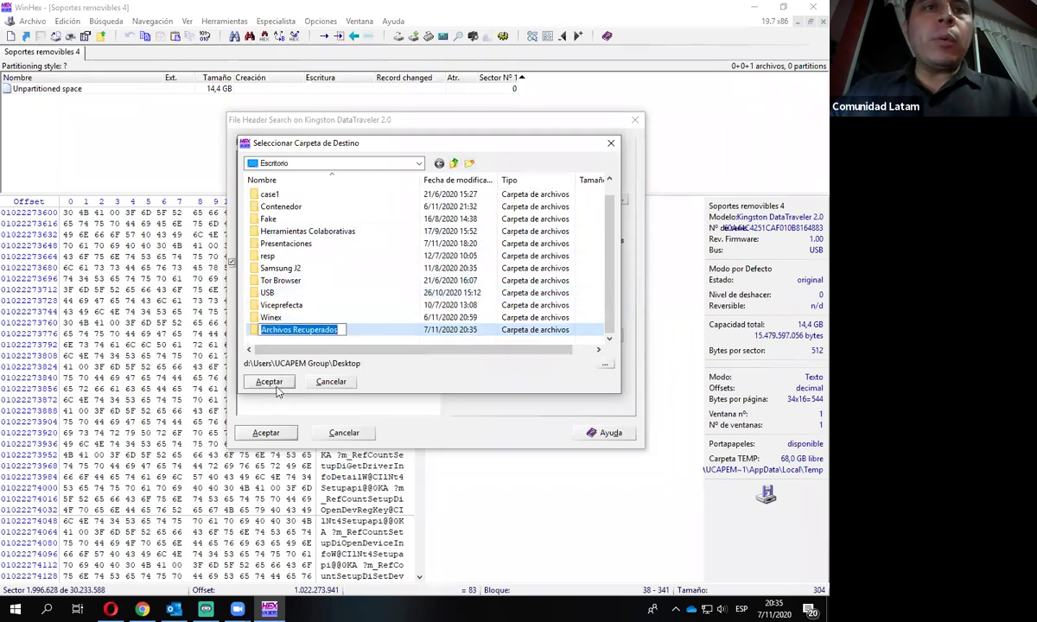
click(268, 380)
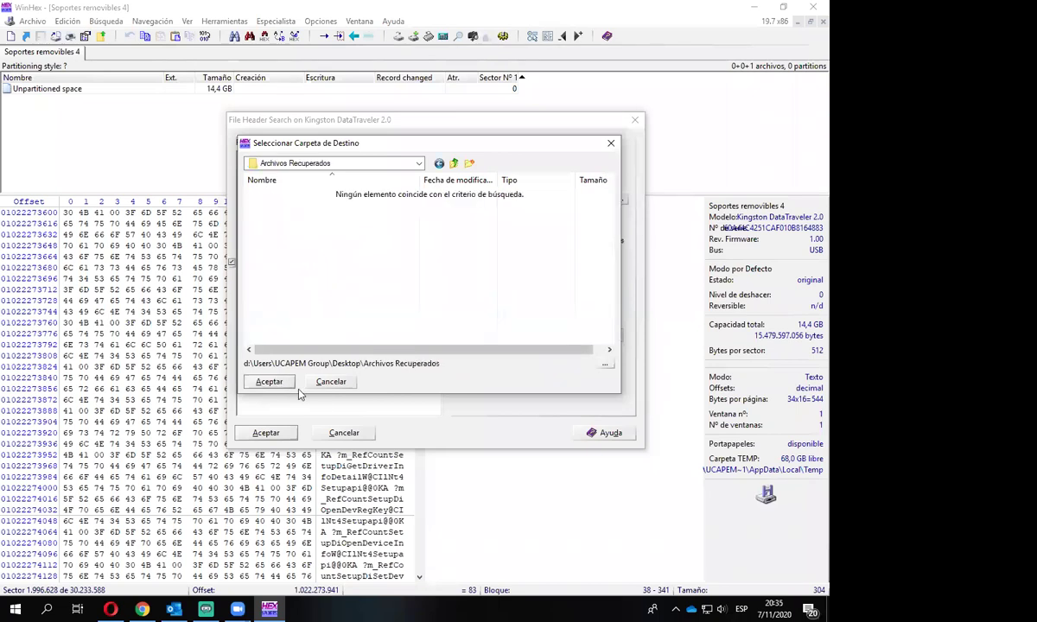
click(269, 381)
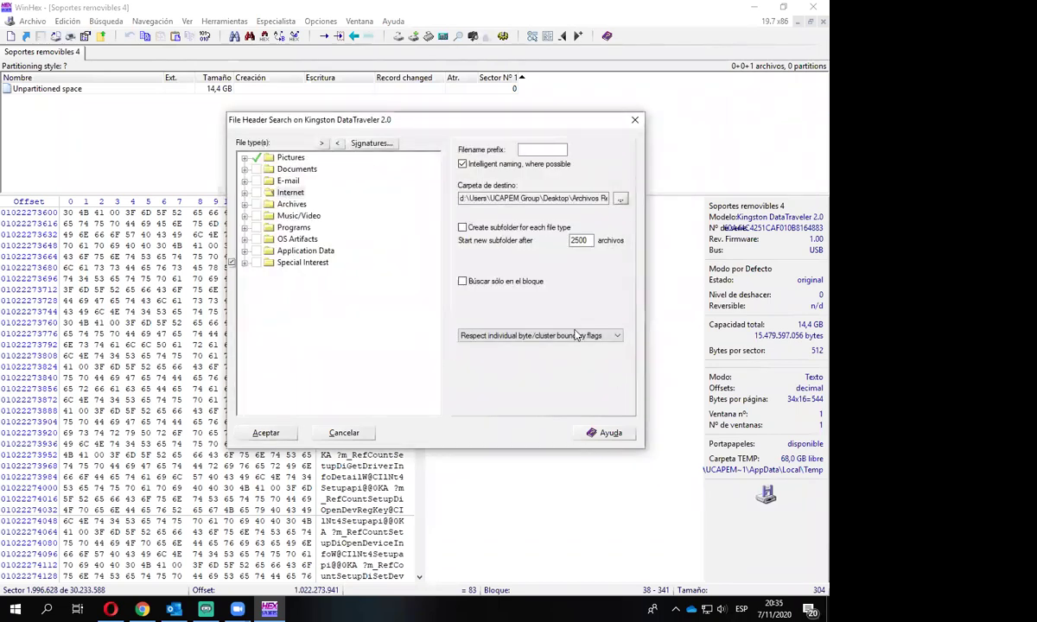
Step: Start the file header search and open the Archivos Recuperados folder from the desktop to view the recovered files
click(288, 434)
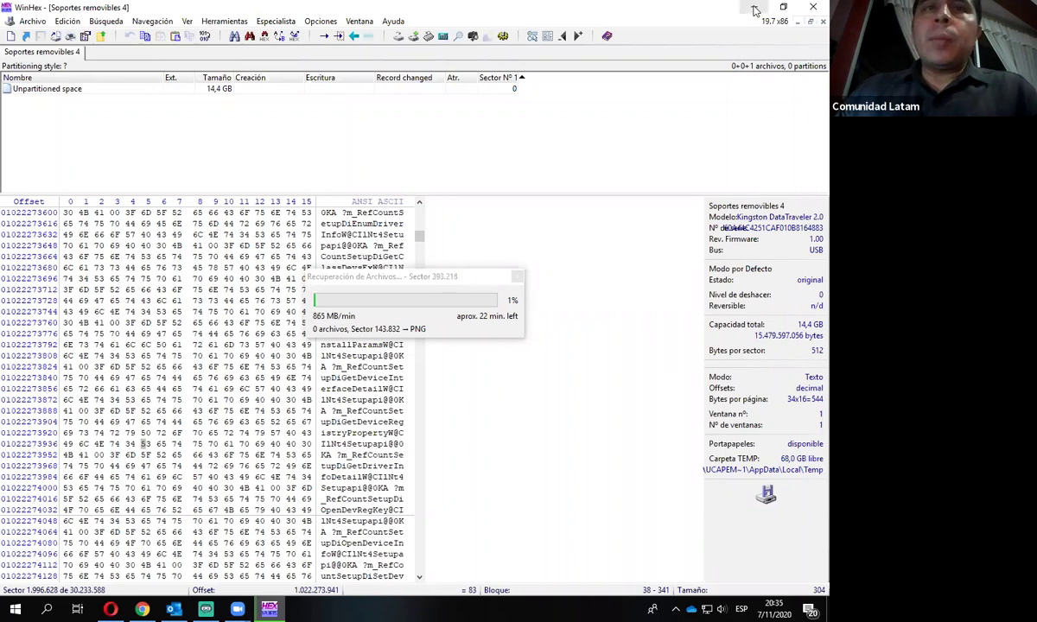
click(432, 344)
key(super+d)
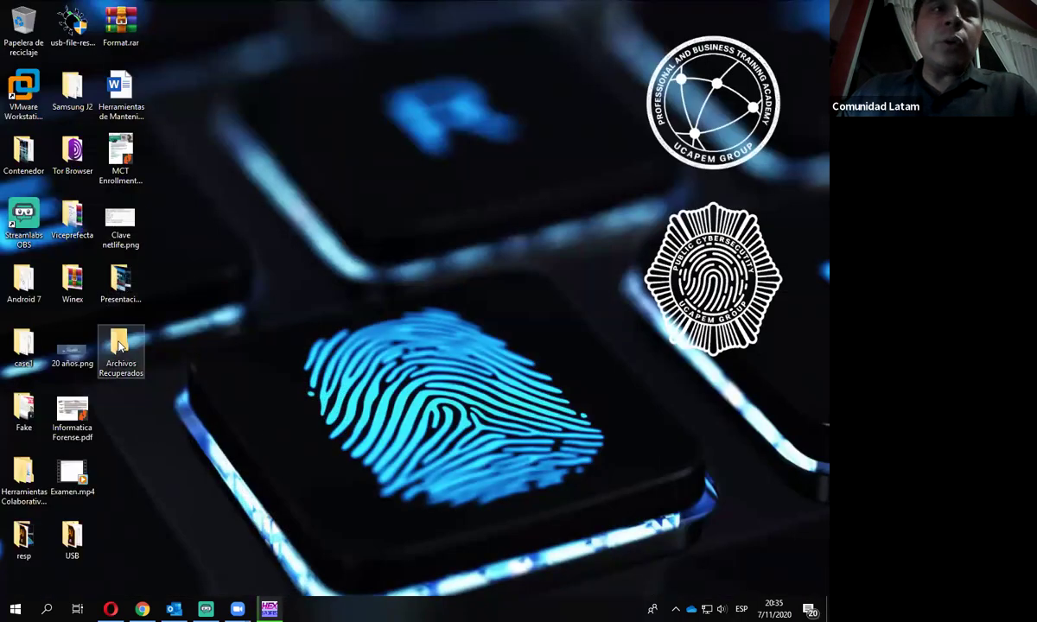
mouse_move(122, 349)
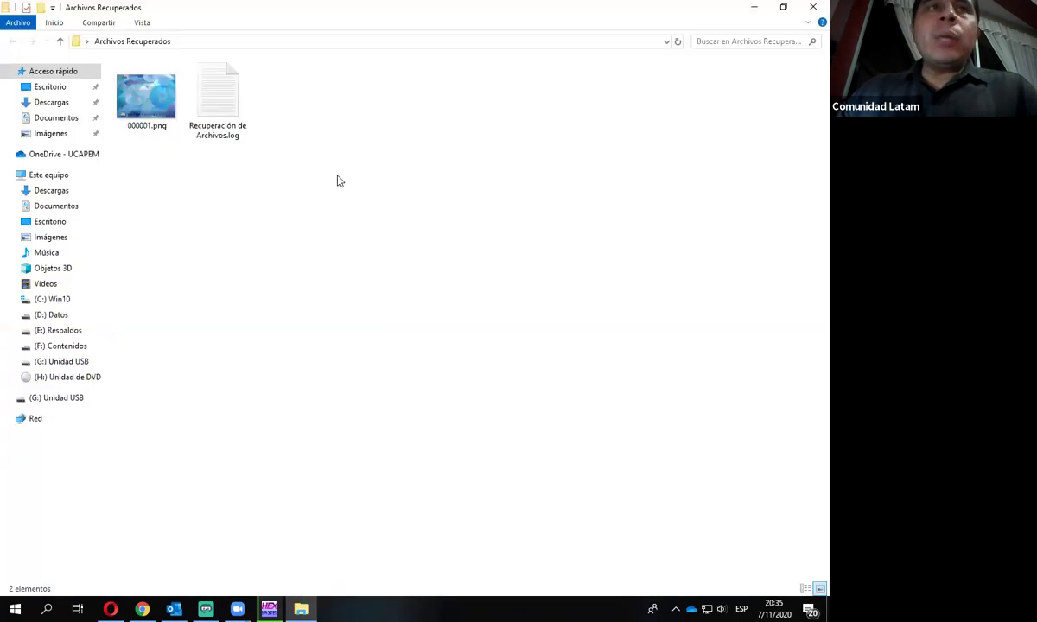
mouse_move(171, 107)
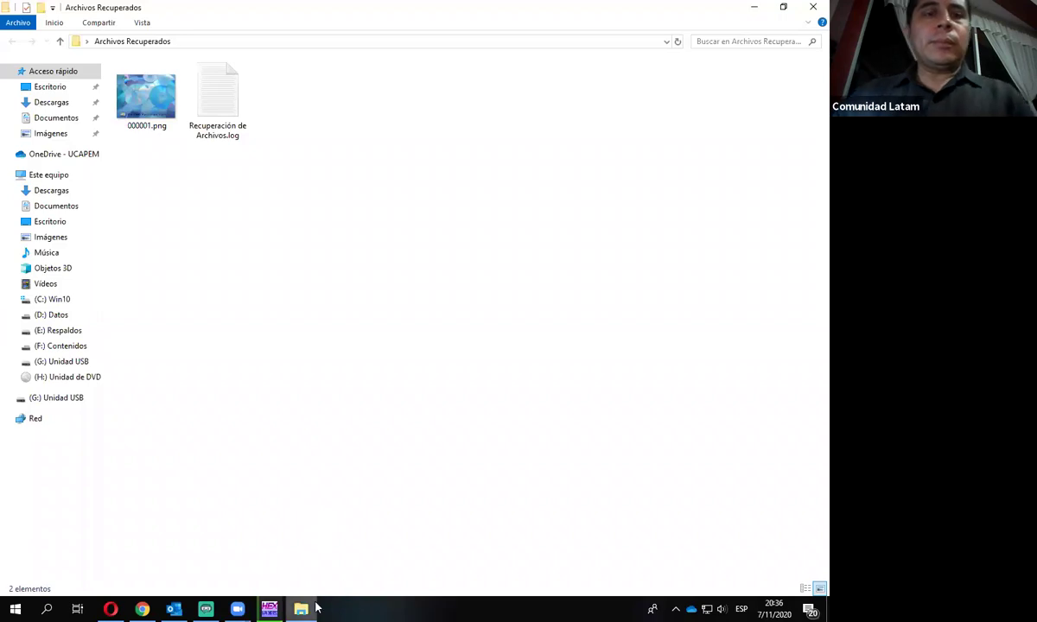
mouse_move(317, 608)
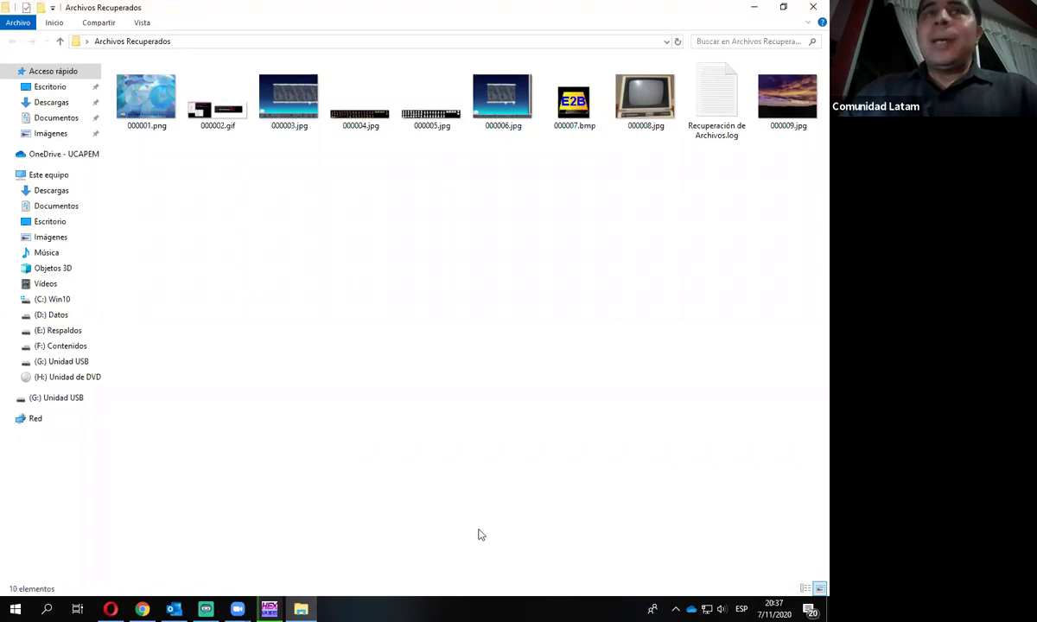
Step: Check the recovery progress in WinHex, then return to the Archivos Recuperados folder to review the recovered images
click(751, 7)
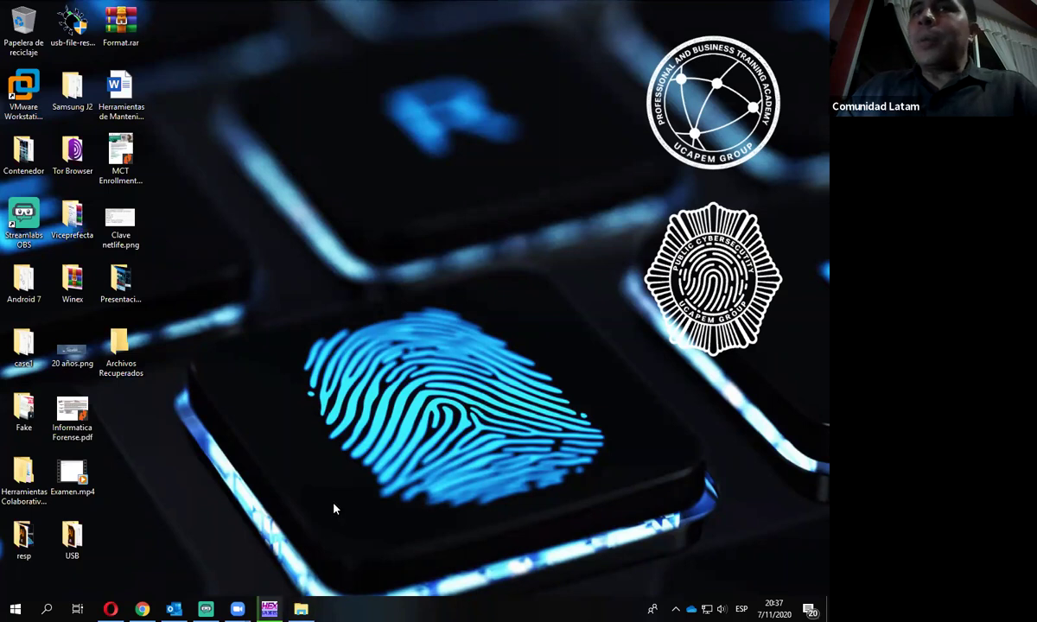
mouse_move(269, 610)
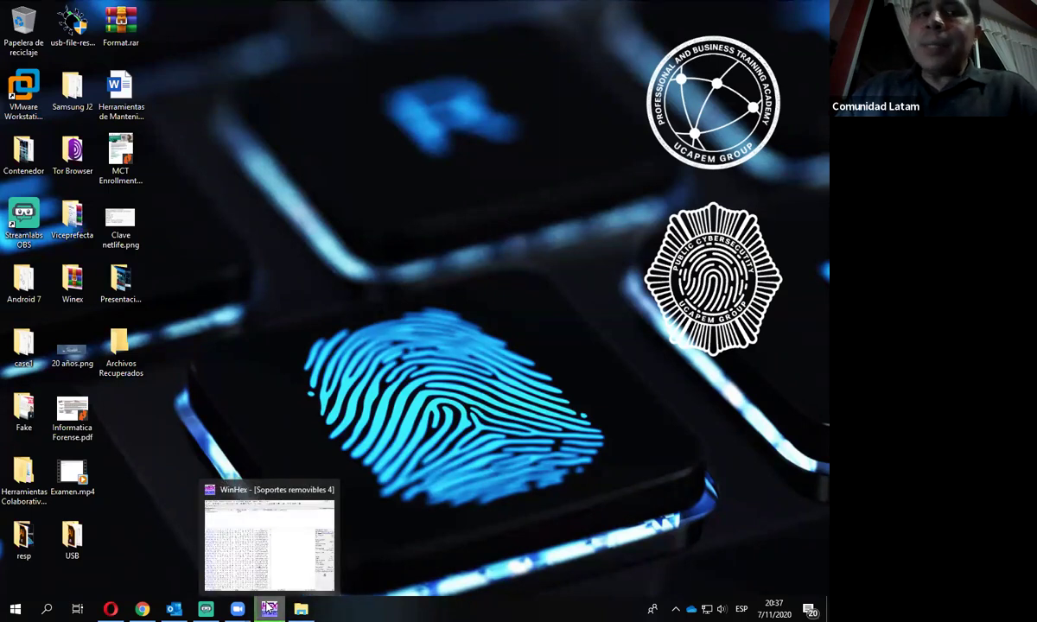
click(269, 610)
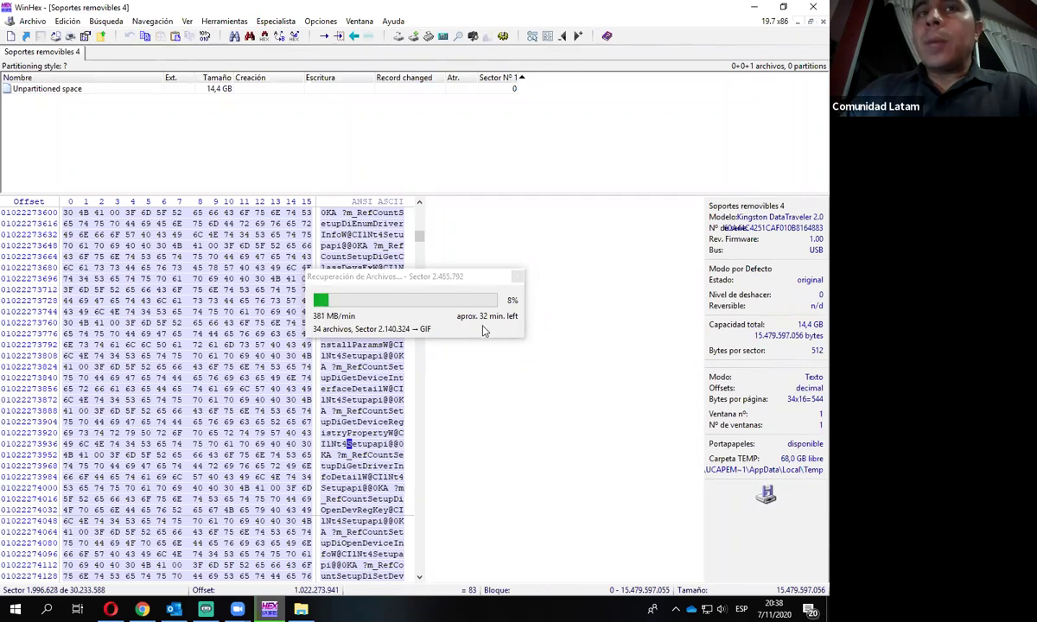
click(301, 609)
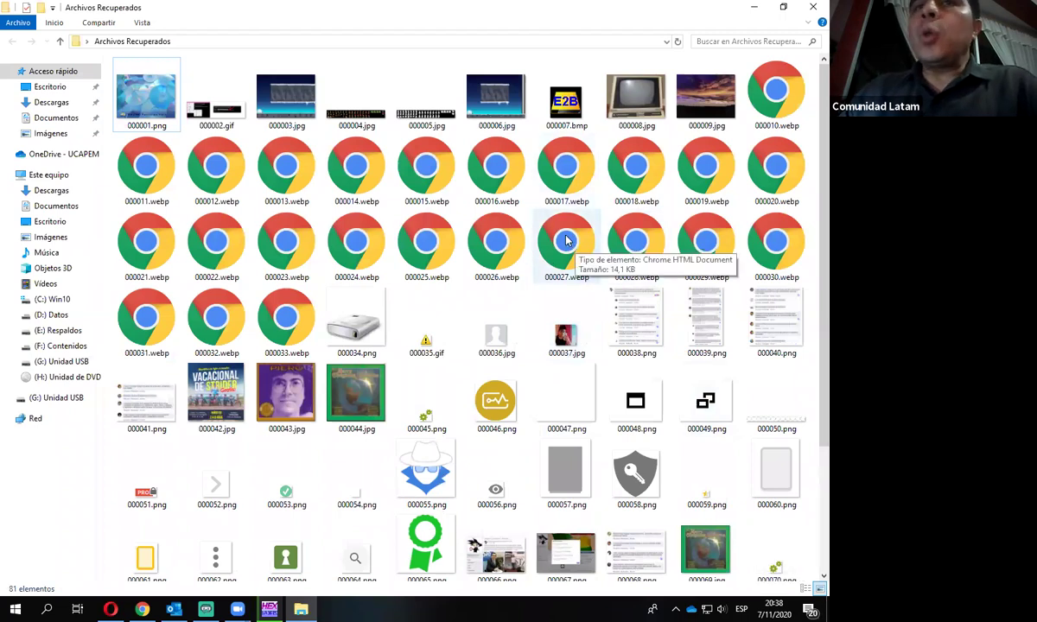
Step: Look through the recovered images in the Archivos Recuperados folder
scroll(583, 322, down, 3)
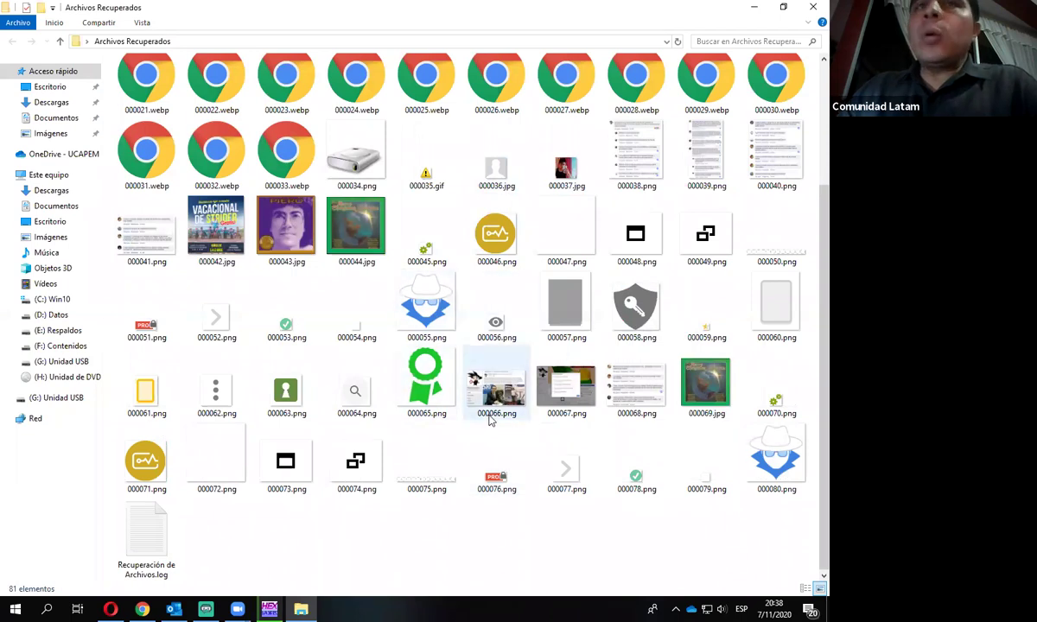
scroll(491, 415, up, 3)
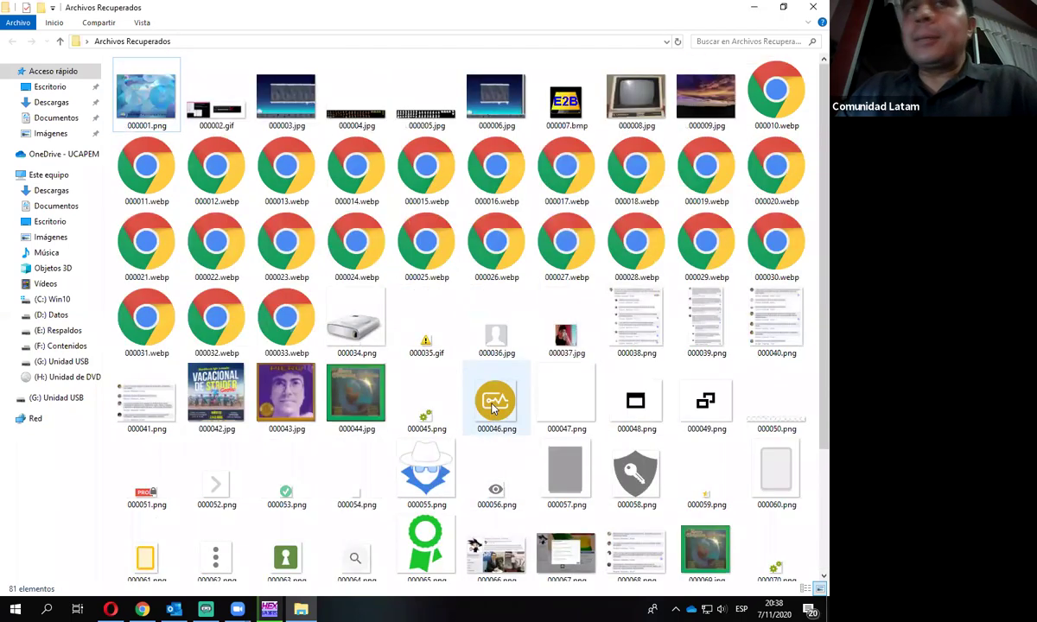
scroll(494, 406, down, 3)
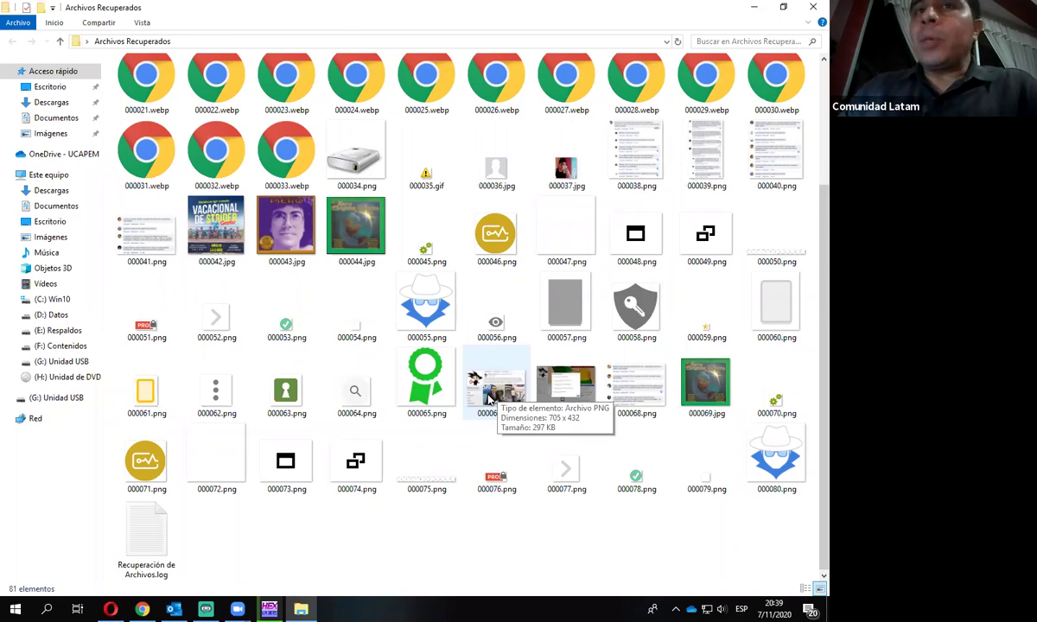
Step: Switch back to WinHex and abort the running file recovery, confirming the cancellation
click(753, 10)
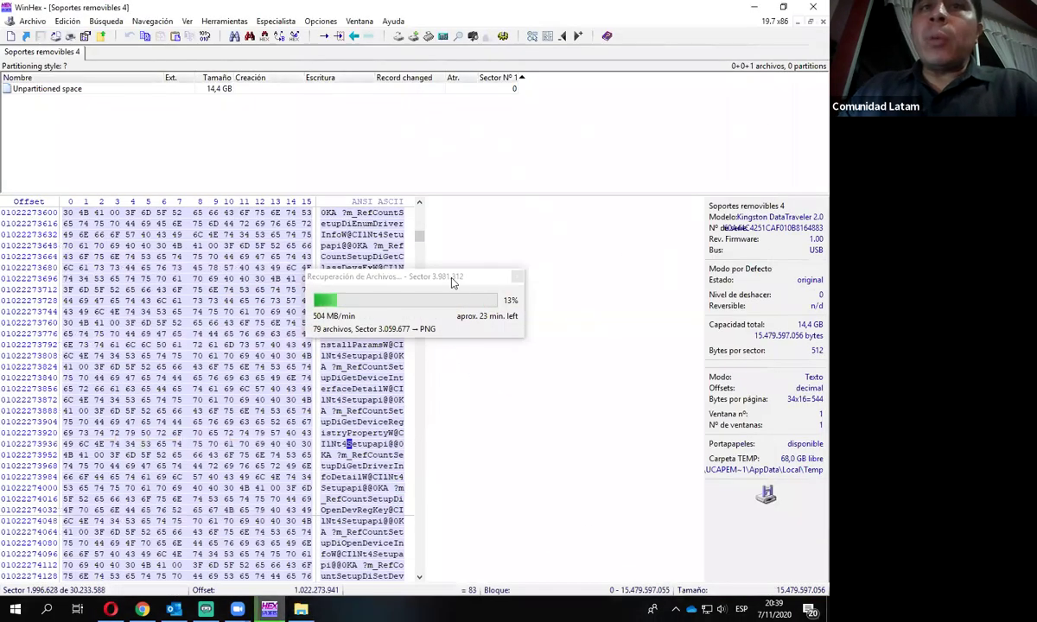
click(474, 282)
drag(467, 283, 473, 282)
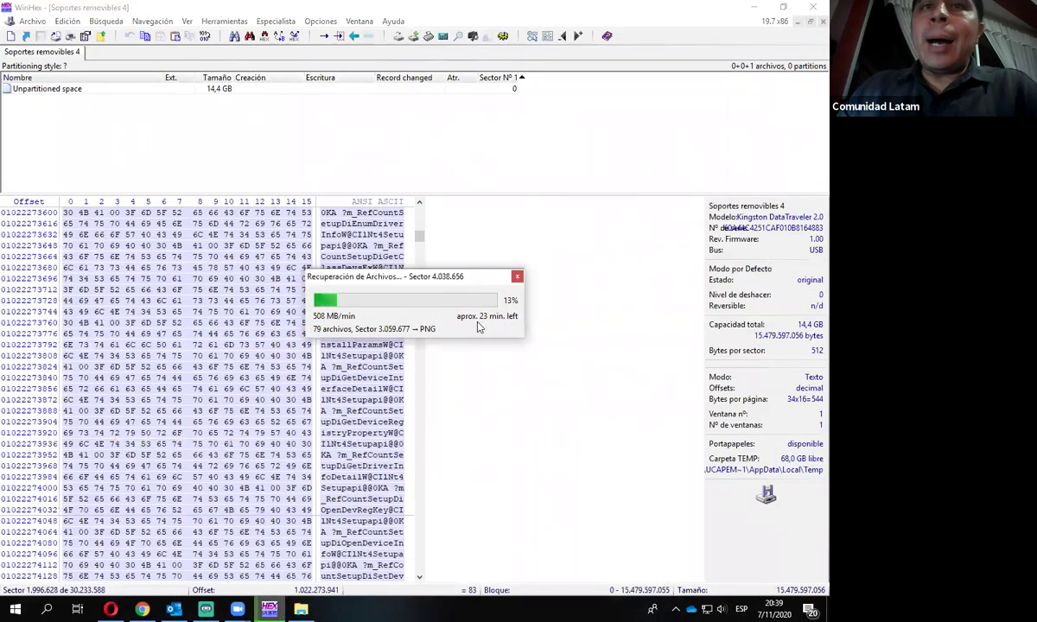
click(523, 275)
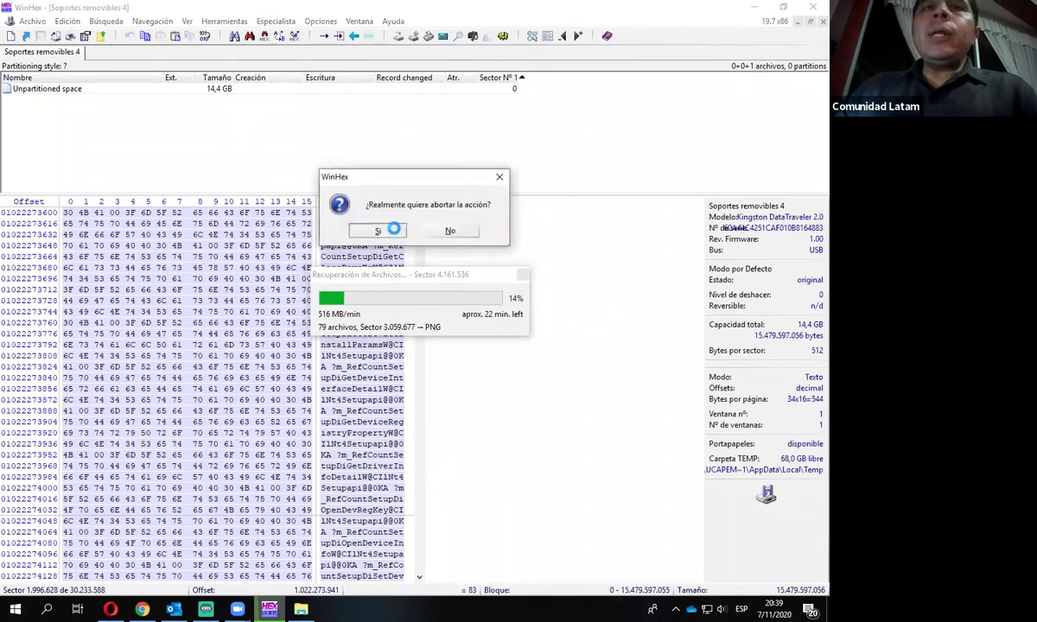
click(369, 226)
click(433, 315)
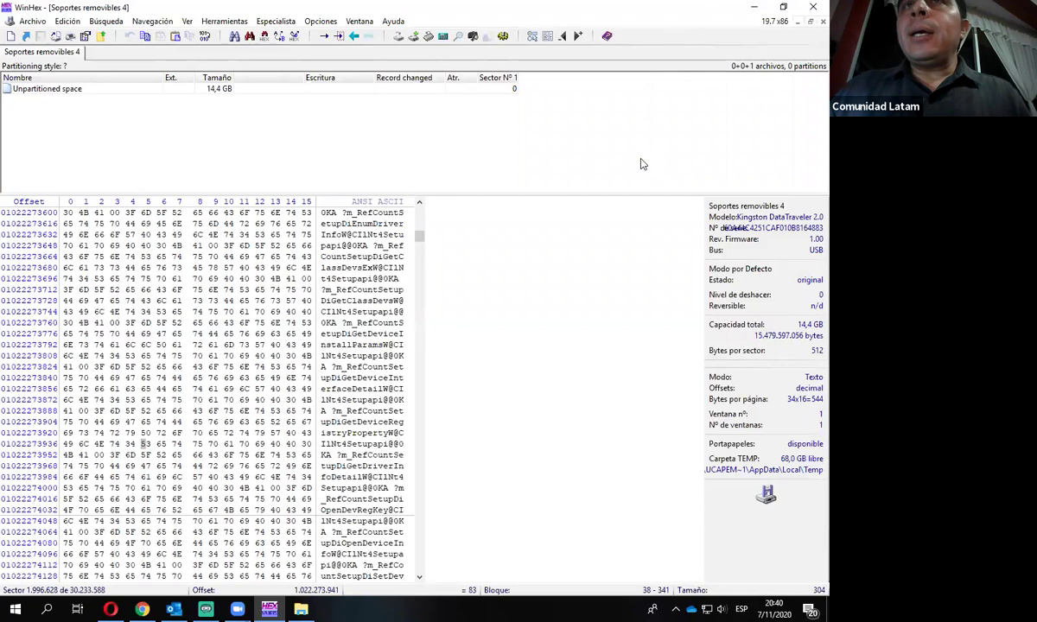
Step: Open WinHex's registration dialog, highlight the six licence code lines to examine them, and close it without changes
double_click(700, 15)
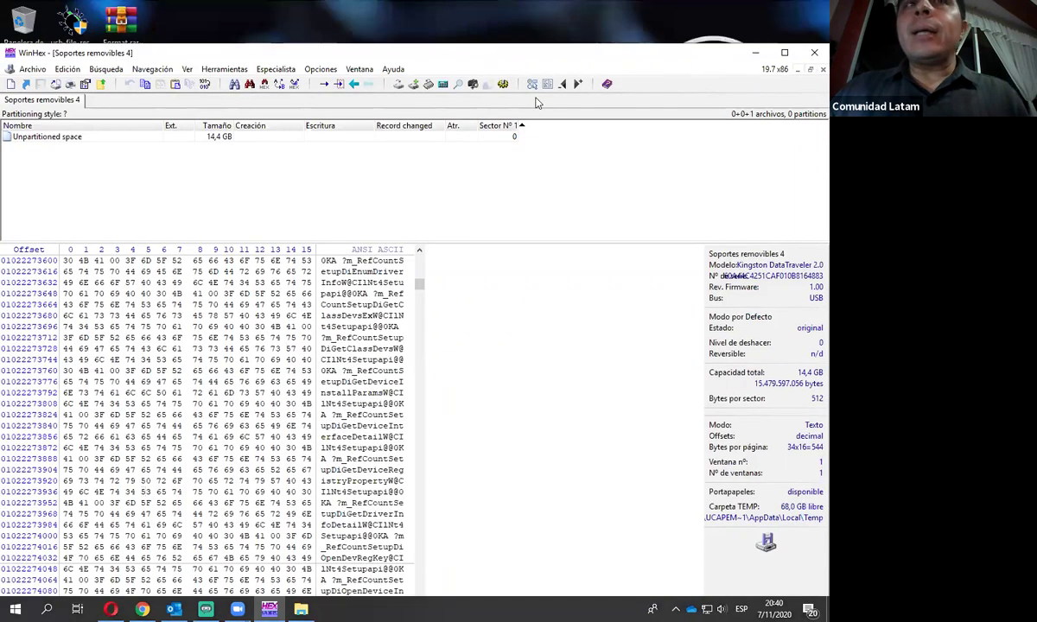
click(393, 69)
click(429, 134)
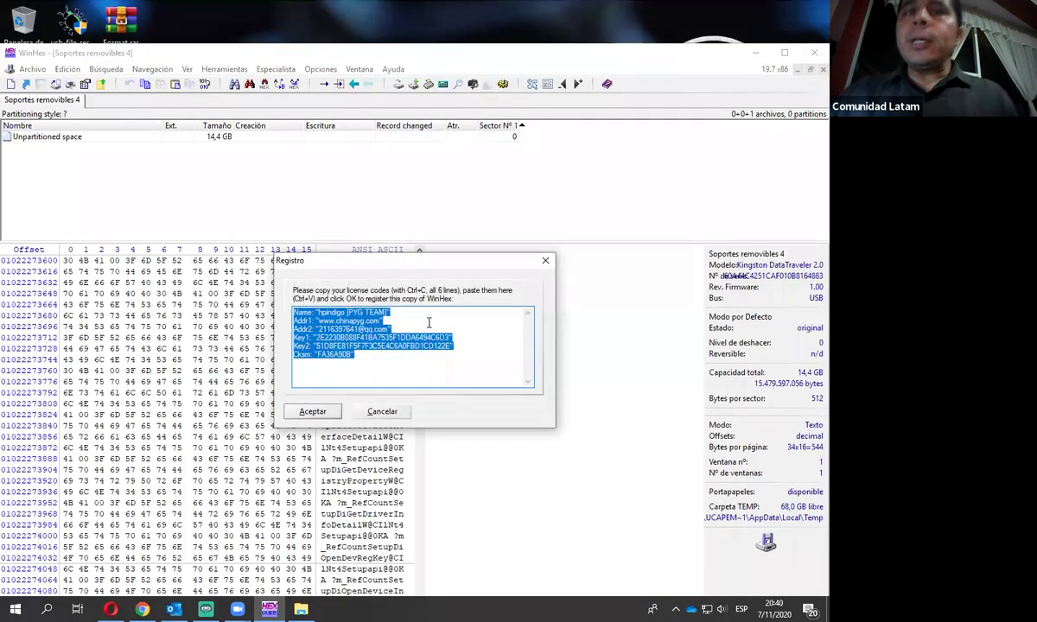
click(374, 358)
drag(356, 355, 295, 312)
click(361, 359)
drag(358, 355, 295, 312)
click(359, 356)
drag(359, 356, 294, 311)
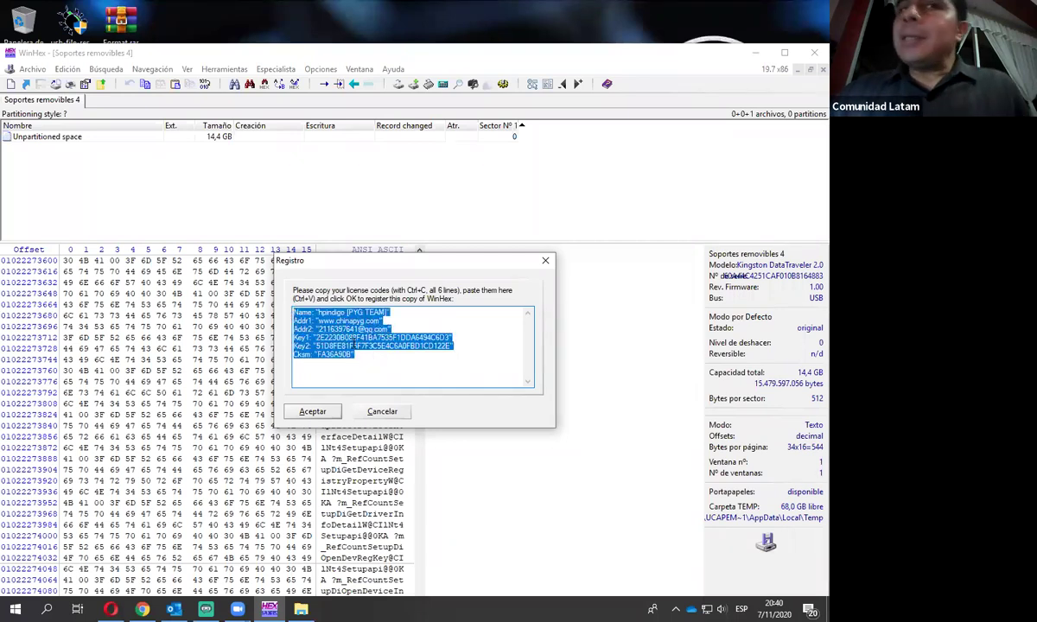
drag(509, 269, 528, 216)
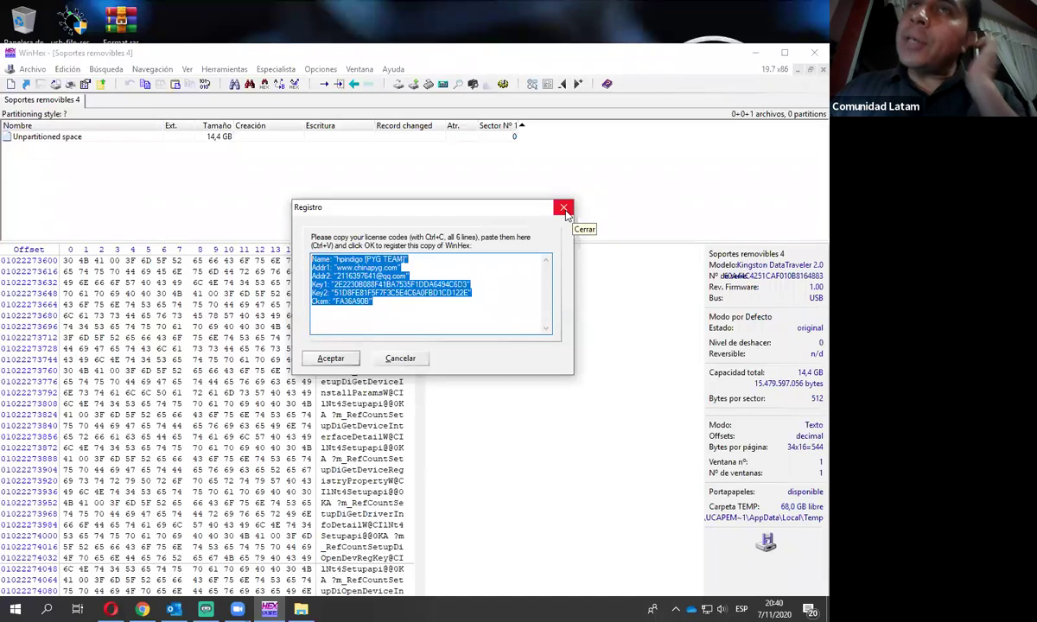
drag(375, 303, 298, 240)
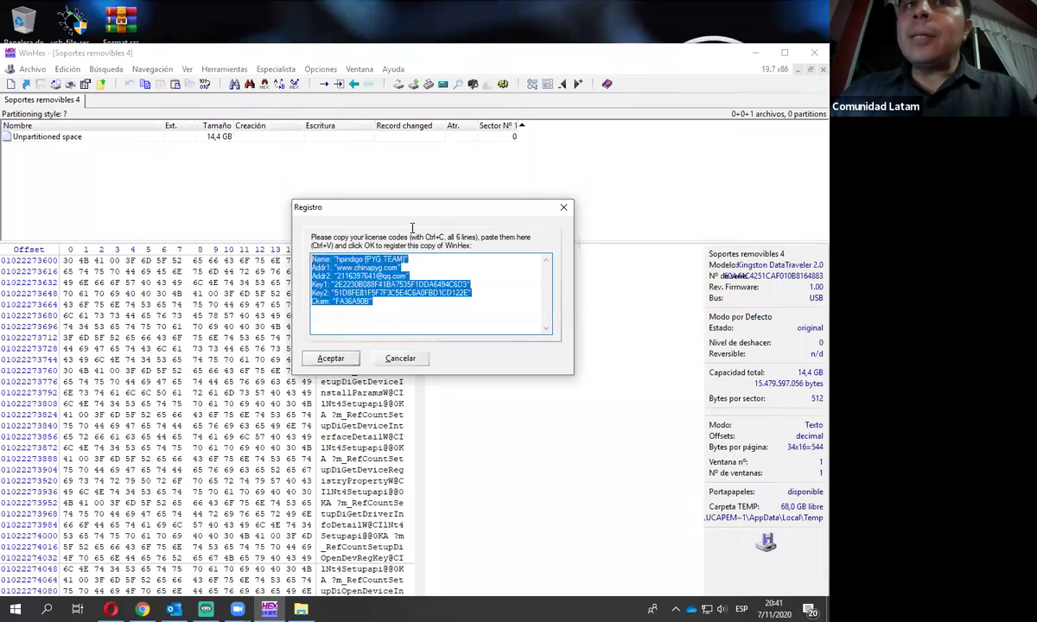
click(564, 208)
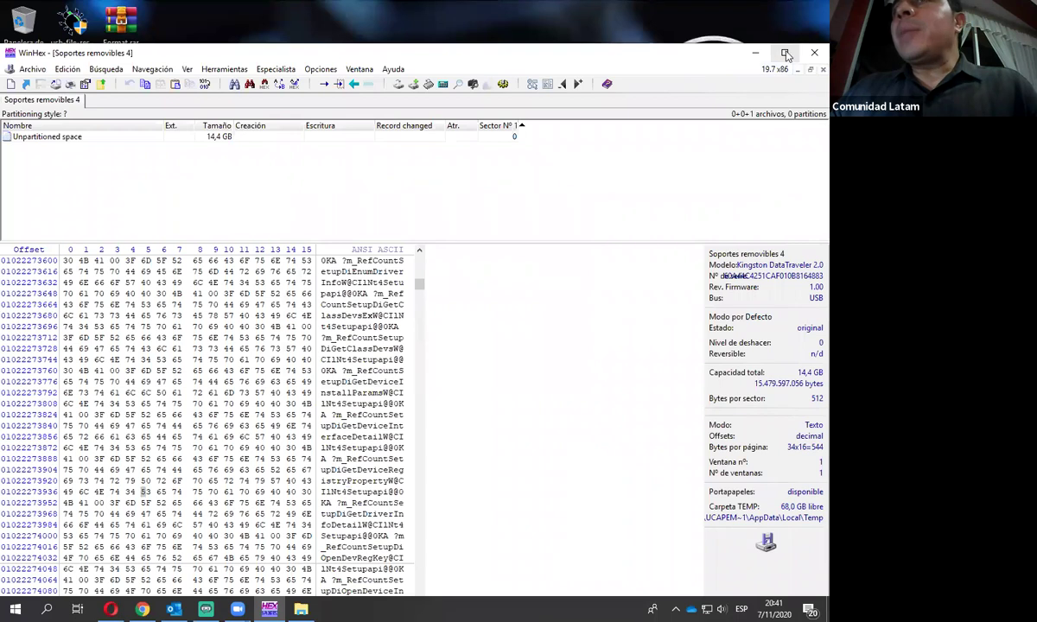
double_click(734, 50)
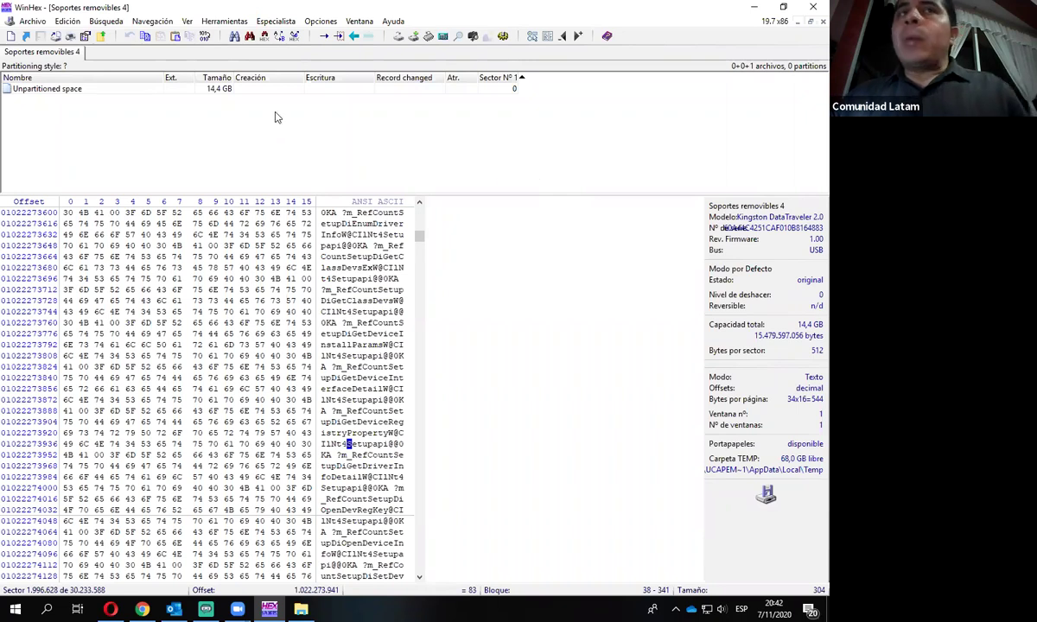
Step: Enlarge the partition list area above the hex view of the removable disk
click(234, 26)
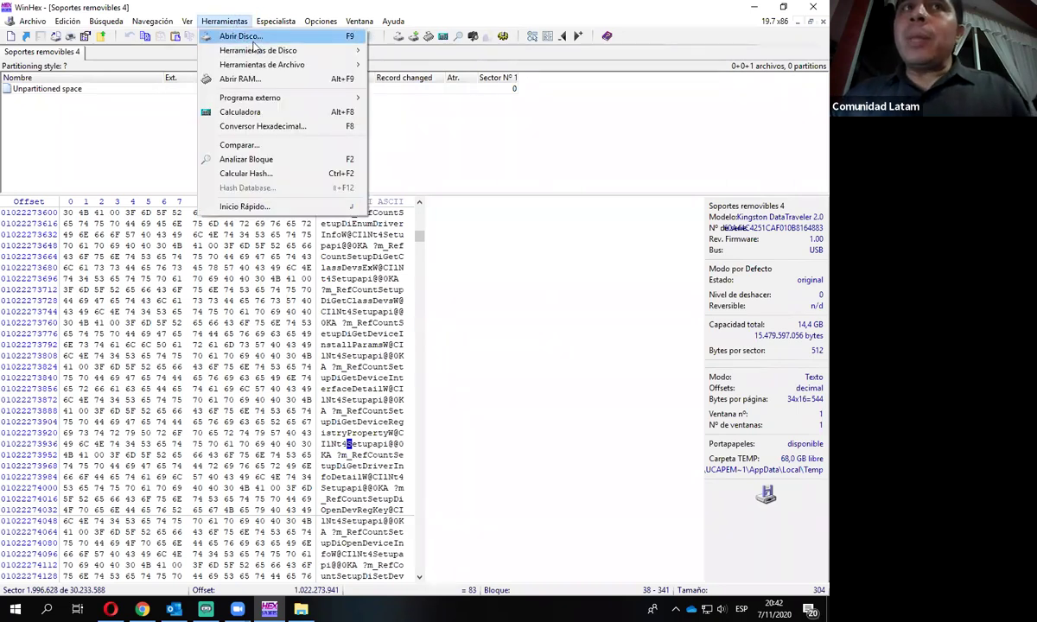
click(128, 163)
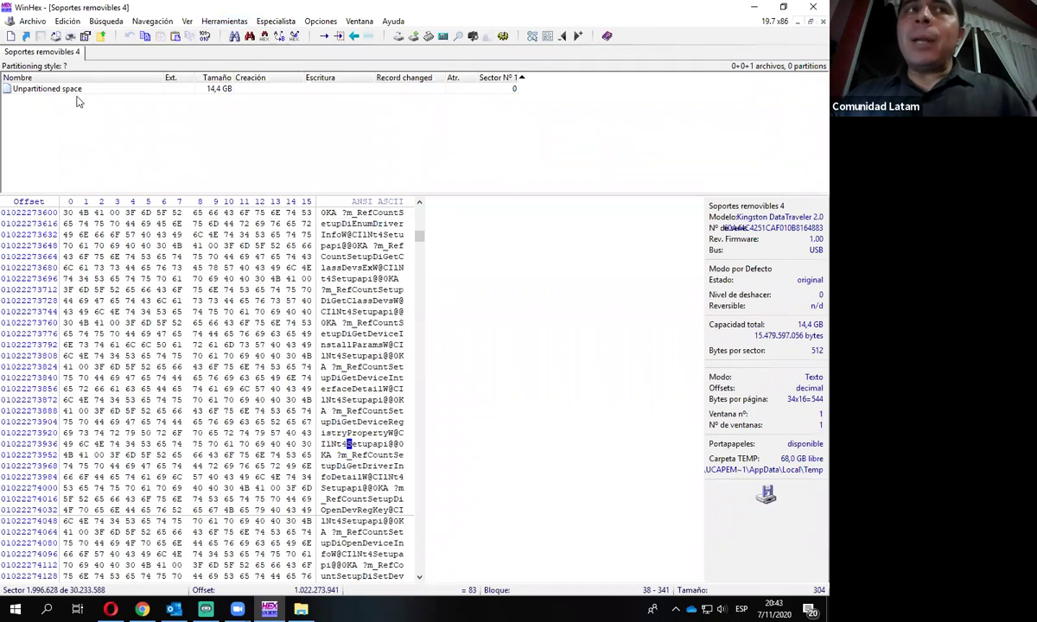
drag(375, 192, 346, 325)
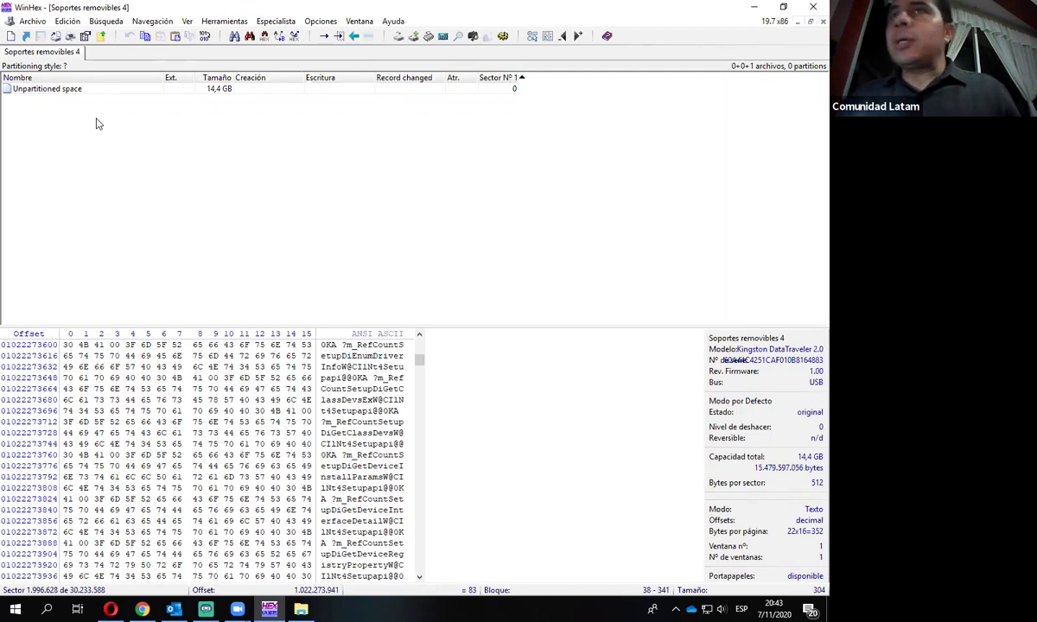
Step: Review the recovered files in Archivos Recuperados, then return to WinHex and check the actions available for the unpartitioned space
click(301, 609)
scroll(349, 195, up, 3)
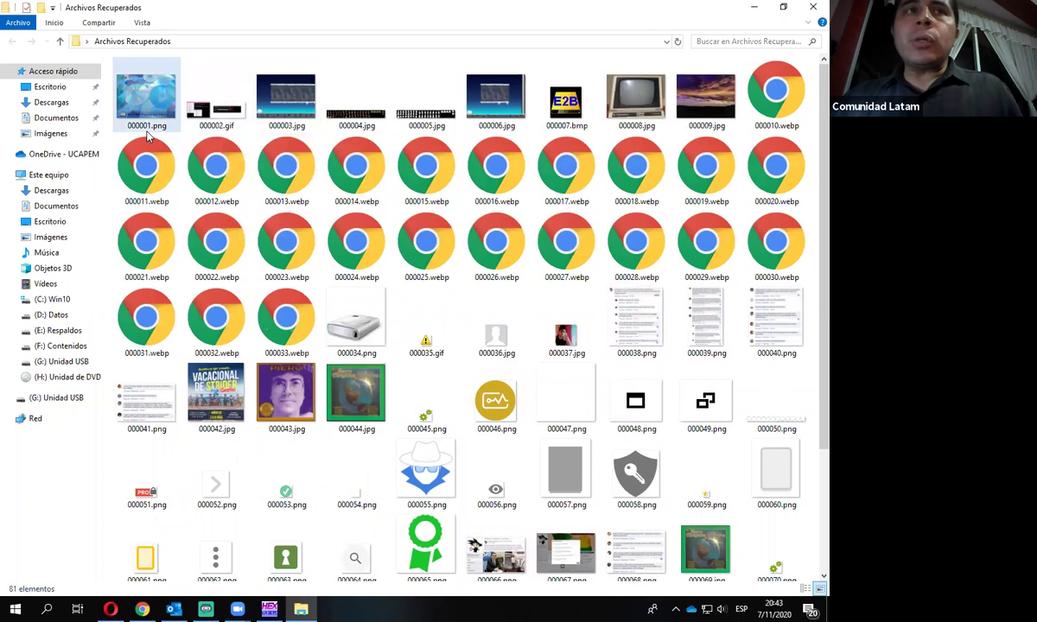
click(753, 7)
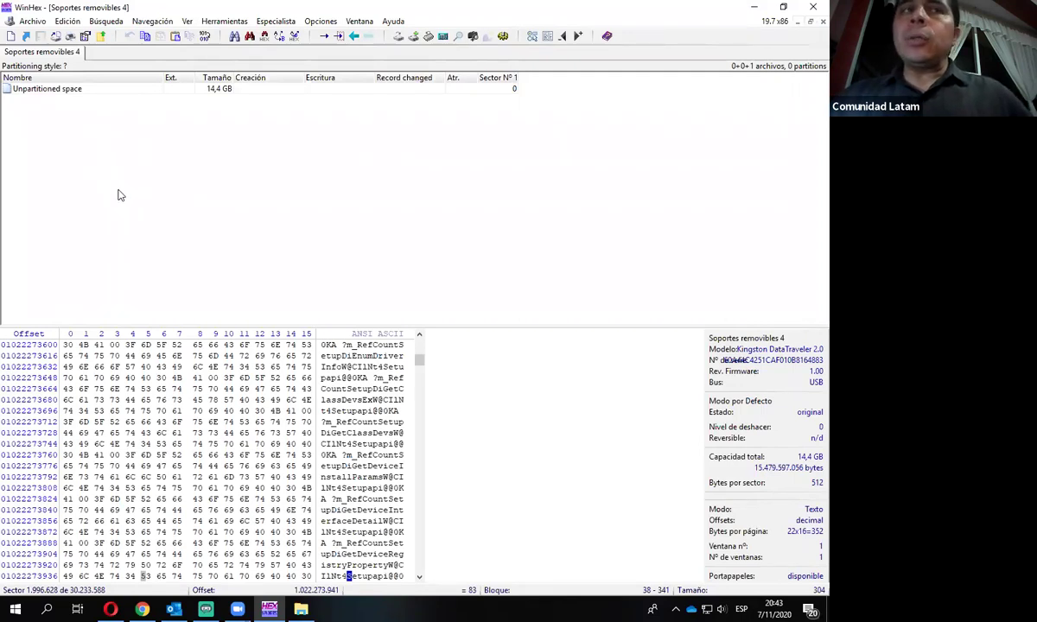
right_click(78, 96)
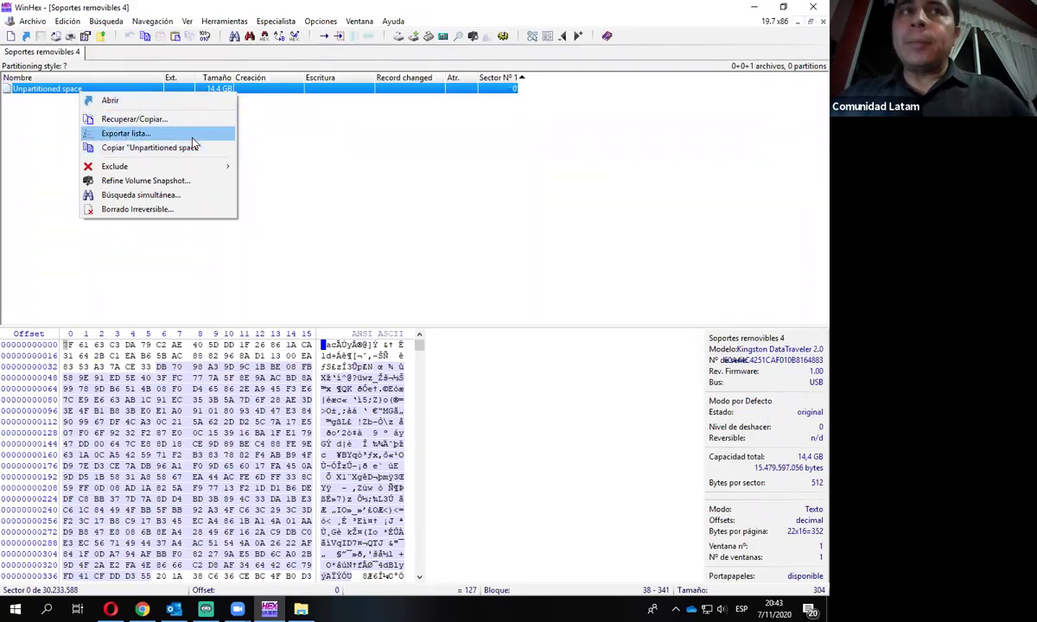
click(301, 203)
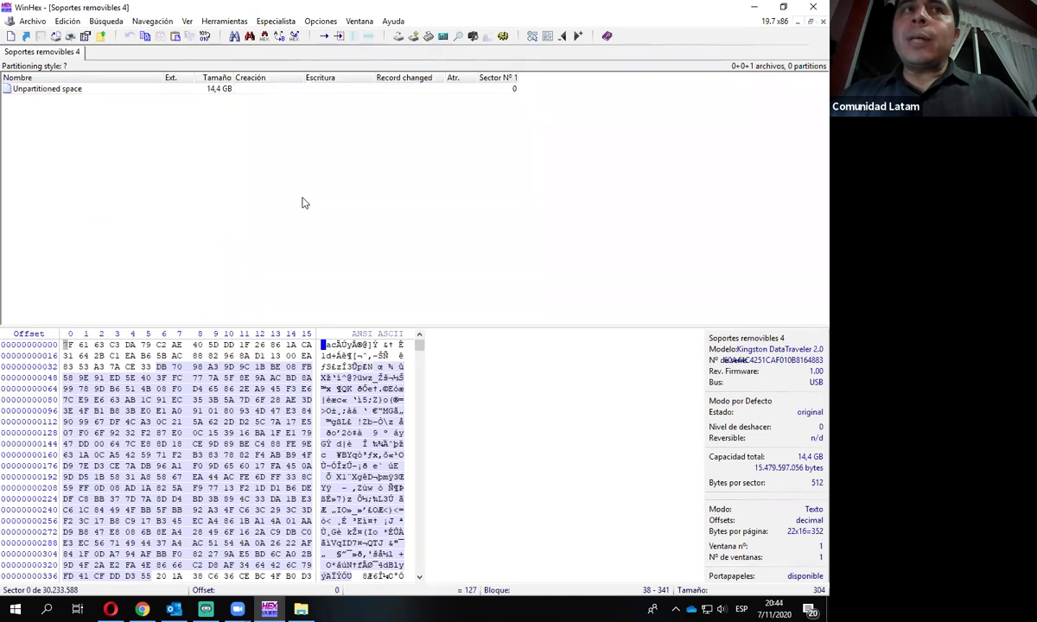
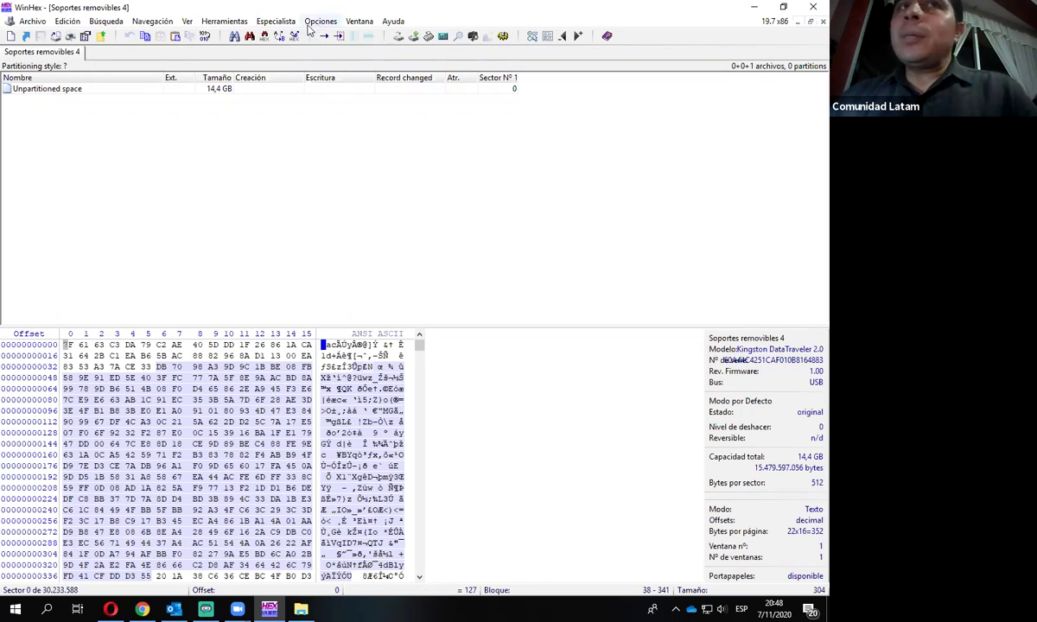
Step: Open the file header search for the Kingston DataTraveler to review its file types and destination folder, then dismiss it
click(228, 25)
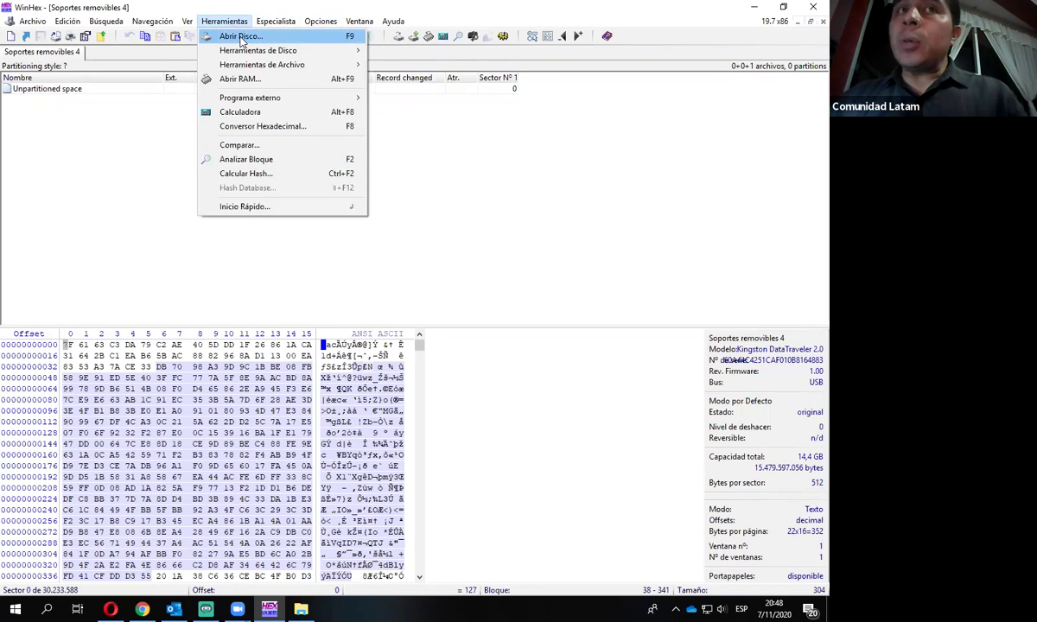
mouse_move(260, 50)
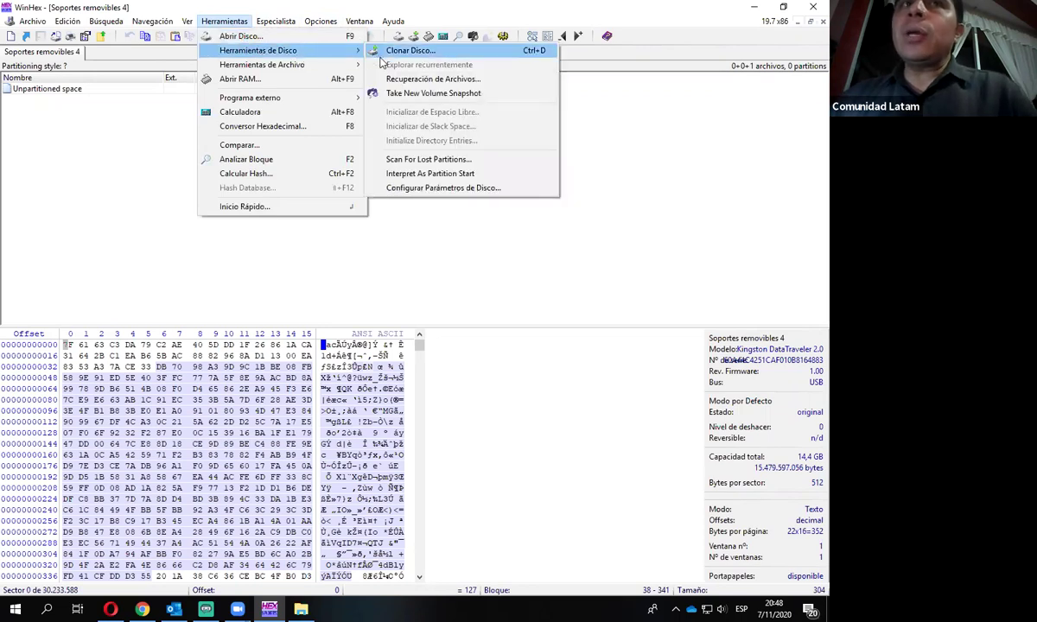
click(455, 79)
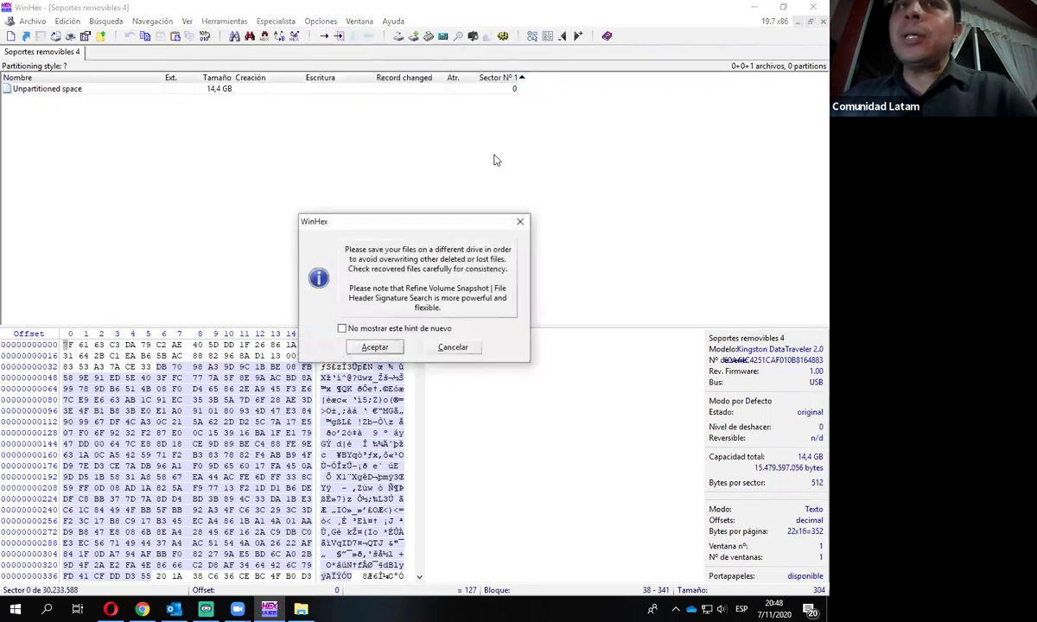
click(373, 346)
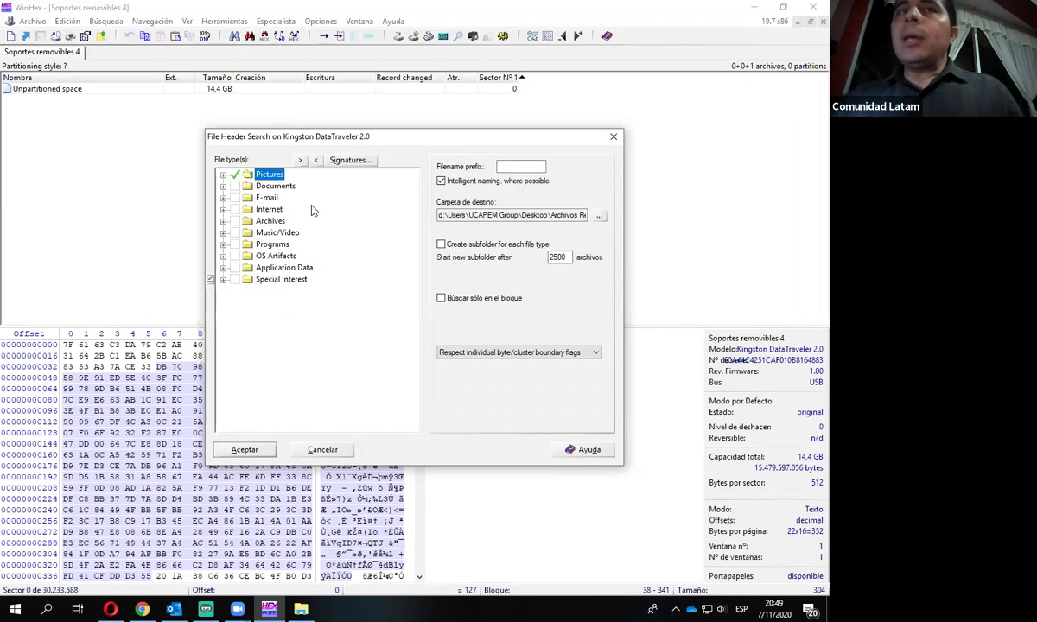
click(614, 138)
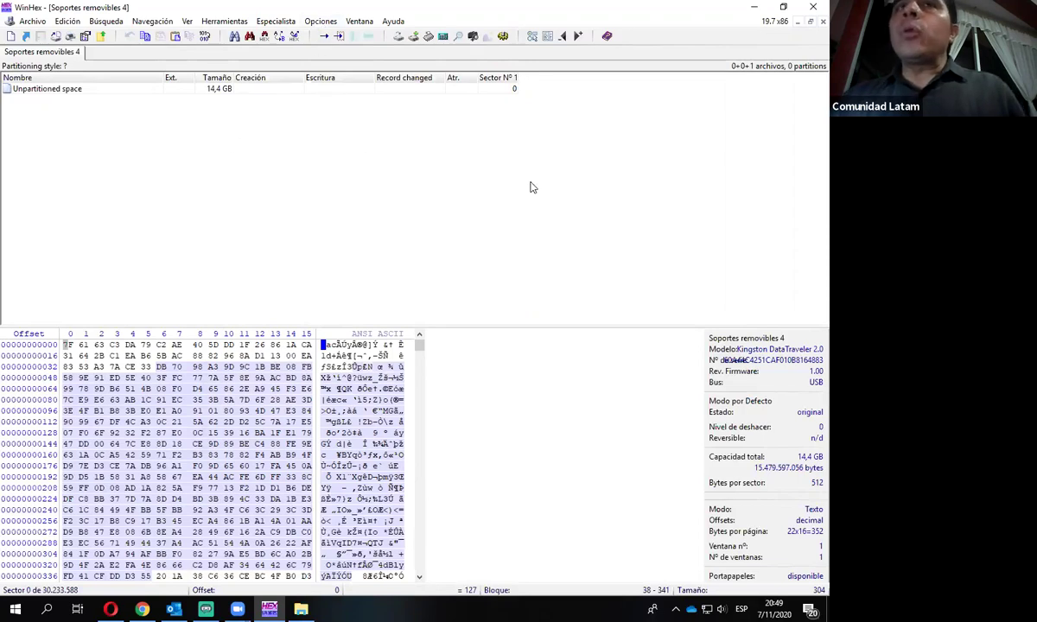
Step: Close the removable disk and open the physical disk HD2: ST500DM002-1BD142
click(822, 22)
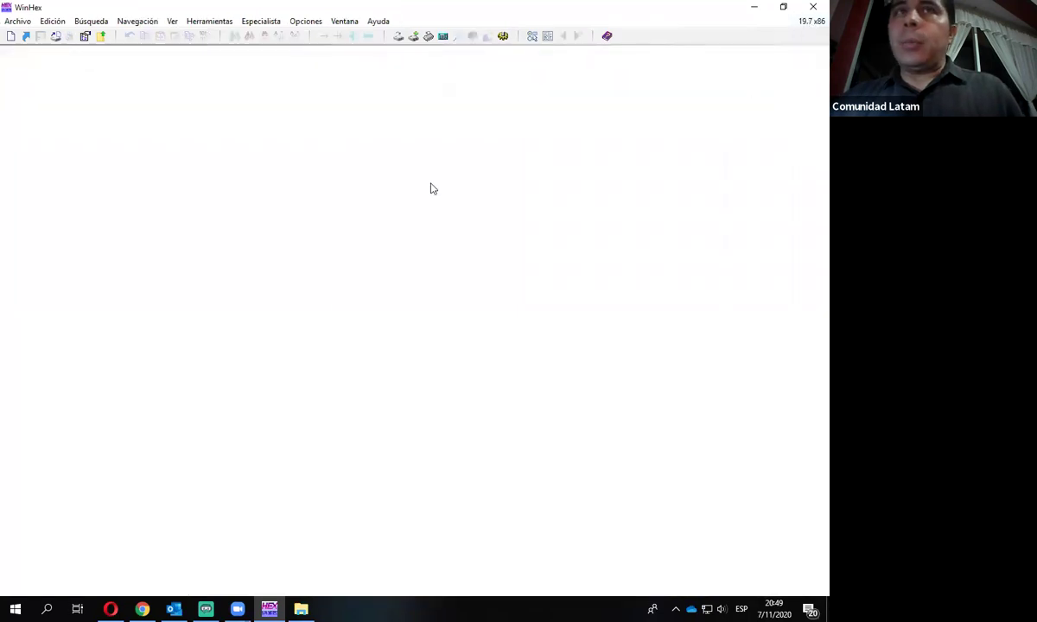
click(200, 22)
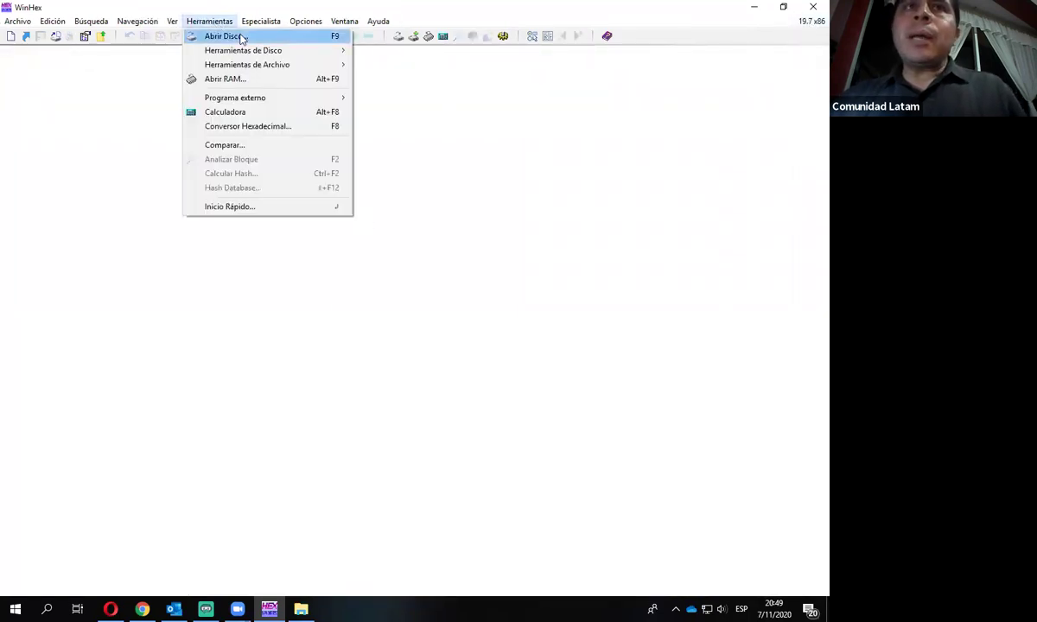
click(223, 36)
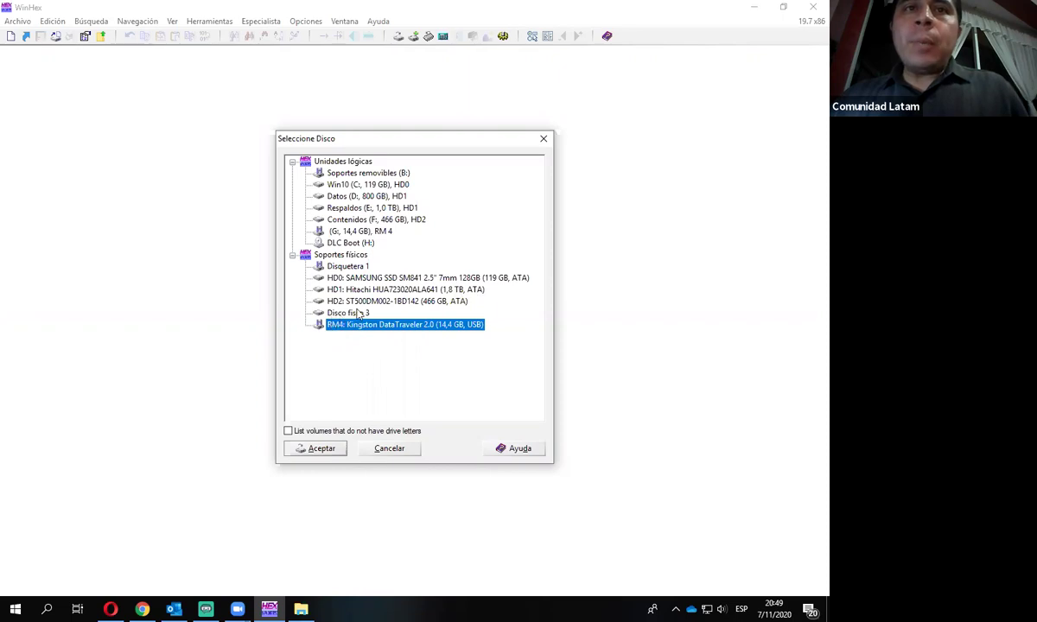
click(406, 302)
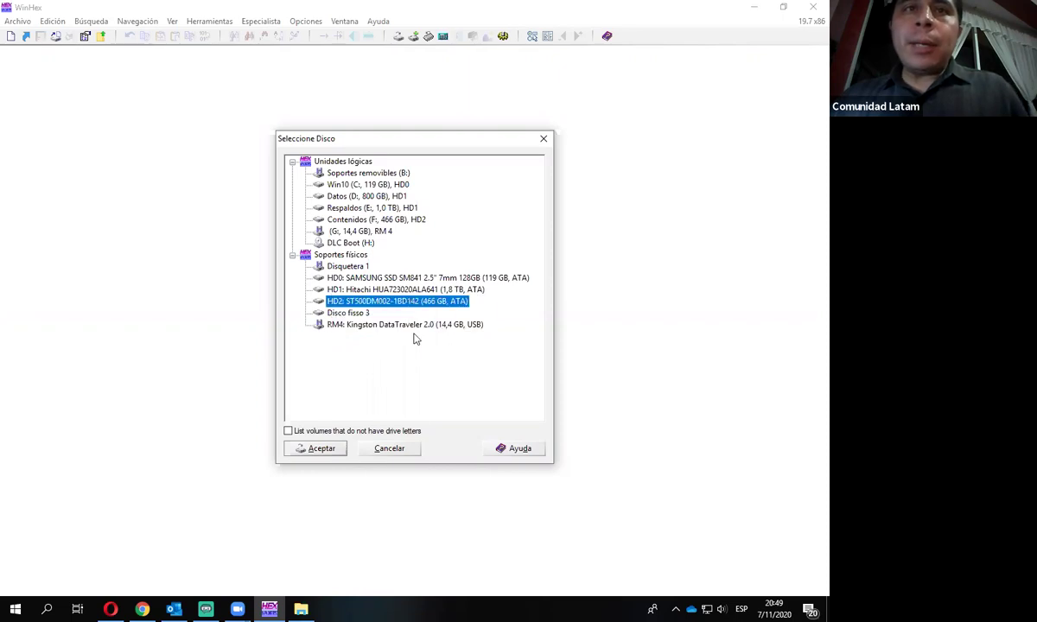
click(328, 451)
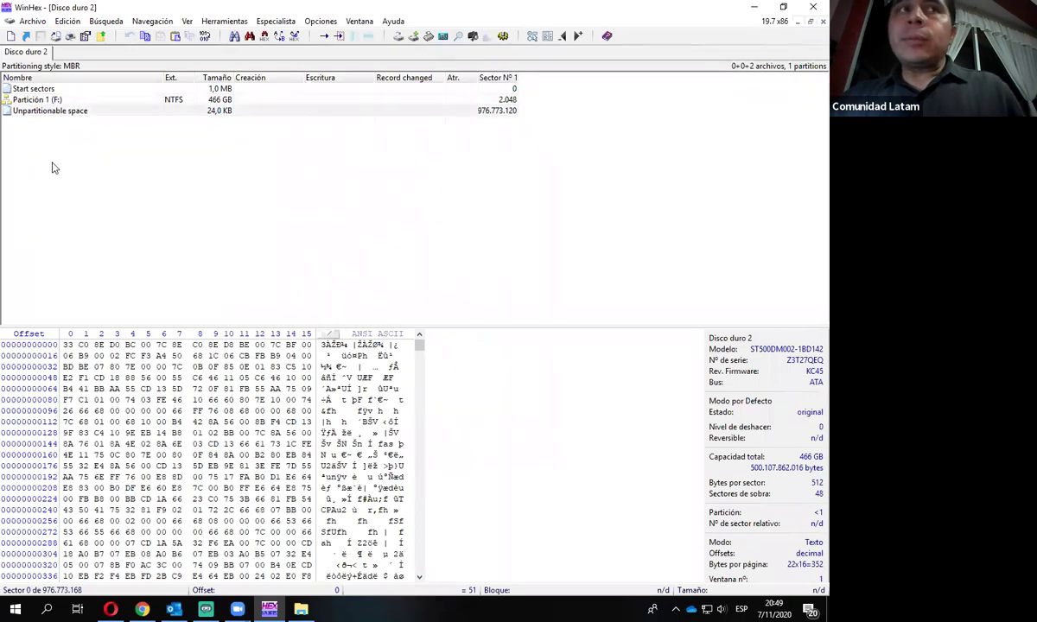
Step: Open the NTFS partition Partición 1 (F:) of the hard disk to list its contents
click(29, 102)
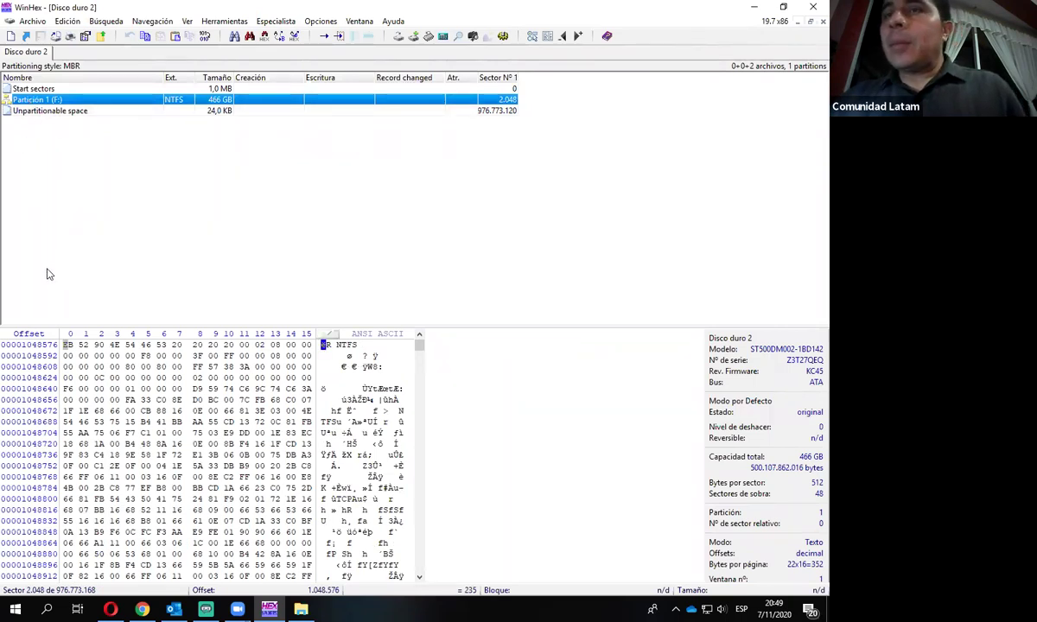
click(63, 233)
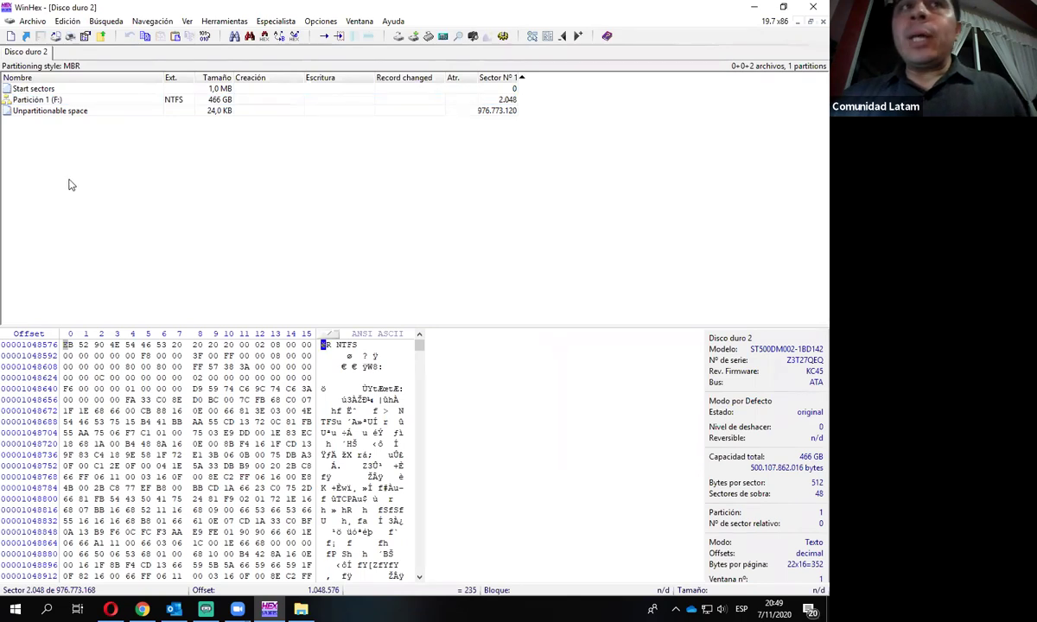
double_click(33, 101)
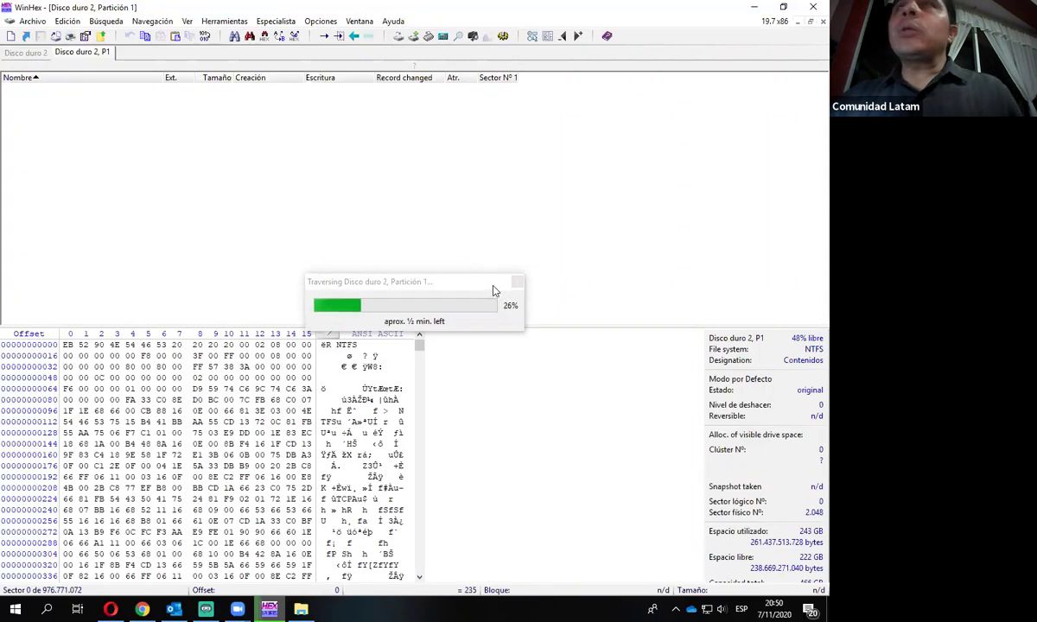
Step: Examine the folders, system files and regular files listed in the root of Partición 1, including the $LogFile entry
drag(419, 288, 444, 235)
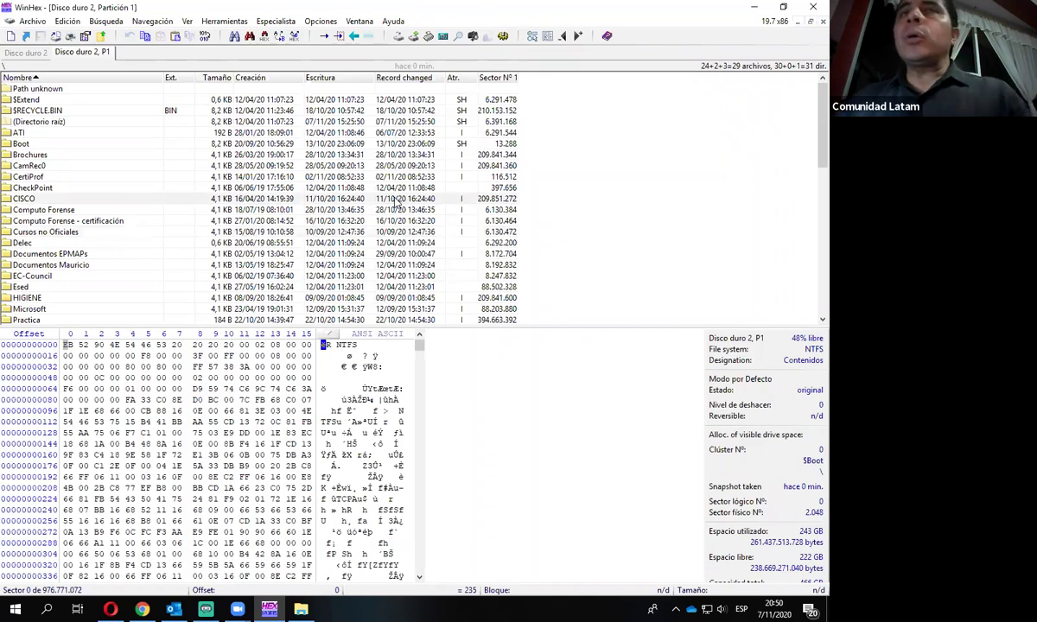
scroll(95, 187, down, 5)
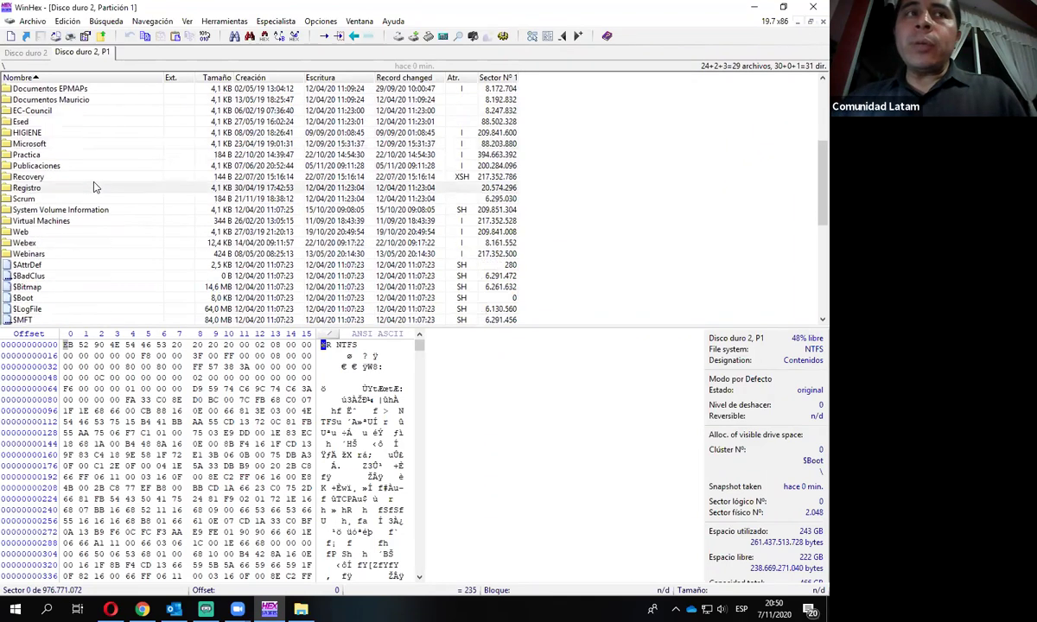
scroll(95, 188, down, 6)
click(93, 209)
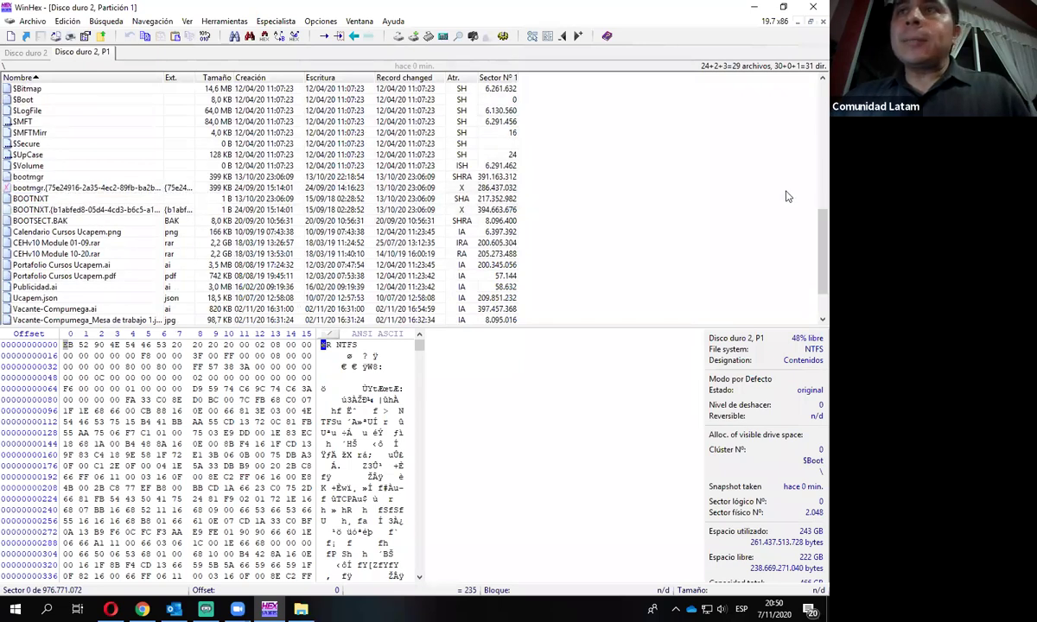
click(605, 112)
scroll(590, 177, up, 6)
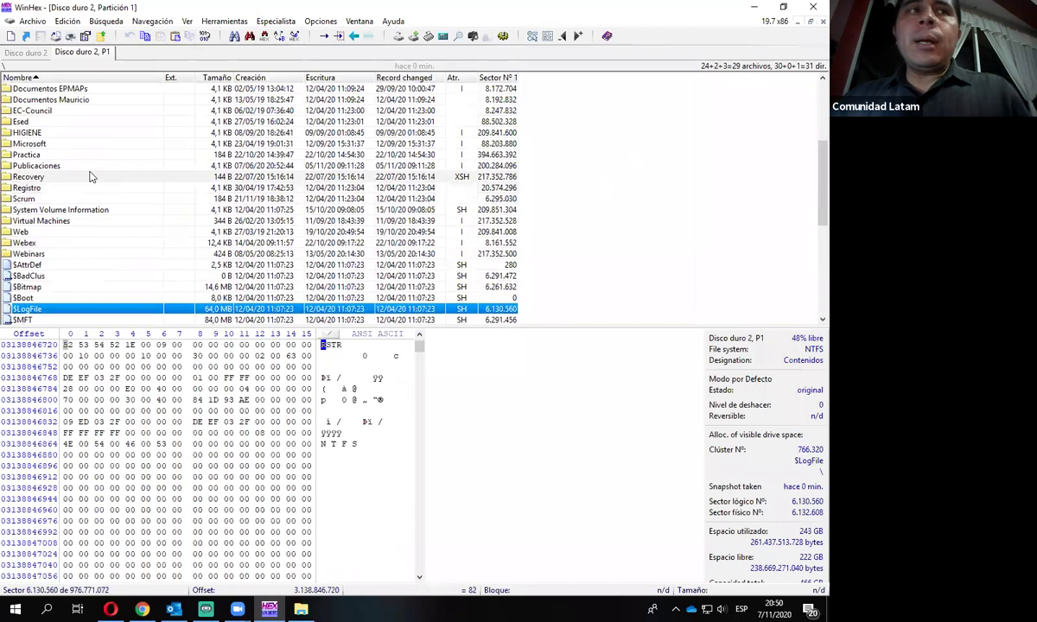
scroll(125, 207, up, 5)
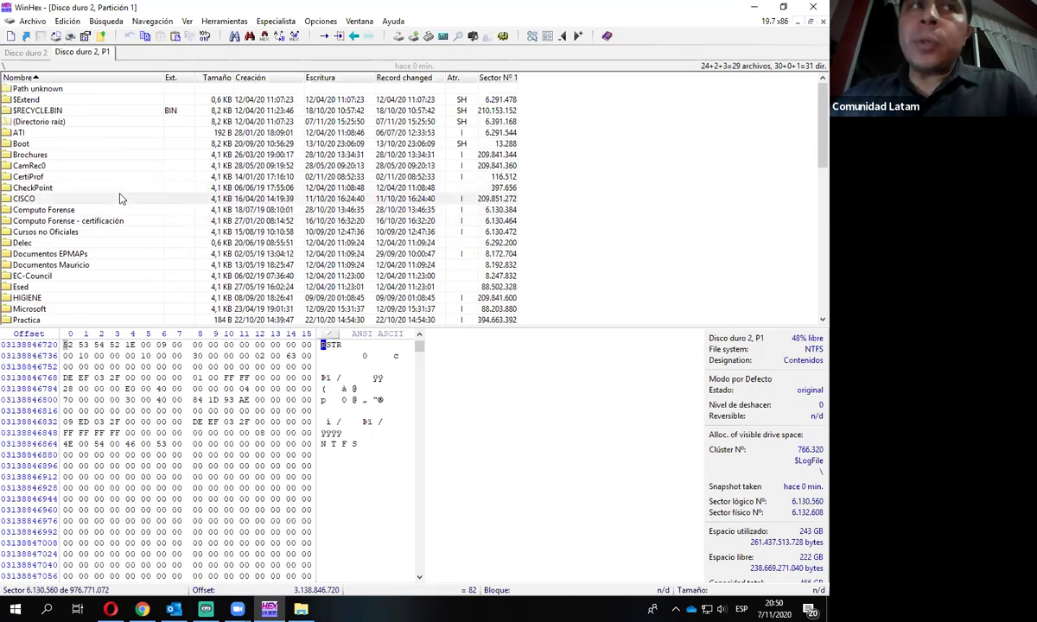
scroll(120, 199, down, 15)
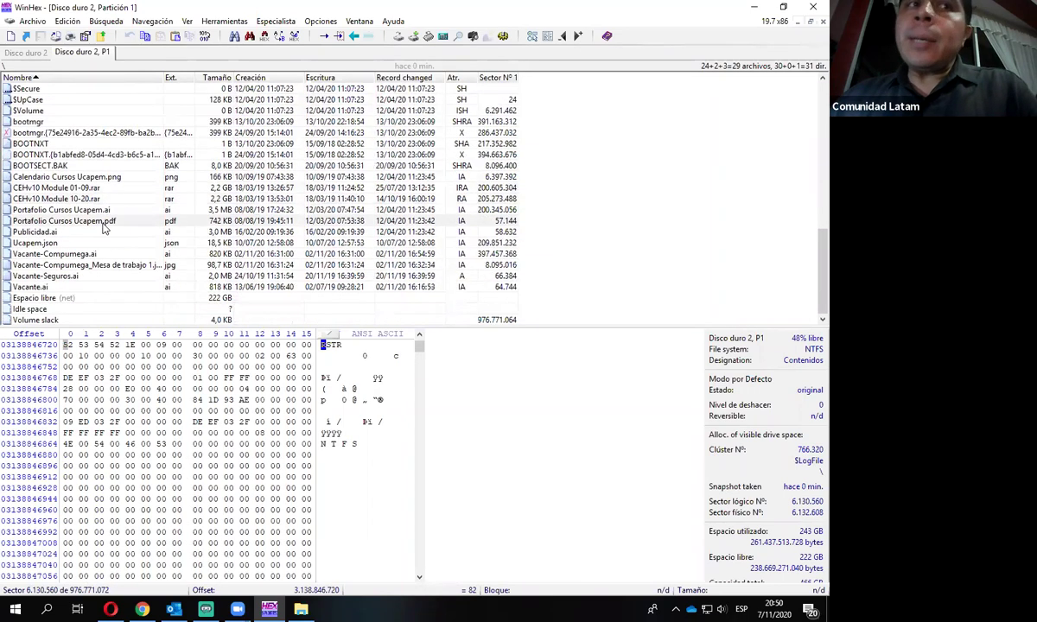
scroll(102, 226, up, 15)
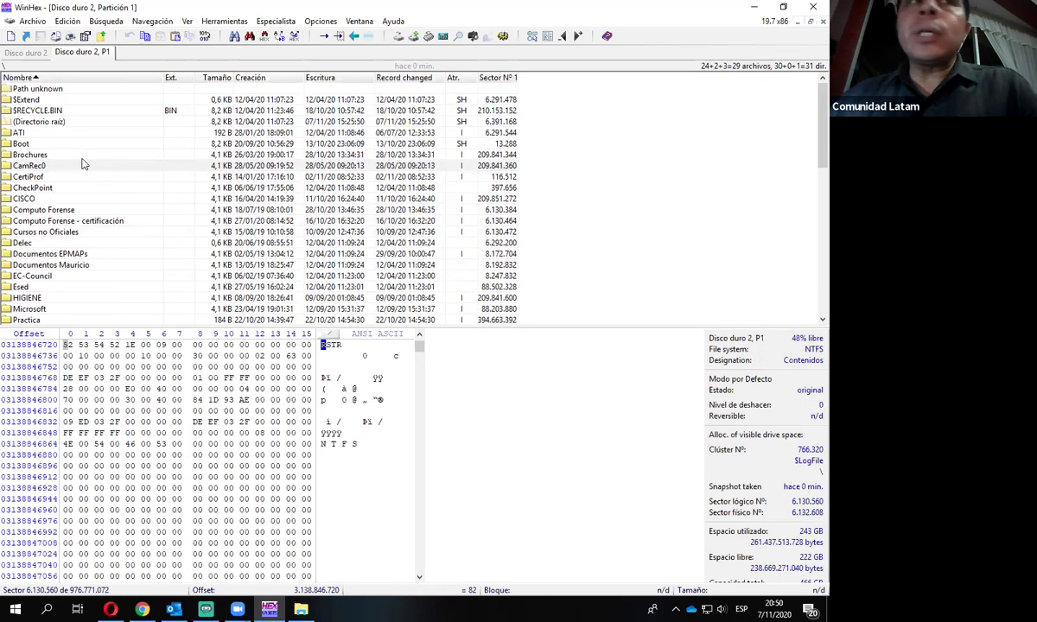
Step: Inspect the root directory entry and the JPG file inside the Path unknown folder, and return to the partition's root
click(56, 125)
click(49, 125)
double_click(50, 125)
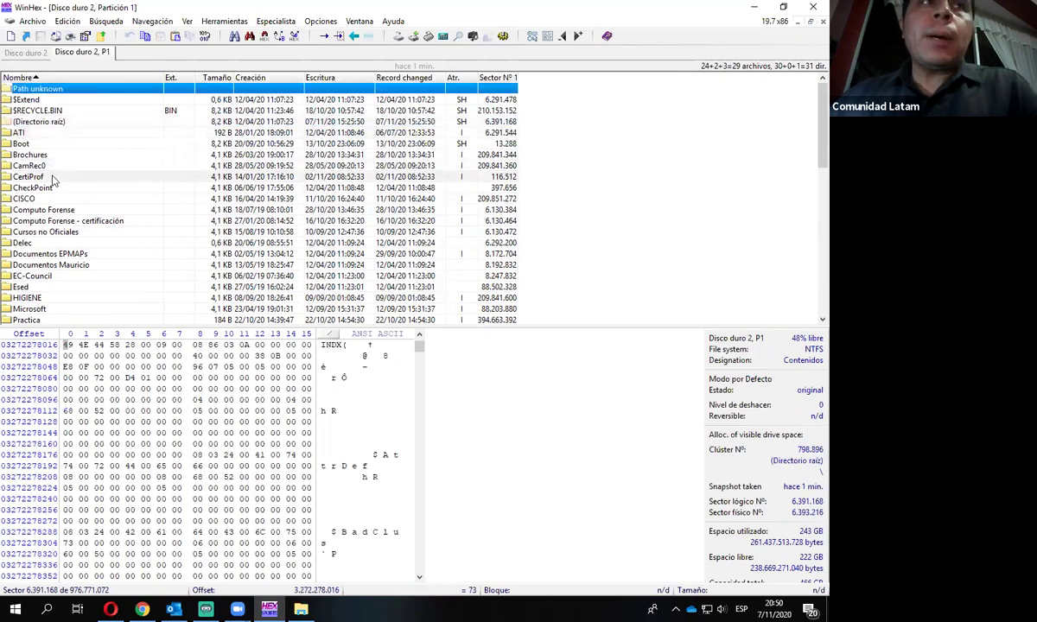
double_click(56, 95)
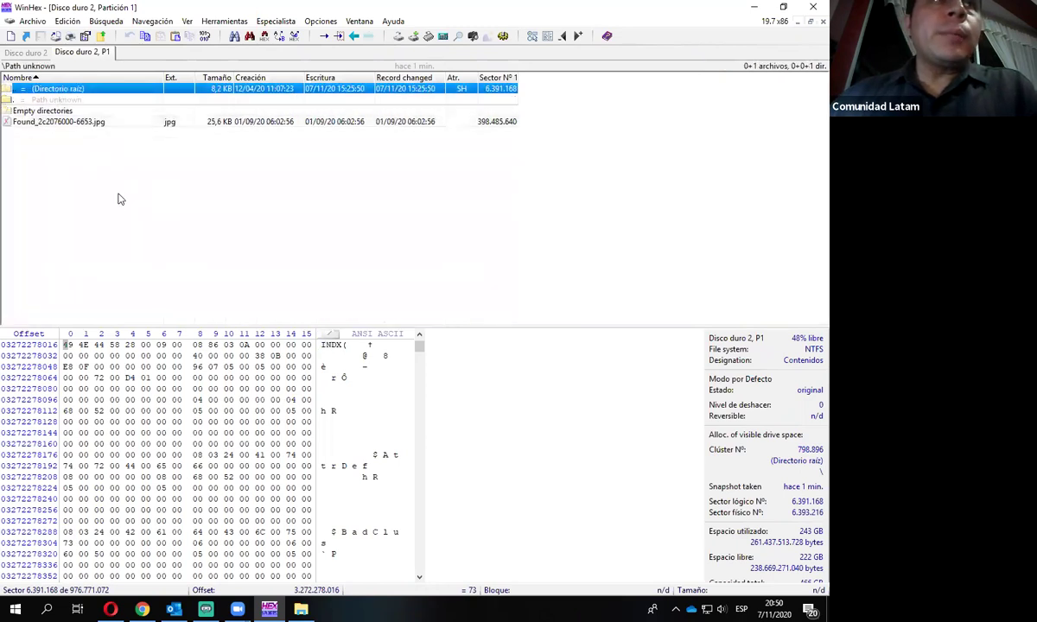
click(53, 123)
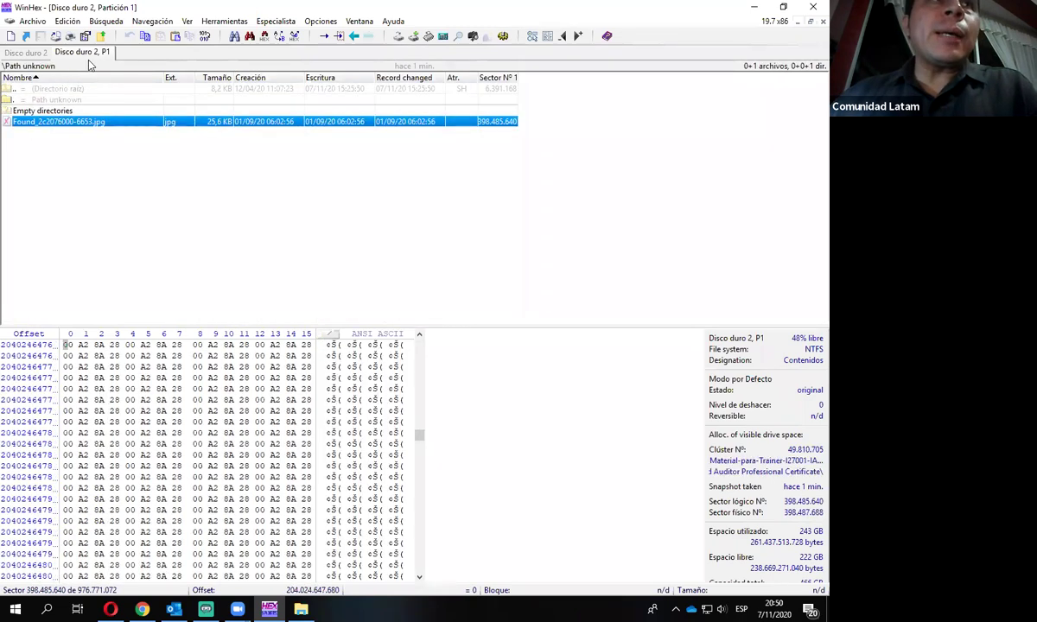
click(10, 89)
double_click(10, 90)
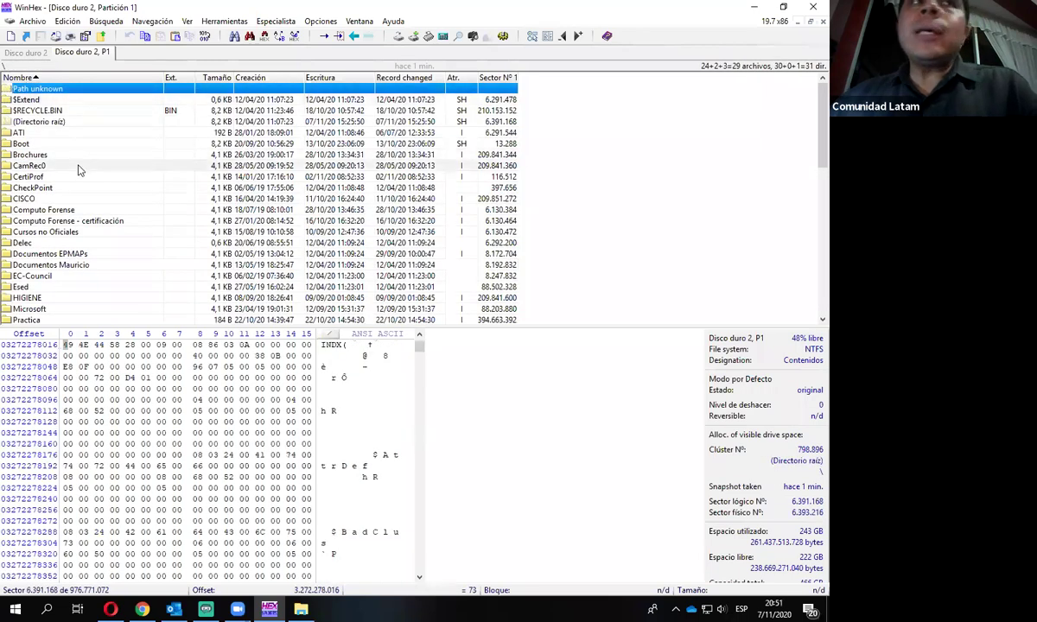
Step: Review the partition's root listing once more, and close both Partición 1 and Disco duro 2
scroll(69, 142, down, 10)
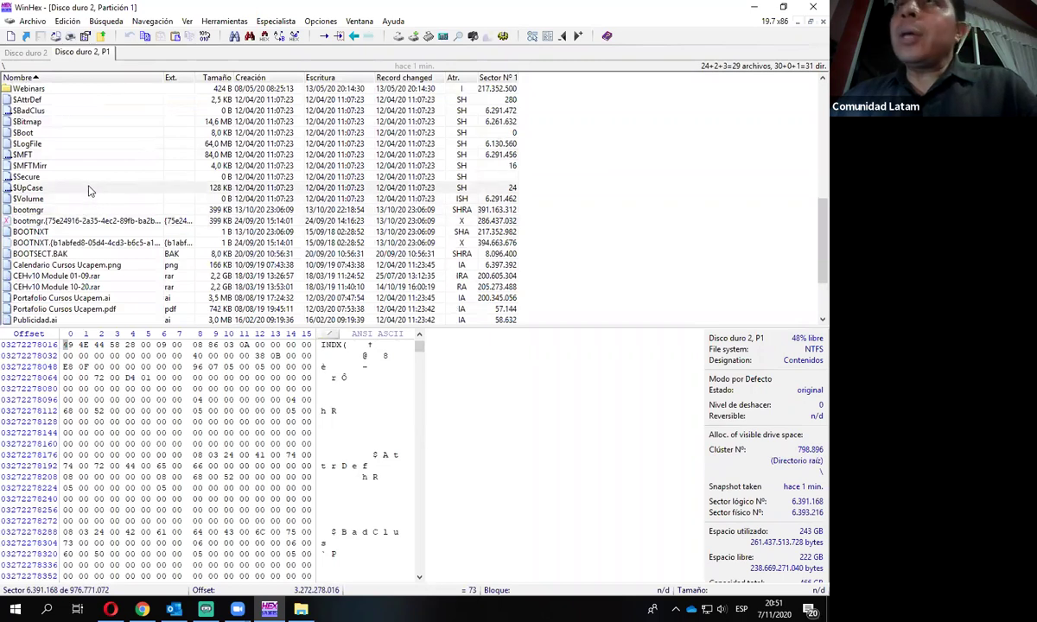
scroll(88, 203, up, 7)
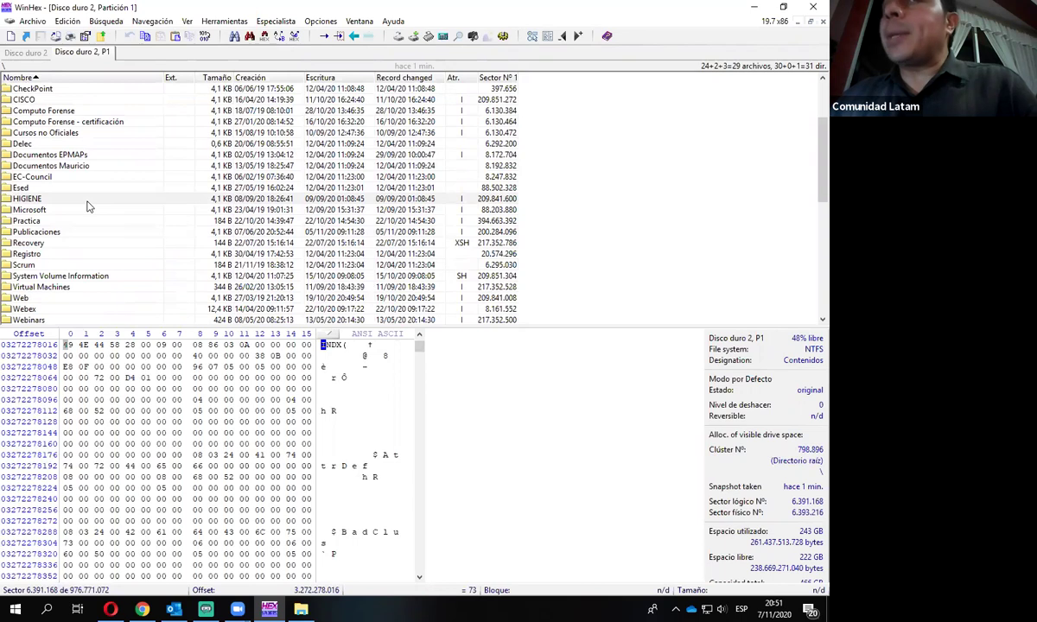
scroll(87, 207, up, 3)
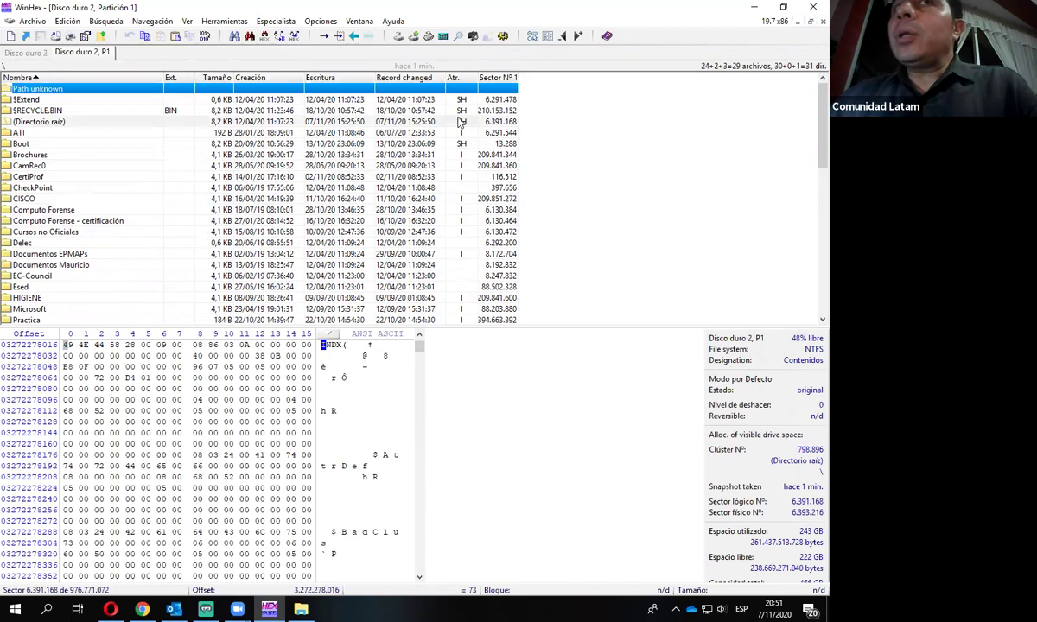
click(821, 22)
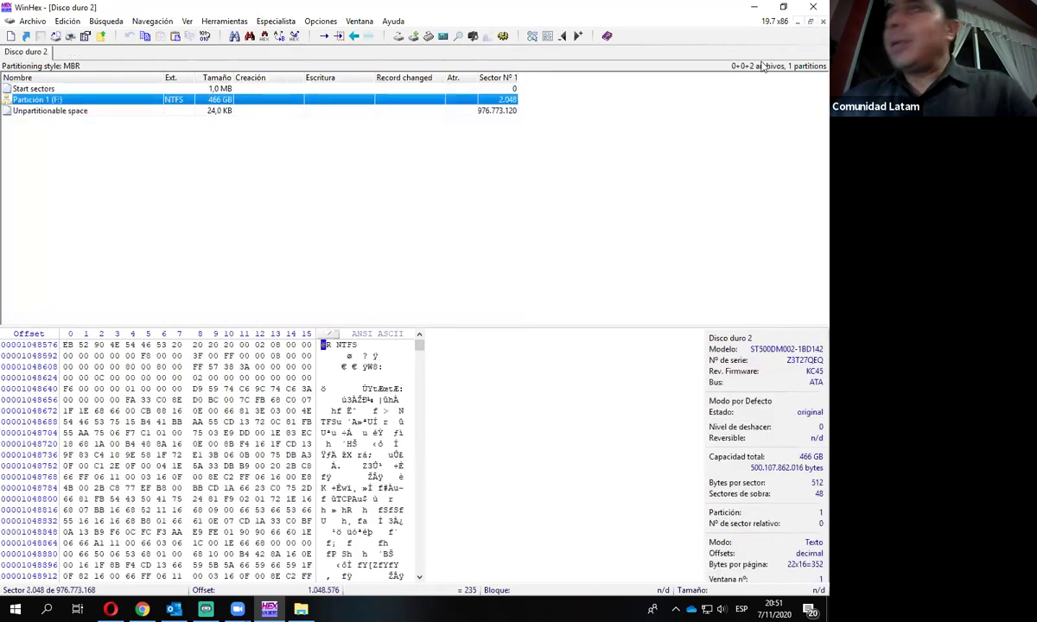
click(822, 21)
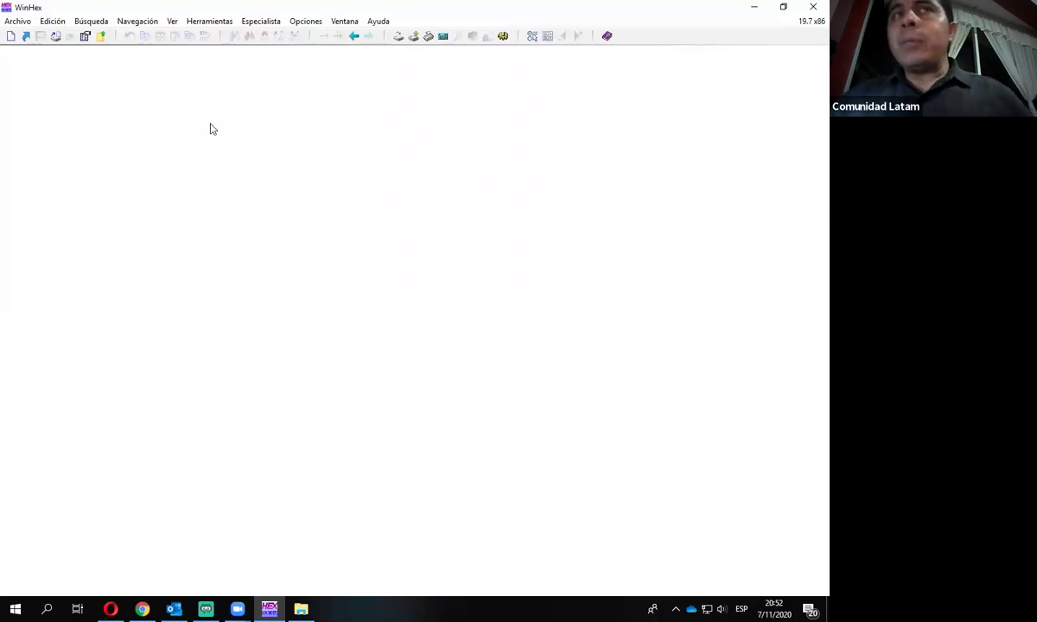
Step: Open the RAM editor, view the primary memory (Memoria primaria) of process #860, and close it
click(17, 22)
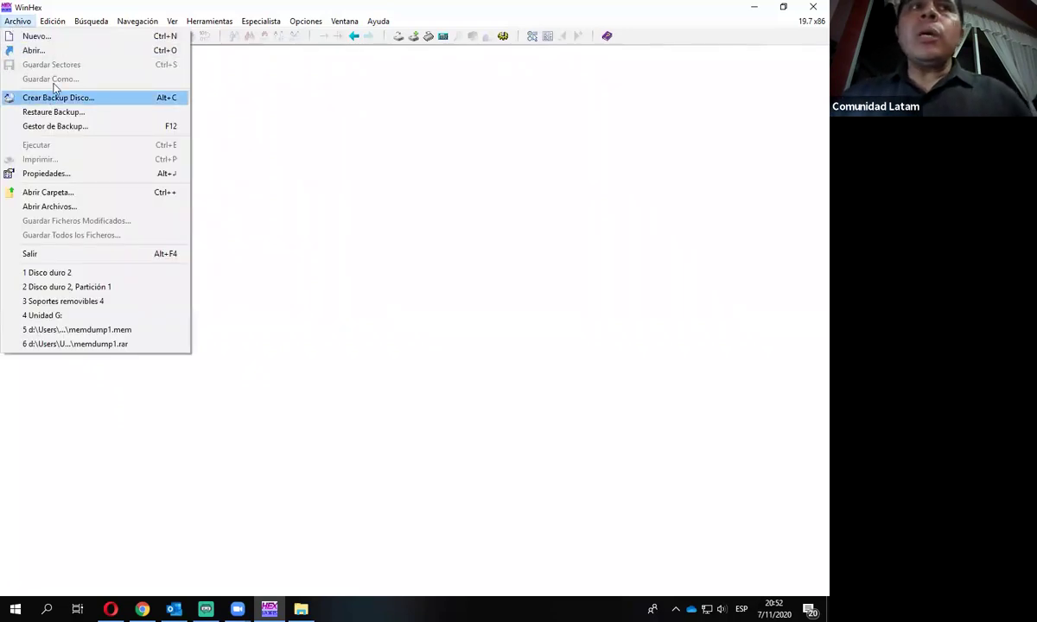
mouse_move(227, 26)
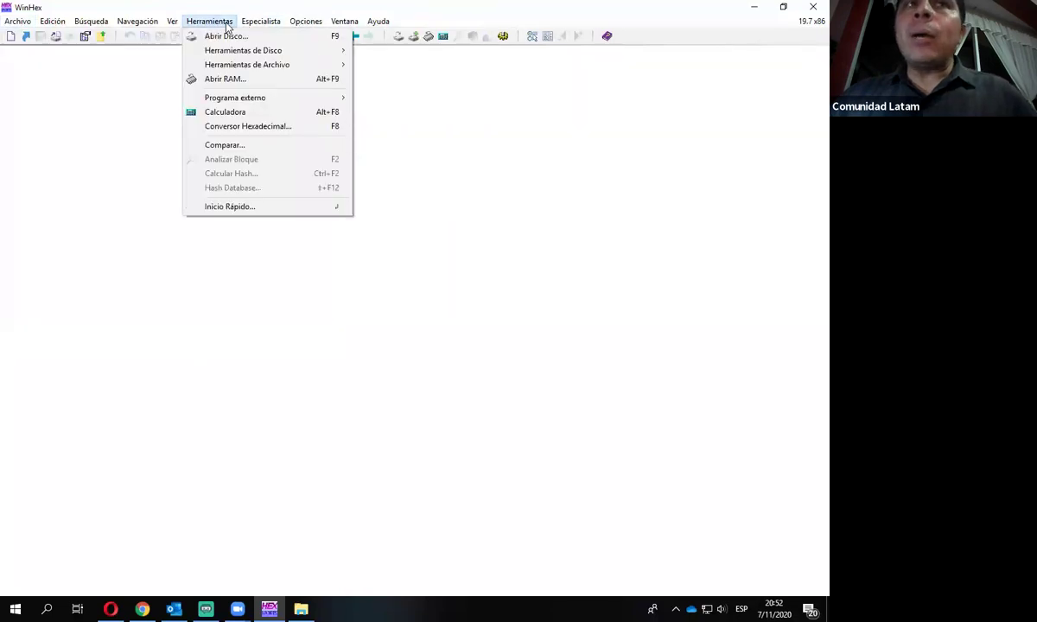
click(240, 78)
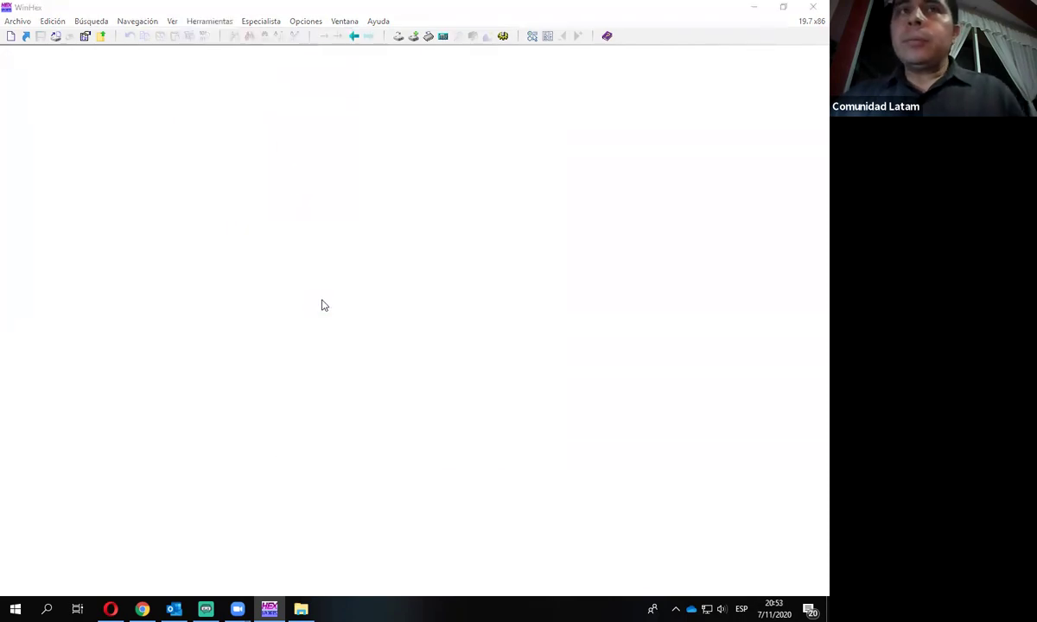
click(414, 323)
mouse_move(539, 197)
mouse_down()
mouse_move(546, 396)
mouse_move(553, 181)
mouse_up()
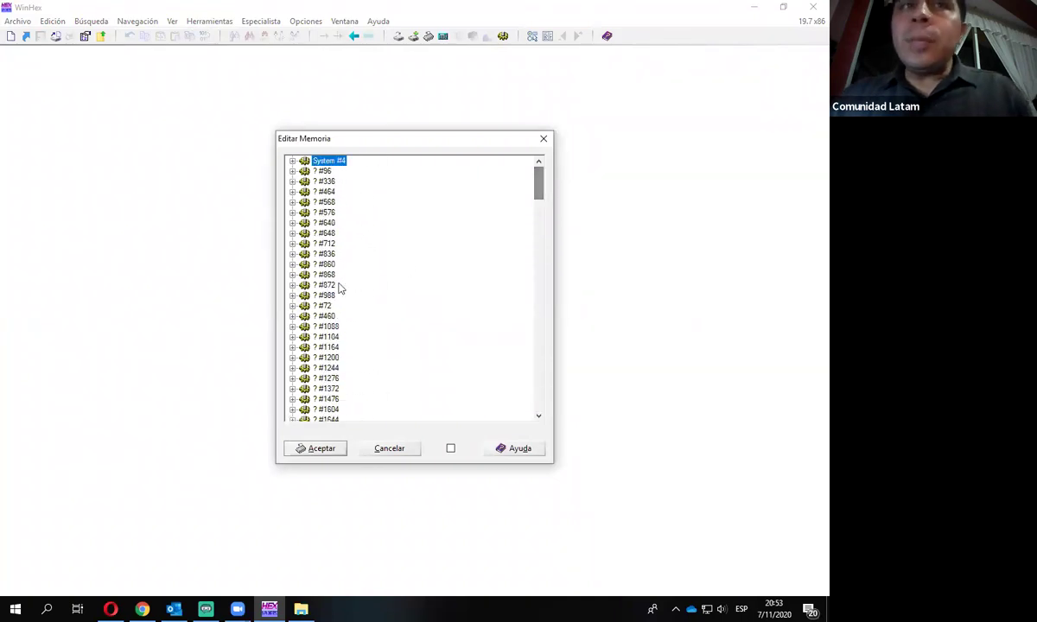
click(293, 263)
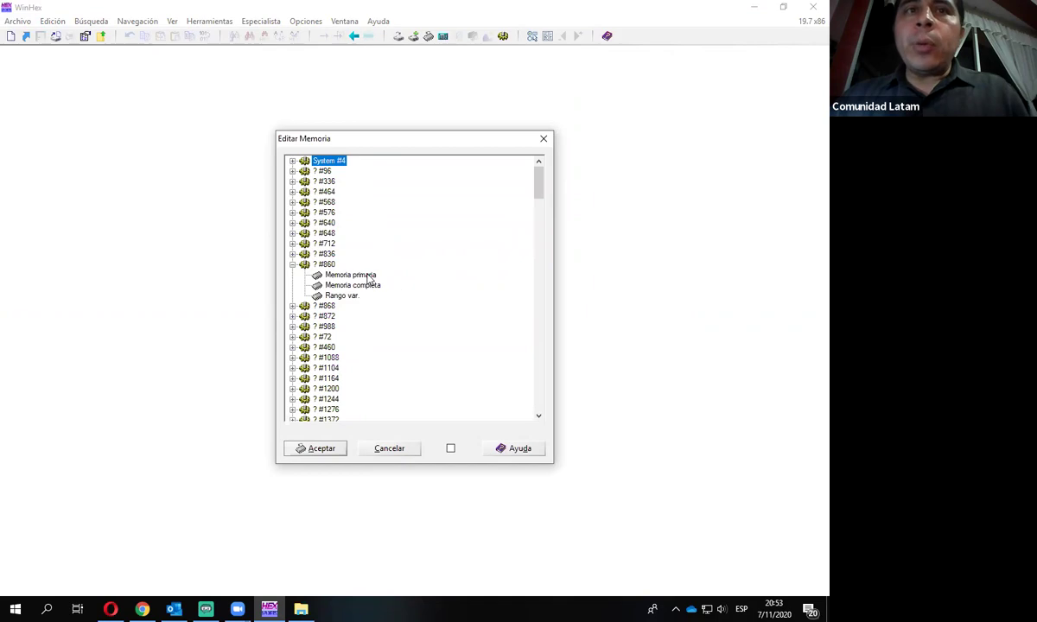
double_click(365, 274)
click(396, 331)
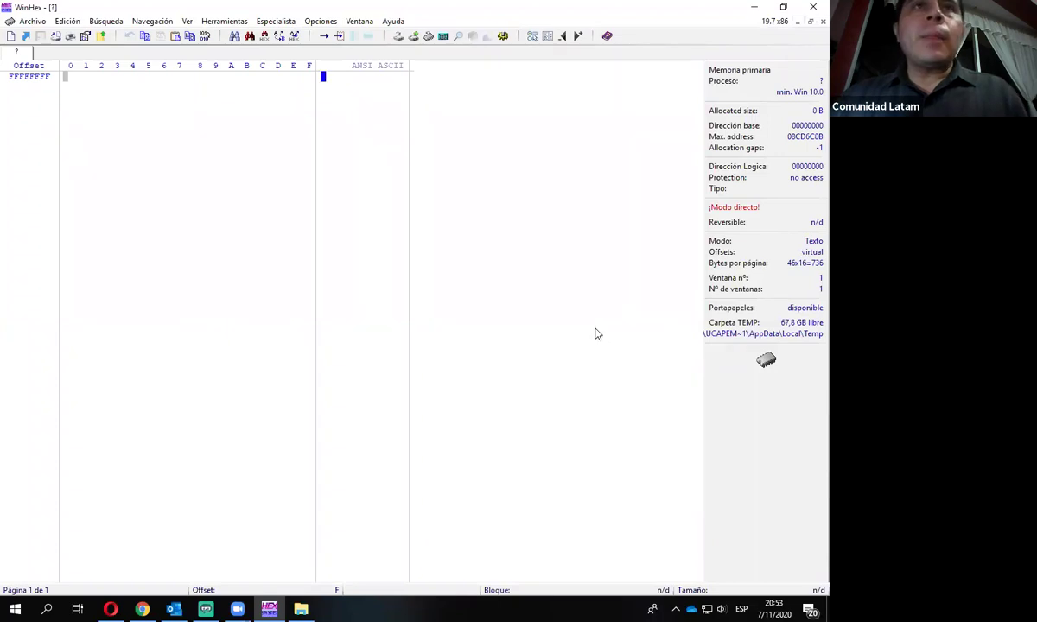
click(822, 22)
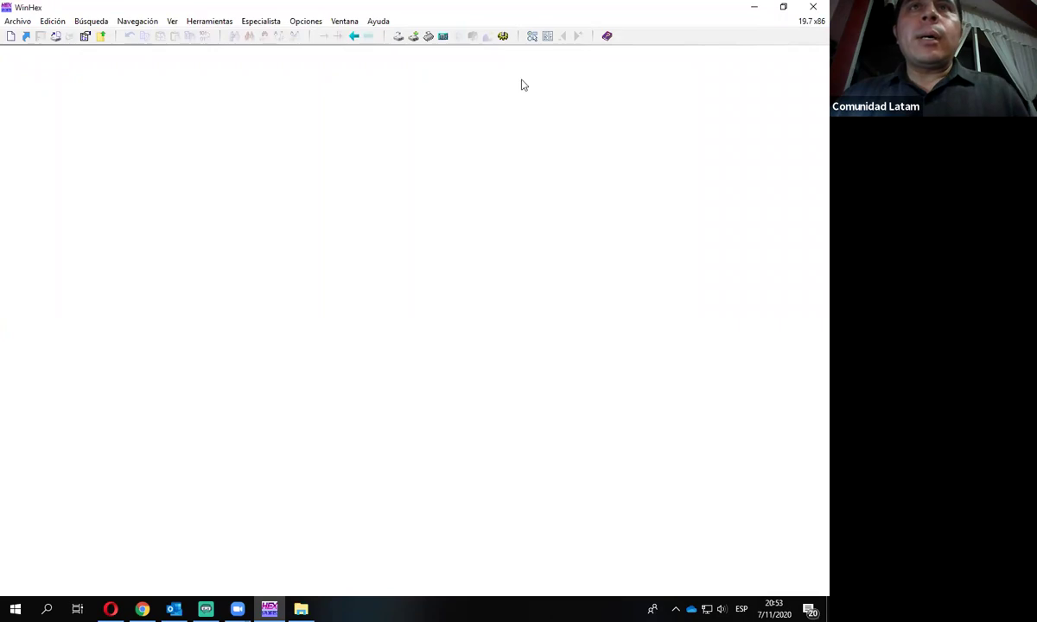
Step: Reopen the RAM editor and load the complete memory (Memoria completa) of process #860
click(207, 22)
click(274, 84)
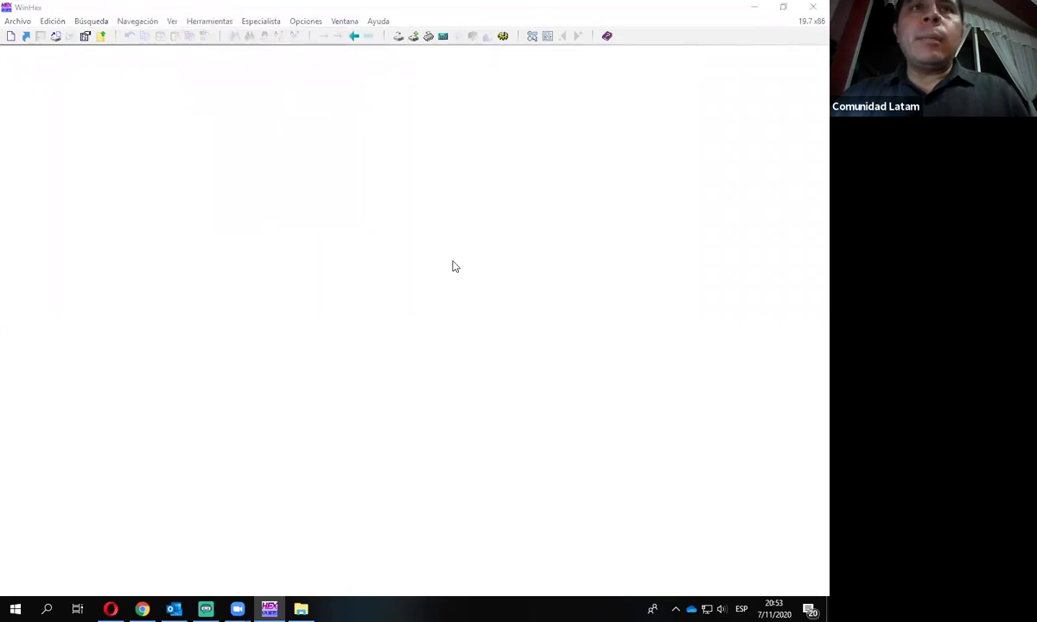
click(417, 322)
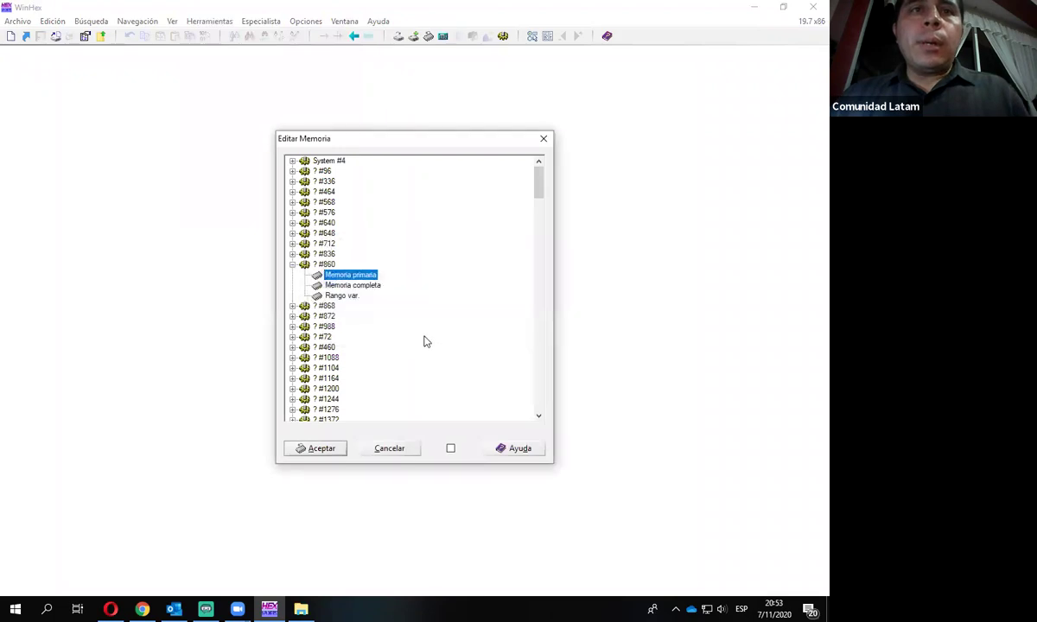
double_click(373, 286)
click(401, 330)
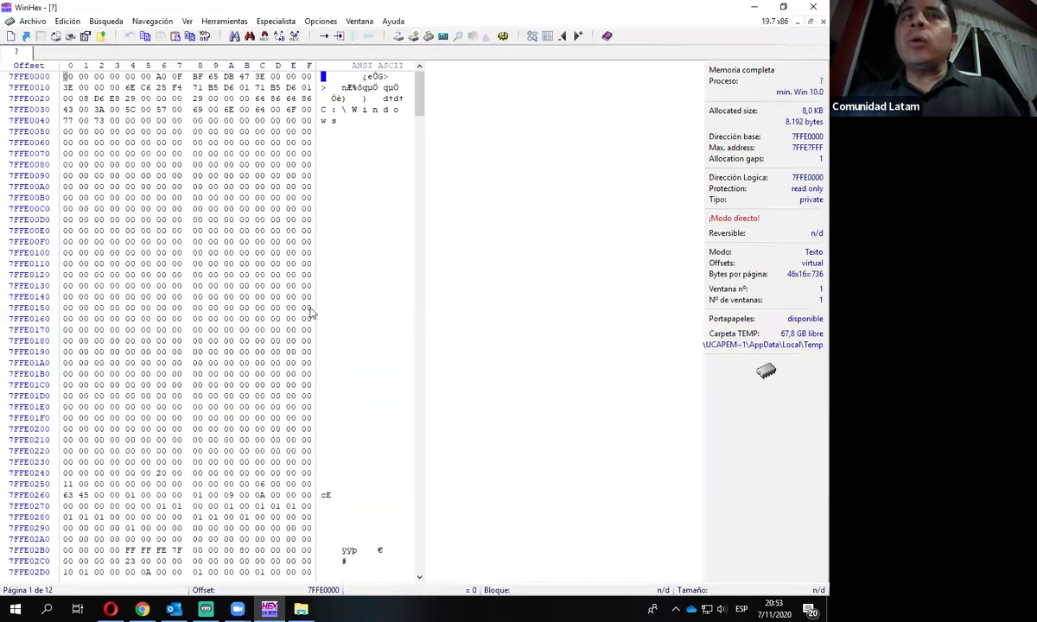
Step: Examine the hex dump of the process's complete memory from its first to its last page, and close the memory view
scroll(311, 314, down, 20)
scroll(309, 315, down, 20)
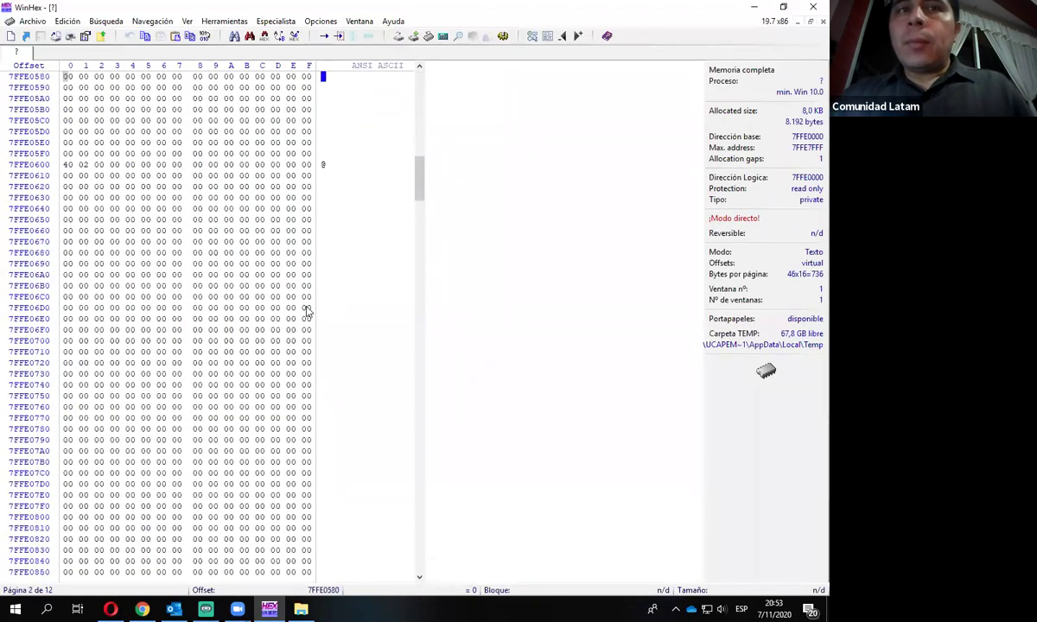
scroll(304, 305, down, 20)
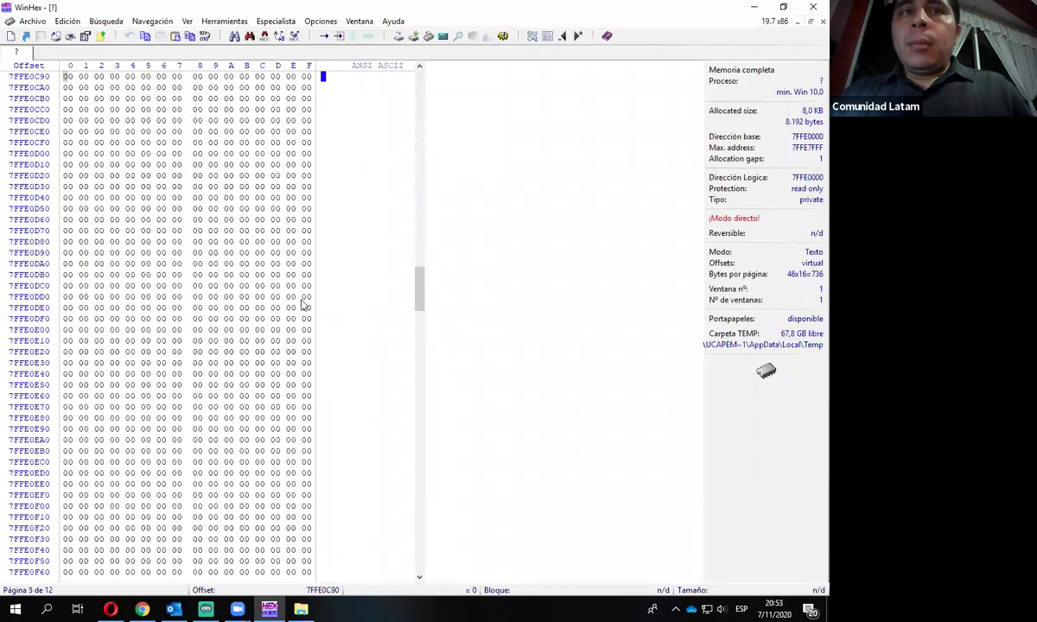
scroll(304, 304, down, 20)
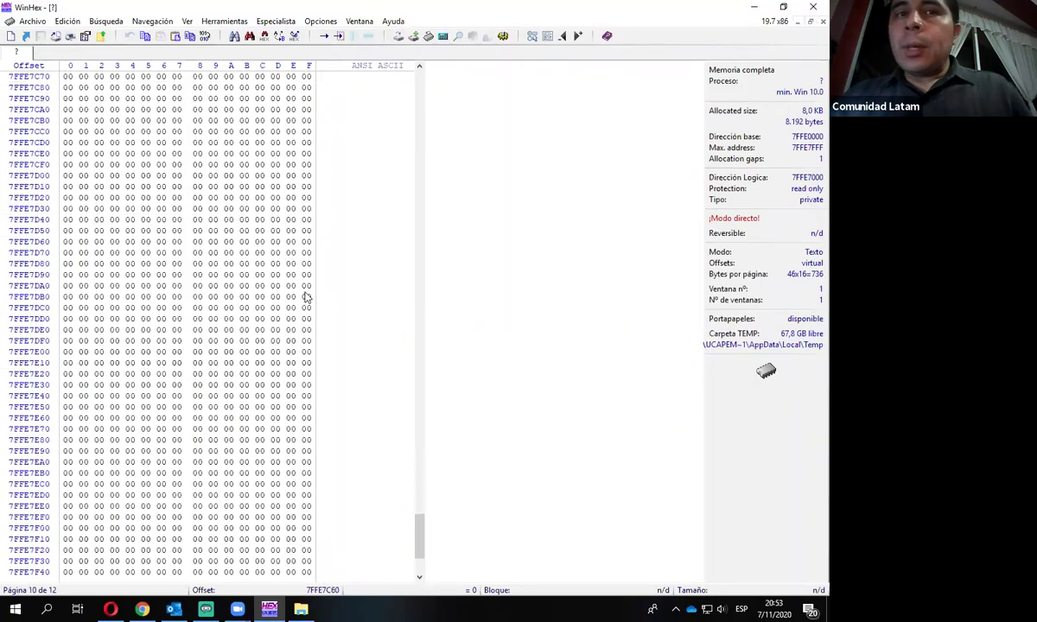
scroll(304, 300, down, 20)
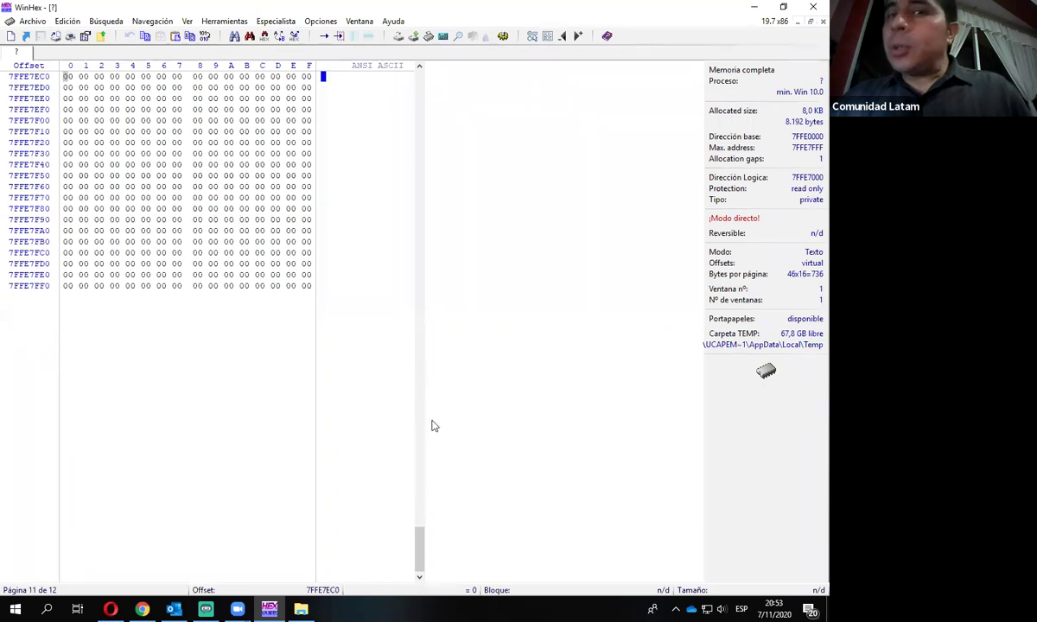
drag(421, 556, 420, 124)
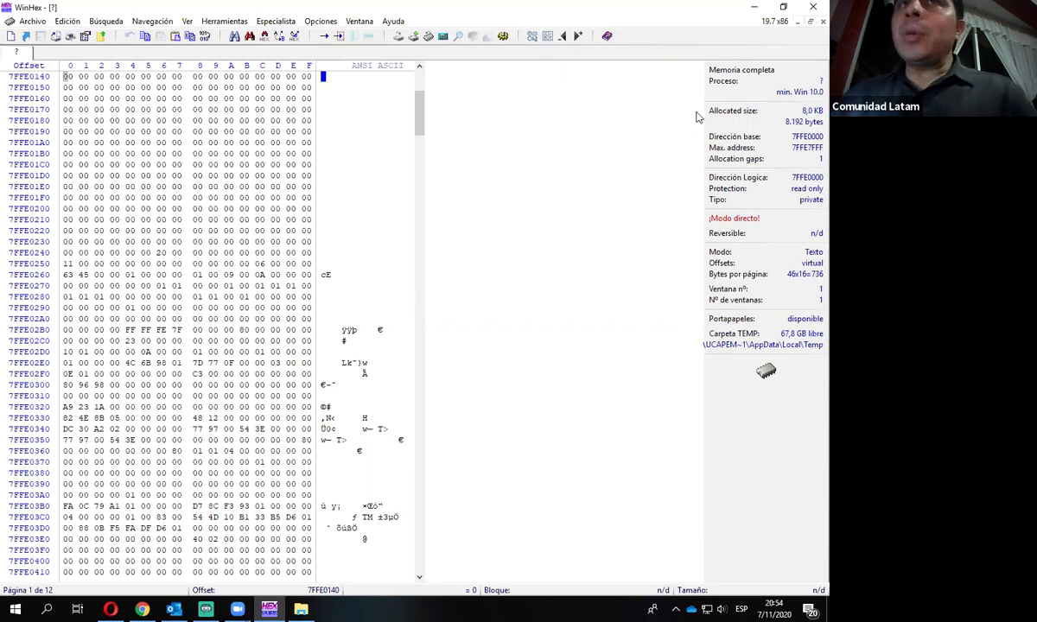
click(823, 21)
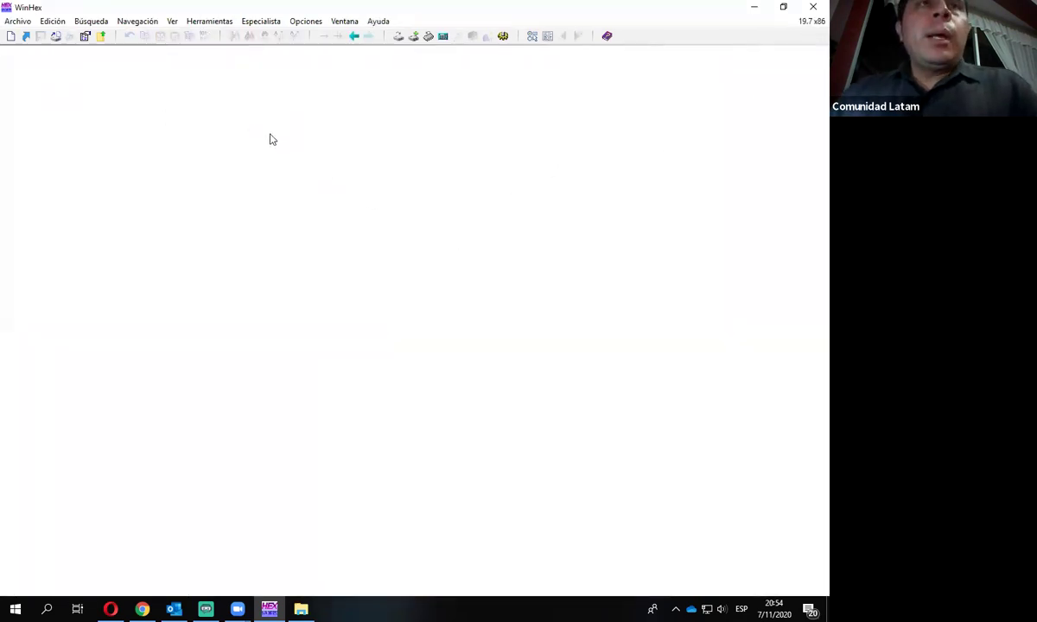
Step: Open the memory dump memdump1.mem from the Contenedor folder on the desktop
click(17, 21)
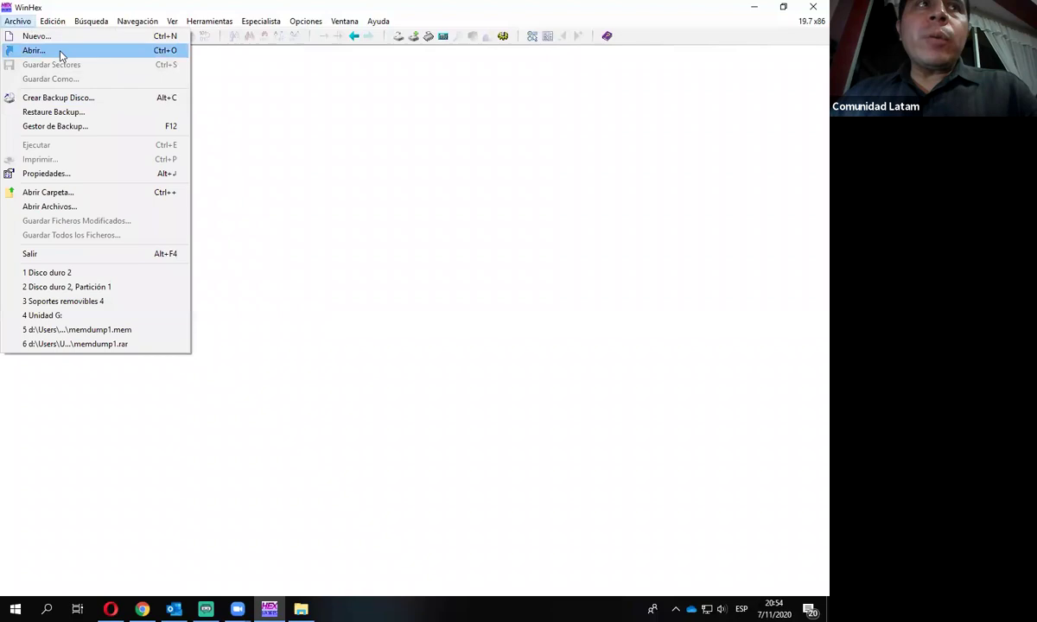
click(35, 50)
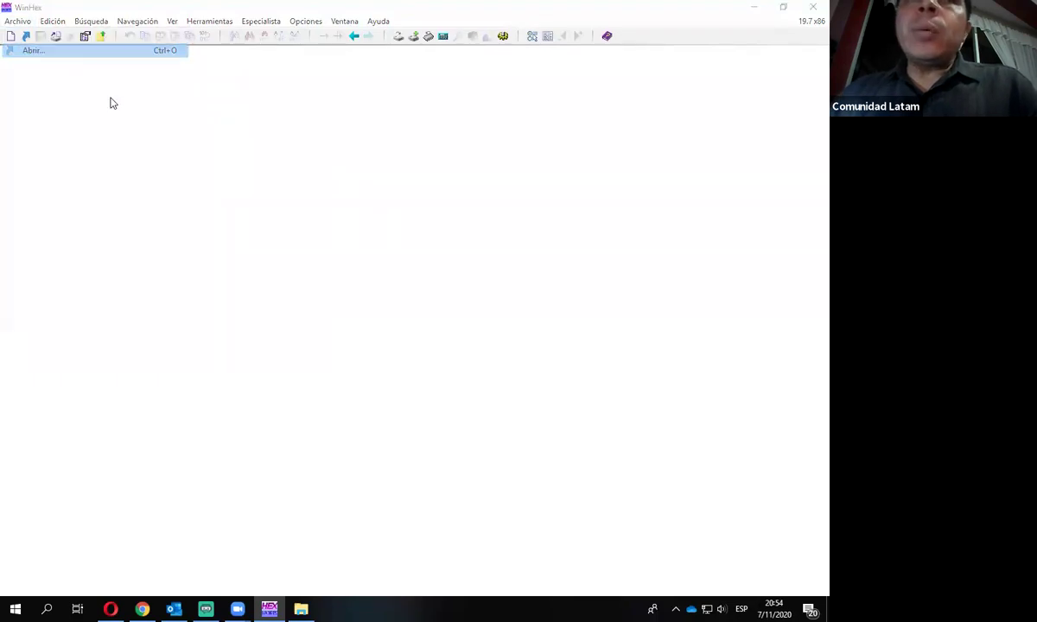
drag(445, 134, 439, 101)
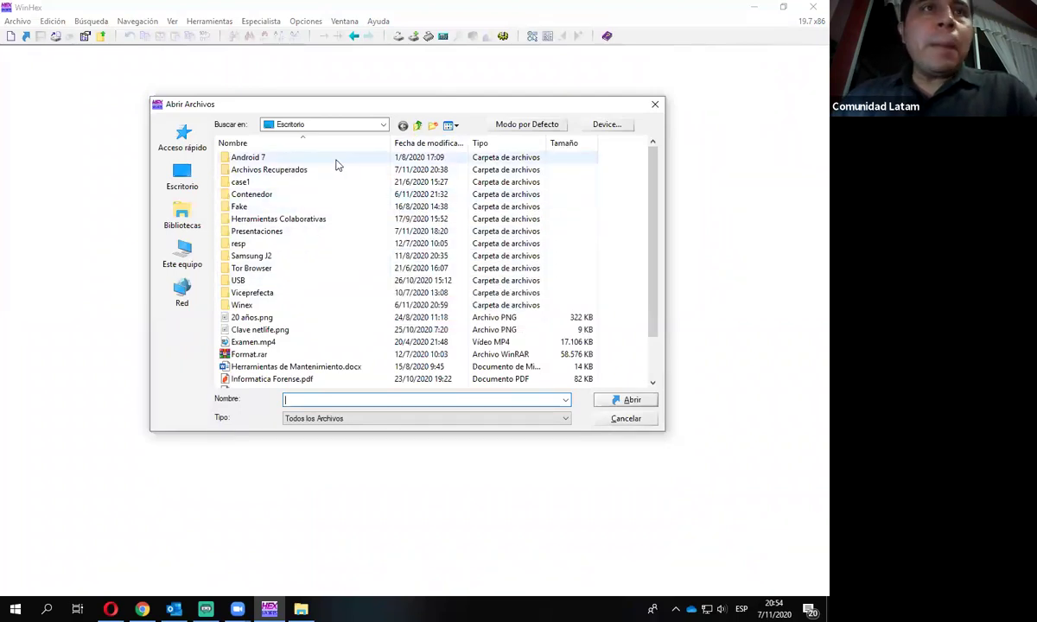
double_click(259, 194)
scroll(384, 279, down, 3)
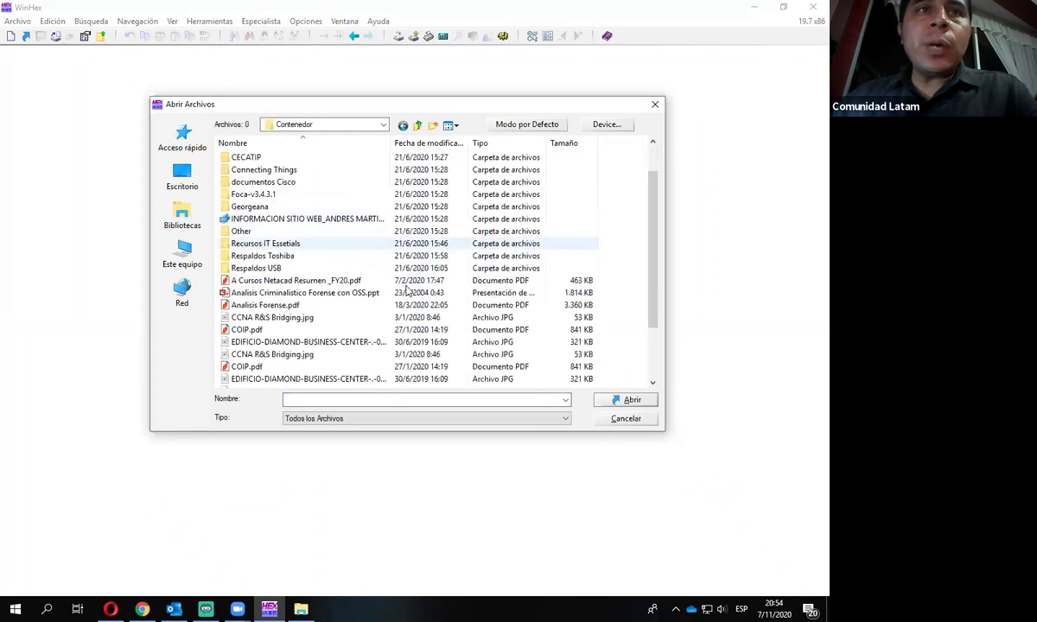
double_click(287, 308)
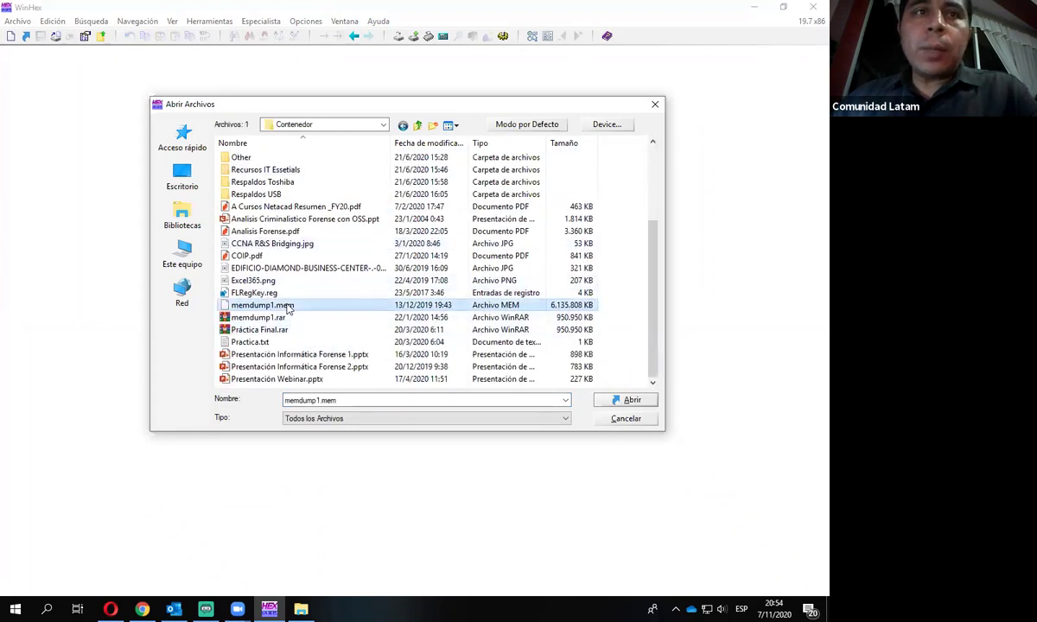
Step: Examine the opening pages of the memdump1.mem hex dump and return to its beginning
scroll(339, 387, down, 20)
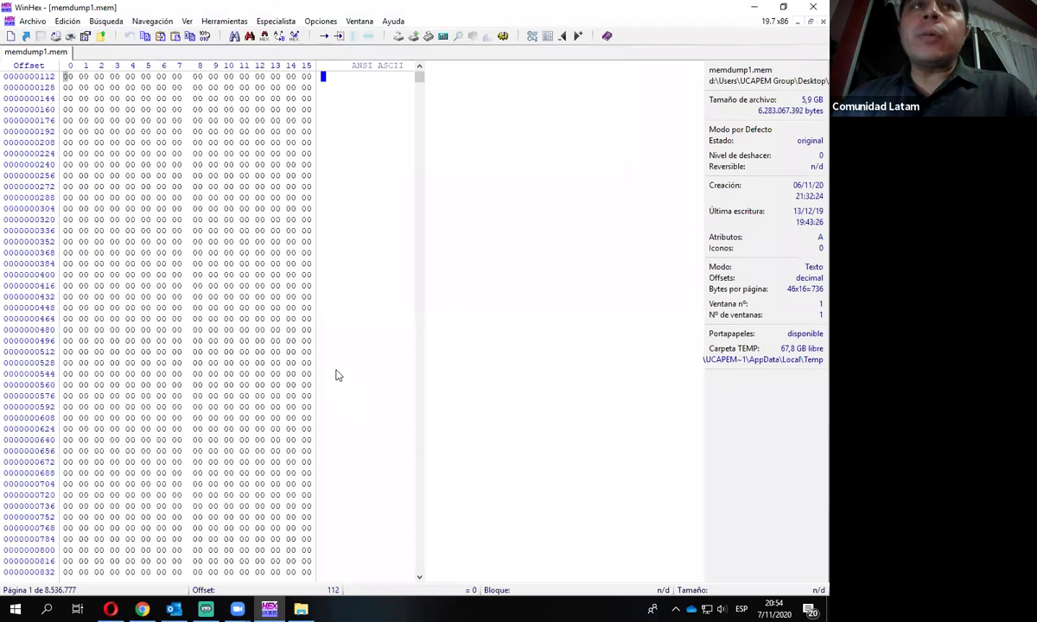
scroll(345, 396, down, 20)
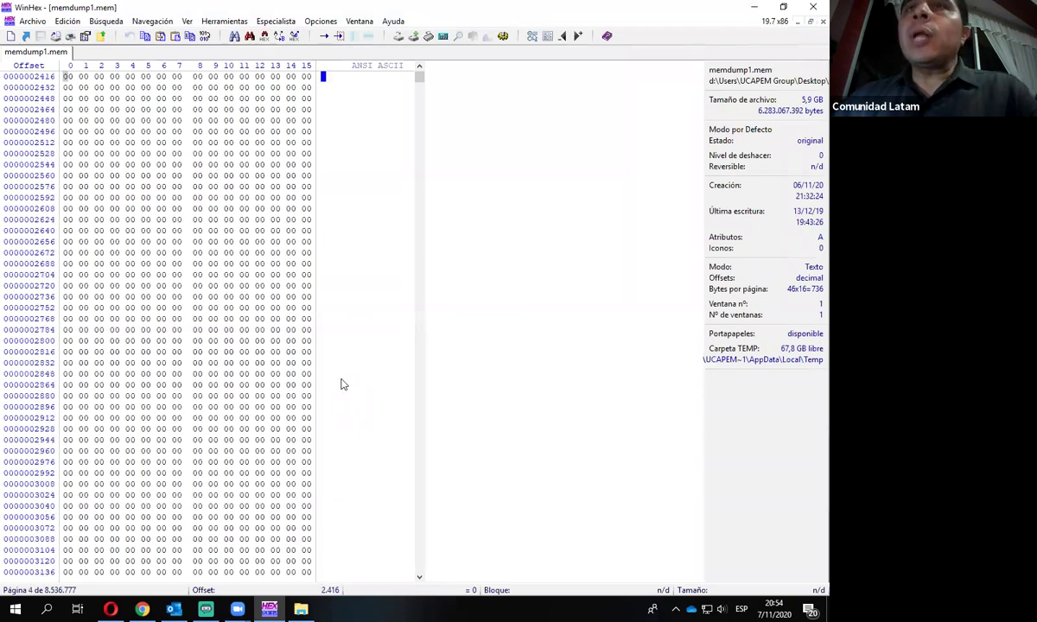
scroll(345, 388, down, 18)
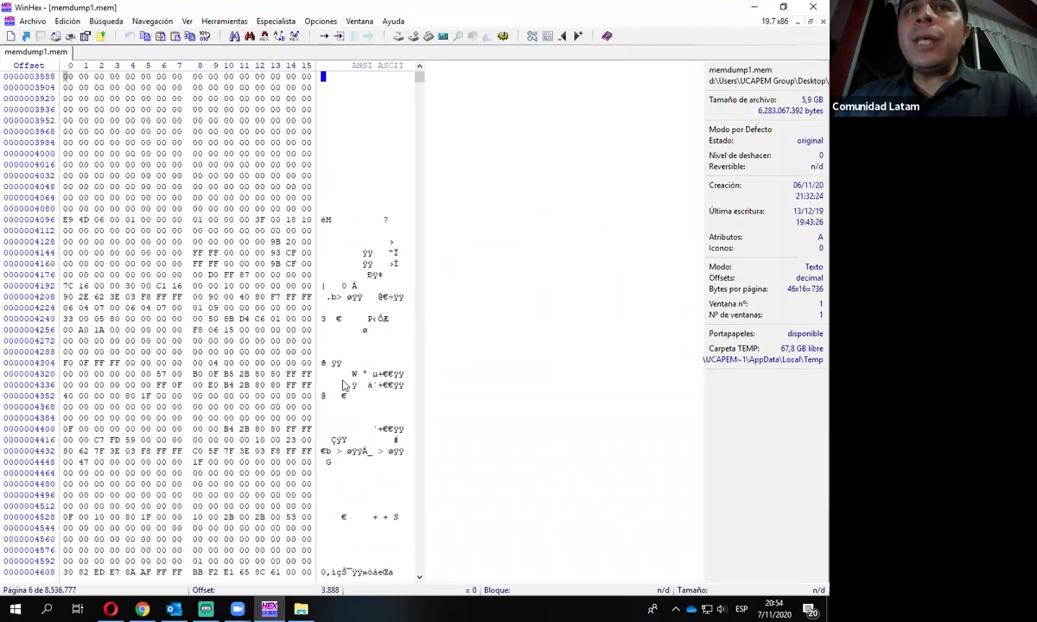
scroll(344, 387, down, 20)
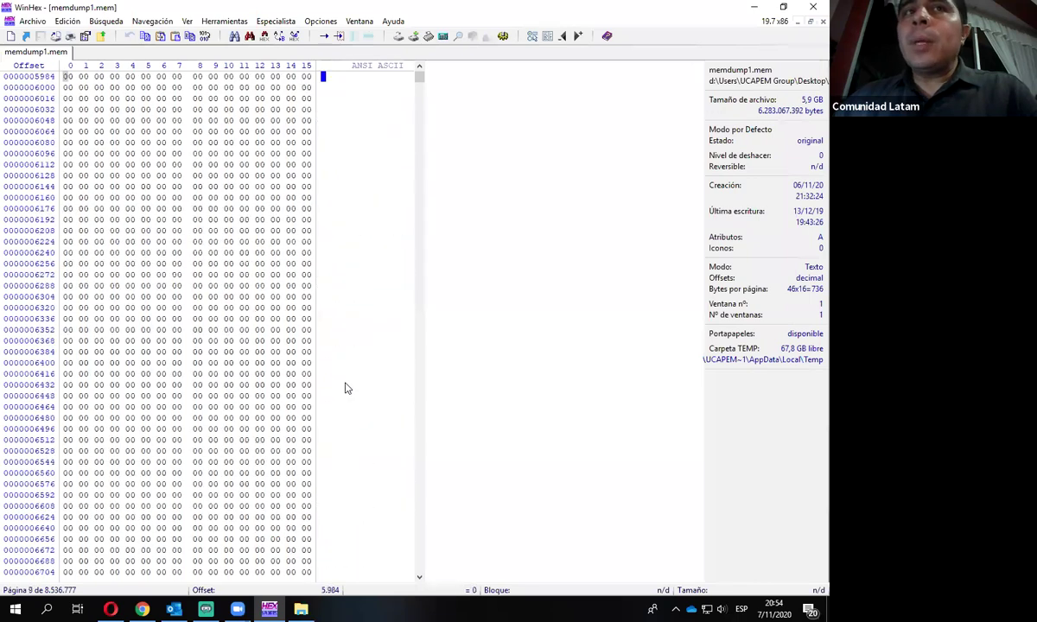
scroll(345, 389, down, 20)
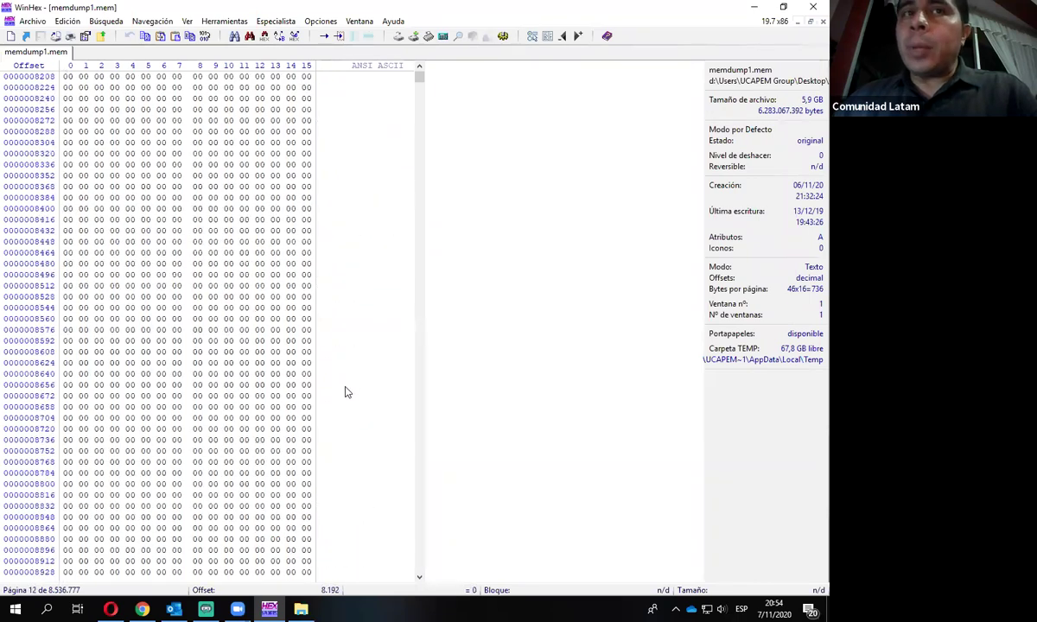
mouse_move(421, 83)
mouse_down()
mouse_move(419, 356)
mouse_move(420, 76)
mouse_up()
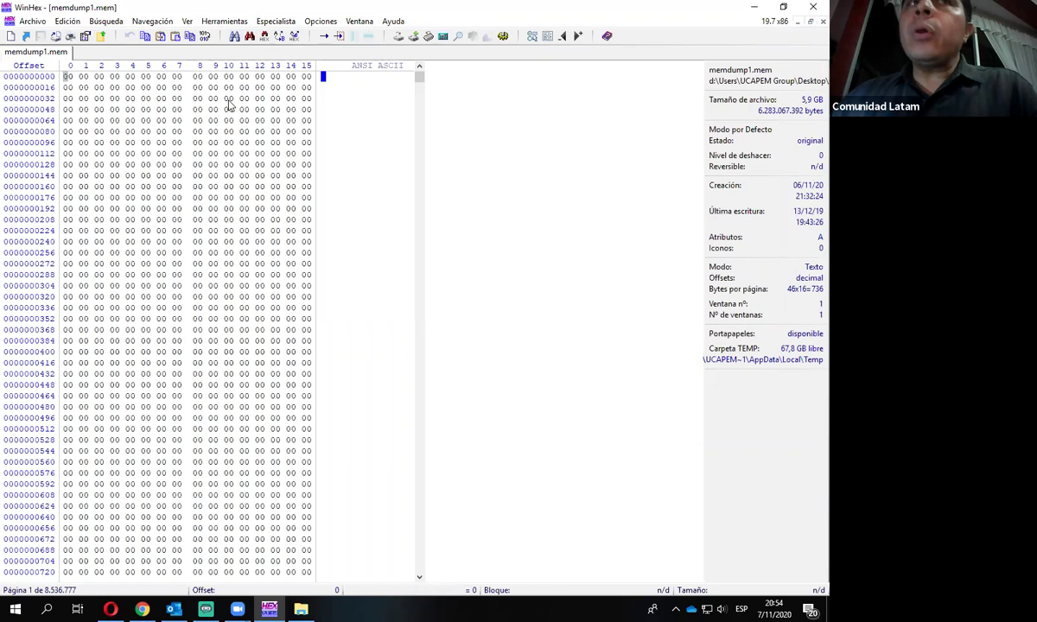
Step: Search the memory dump for the text "password", case-sensitive, as ASCII/Code page in both directions (Ambas)
click(235, 36)
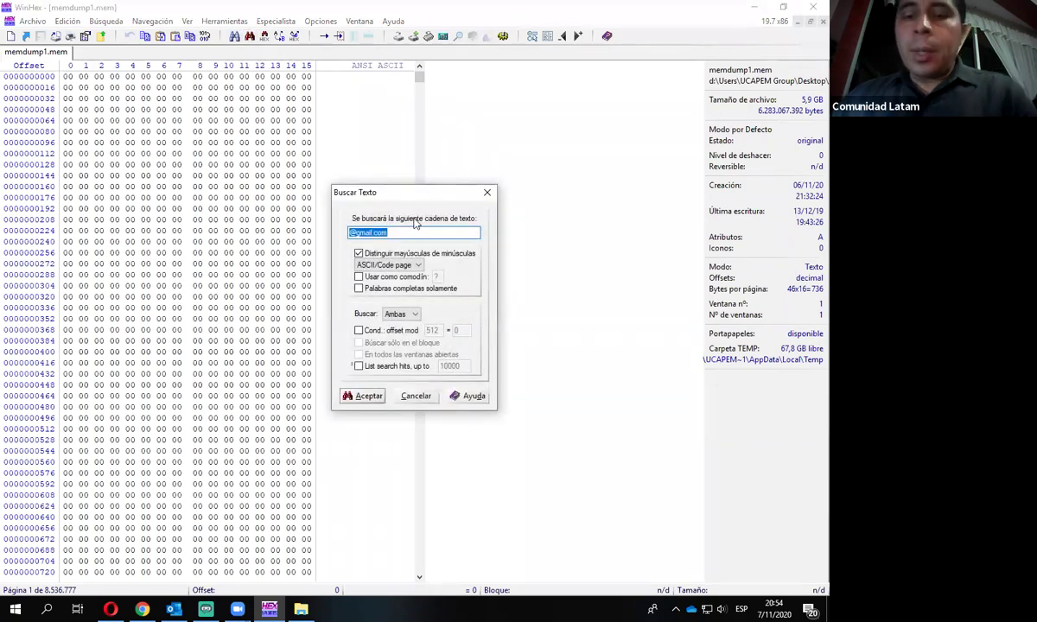
key(BackSpace)
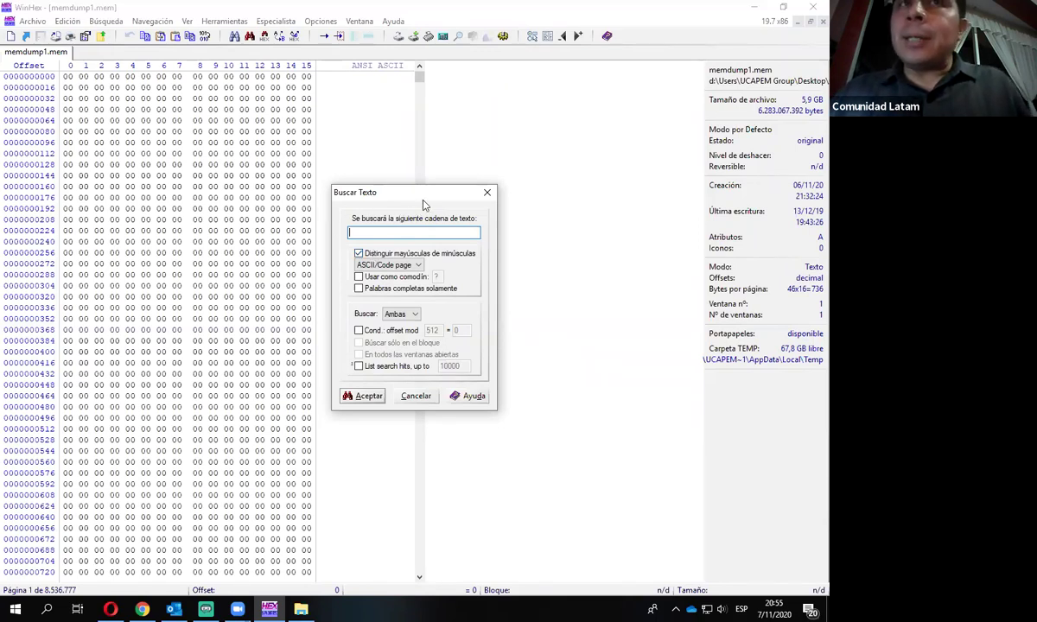
drag(424, 201, 429, 194)
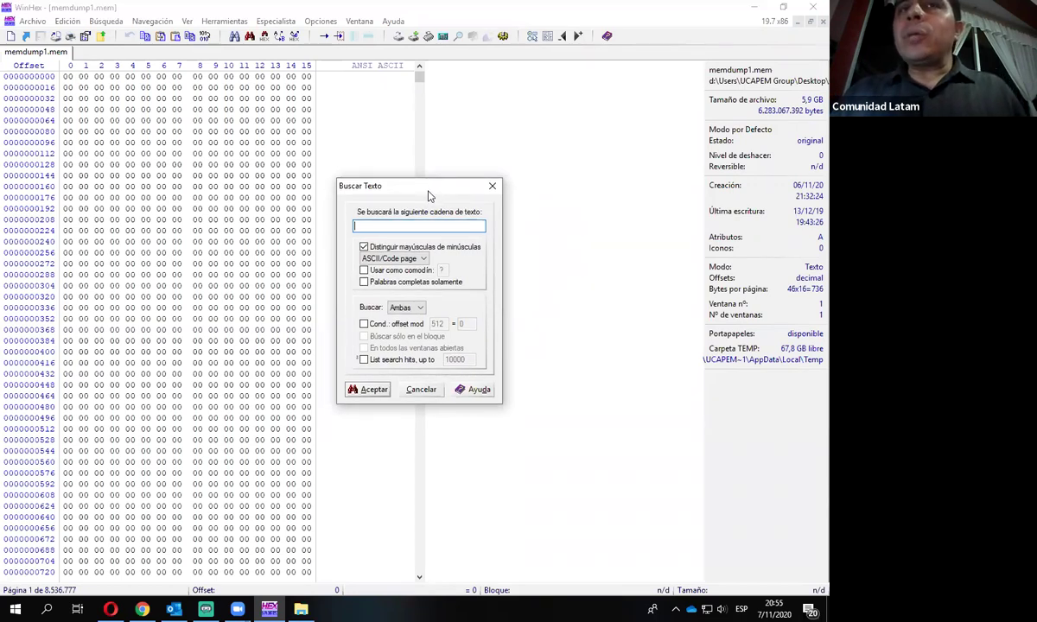
text(pas)
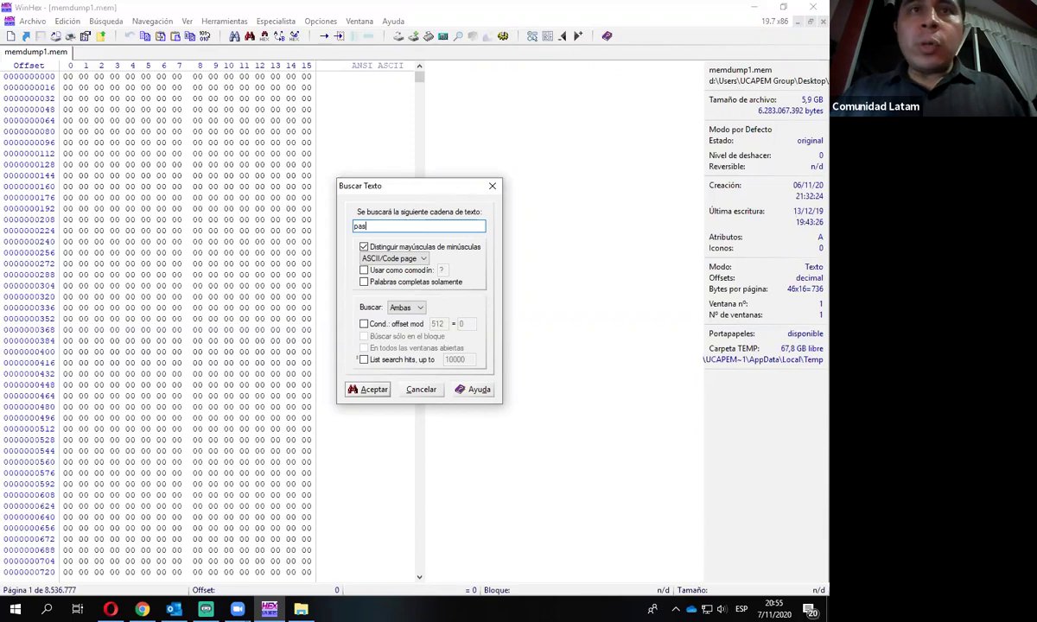
text(swo)
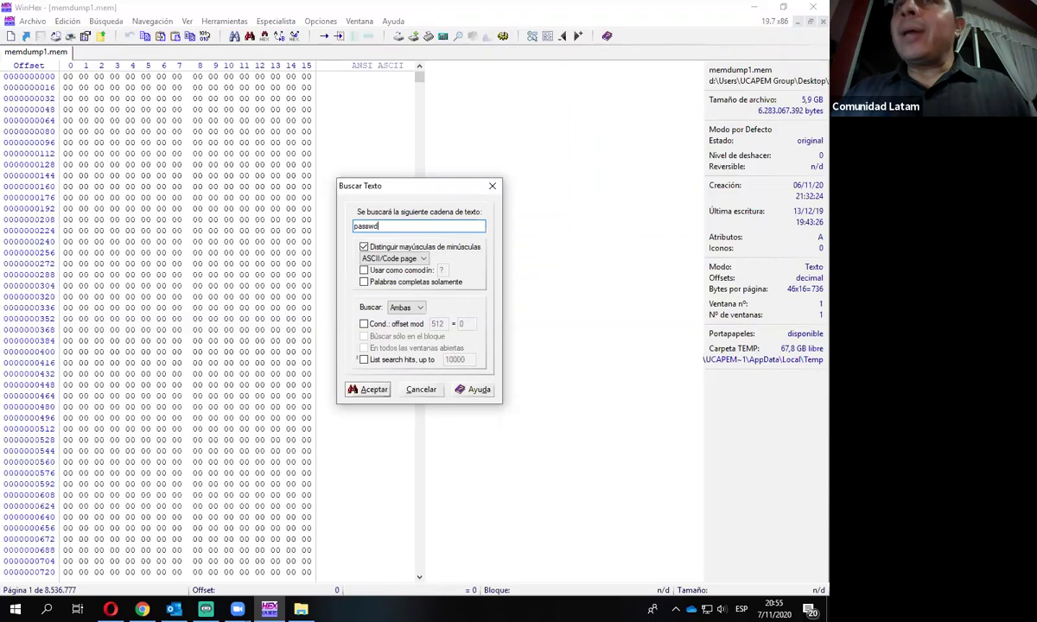
key(BackSpace)
key(BackSpace)
key(BackSpace)
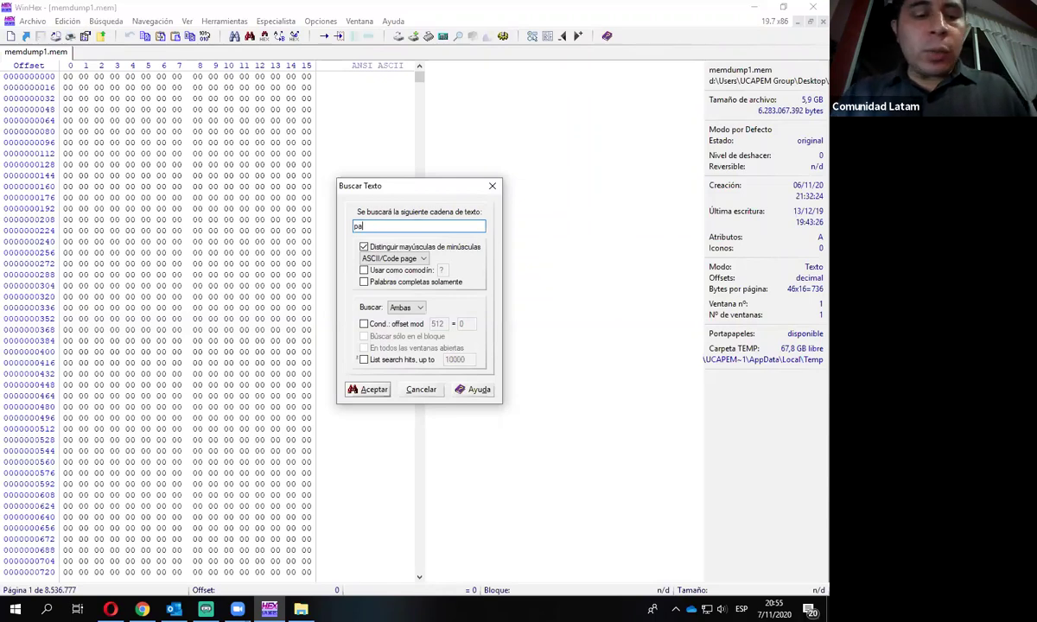
text(word)
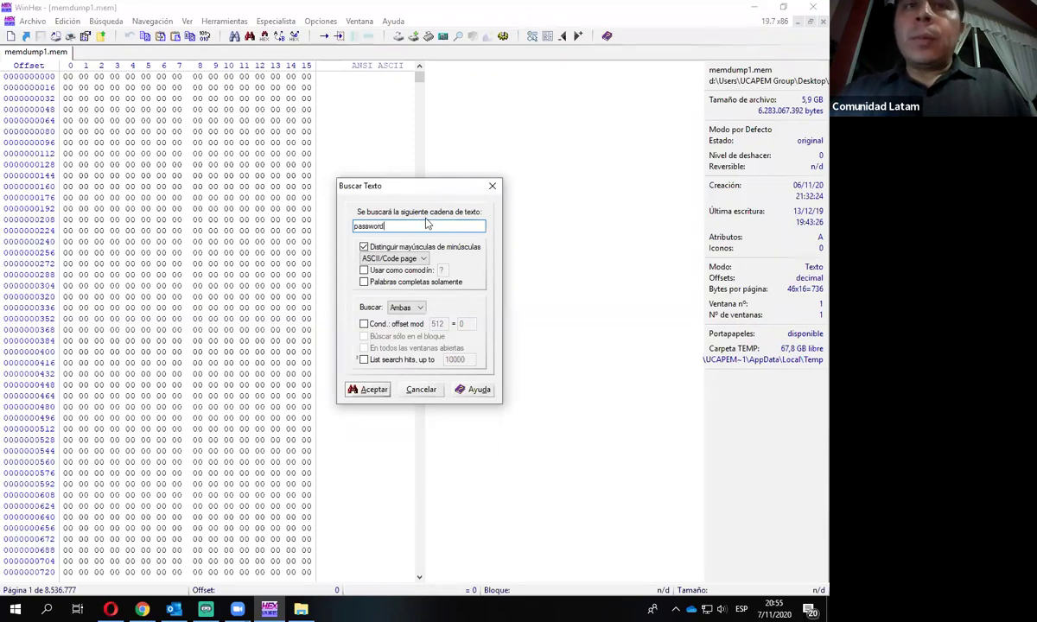
click(373, 389)
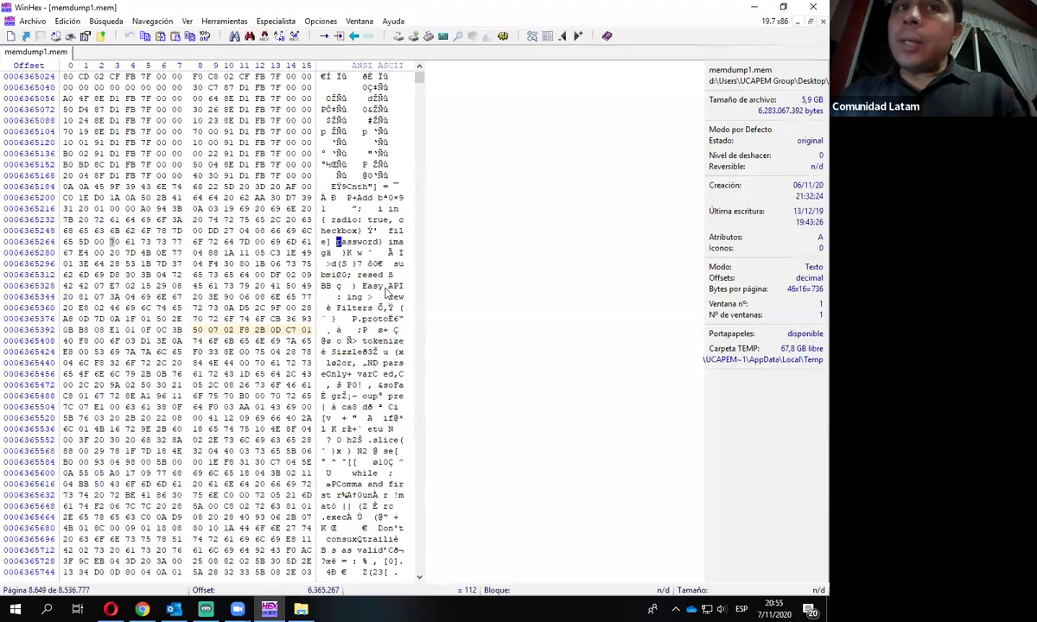
Step: Go through the first three "password" matches, marking the surrounding text at each one as a block
drag(338, 244, 388, 292)
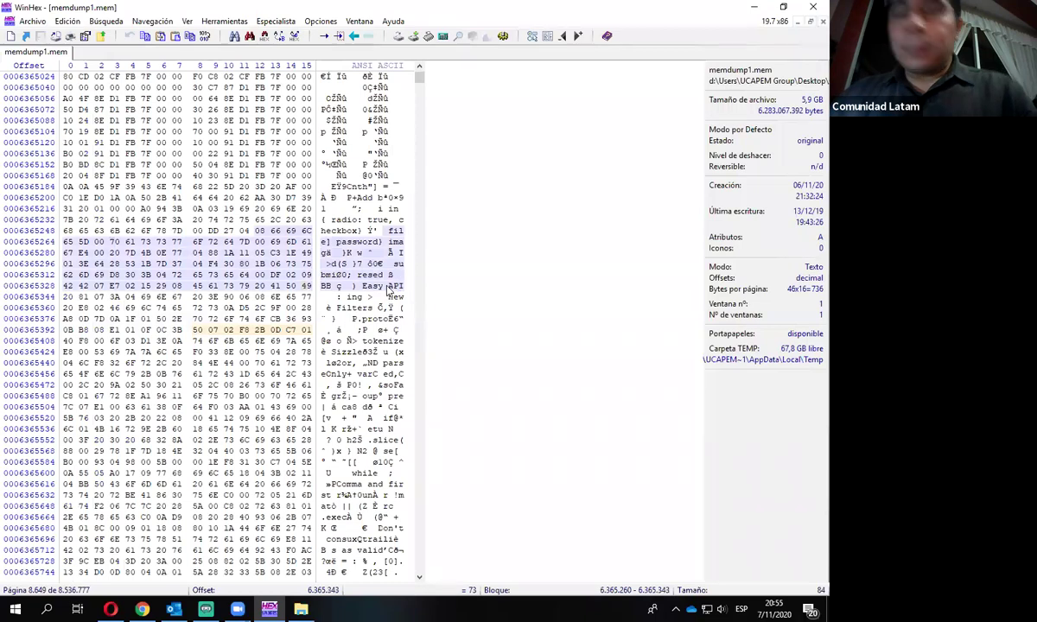
key(F3)
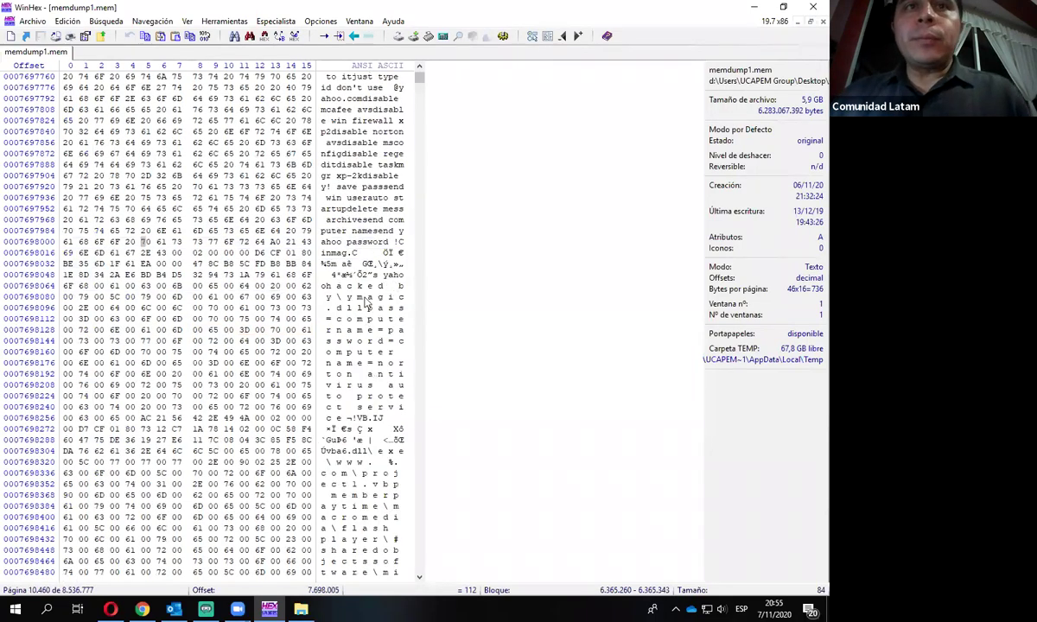
drag(352, 247, 386, 264)
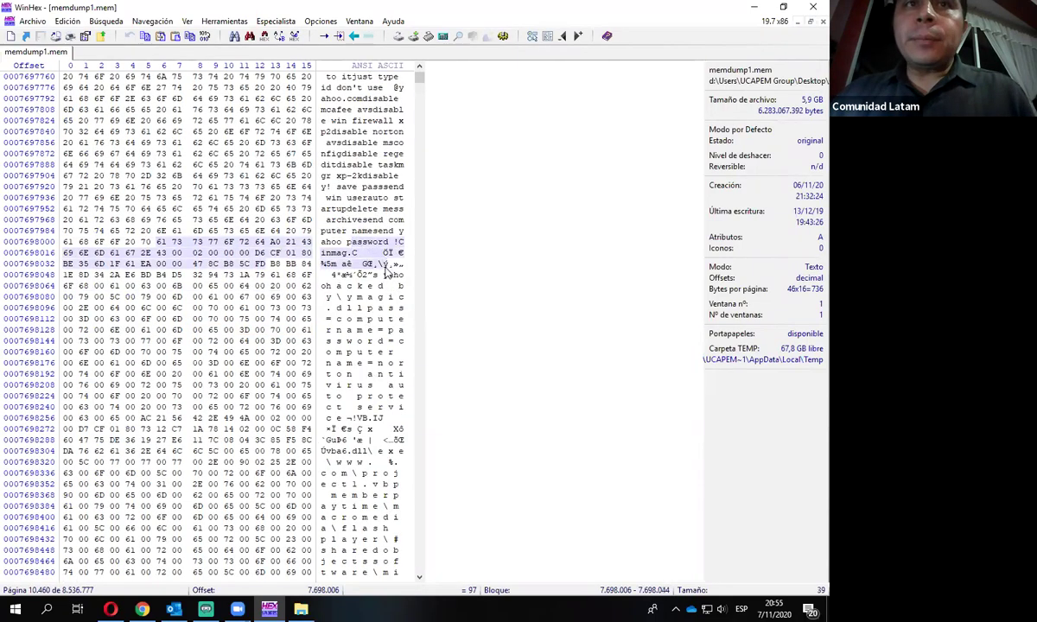
key(F3)
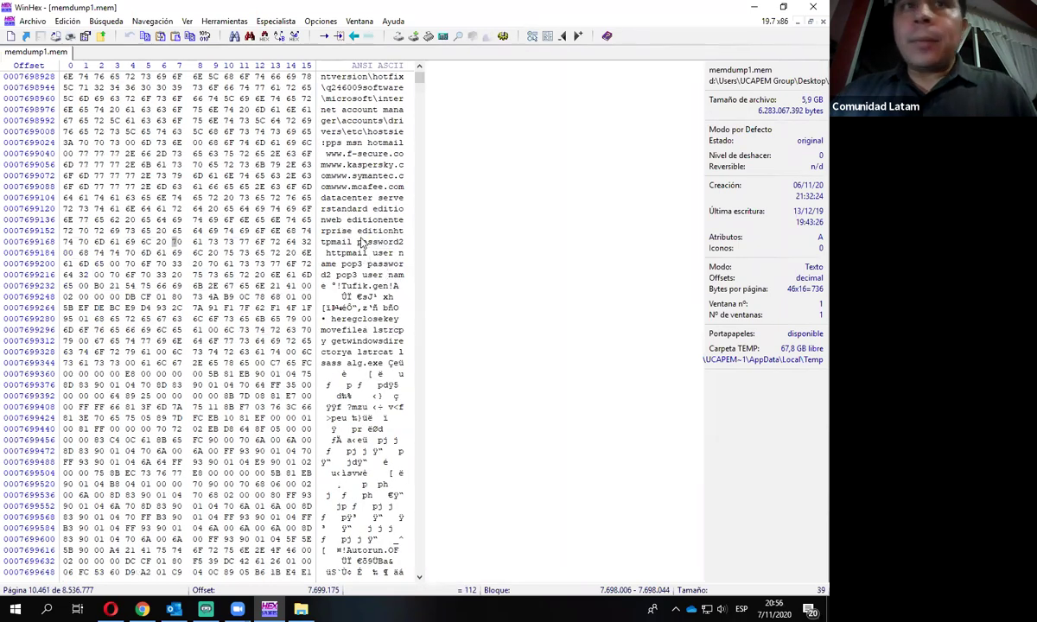
mouse_move(357, 243)
mouse_down()
mouse_move(379, 249)
mouse_move(356, 240)
mouse_move(342, 251)
mouse_move(362, 257)
mouse_up()
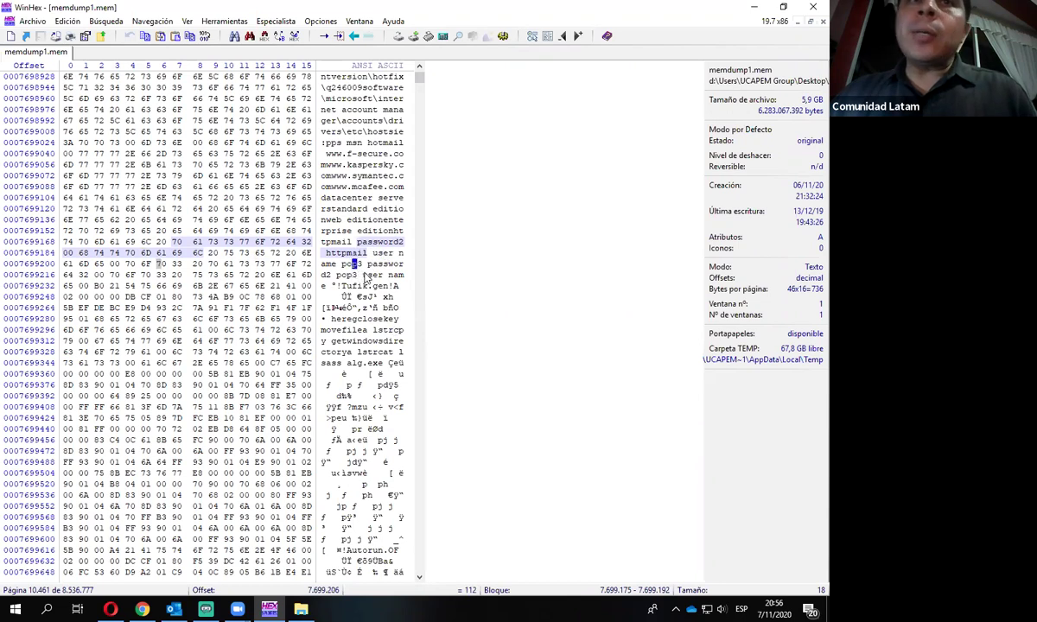
drag(375, 286, 375, 297)
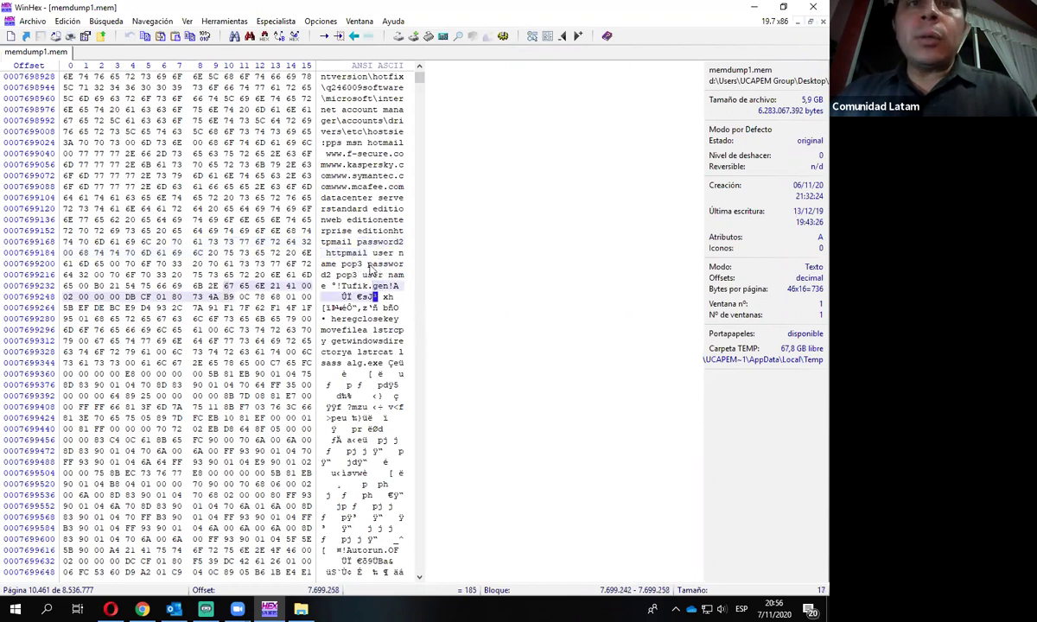
Step: Find the next "password" match and mark parts of the text following it, including the winxp/win2003 login lines
key(F3)
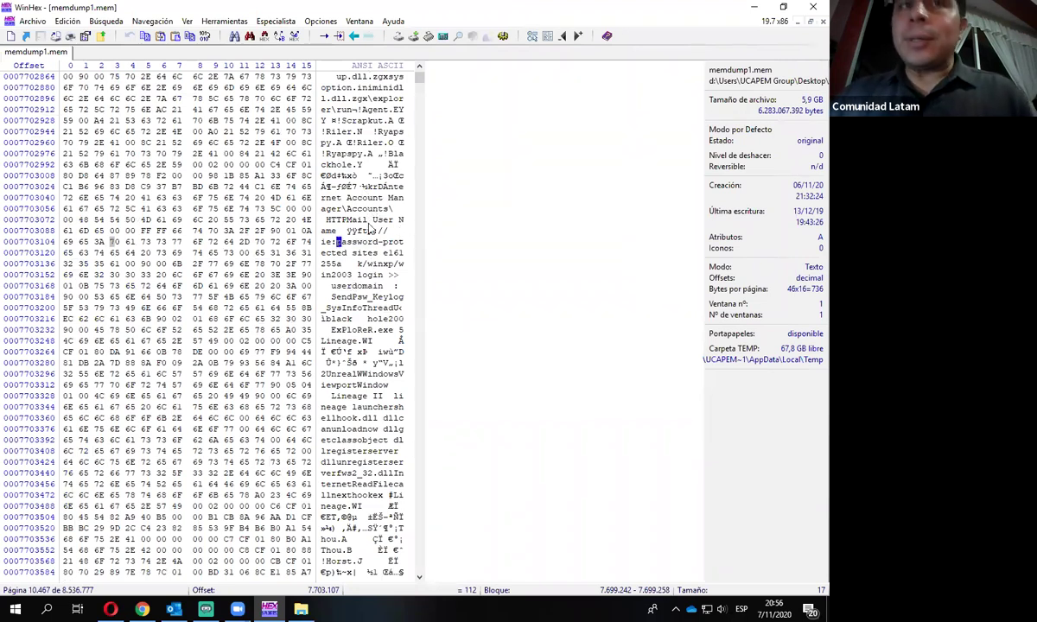
drag(352, 242, 368, 248)
click(349, 287)
drag(335, 291, 391, 265)
click(353, 276)
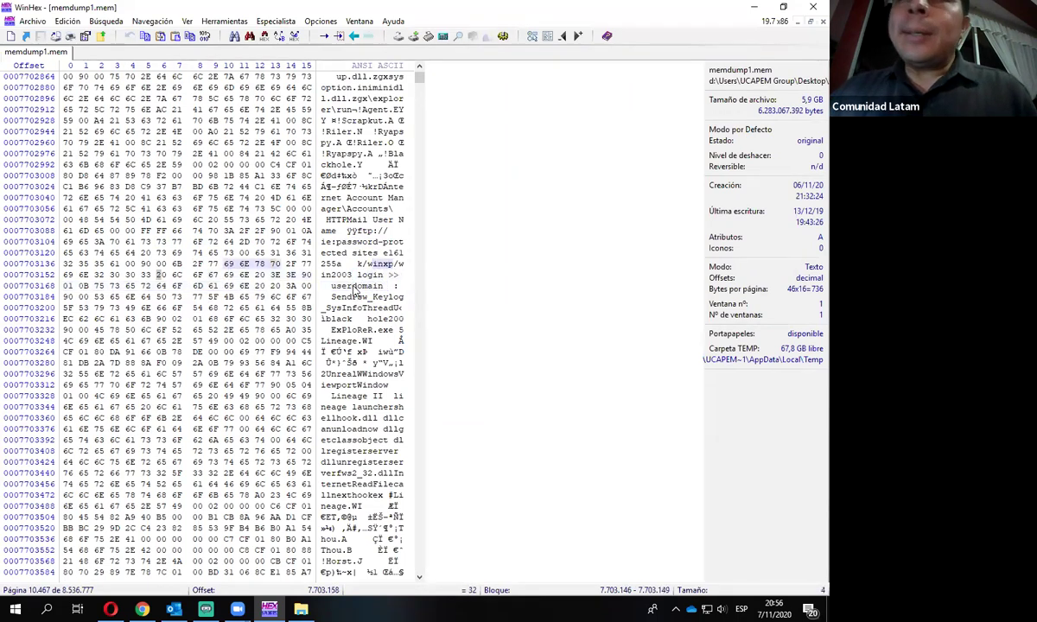
drag(332, 275, 344, 276)
Step: Continue the search through many further "password" matches, examining the text around them deeper in the dump
key(F3)
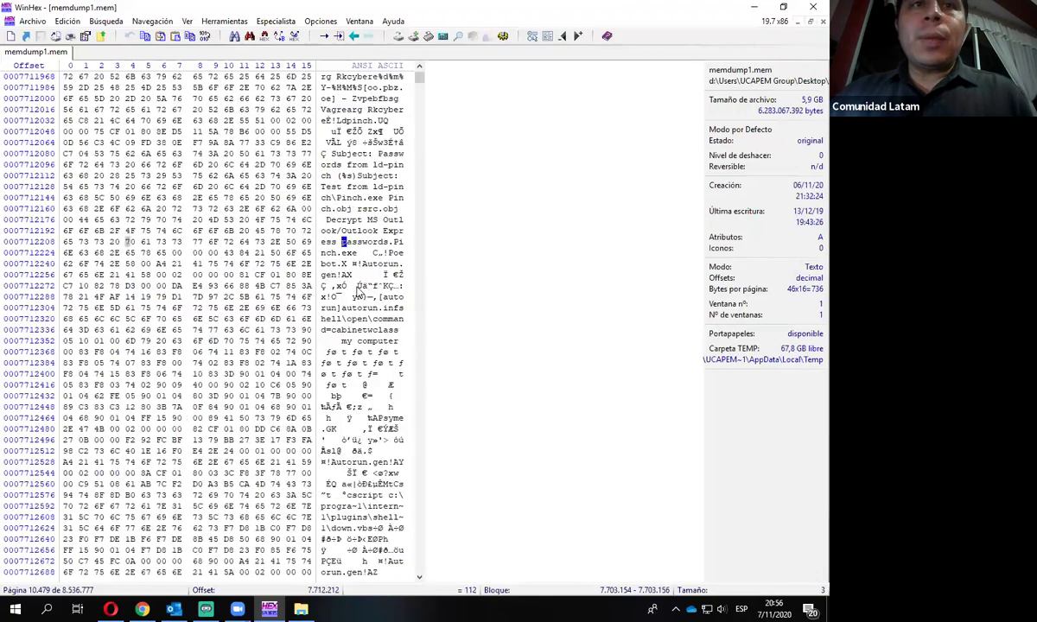
key(F3)
key(F3)
key(F3)
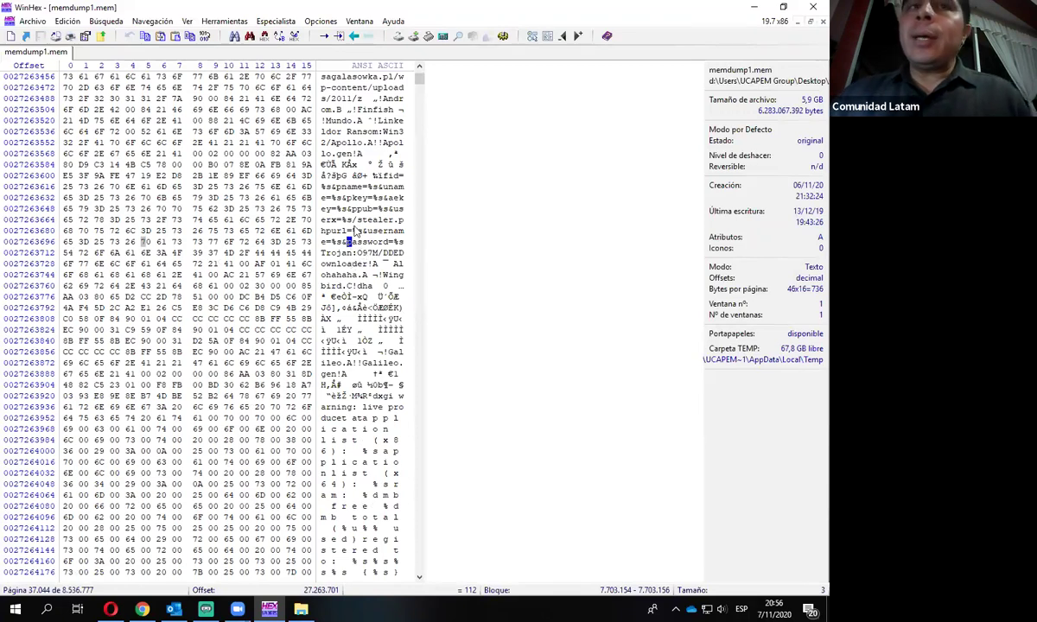
key(F3)
key(F3)
key(F3)
key(F3)
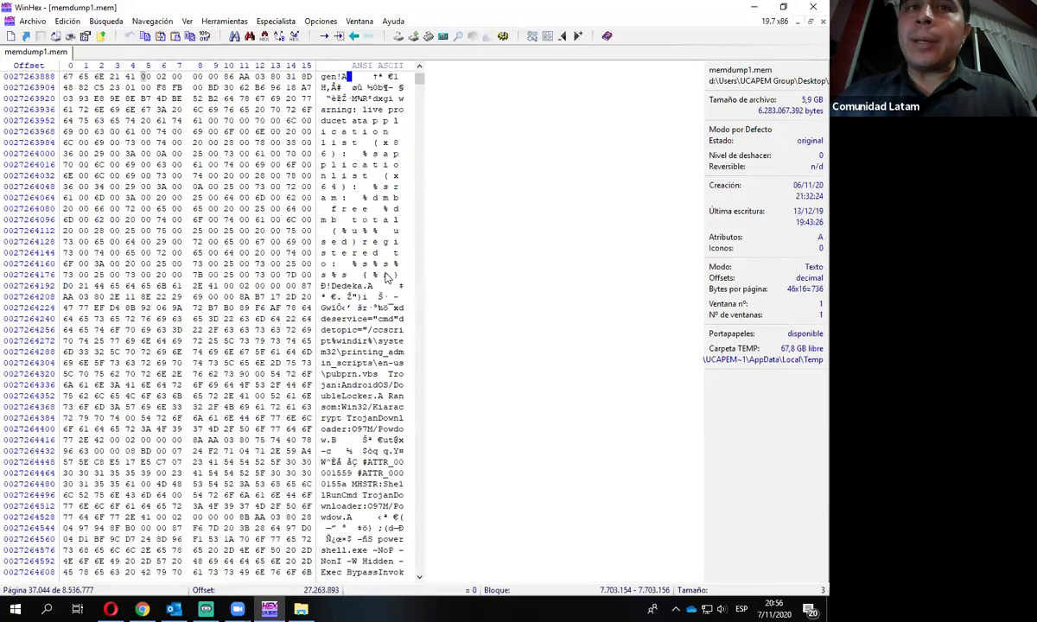
key(F3)
key(F3)
key(F3)
key(F3)
key(F3)
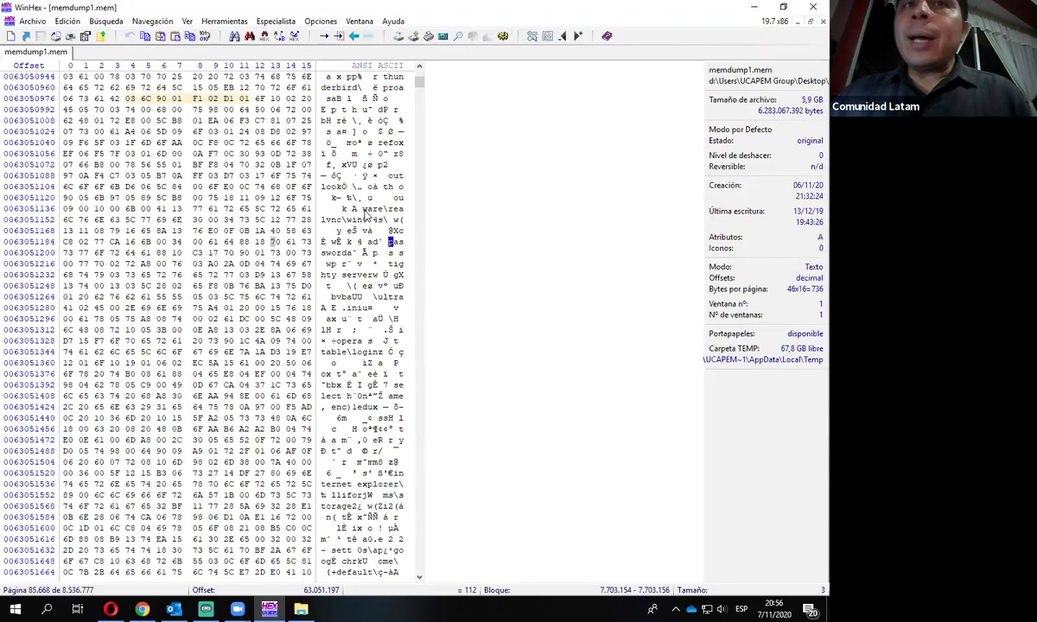
key(F3)
key(F3)
key(F3)
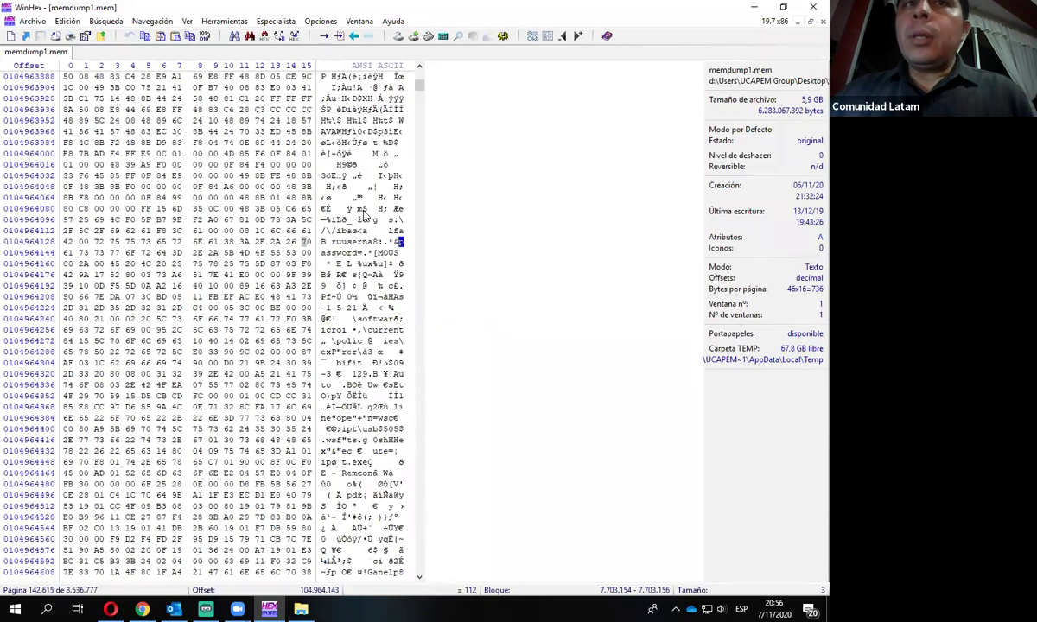
key(F3)
key(F3)
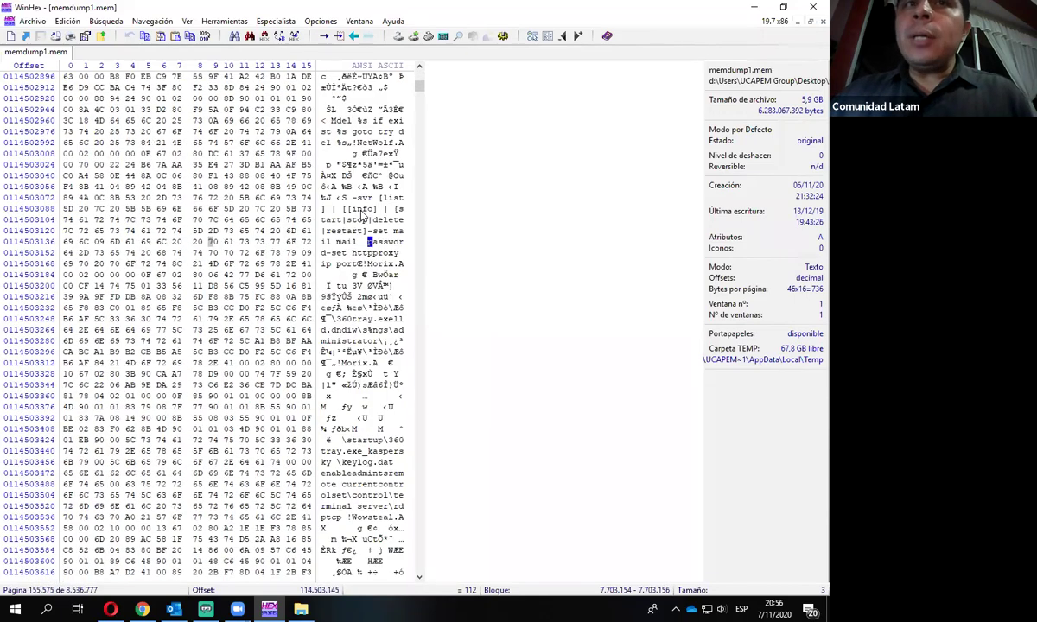
key(F3)
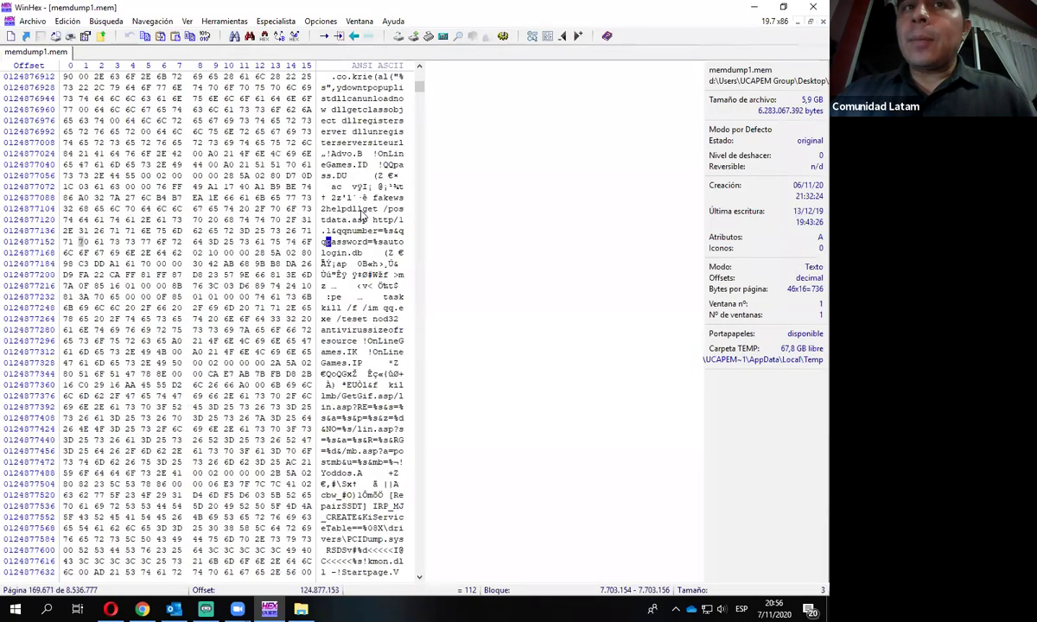
key(F3)
key(F3)
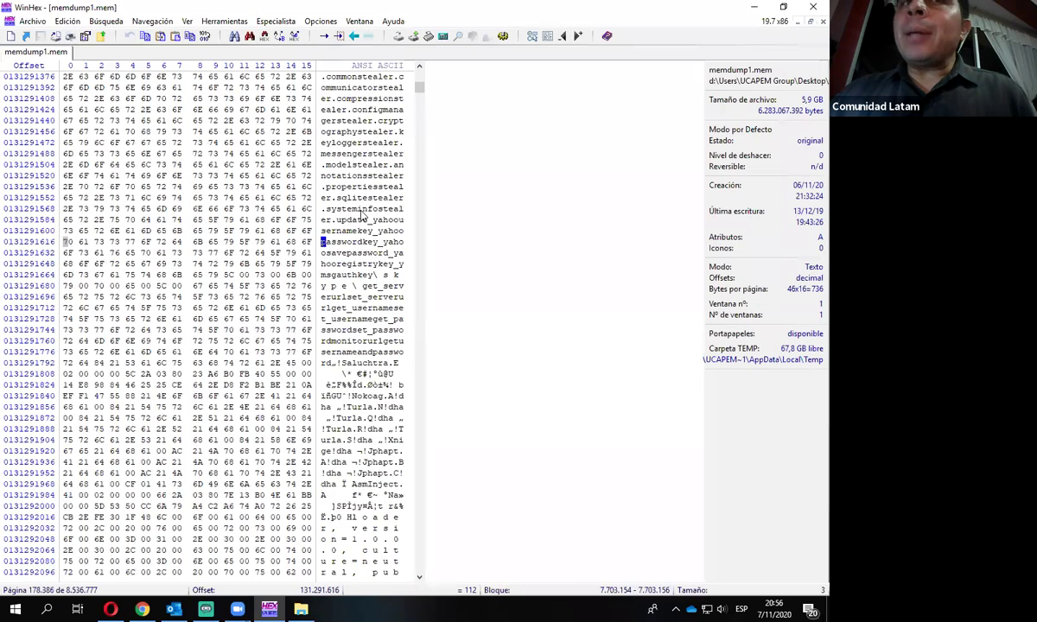
Step: Step through further "password" matches in the memory dump and examine the Yahoo and Skype credential strings around them
key(F3)
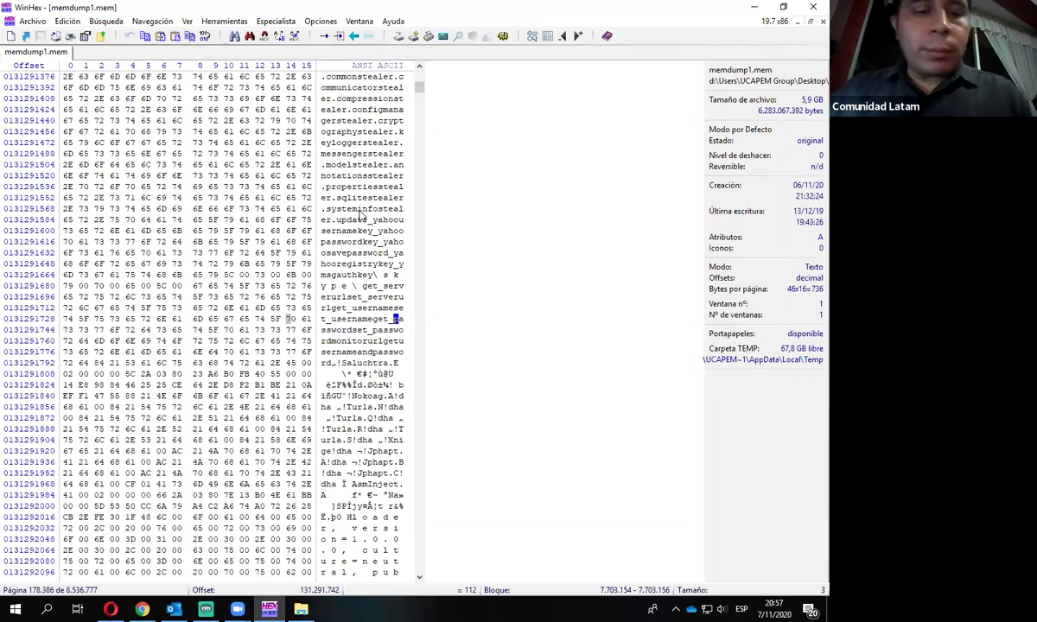
key(F3)
key(F3)
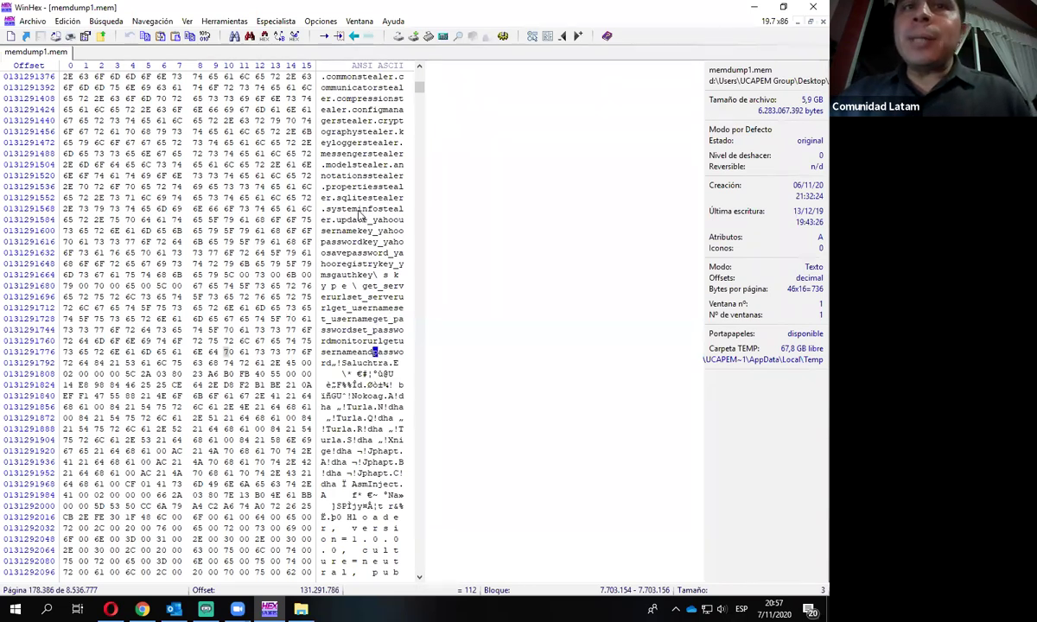
key(F3)
key(F3)
key(F3)
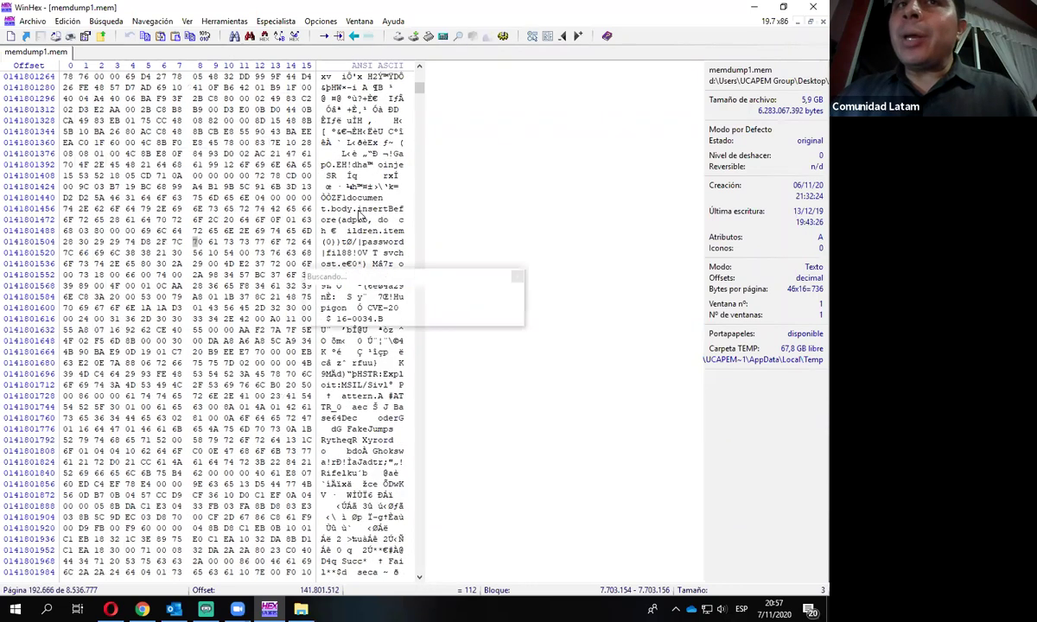
key(F3)
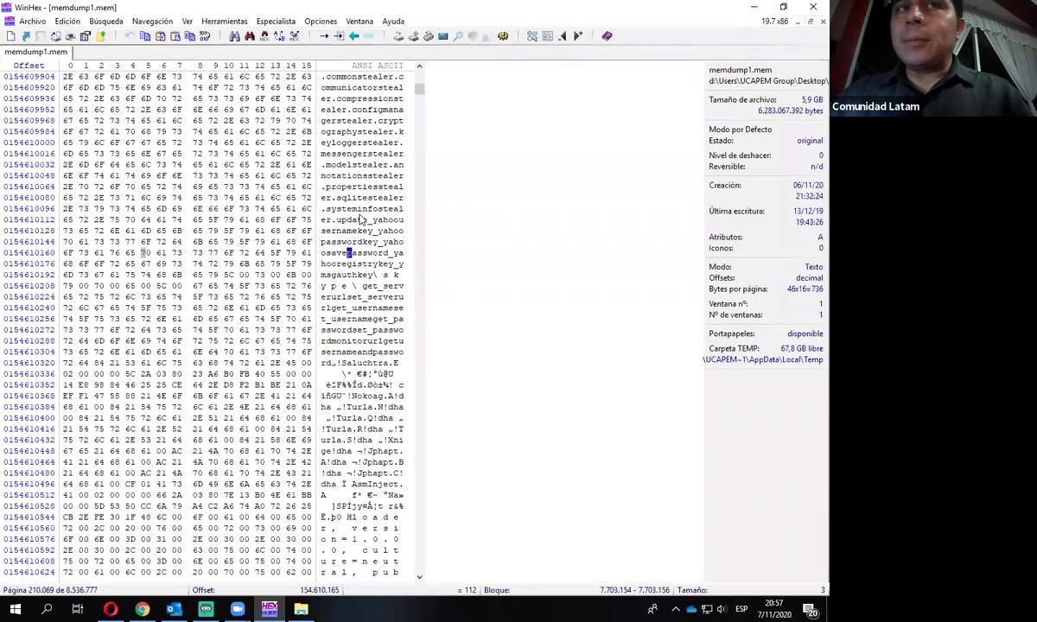
click(234, 36)
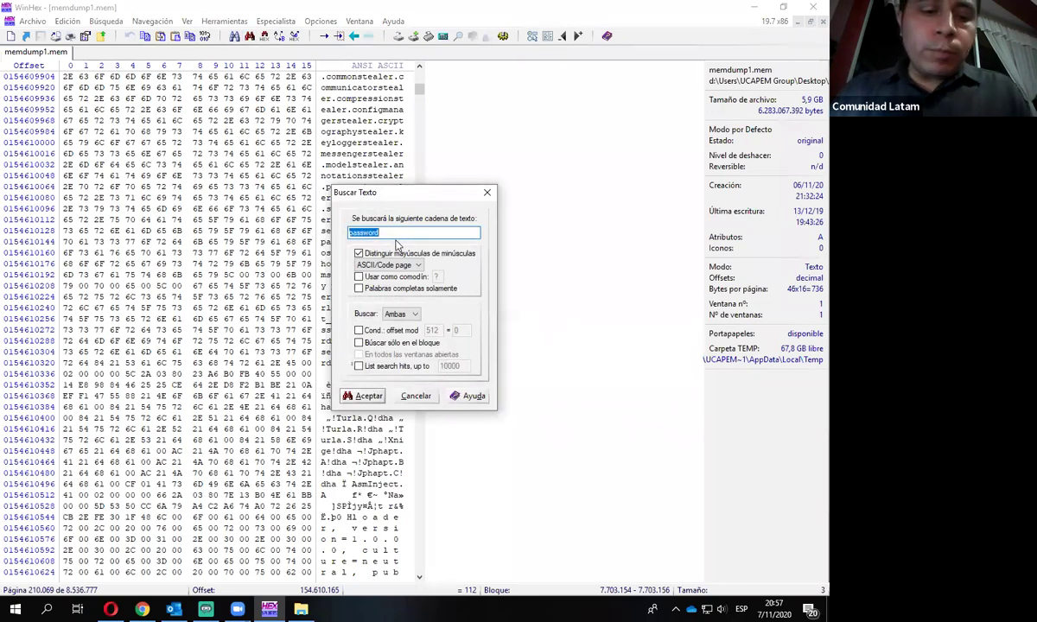
text(@)
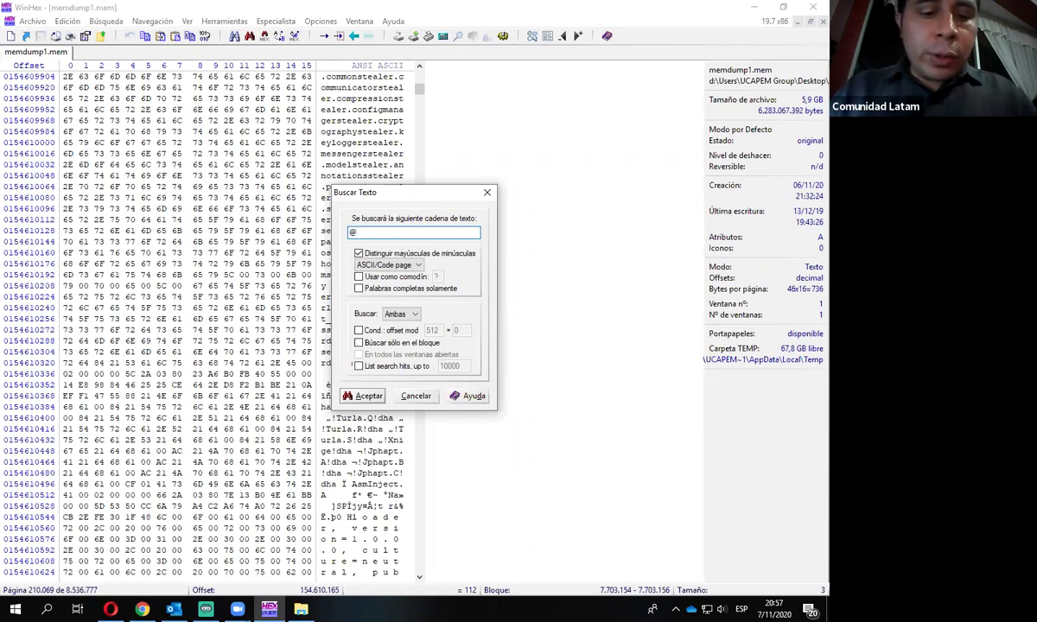
text(hotmail.com)
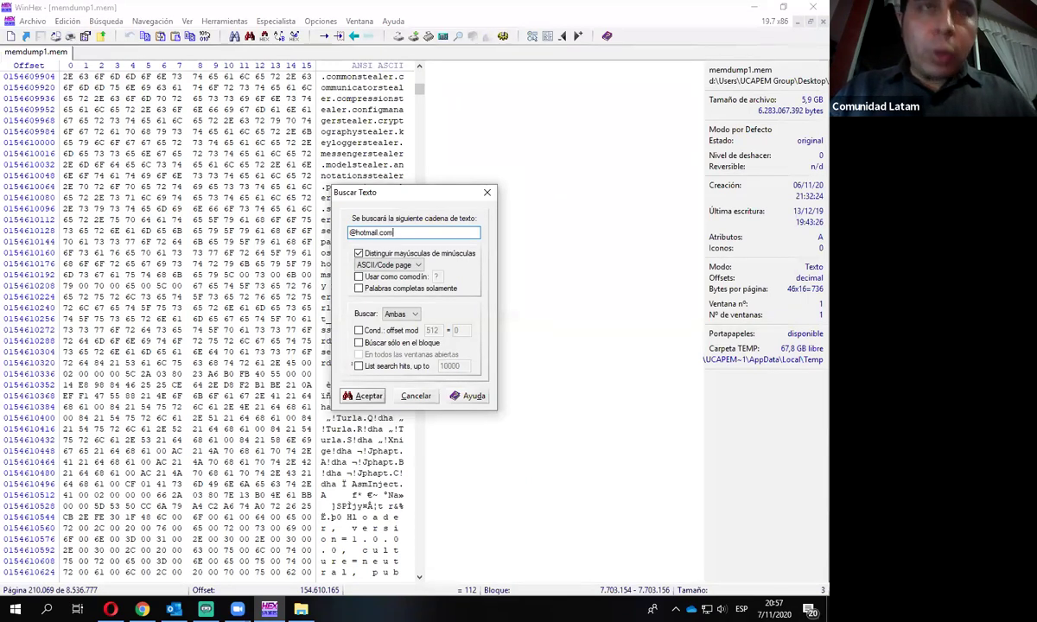
click(369, 395)
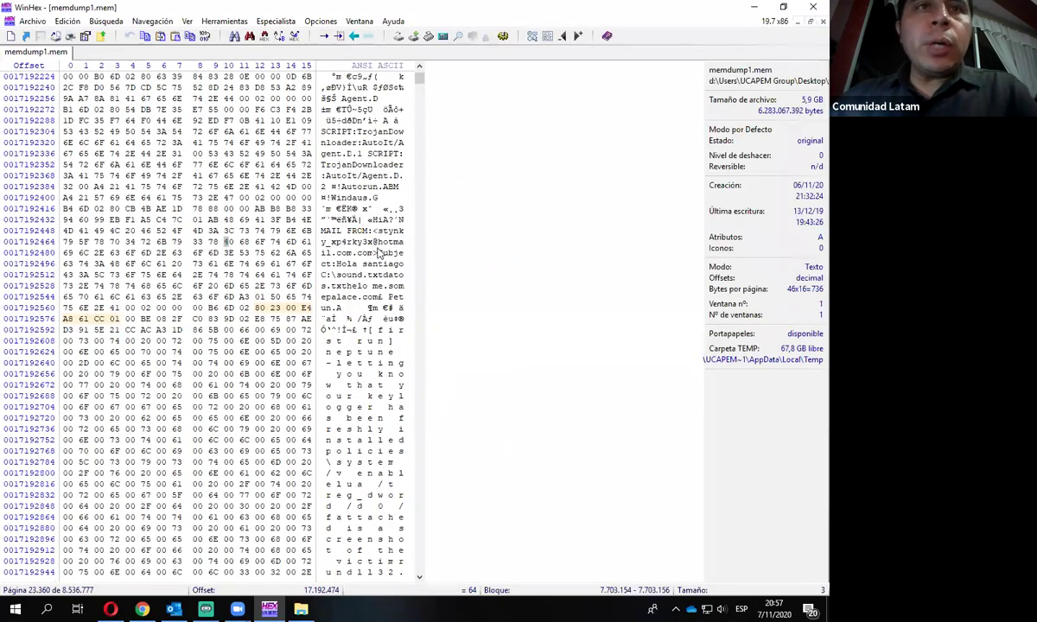
drag(373, 245, 331, 242)
key(F3)
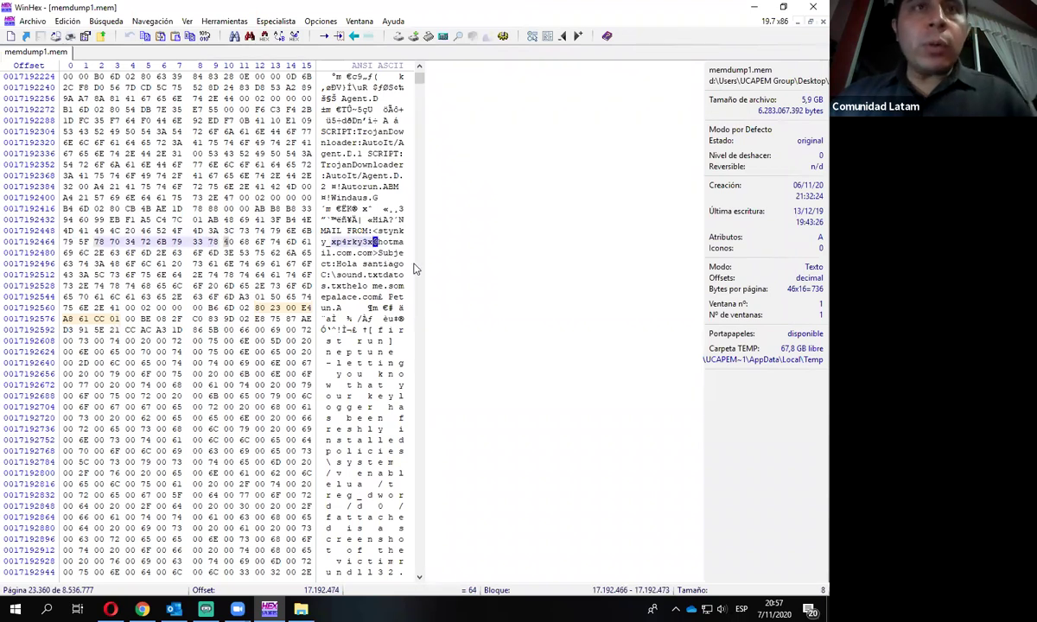
key(F3)
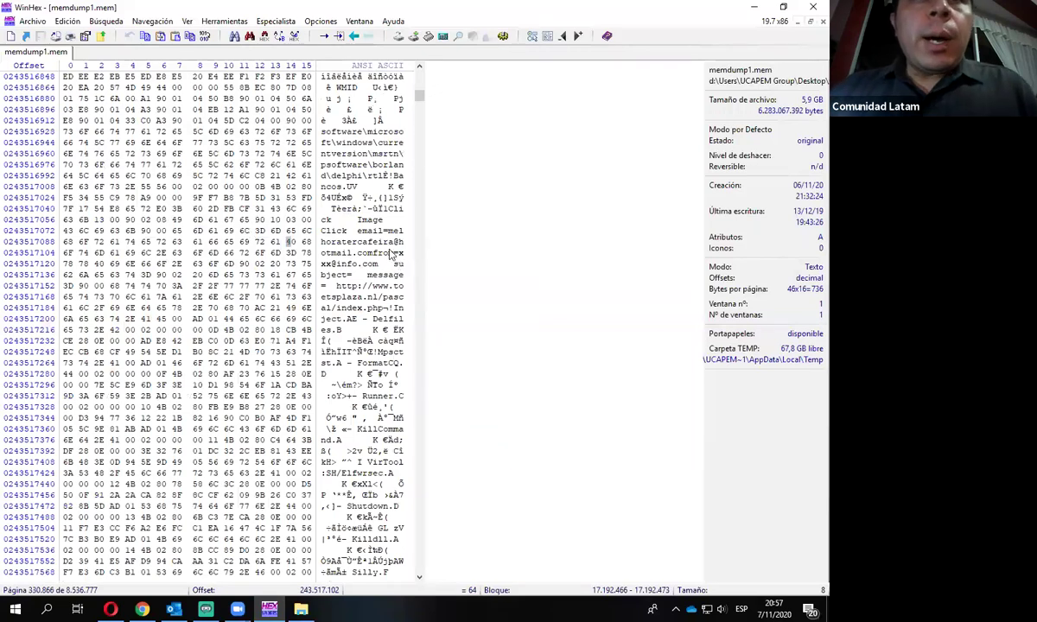
click(395, 245)
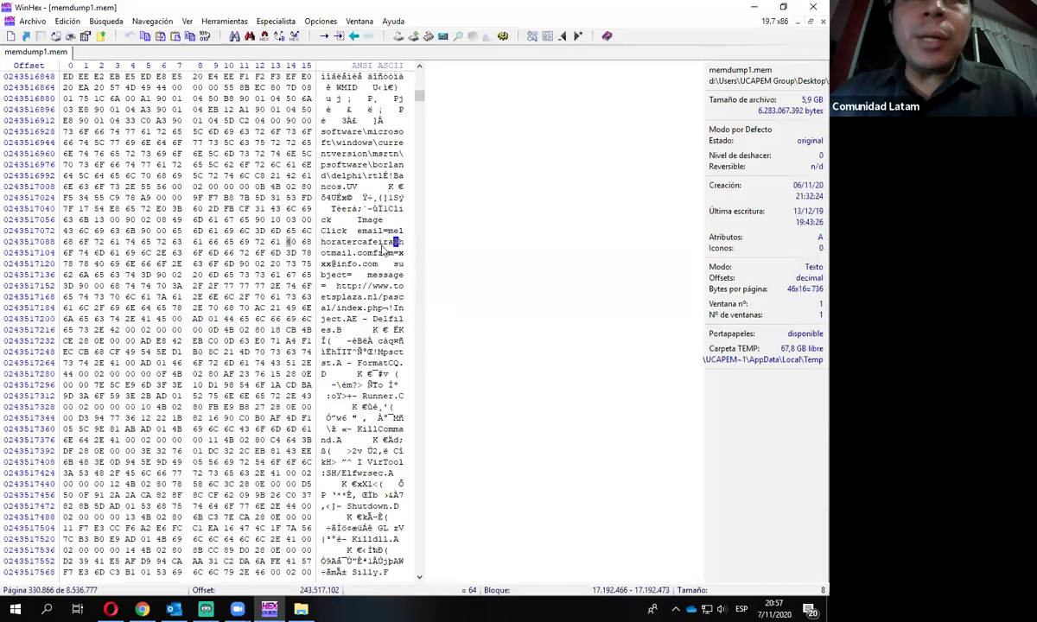
drag(388, 231, 348, 253)
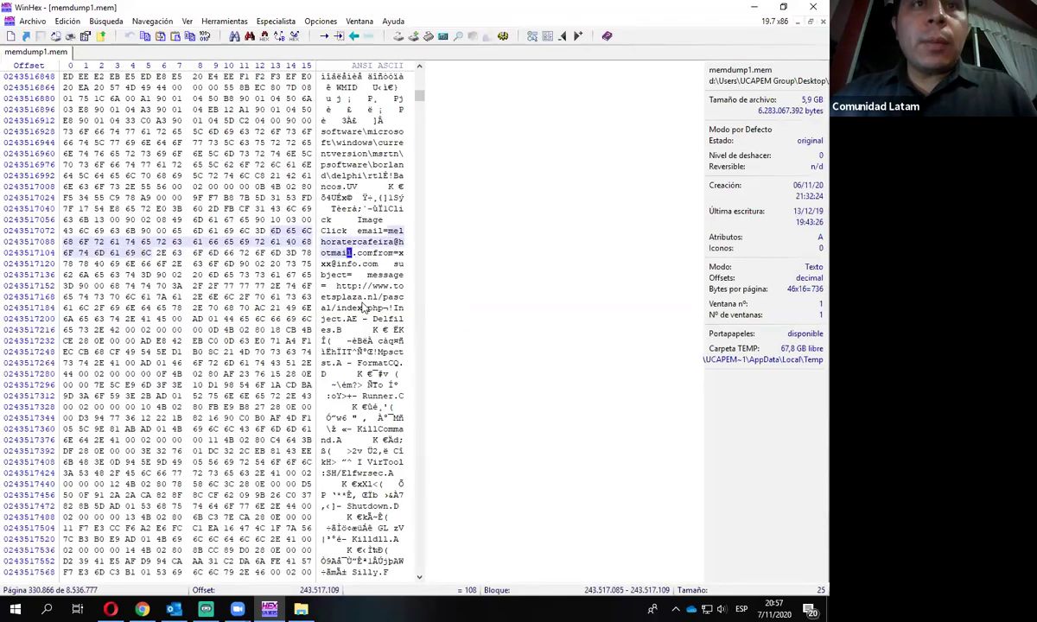
key(F3)
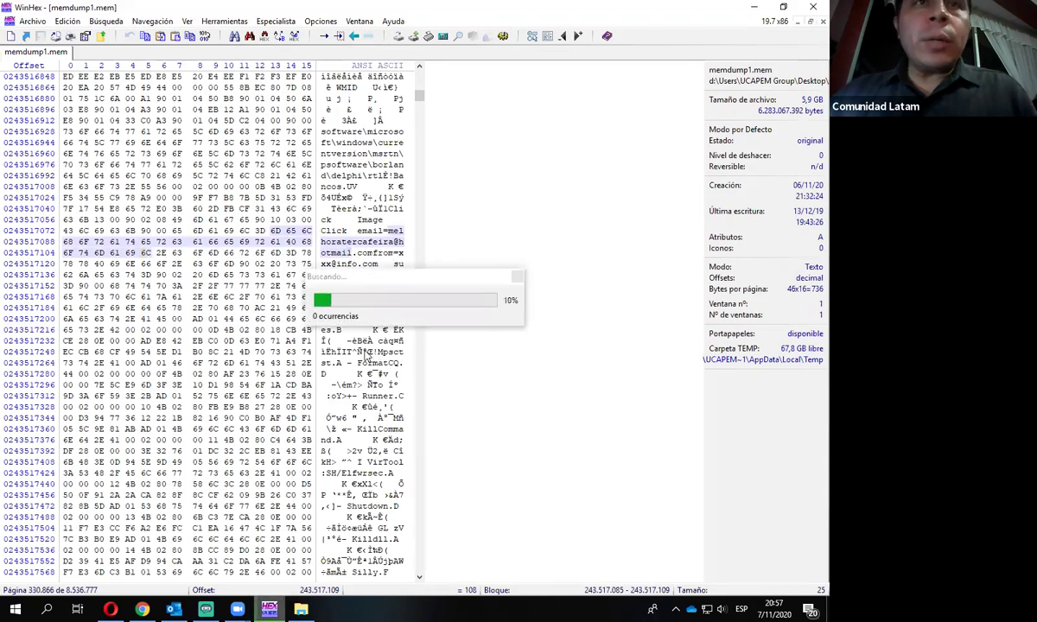
drag(395, 231, 334, 221)
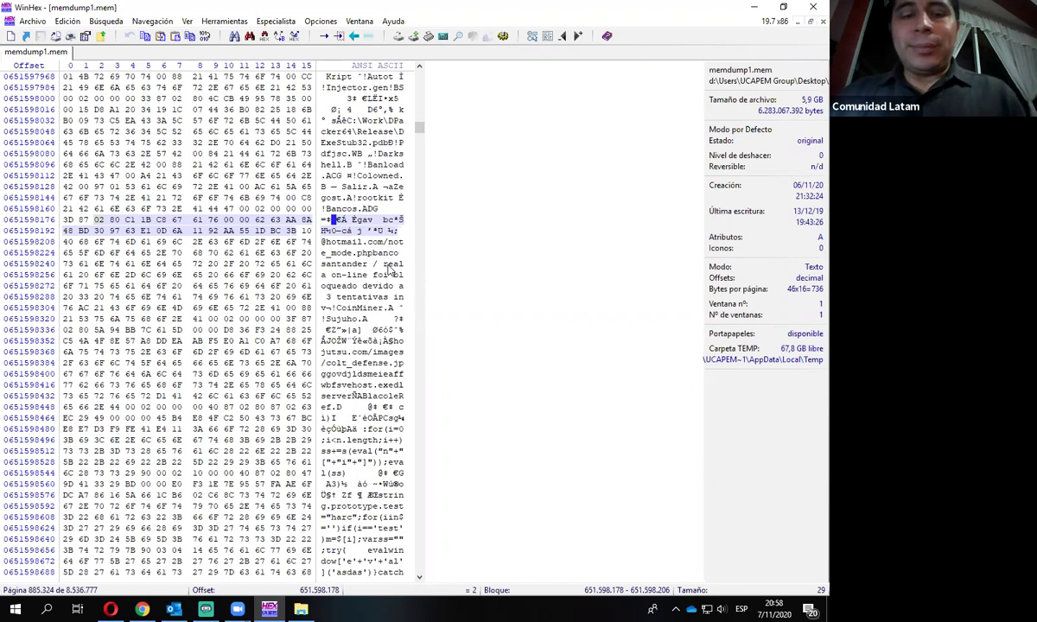
key(F3)
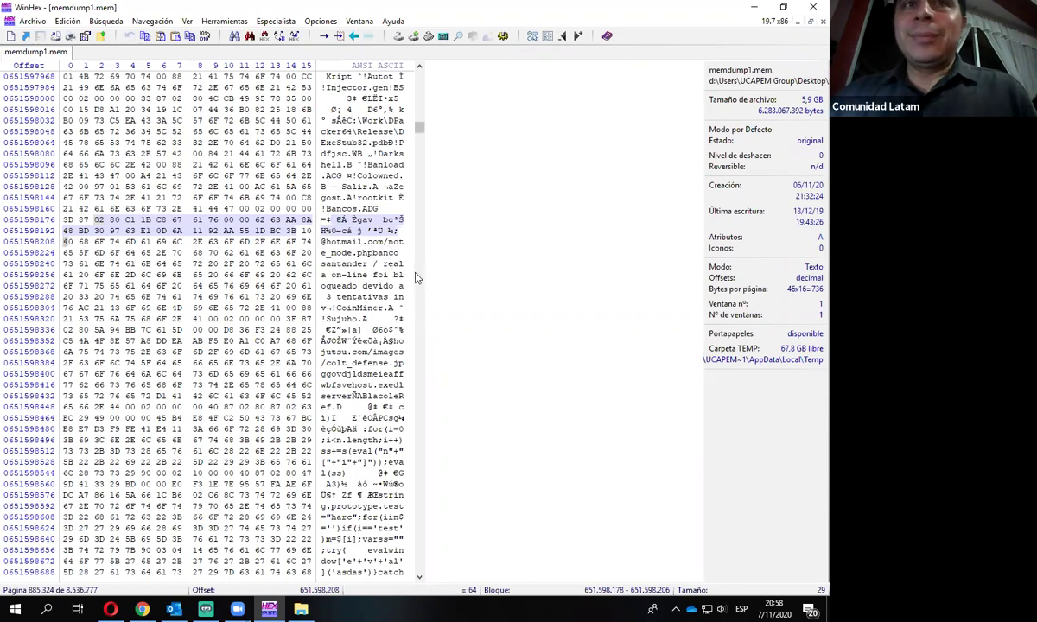
key(F3)
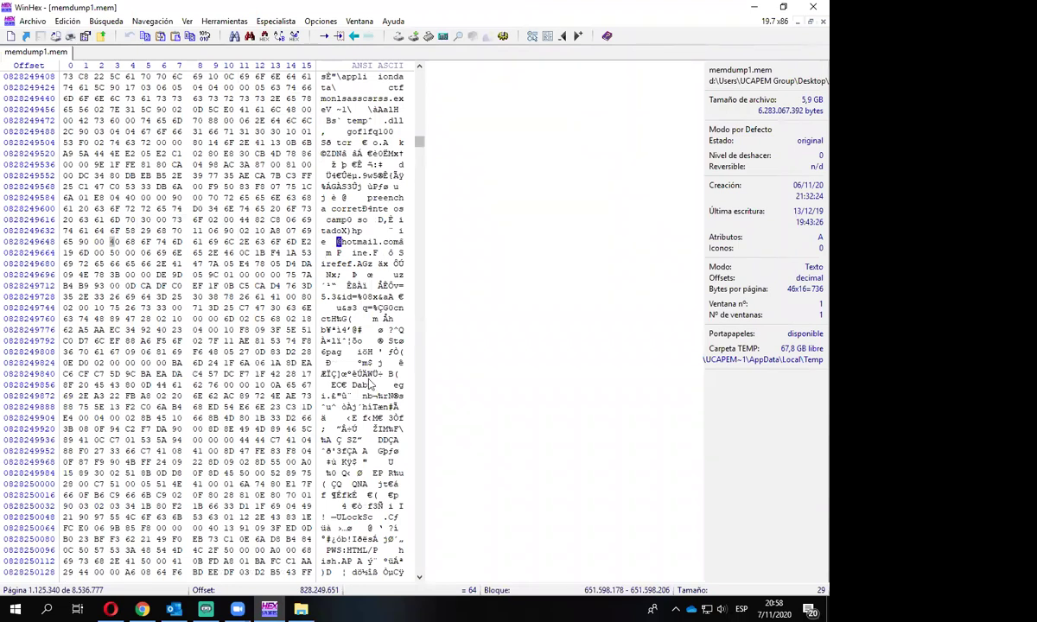
key(F3)
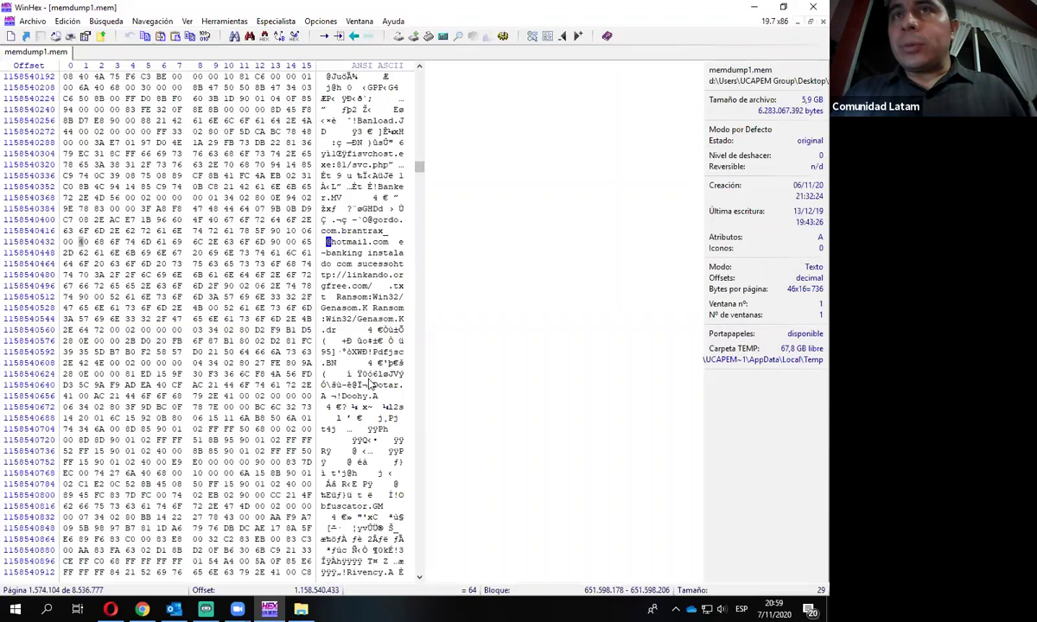
Step: Switch to File Explorer and open the Peritaje Forense folder inside Software on the (E:) Respaldos drive
key(super+e)
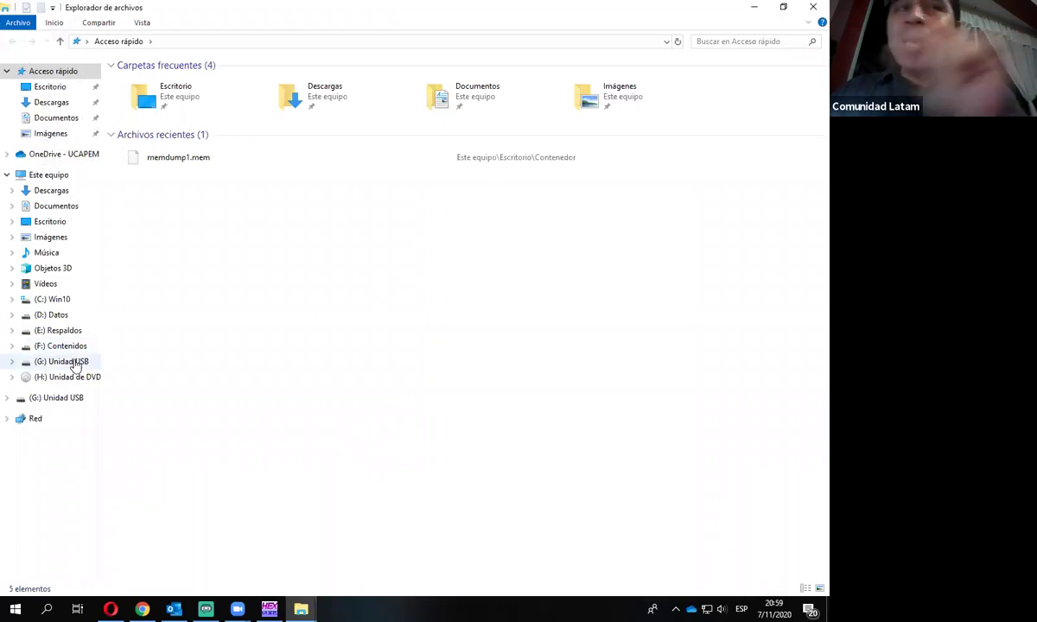
click(76, 347)
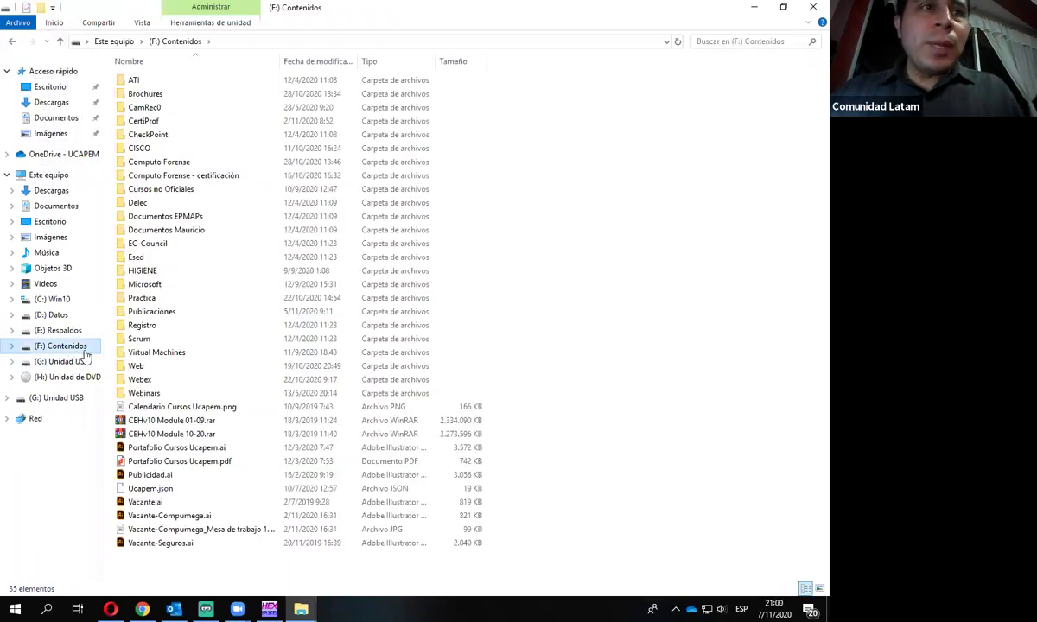
click(50, 331)
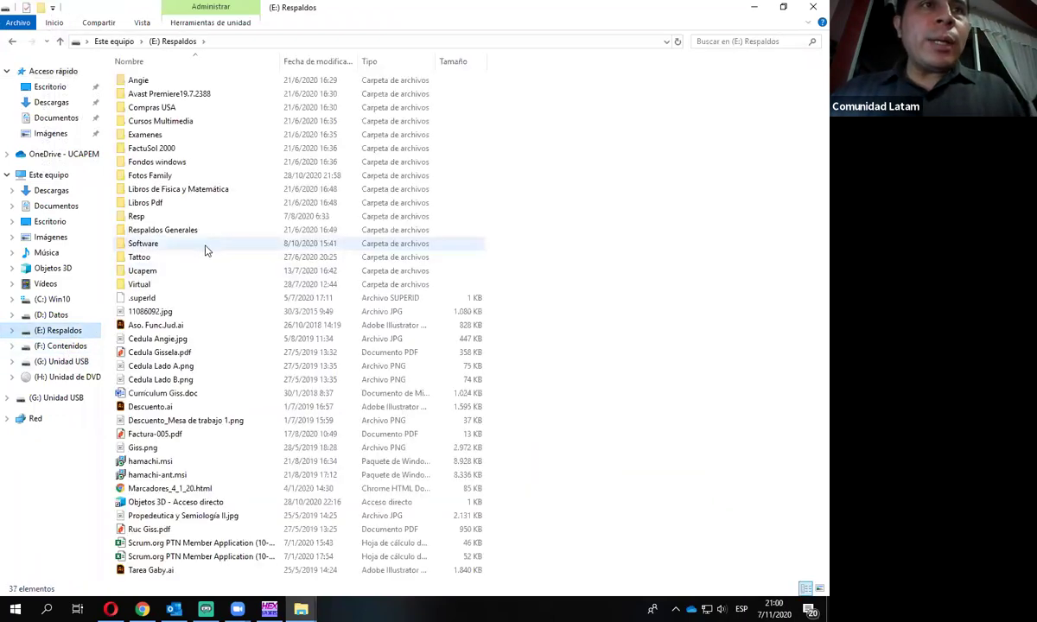
double_click(206, 249)
scroll(255, 290, down, 9)
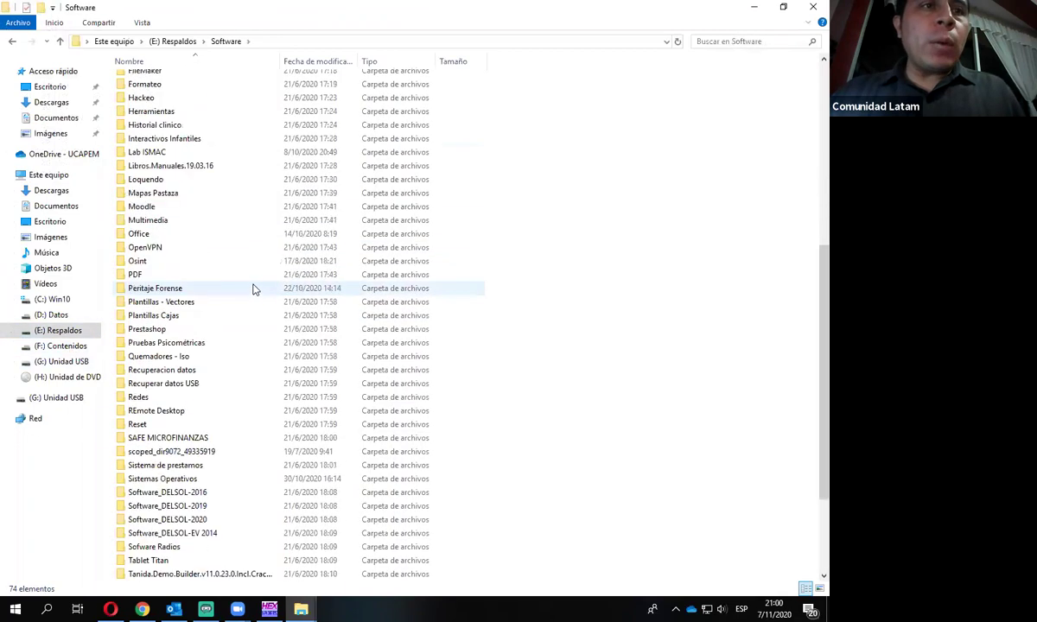
double_click(190, 290)
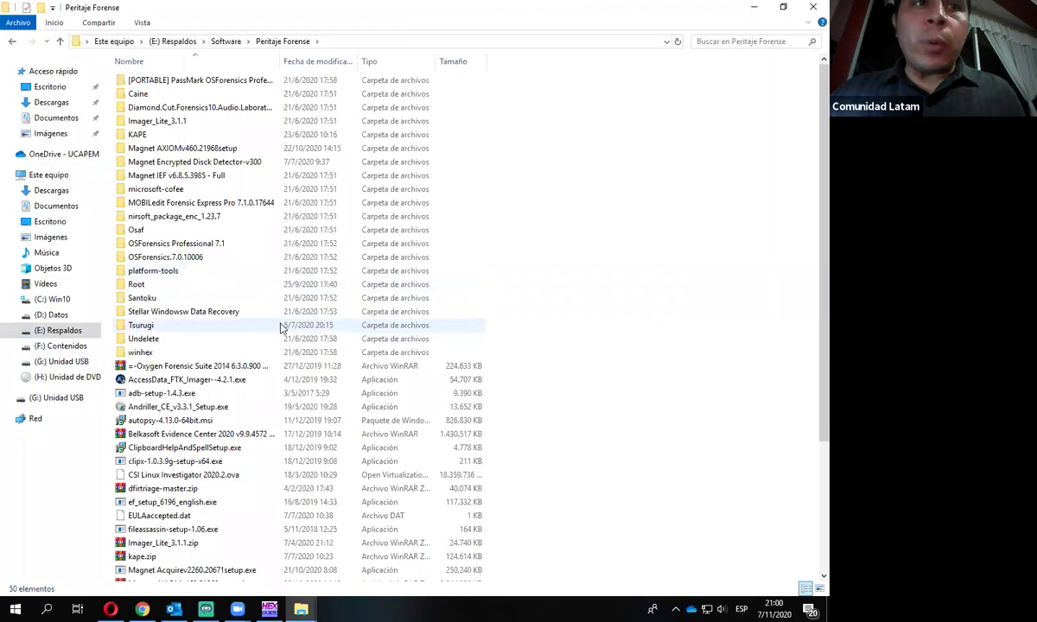
Step: Look through the forensic tools in the folder and launch FTK Imager.exe from the Imager_Lite_3.1.1 folder
scroll(281, 328, down, 4)
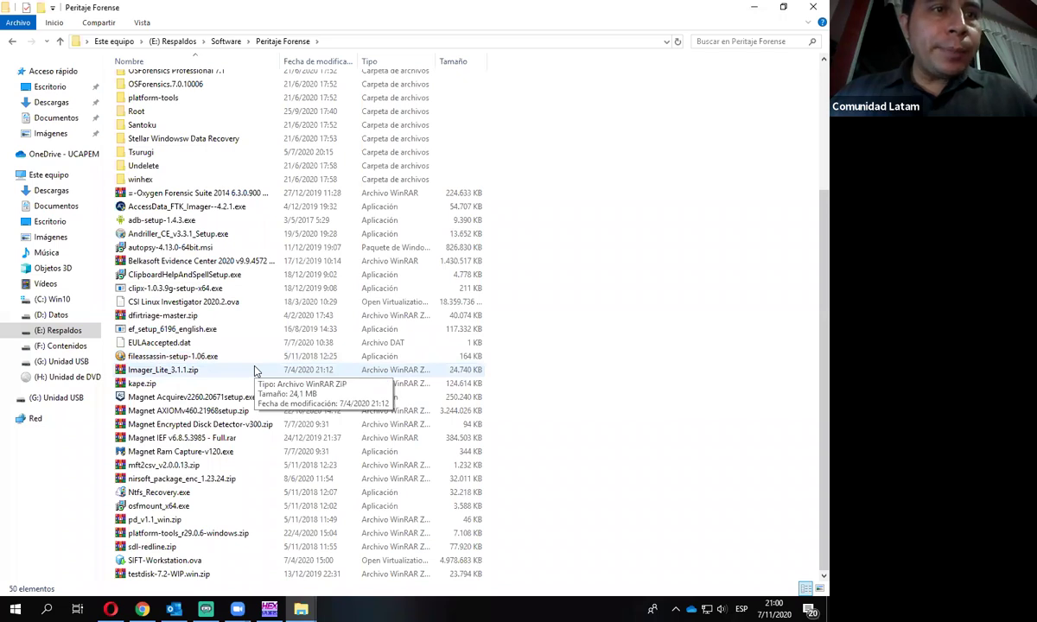
scroll(255, 370, up, 4)
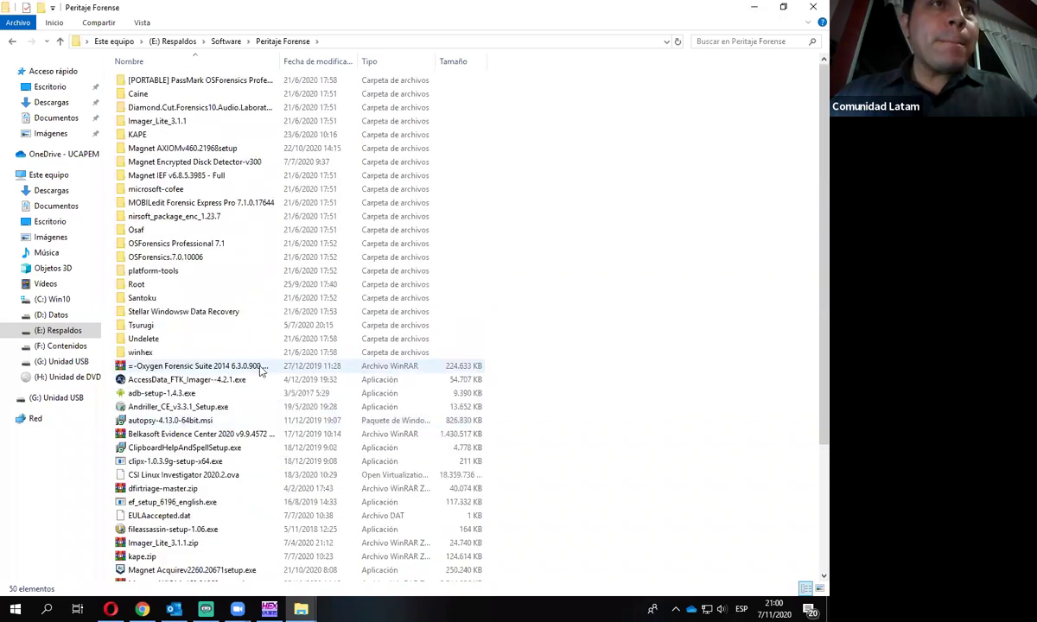
click(181, 243)
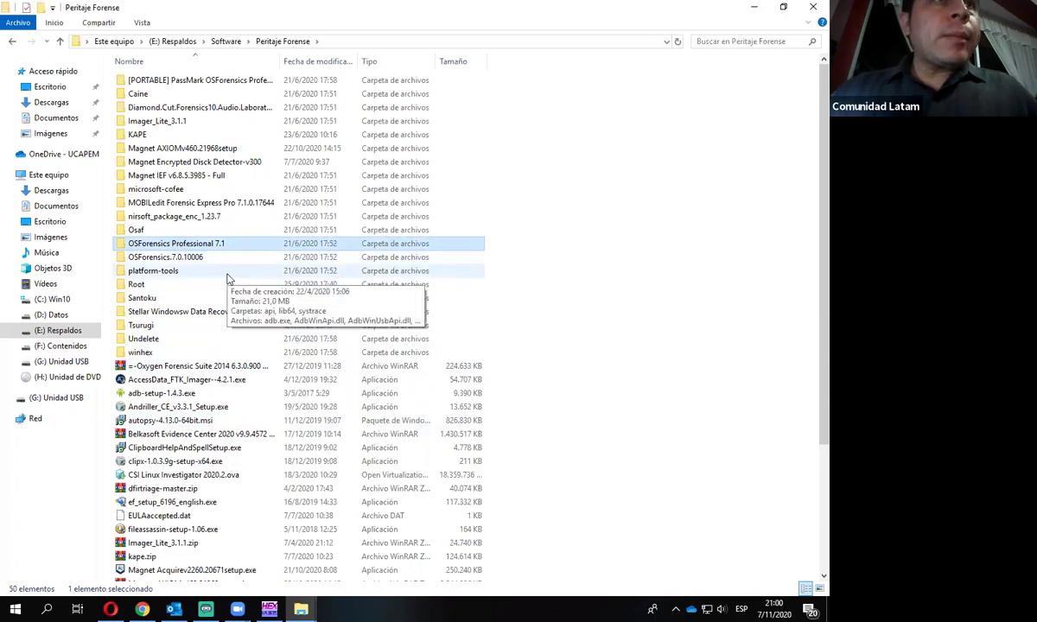
double_click(160, 121)
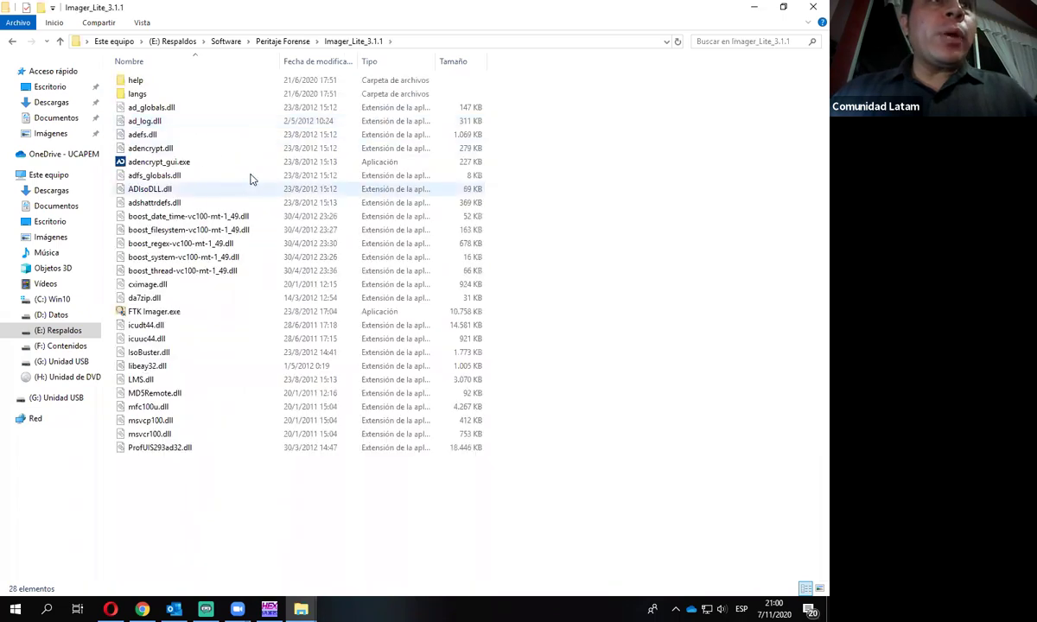
click(172, 314)
double_click(172, 314)
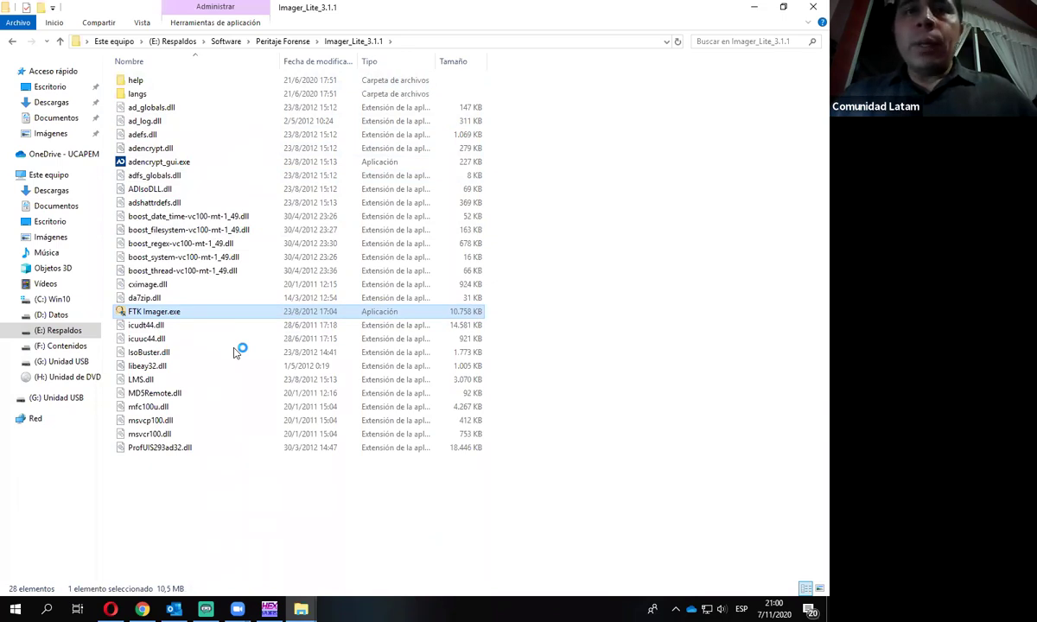
click(11, 41)
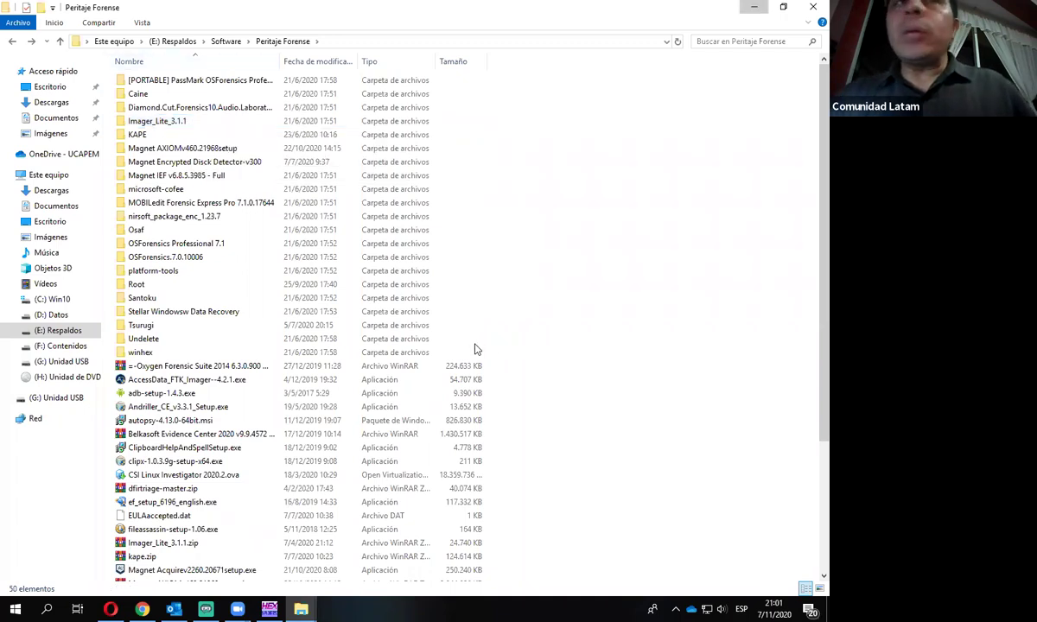
click(753, 8)
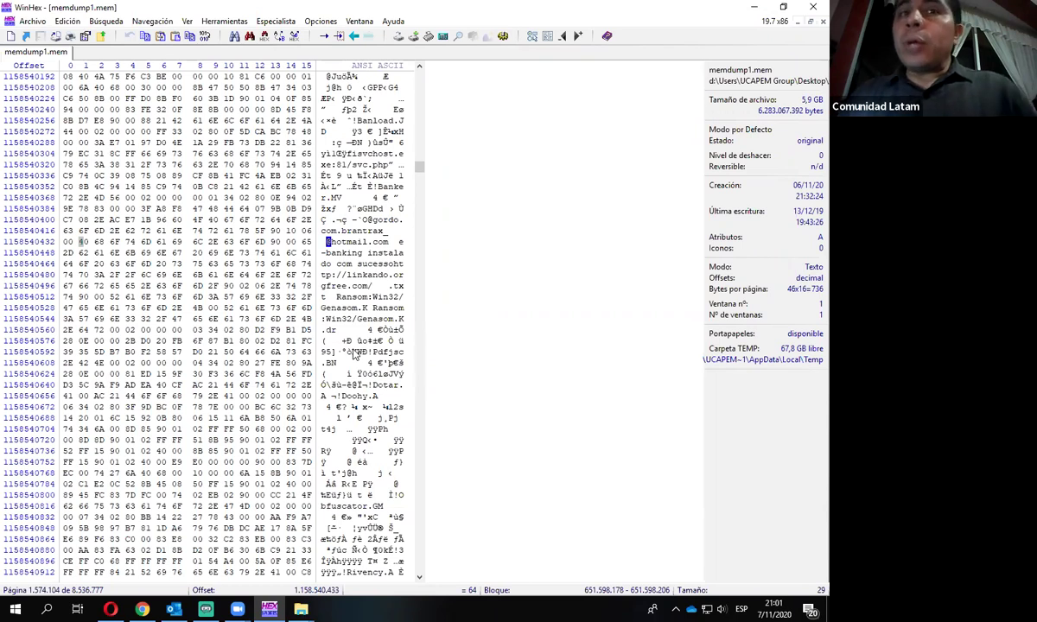
key(F3)
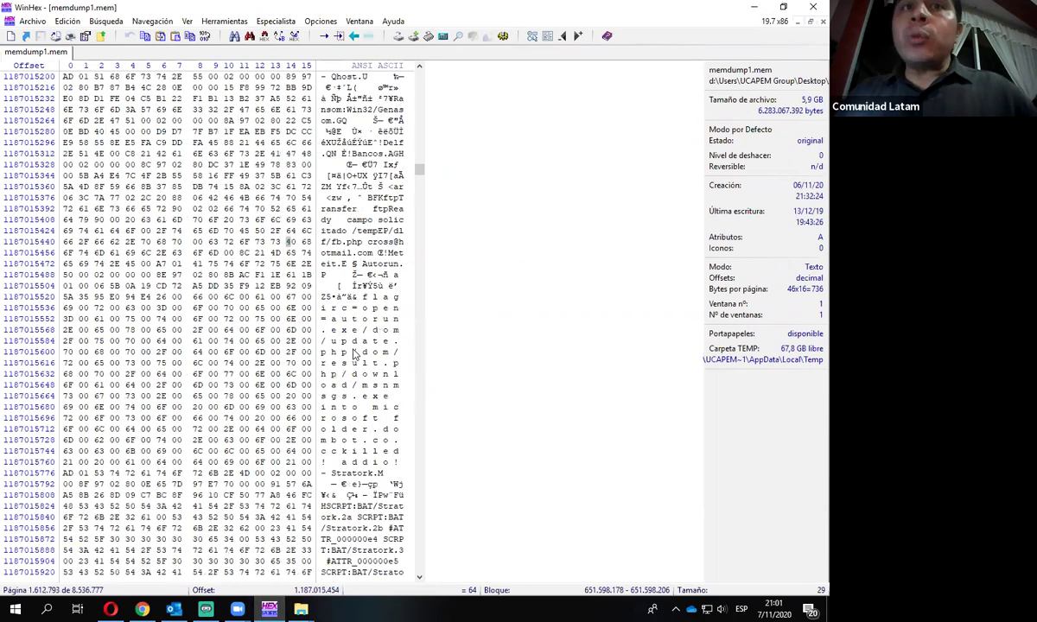
key(F3)
key(F3)
key(F3)
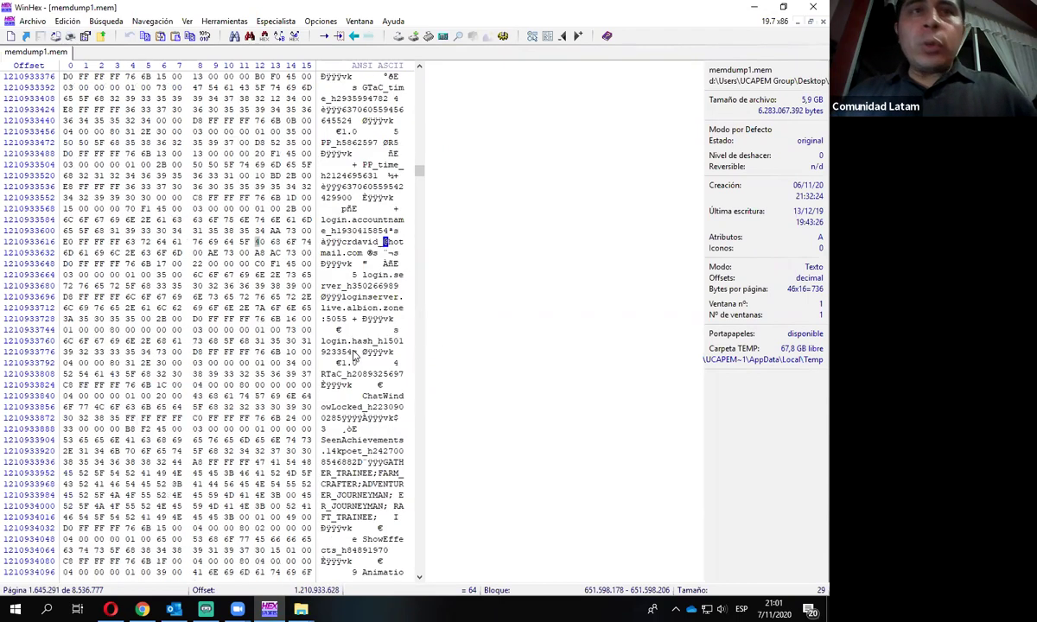
Step: Go back to the start of the dump and search for the text "te voy a matar", case-sensitive, in both directions (Ambas)
scroll(361, 408, up, 10)
drag(421, 169, 423, 66)
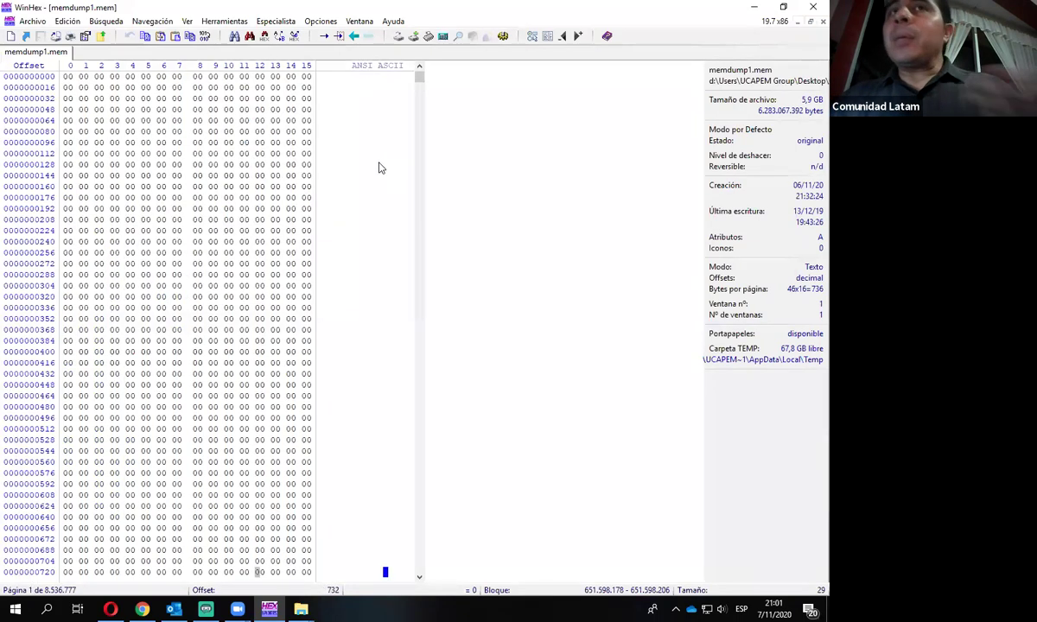
click(344, 175)
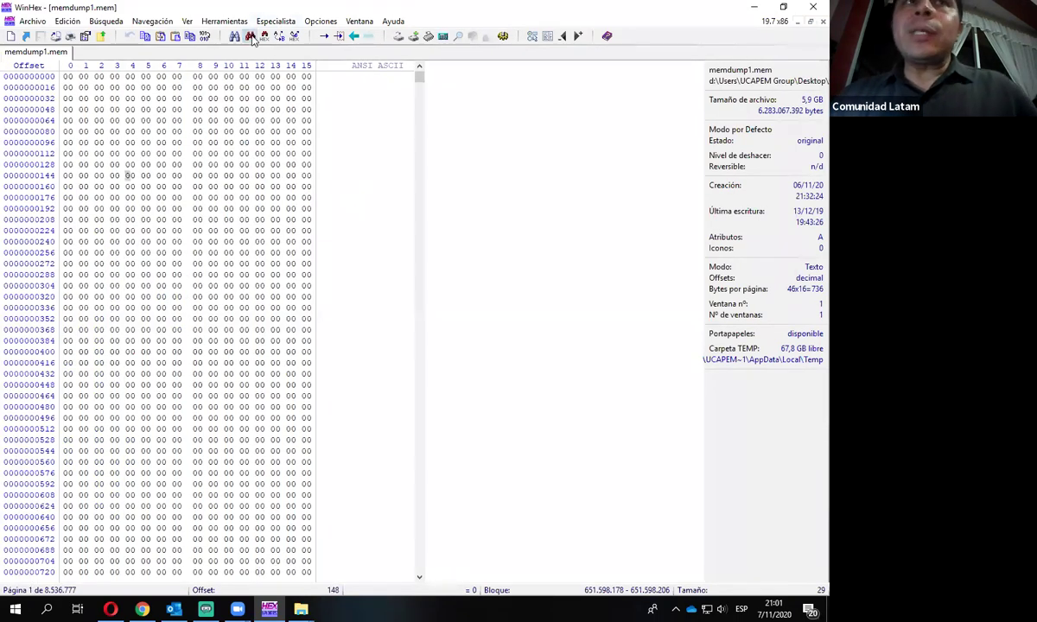
click(234, 35)
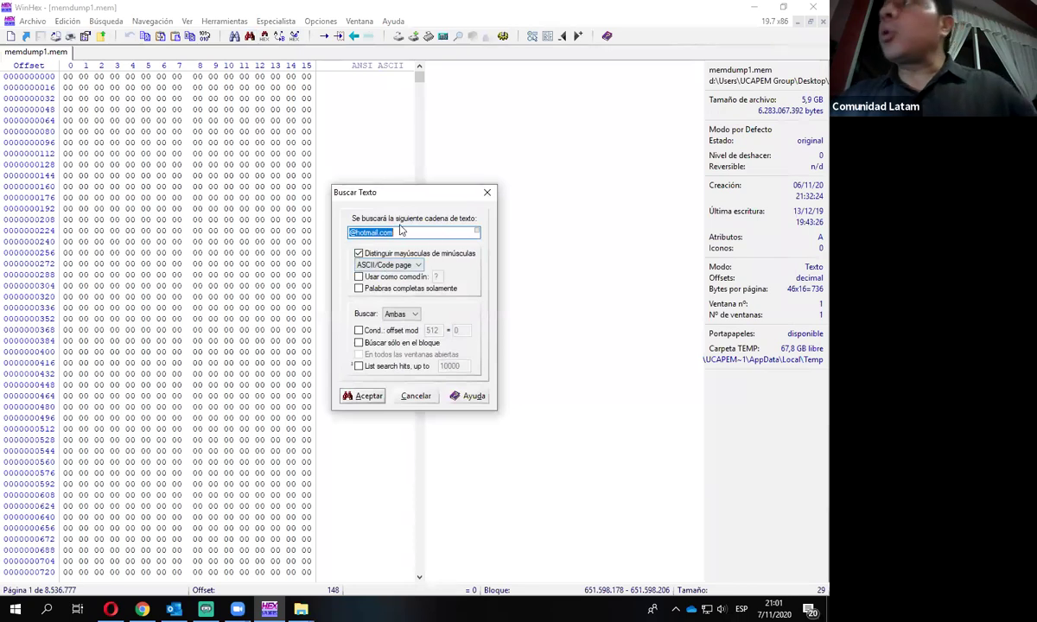
drag(421, 188, 426, 159)
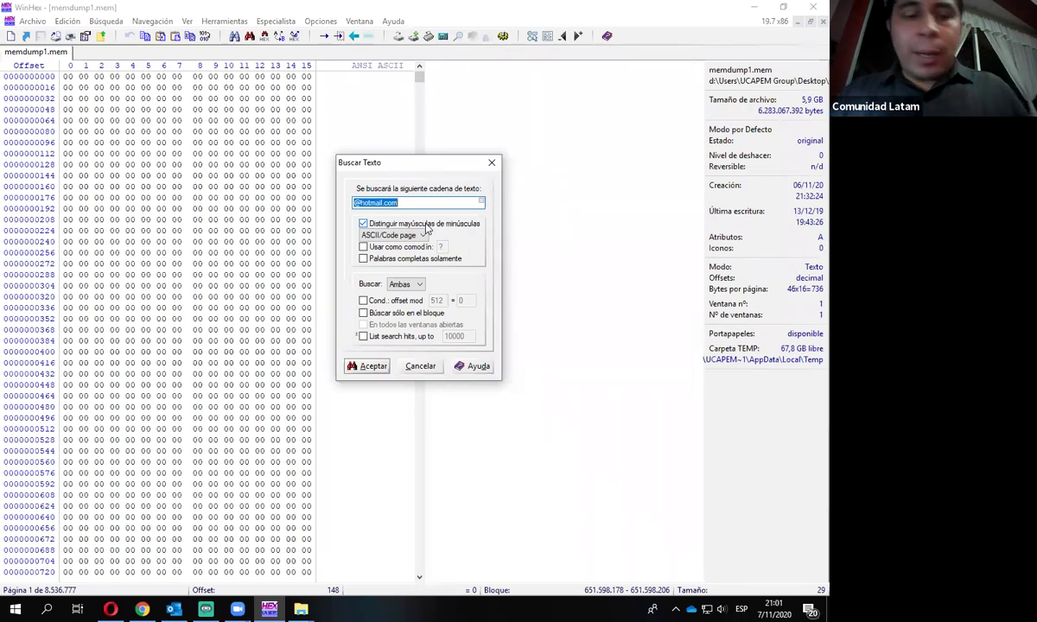
text(te v)
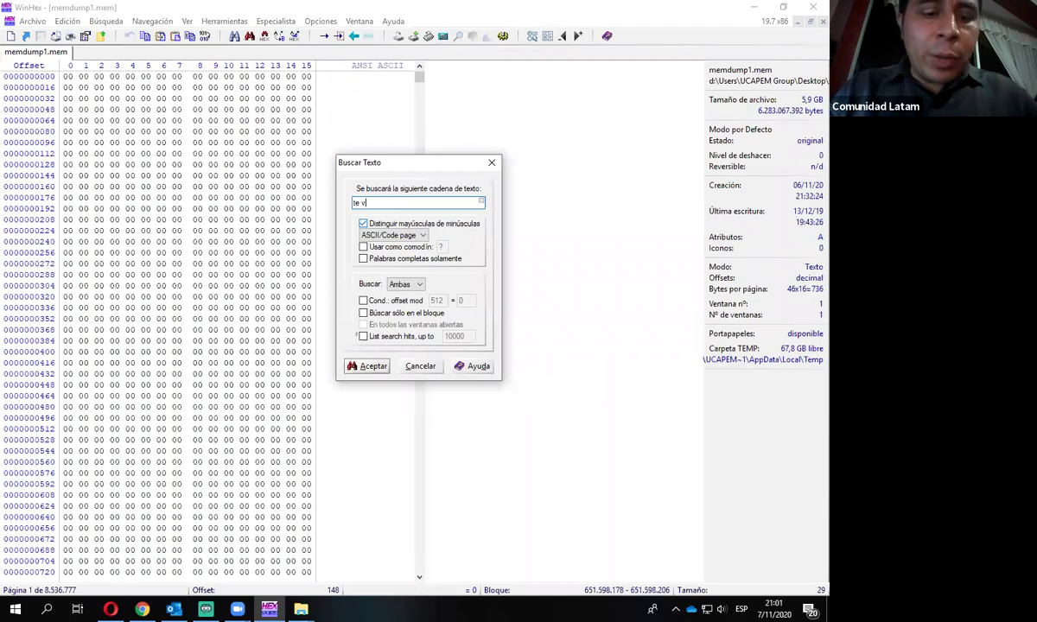
text(oy a matar)
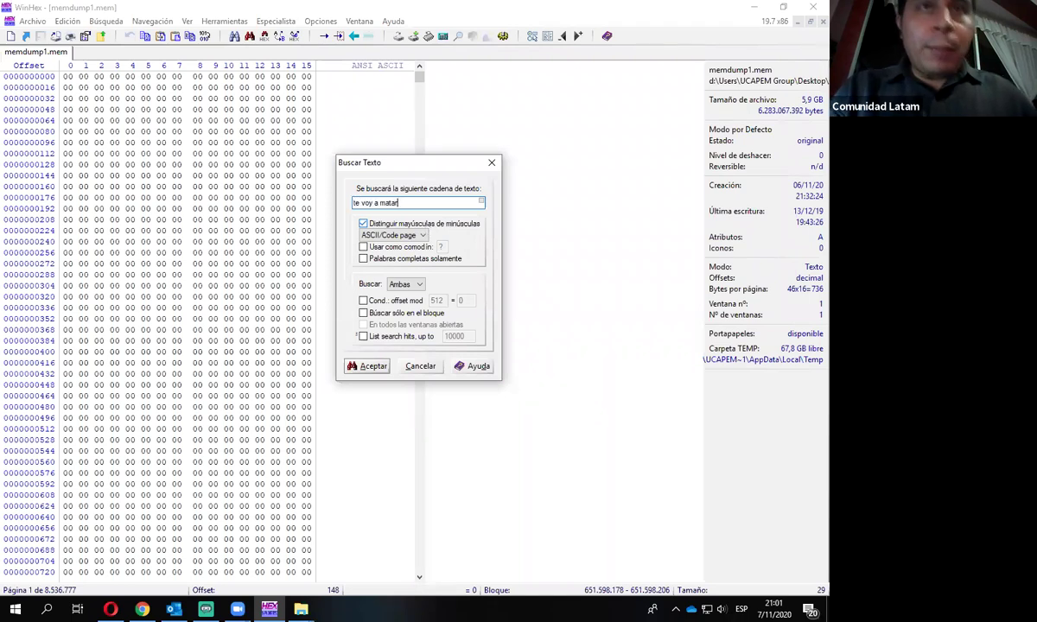
click(367, 365)
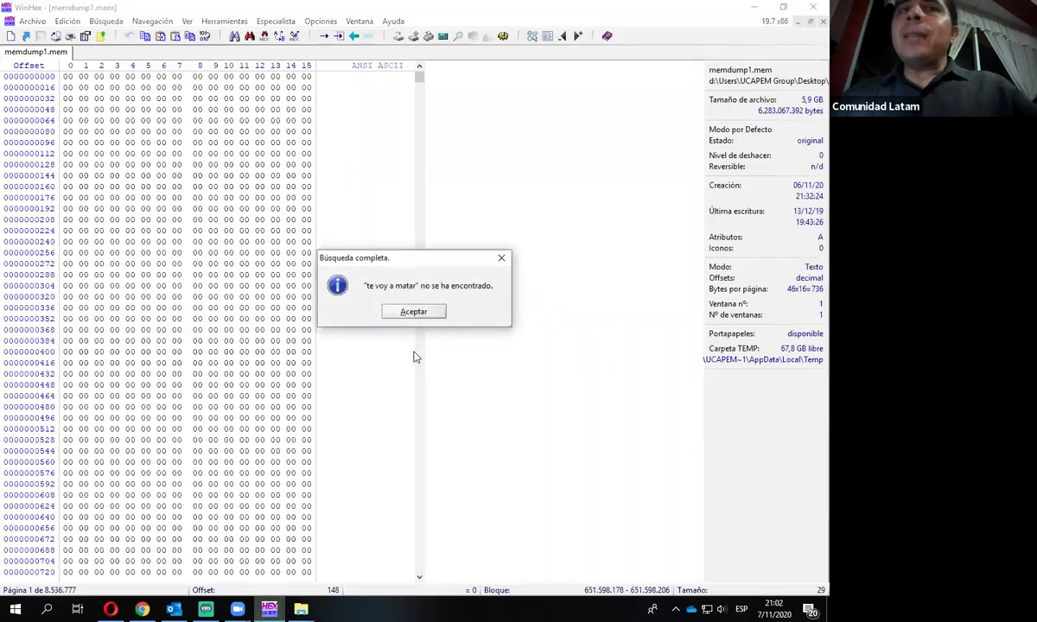
Step: Dismiss the text search message and examine the hex contents further down in memdump1.mem
click(415, 312)
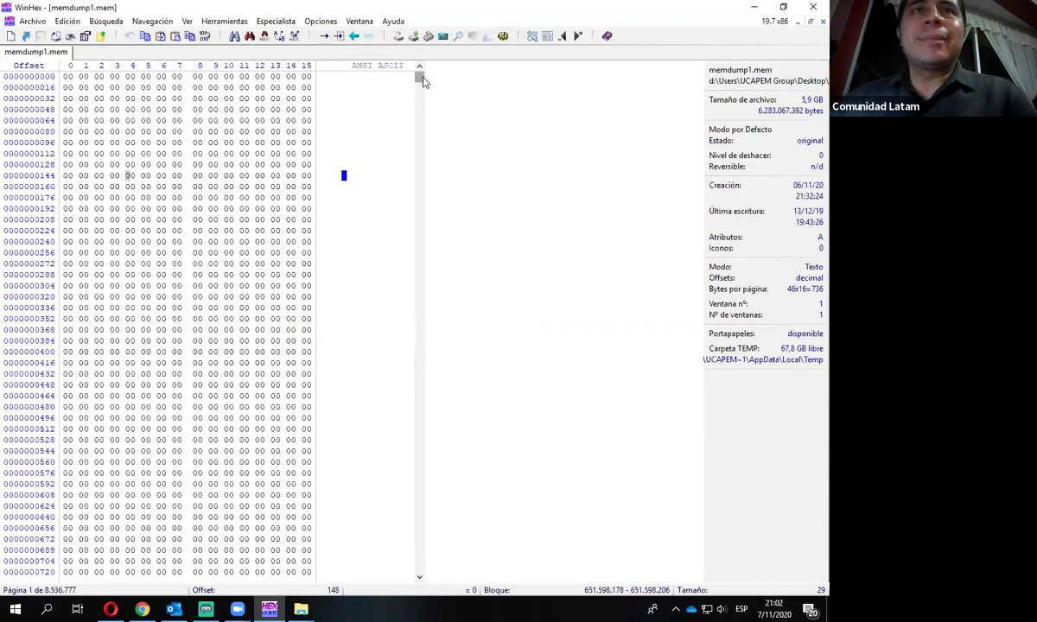
mouse_move(419, 76)
mouse_down()
mouse_move(420, 194)
mouse_move(411, 175)
mouse_move(420, 76)
mouse_up()
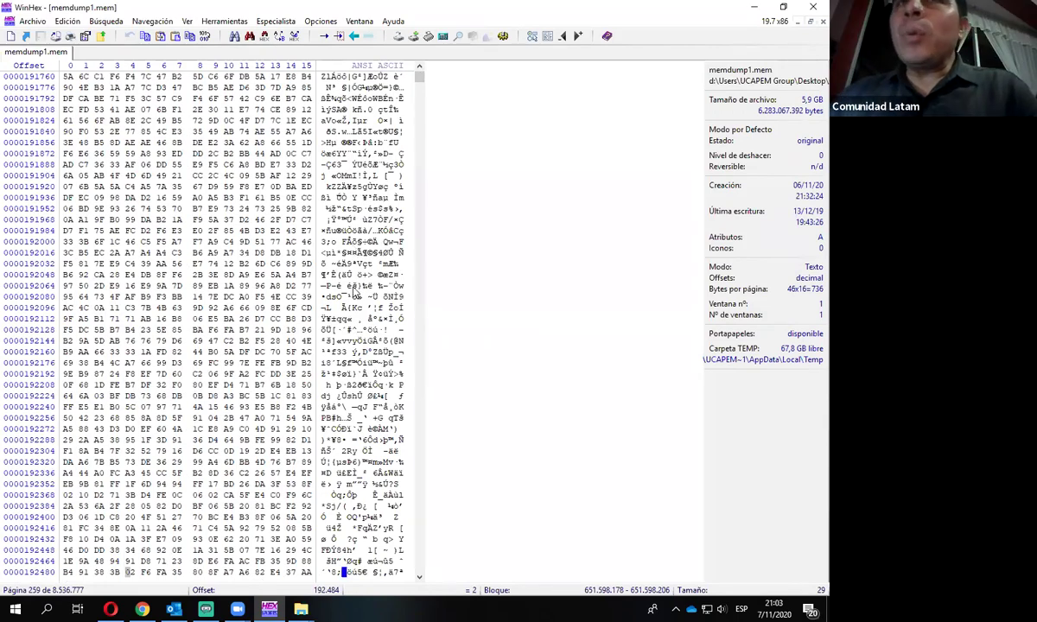
Step: Permanently delete all files in the desktop folder Archivos Recuperados, reopen the folder to check its contents, and minimize it
click(756, 7)
double_click(120, 346)
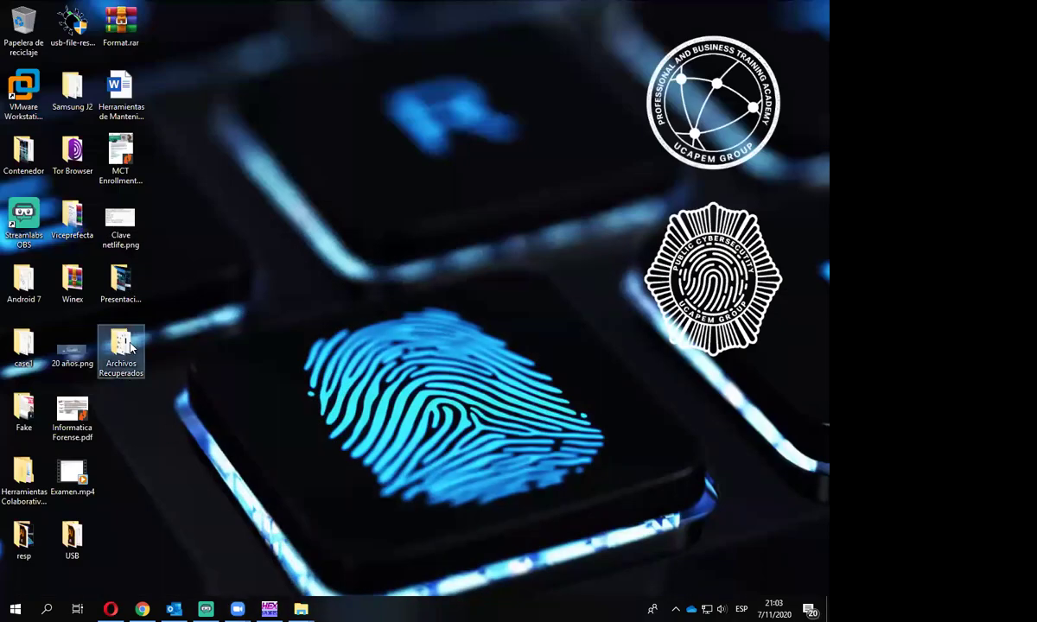
drag(429, 77, 501, 71)
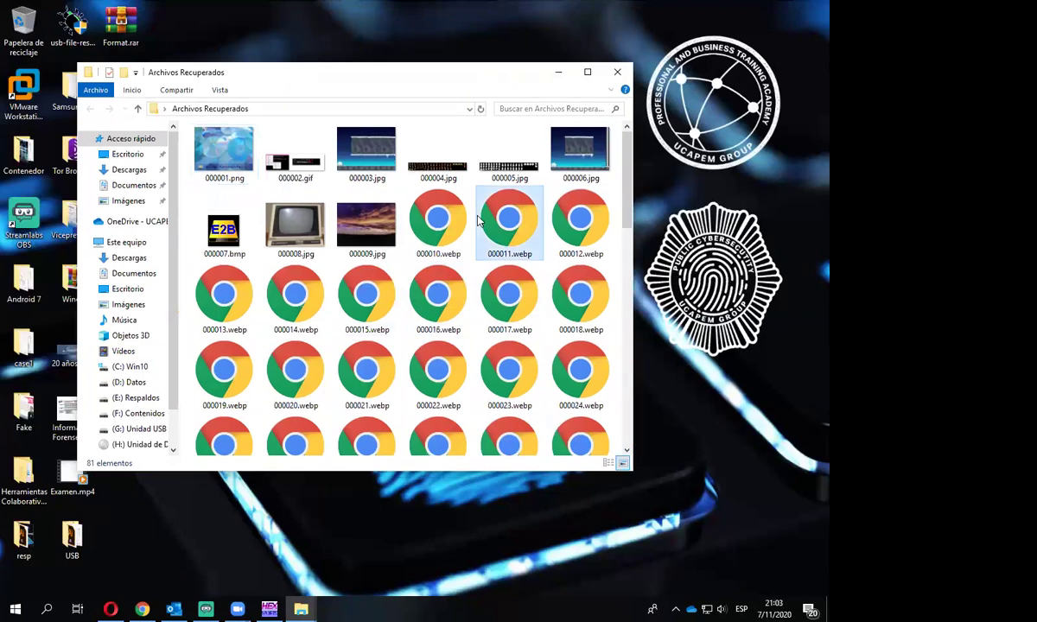
click(489, 226)
key(ctrl+a)
key(shift+Delete)
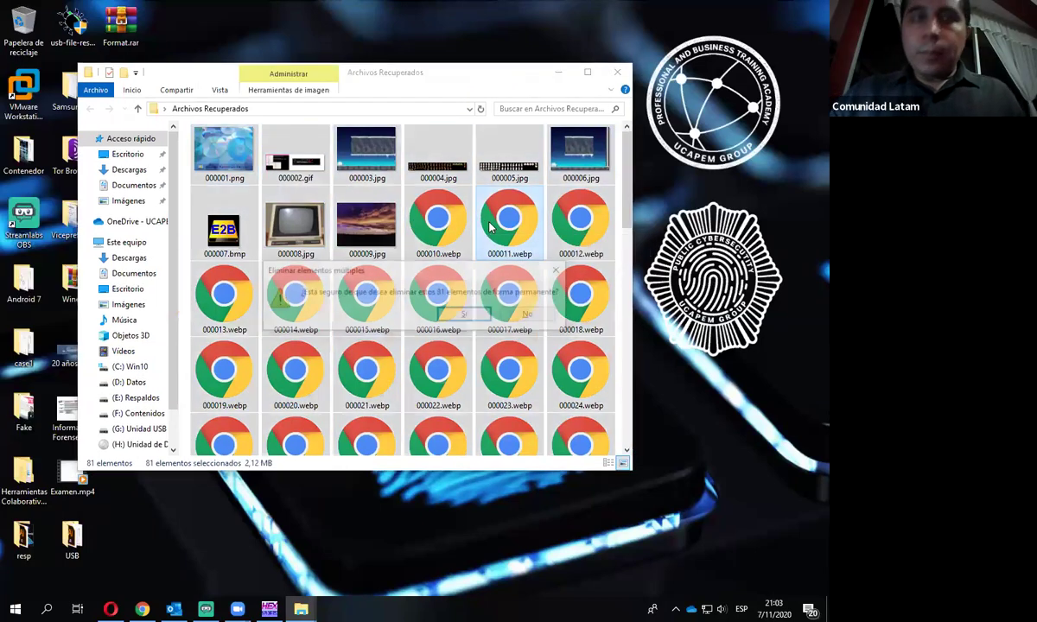
key(Return)
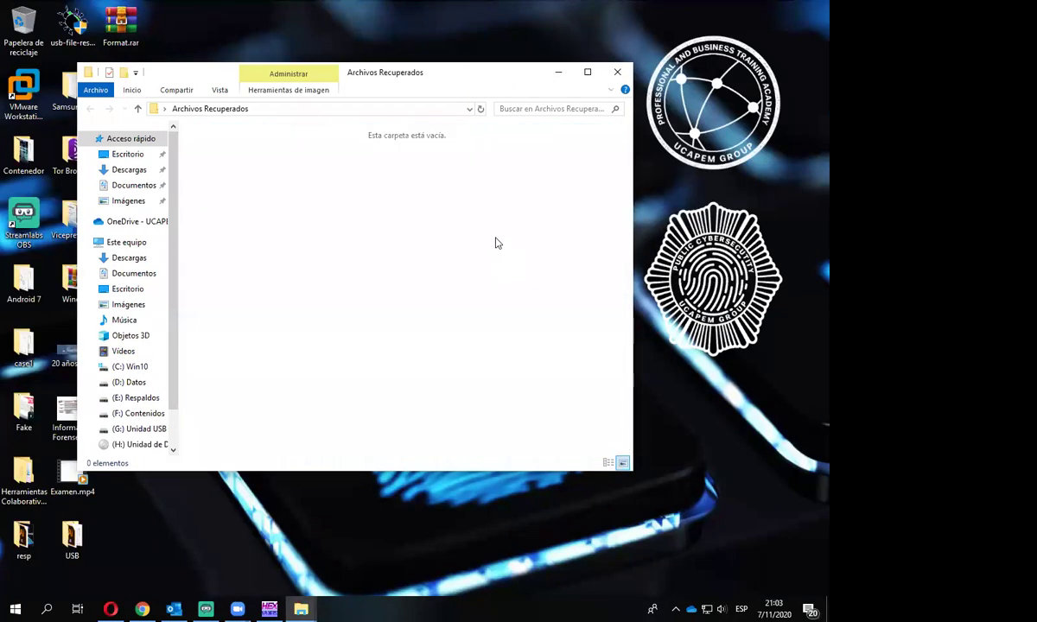
click(560, 75)
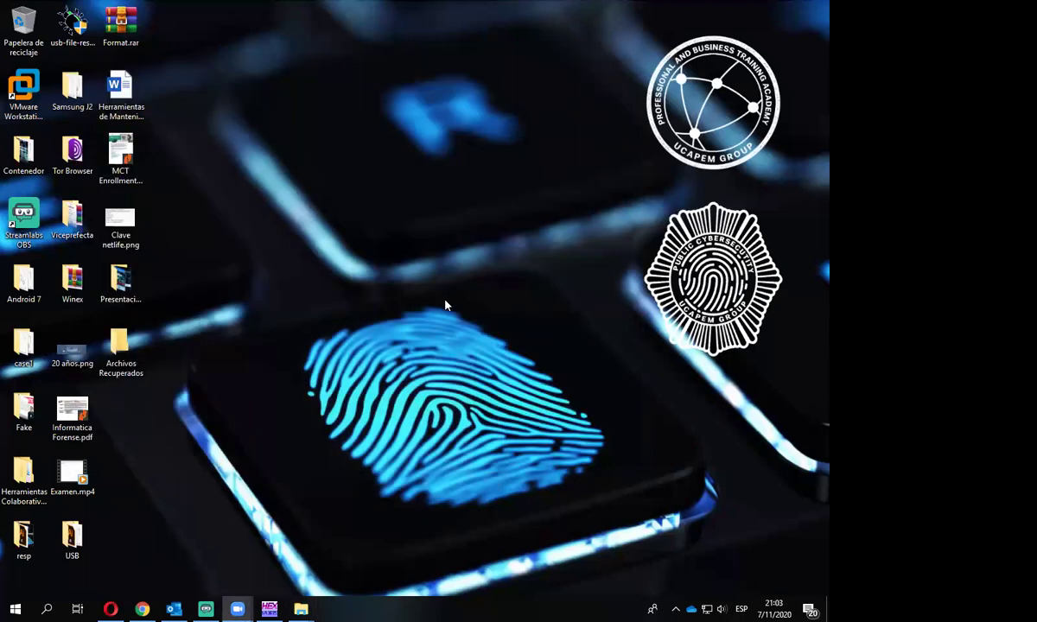
double_click(134, 350)
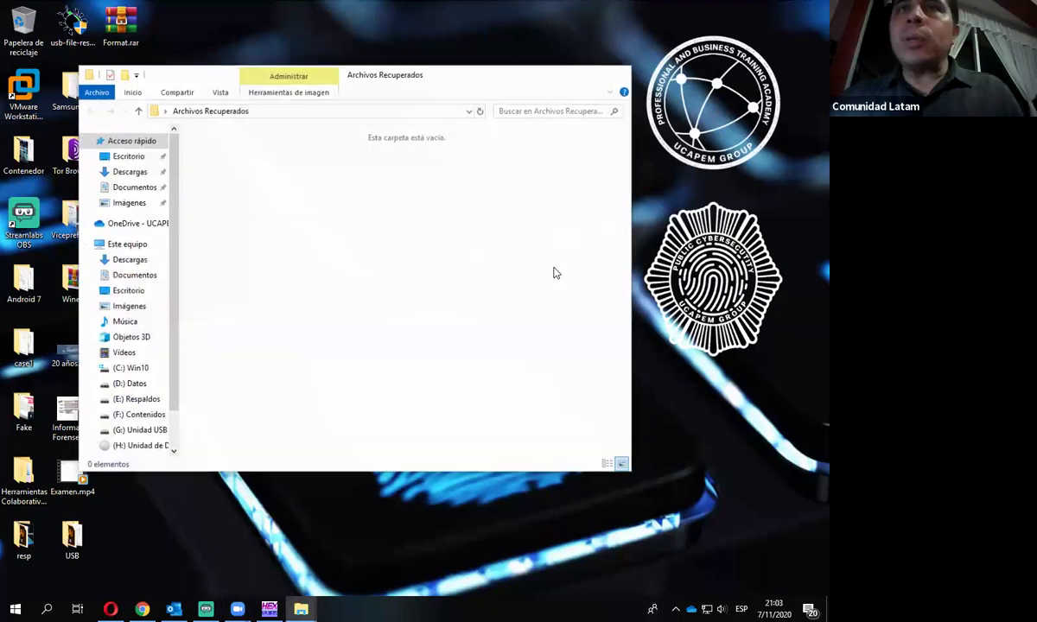
click(560, 75)
Step: Switch to WinHex and run file recovery on memdump1.mem for Pictures, E-mail and Internet types, saving to the desktop folder Archivos Recuperados
click(270, 609)
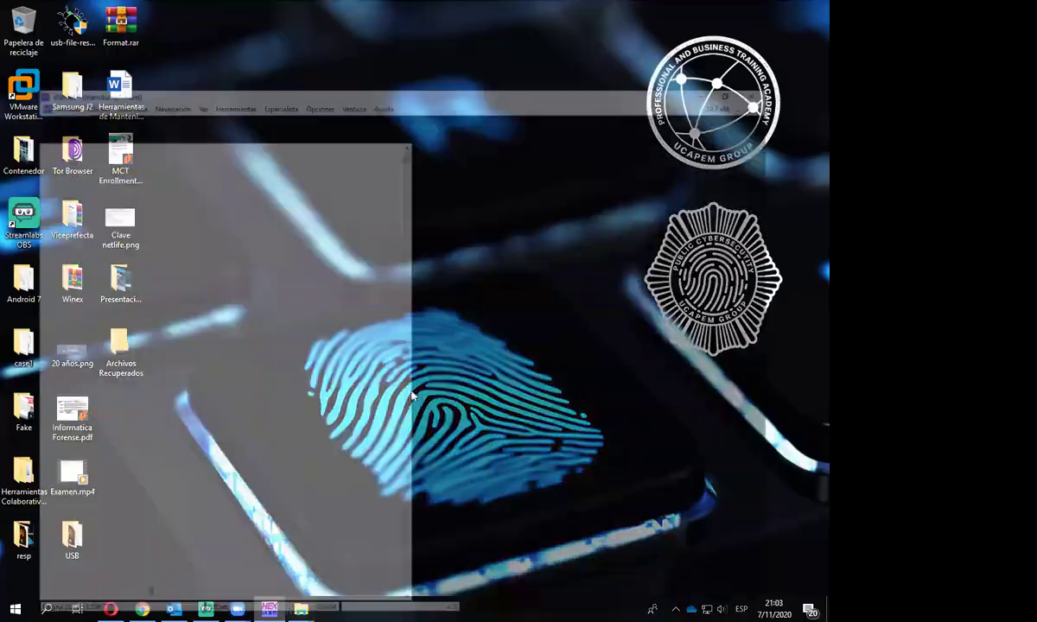
scroll(363, 177, up, 6)
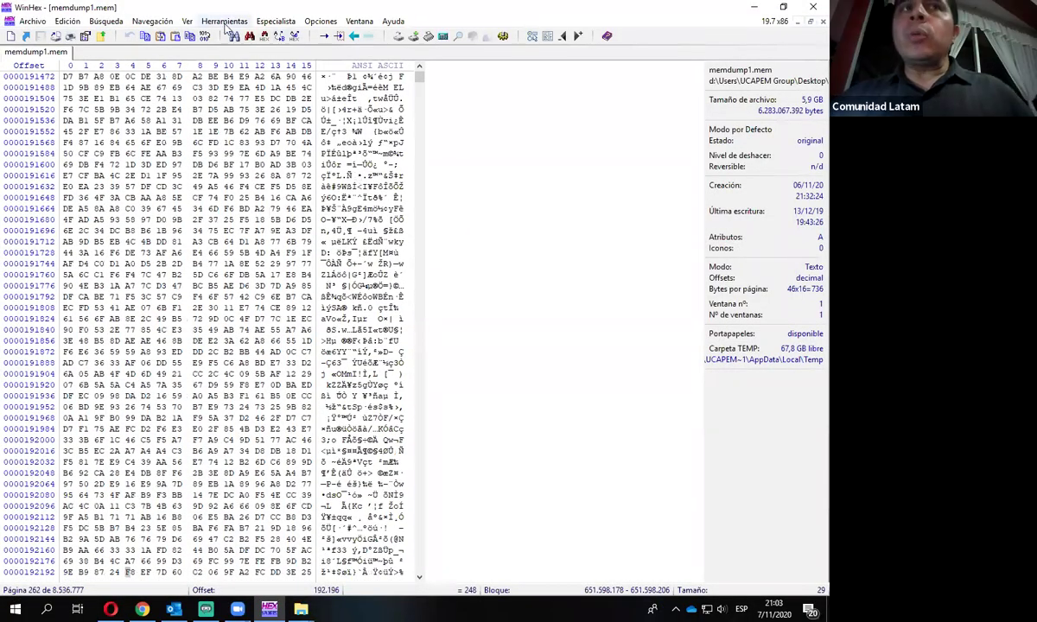
click(225, 21)
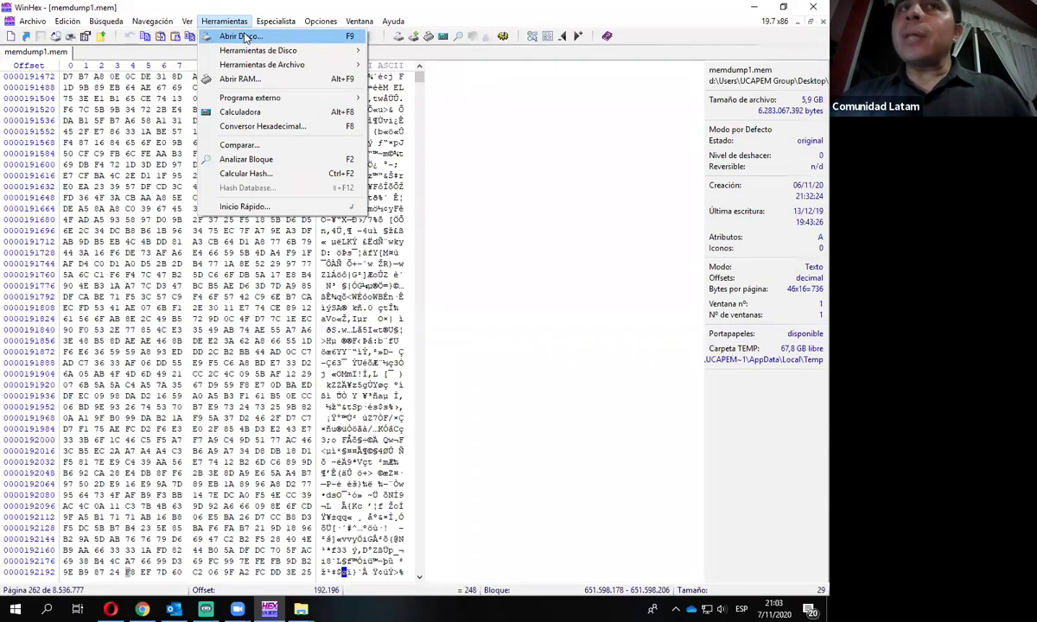
mouse_move(255, 56)
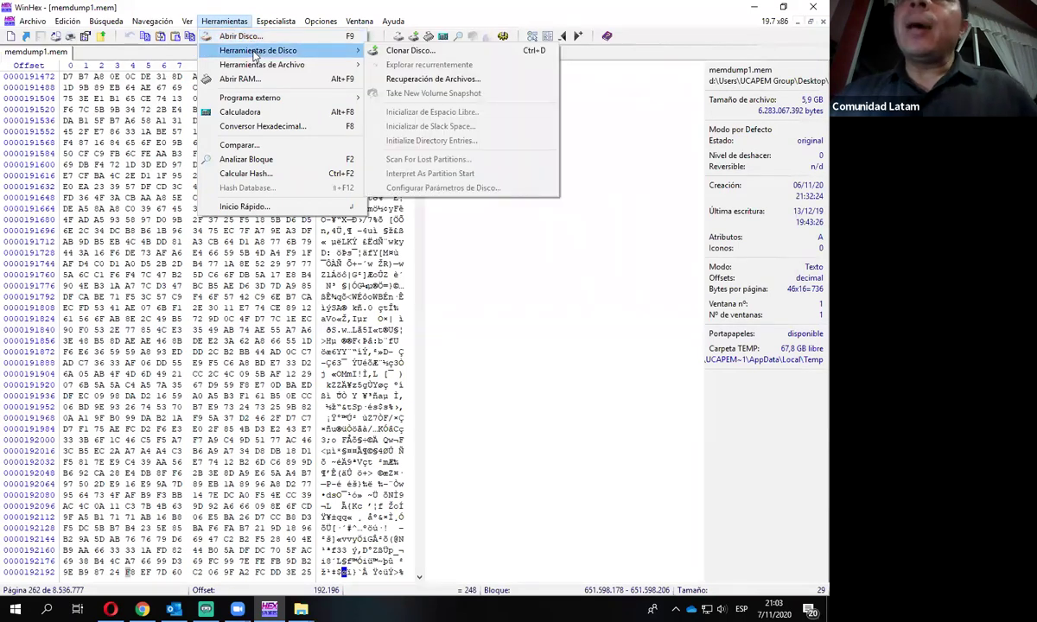
click(481, 83)
click(432, 347)
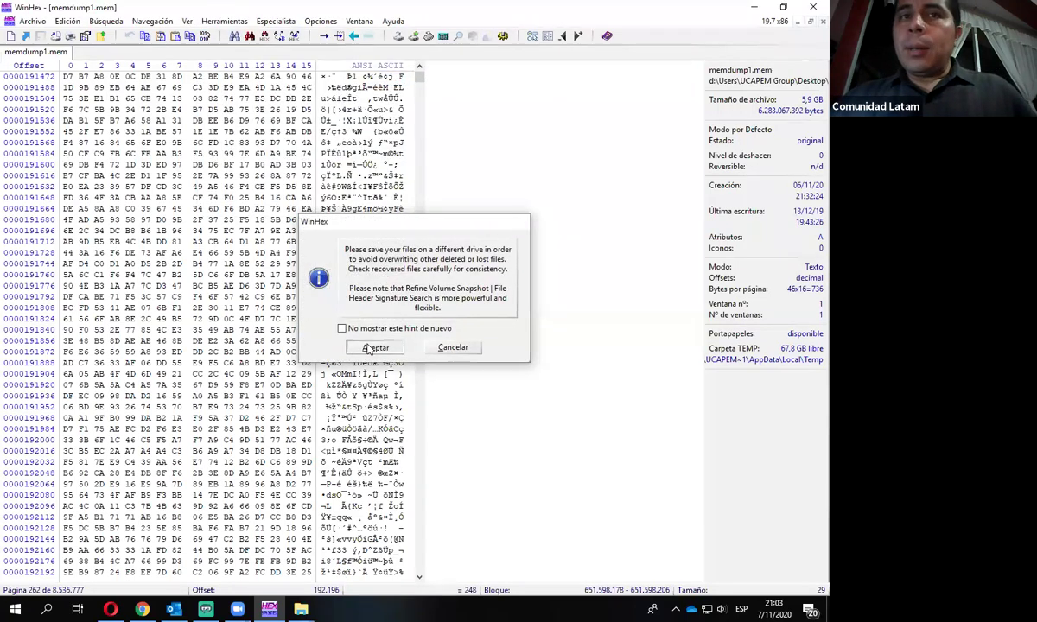
drag(506, 128, 530, 111)
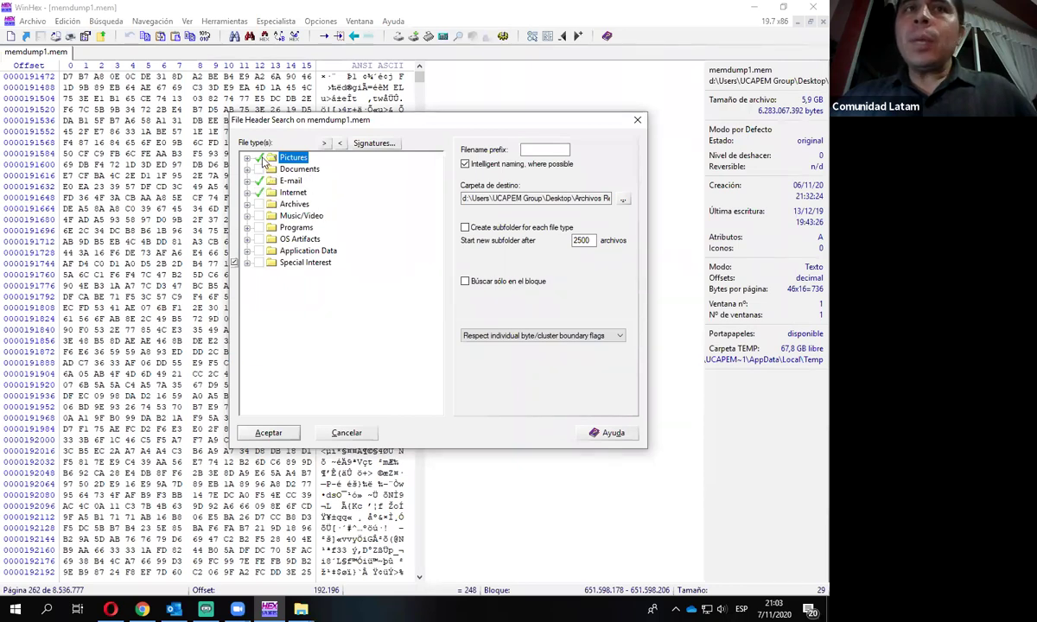
click(623, 201)
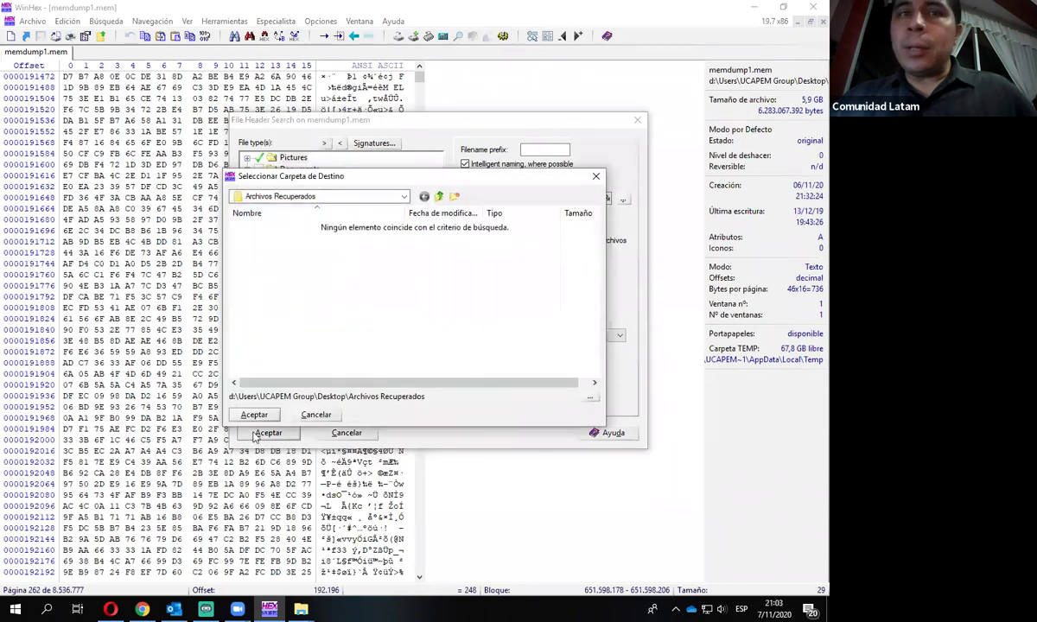
click(254, 415)
click(268, 433)
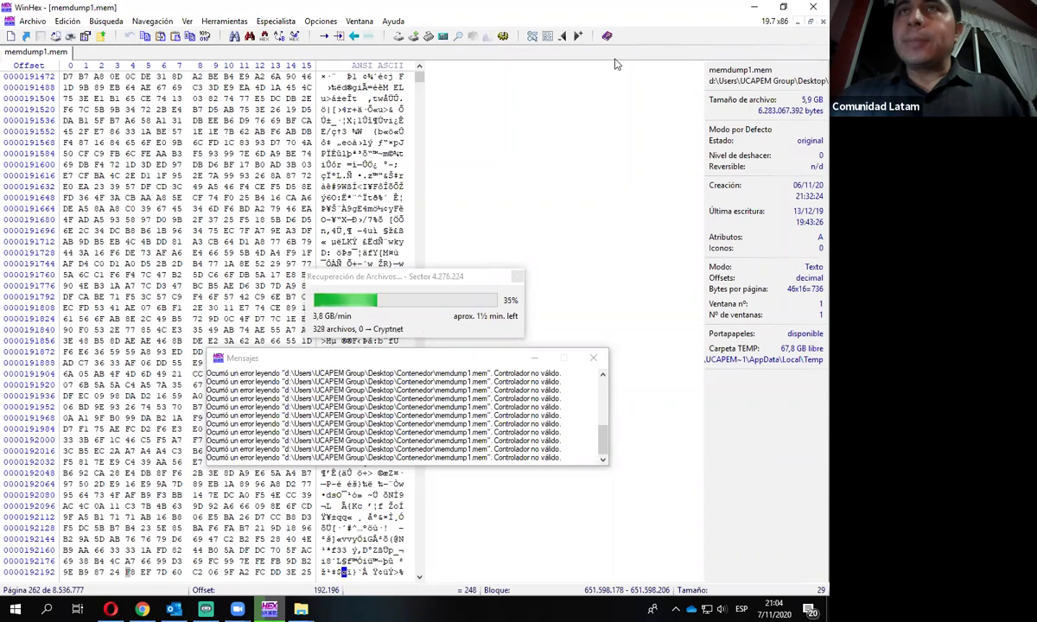
Step: Switch to File Explorer and show the Archivos Recuperados folder in a maximized window
mouse_move(301, 609)
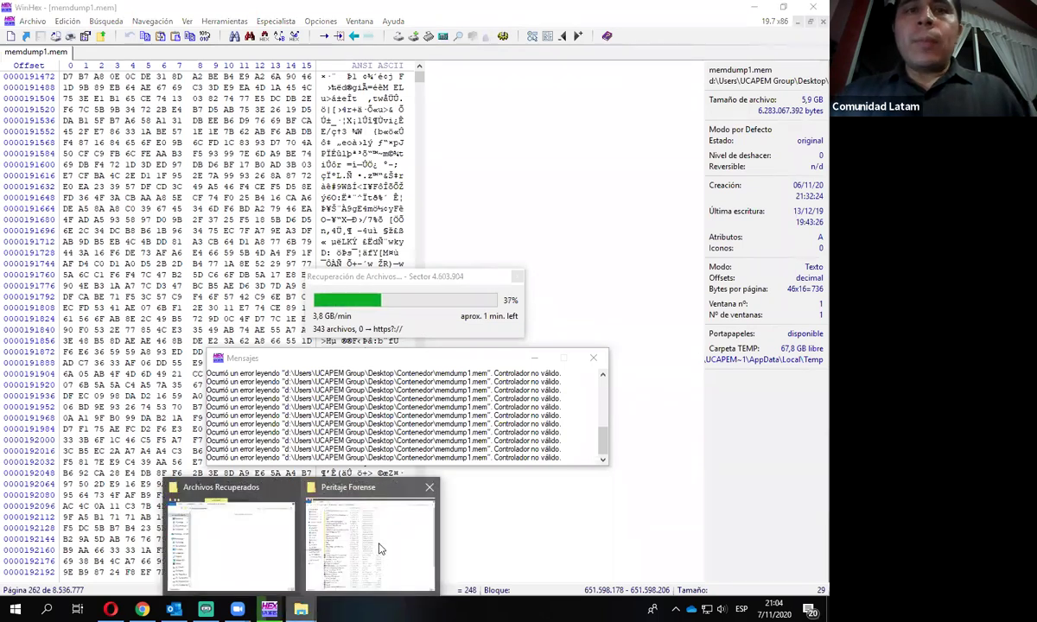
click(381, 545)
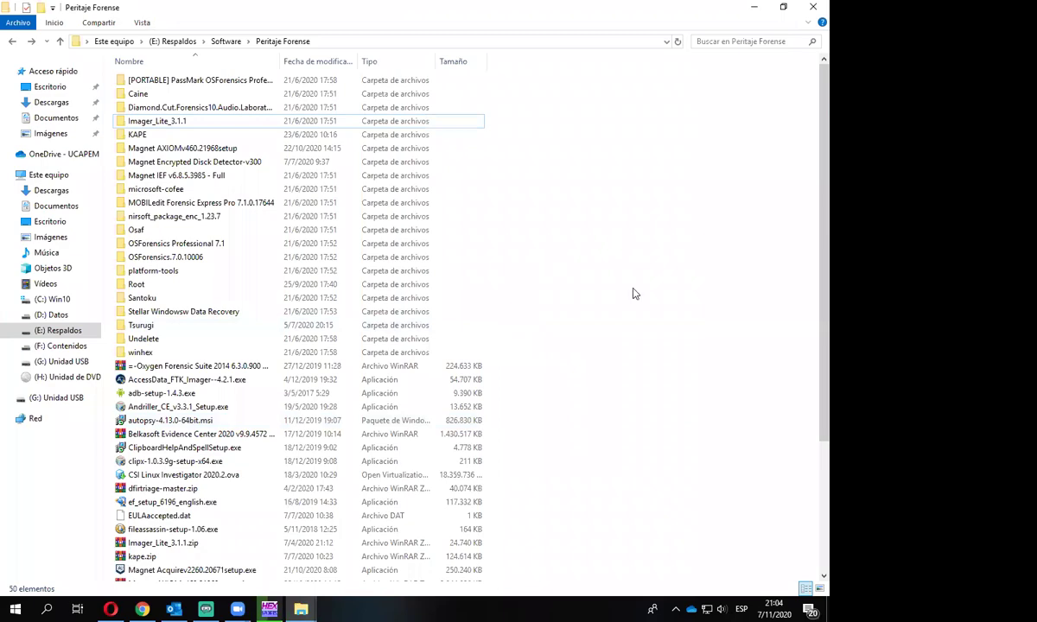
click(269, 610)
click(299, 610)
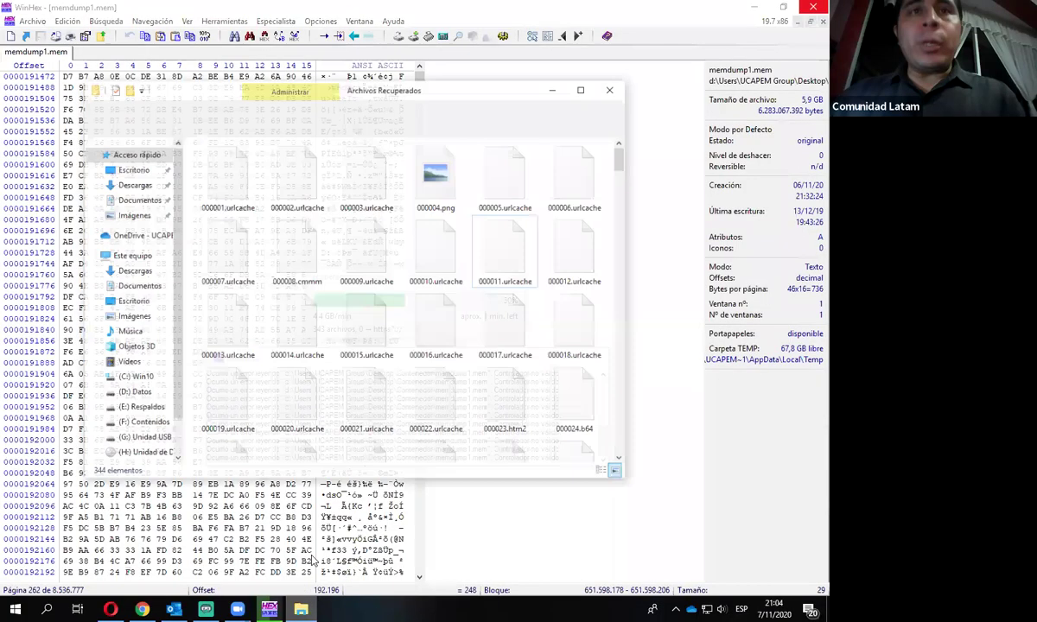
click(587, 72)
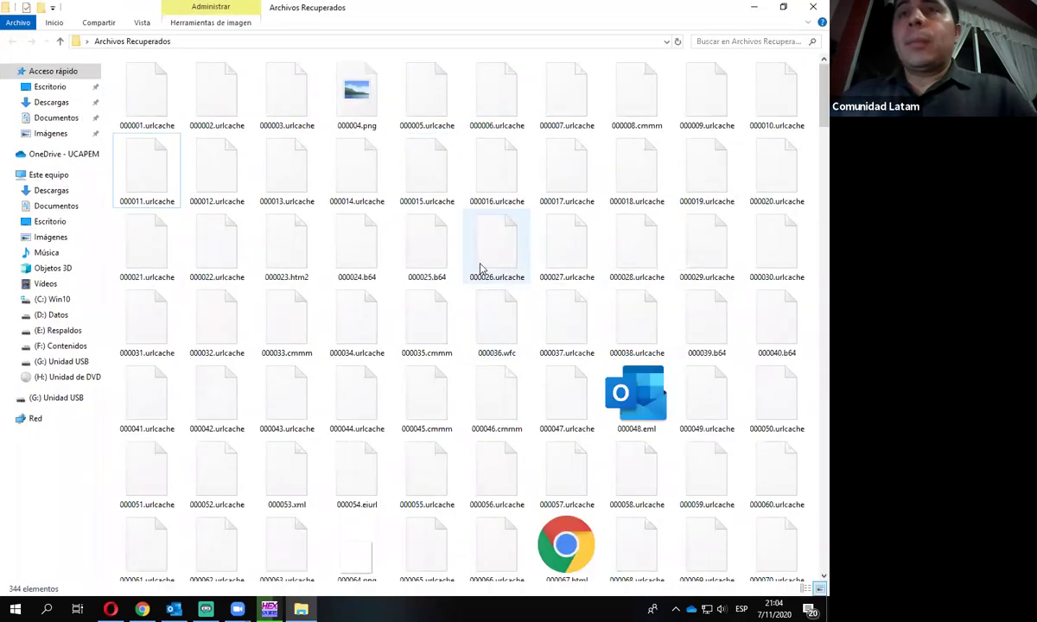
Step: Try to open the recovered image 000004.png
click(367, 96)
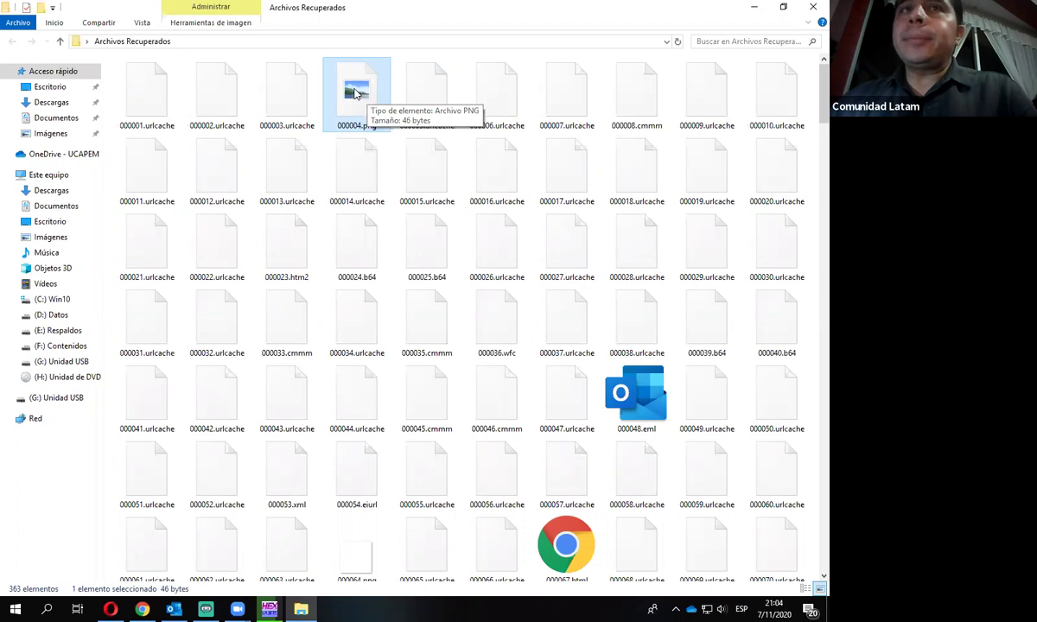
double_click(352, 89)
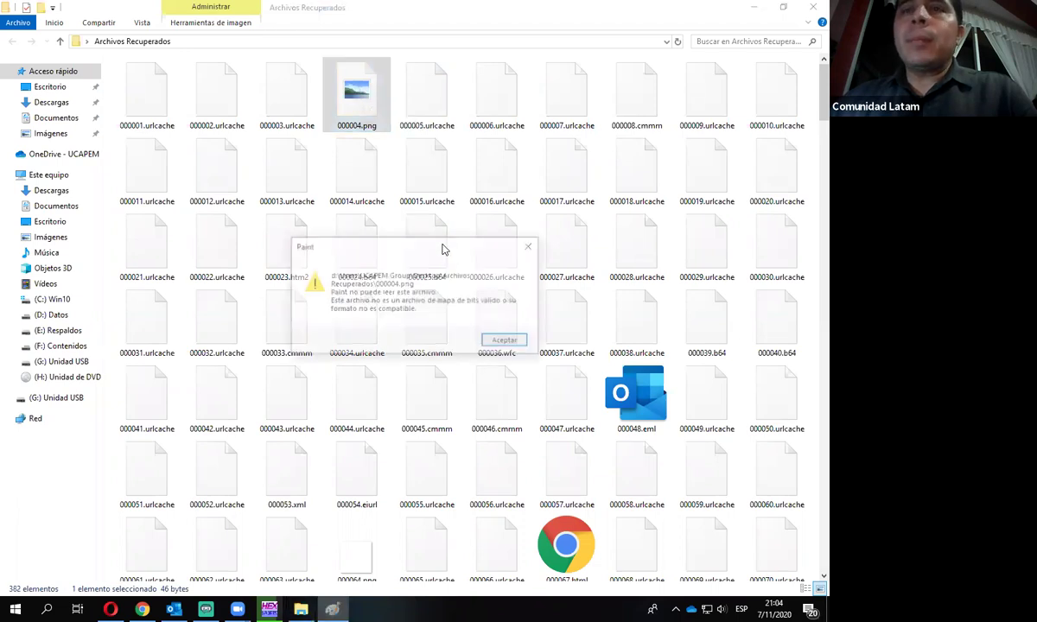
click(510, 344)
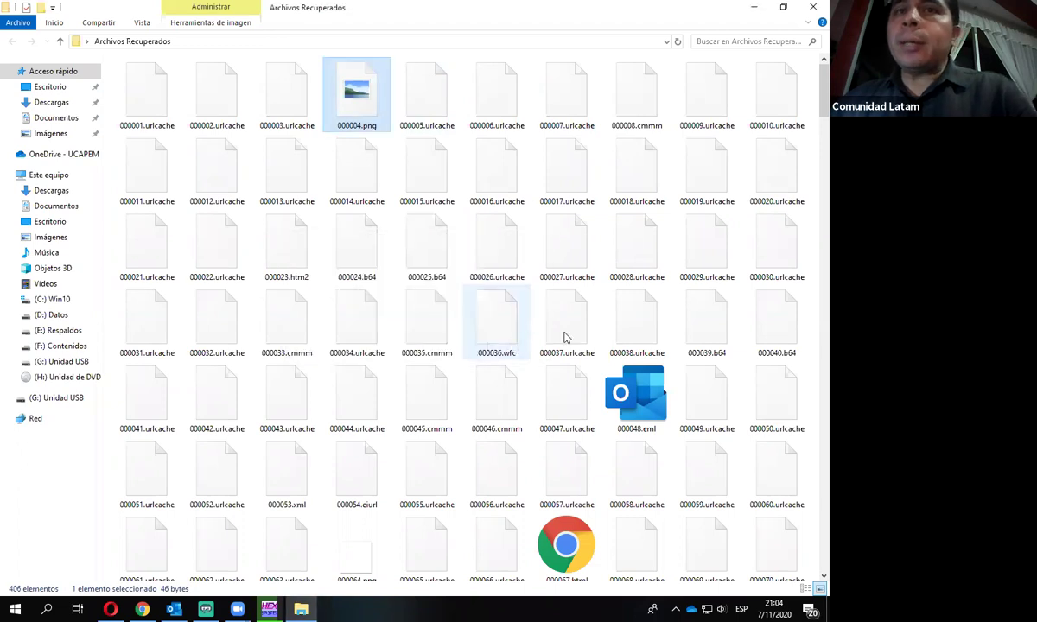
Step: Open the recovered e-mail file 000048.eml with Notepad instead of Outlook
click(637, 394)
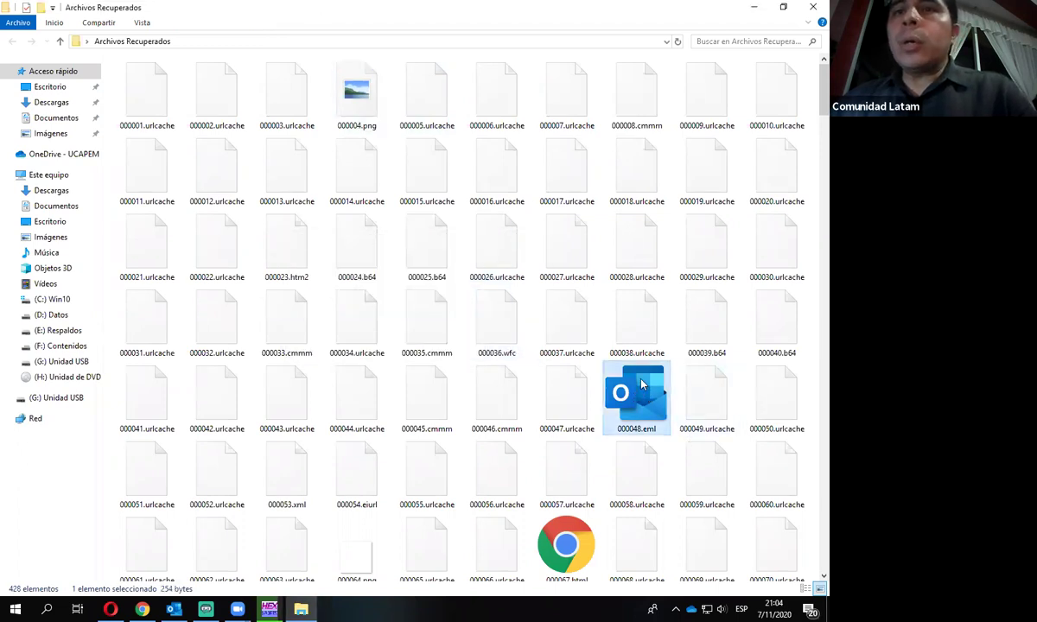
right_click(641, 385)
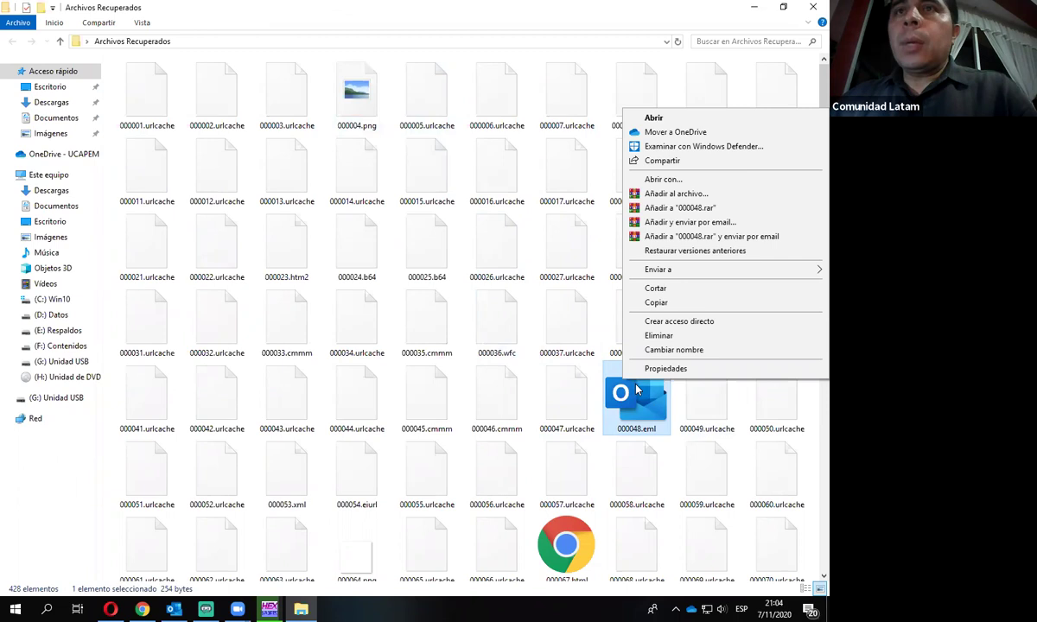
click(661, 179)
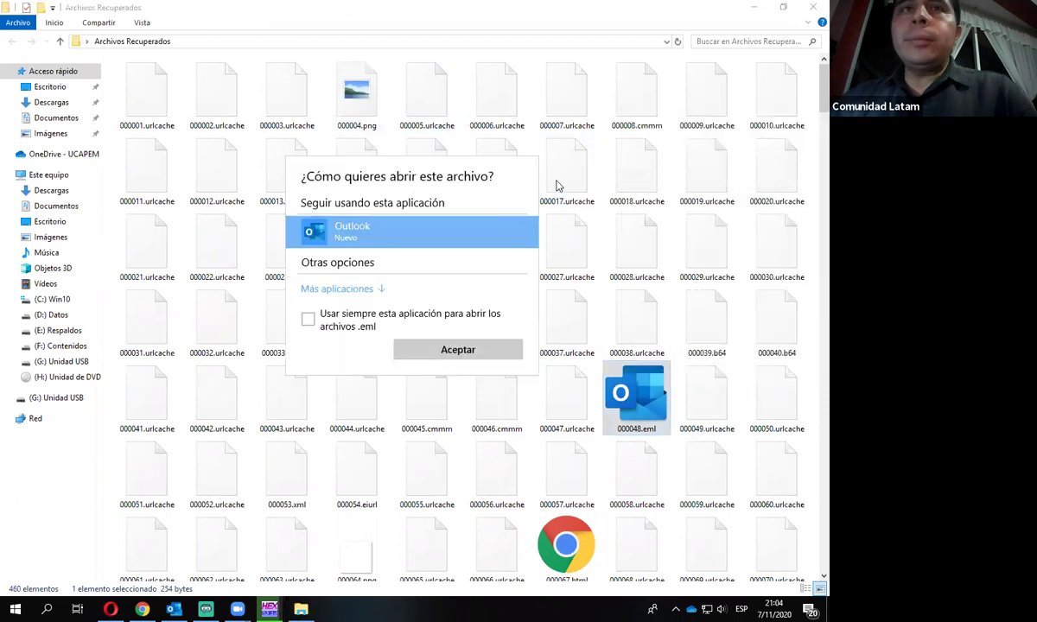
click(378, 289)
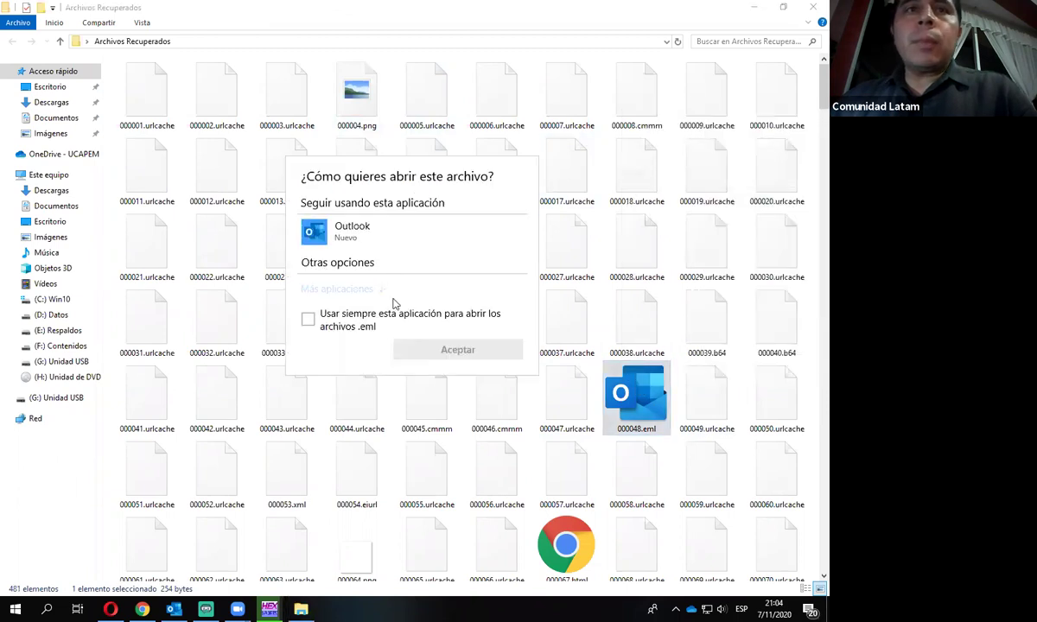
double_click(397, 322)
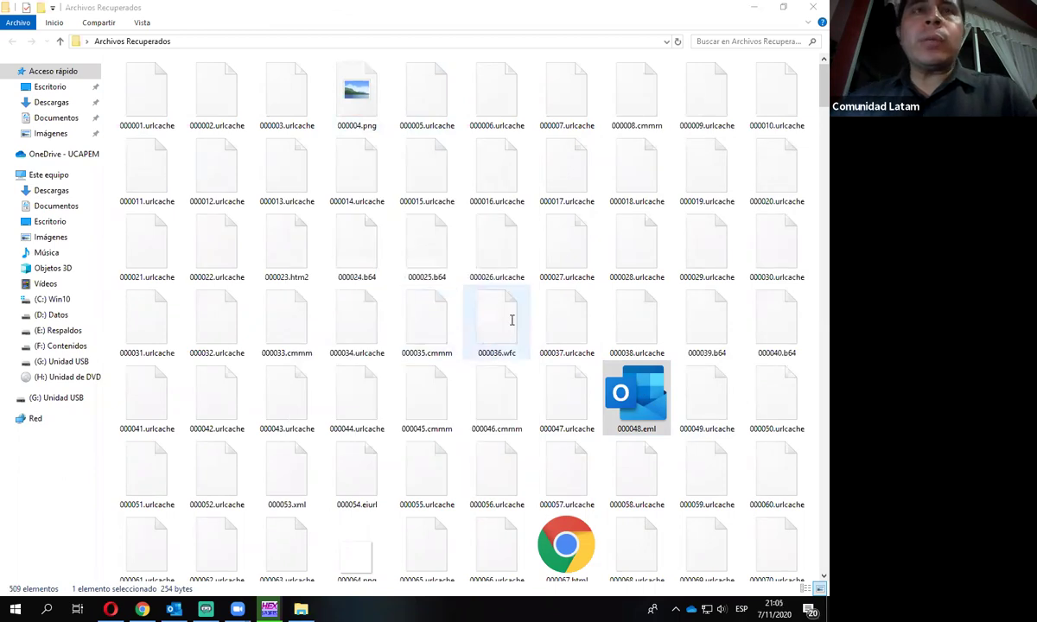
click(280, 179)
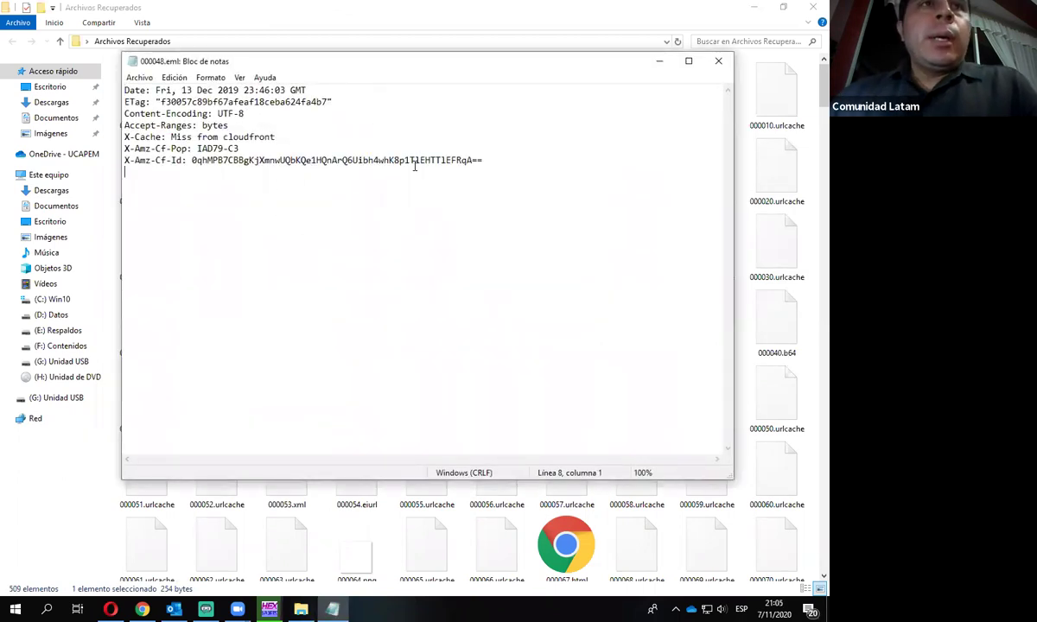
Step: Highlight the header lines from ETag through X-Amz-Cf-Id in 000048.eml, and close the file
shift+click(204, 99)
drag(482, 161, 208, 113)
click(720, 61)
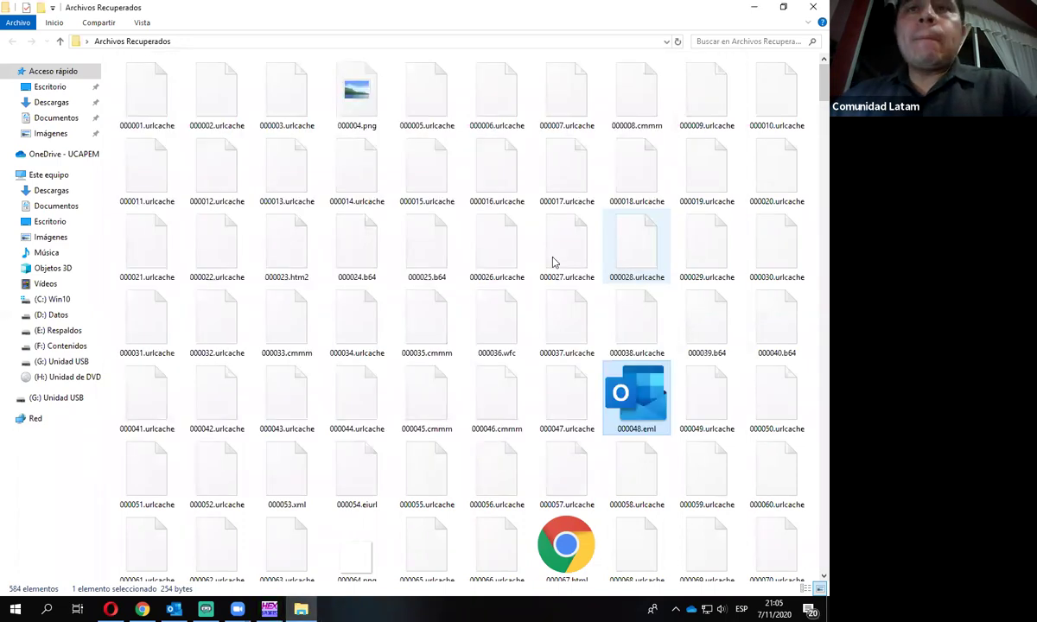
Step: View the recovered image 000101.jpg in Paint, close it, and browse further through the recovered files
scroll(553, 262, down, 5)
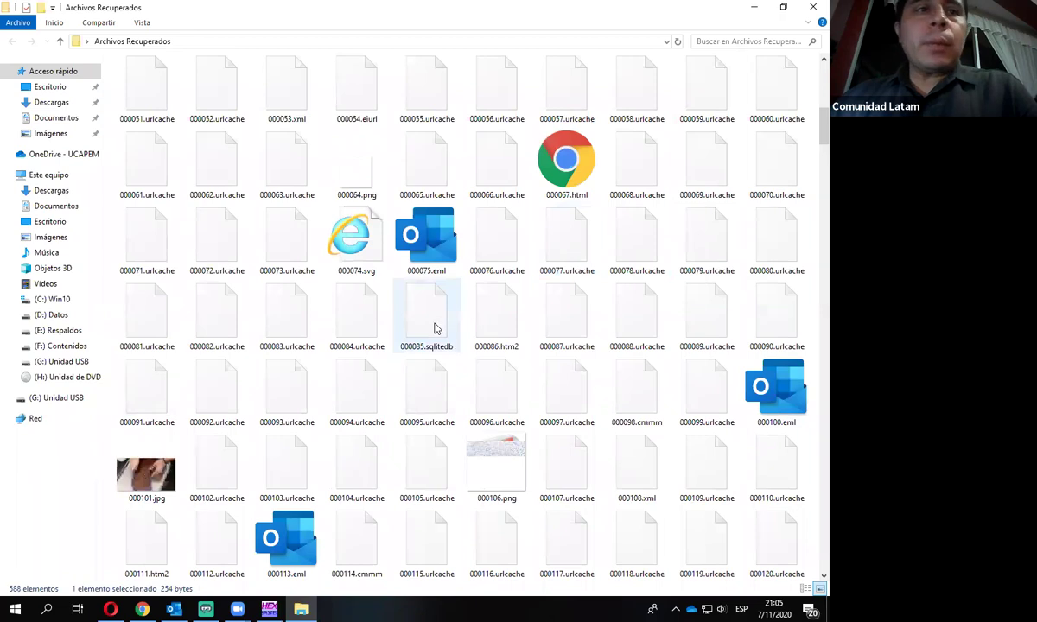
scroll(436, 328, down, 3)
double_click(146, 247)
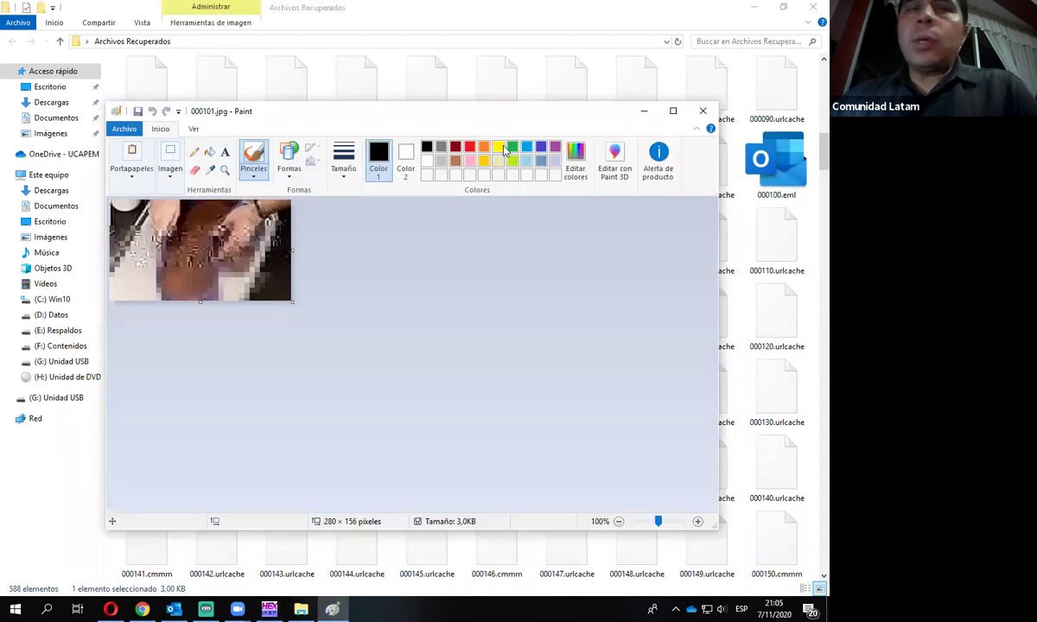
drag(389, 111, 408, 95)
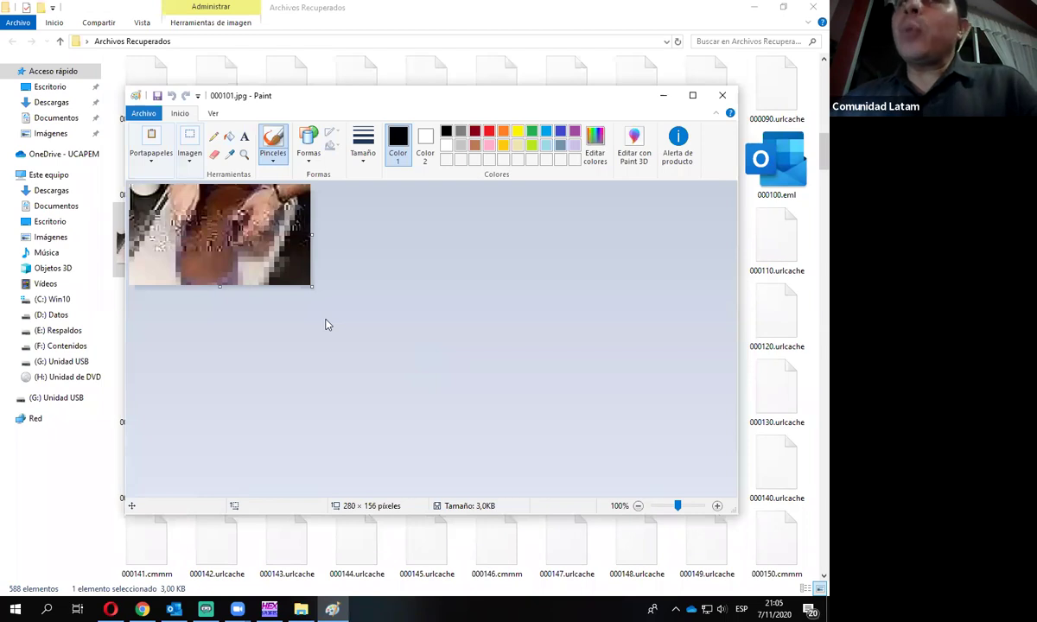
click(722, 95)
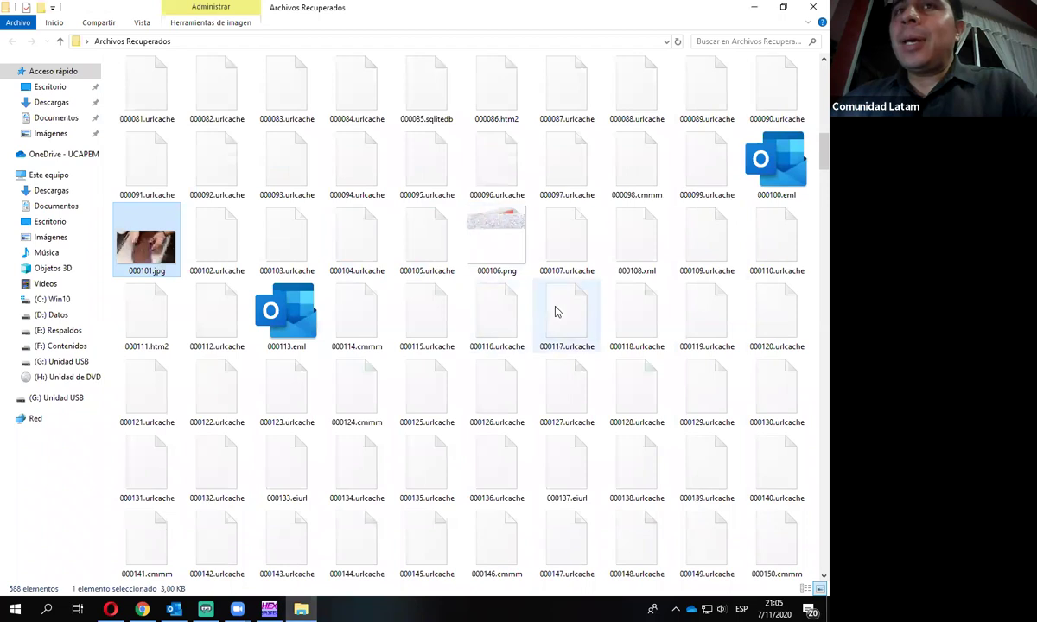
scroll(555, 302, down, 3)
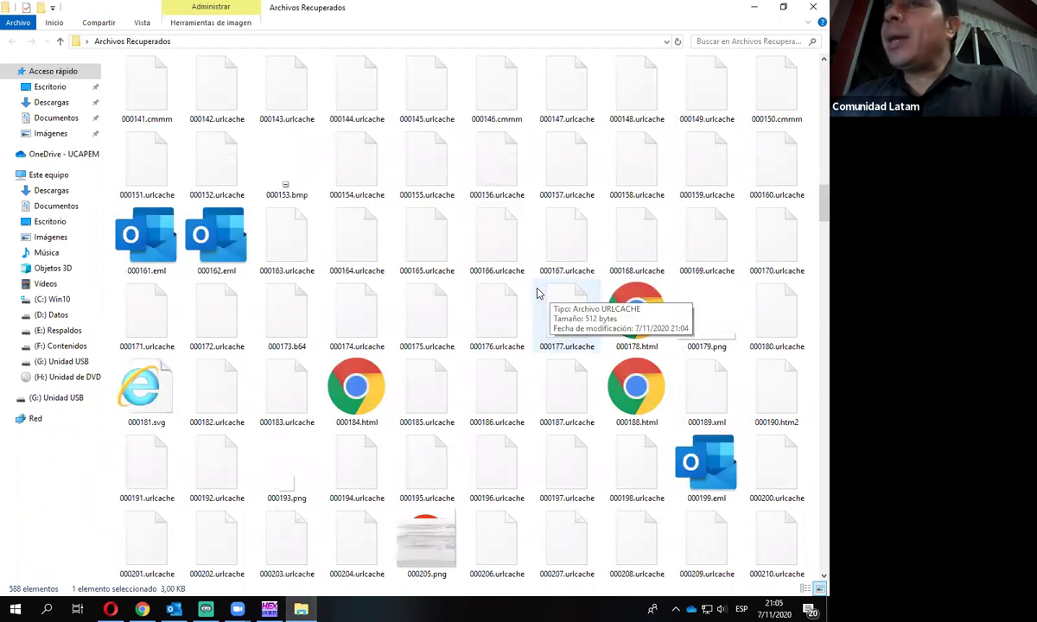
Step: Browse to the end of the recovered files, view 000568.html in Chrome, and return to the folder after closing the page
scroll(501, 267, down, 2)
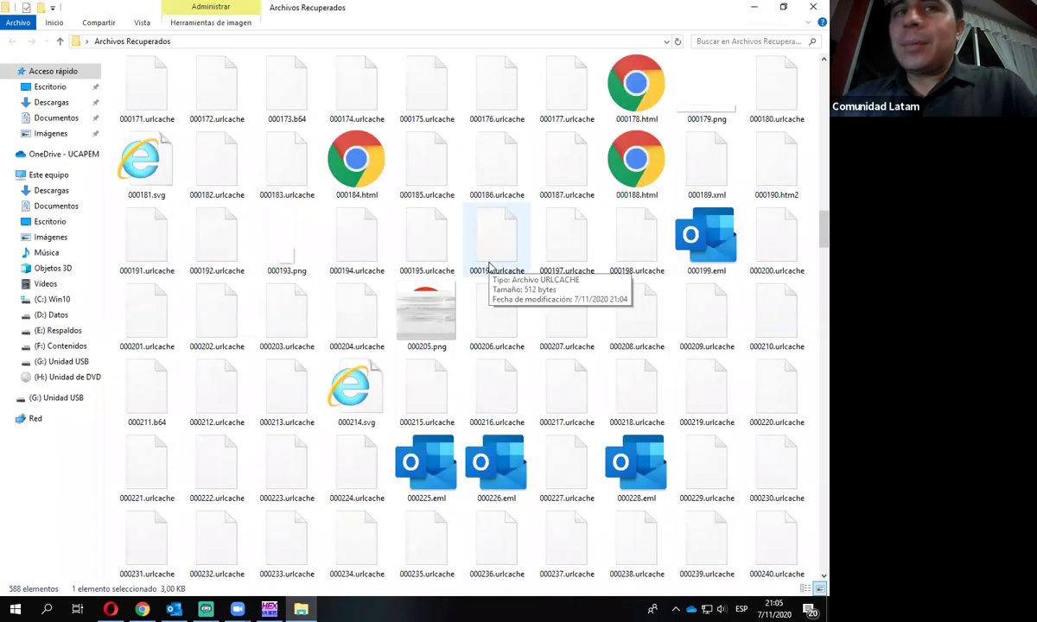
scroll(544, 276, down, 2)
scroll(619, 322, up, 3)
scroll(615, 314, down, 9)
scroll(611, 315, down, 15)
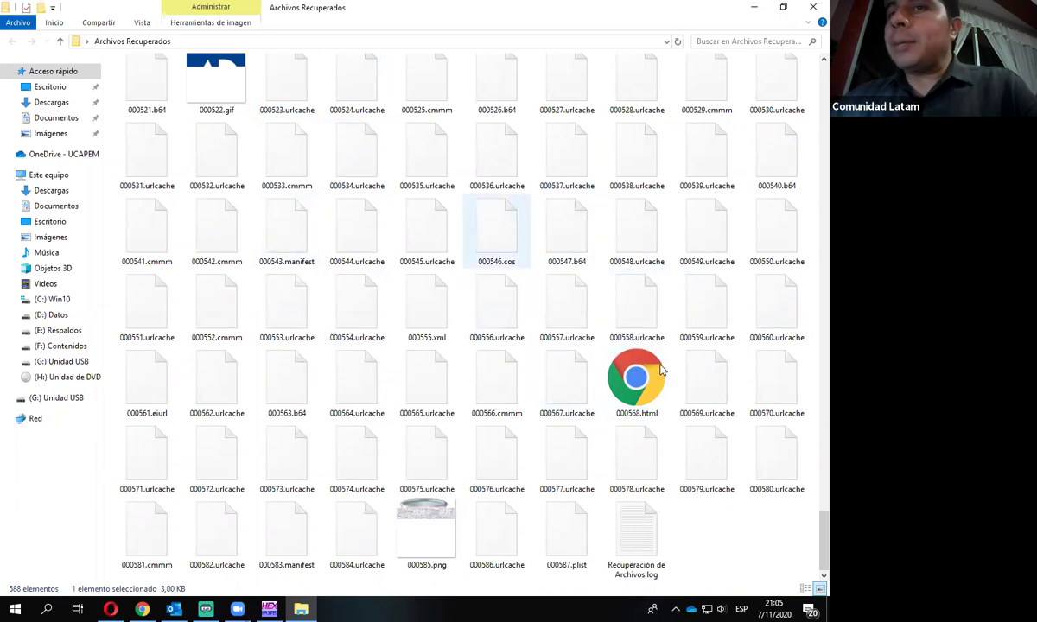
double_click(615, 368)
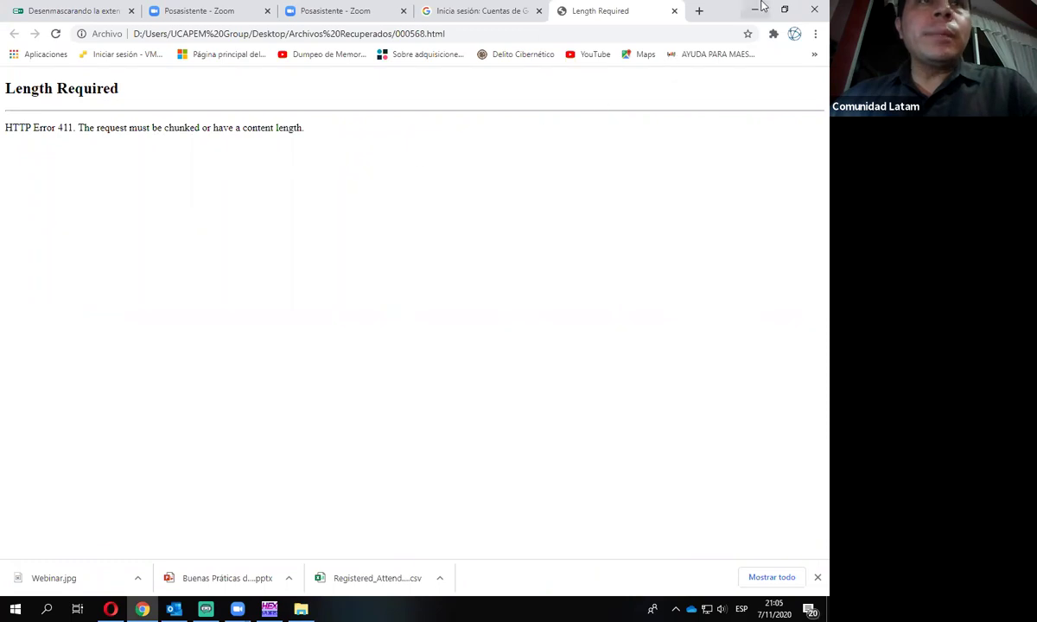
click(675, 12)
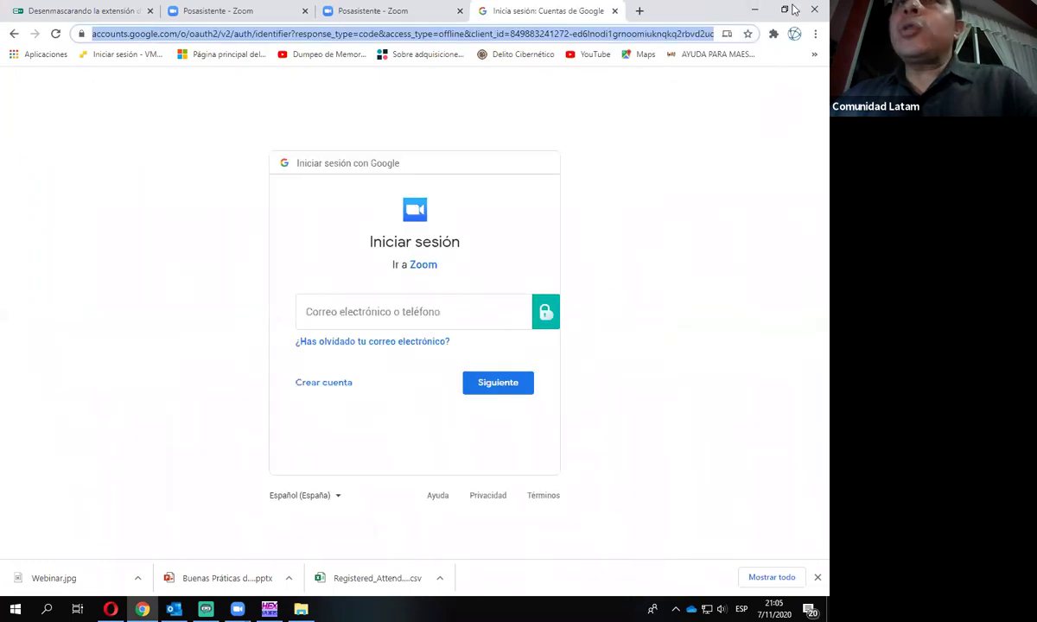
click(755, 12)
Step: View the recovered web page 000398.html in Chrome, close it, and return to the Archivos Recuperados folder
scroll(602, 375, down, 10)
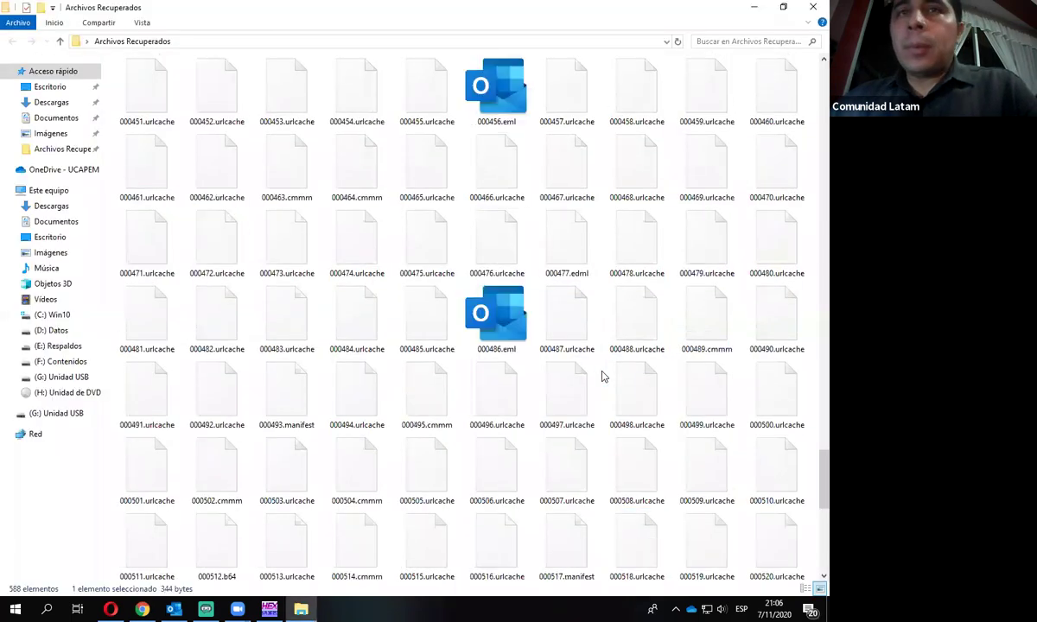
scroll(602, 373, up, 3)
double_click(596, 302)
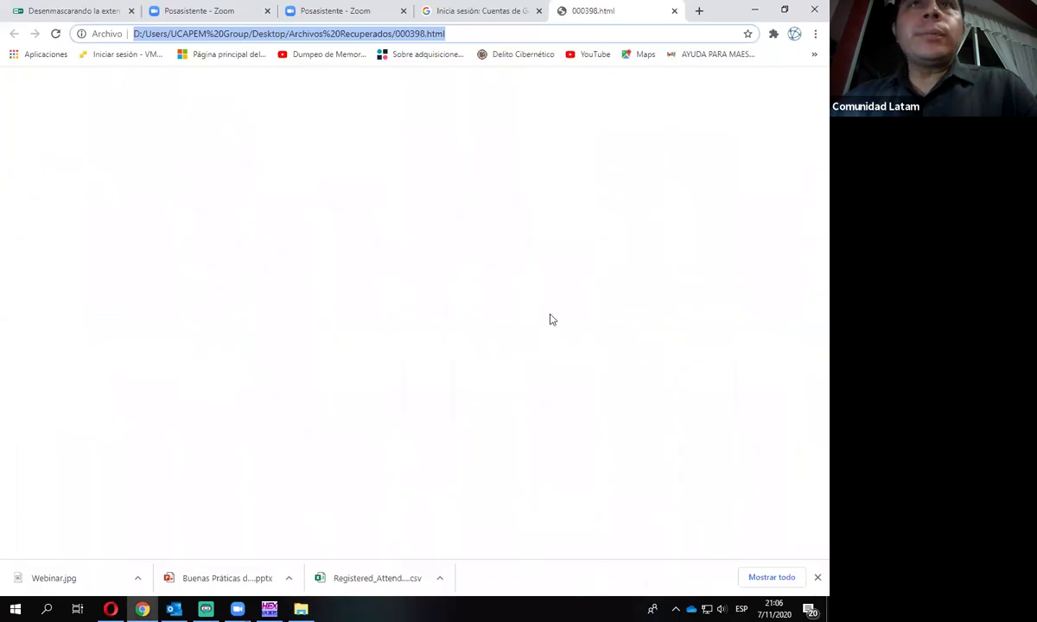
click(674, 12)
key(alt+Tab)
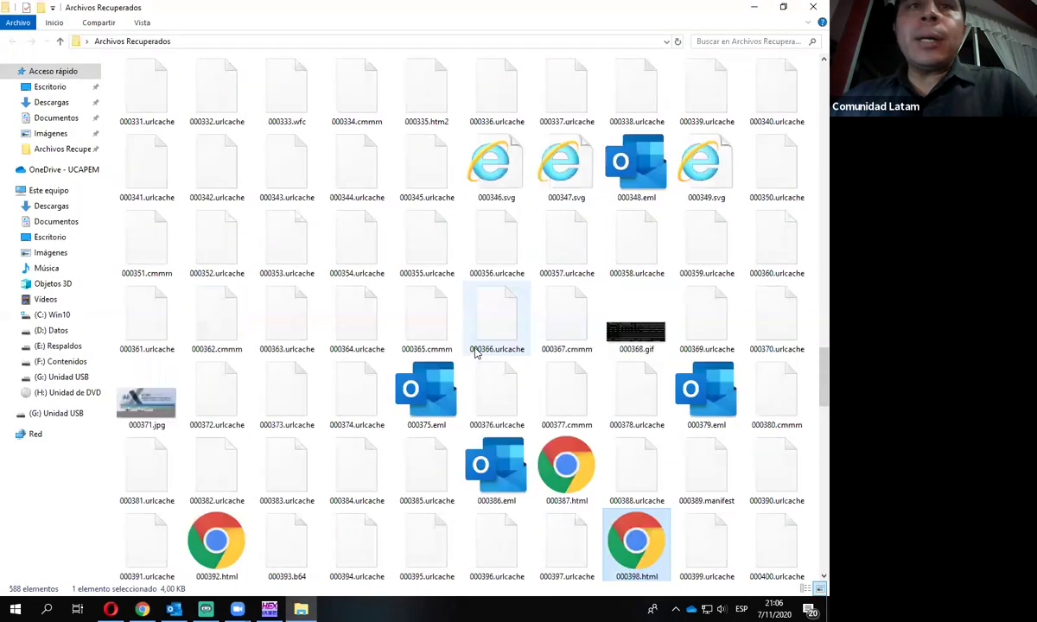
Step: View the recovered FTK Imager pages 000327.html and 000286.html in Chrome, closing each one and returning to the folder
double_click(523, 222)
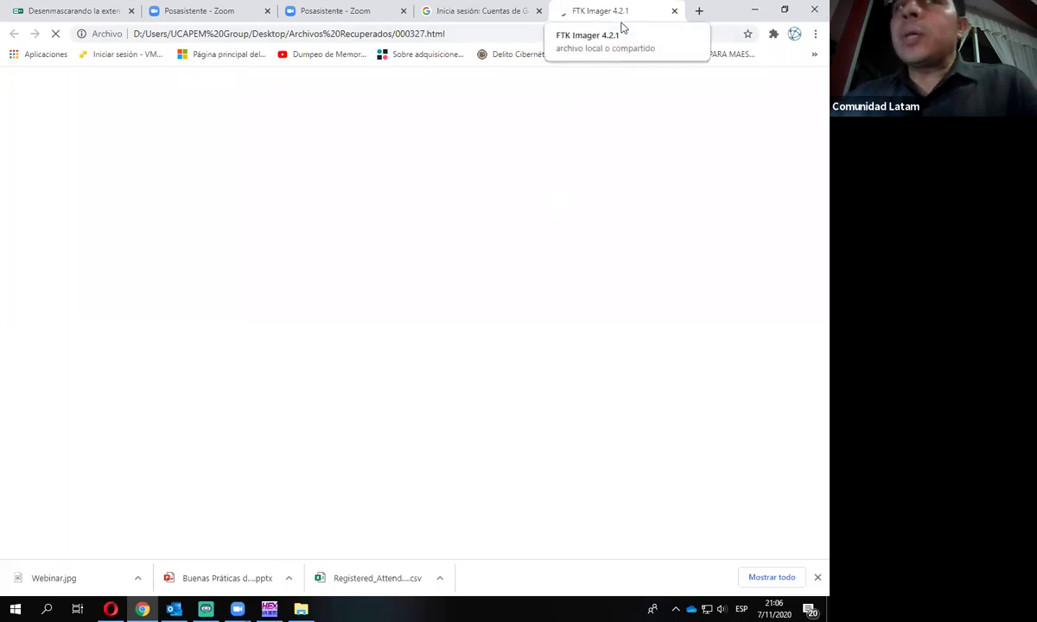
click(675, 13)
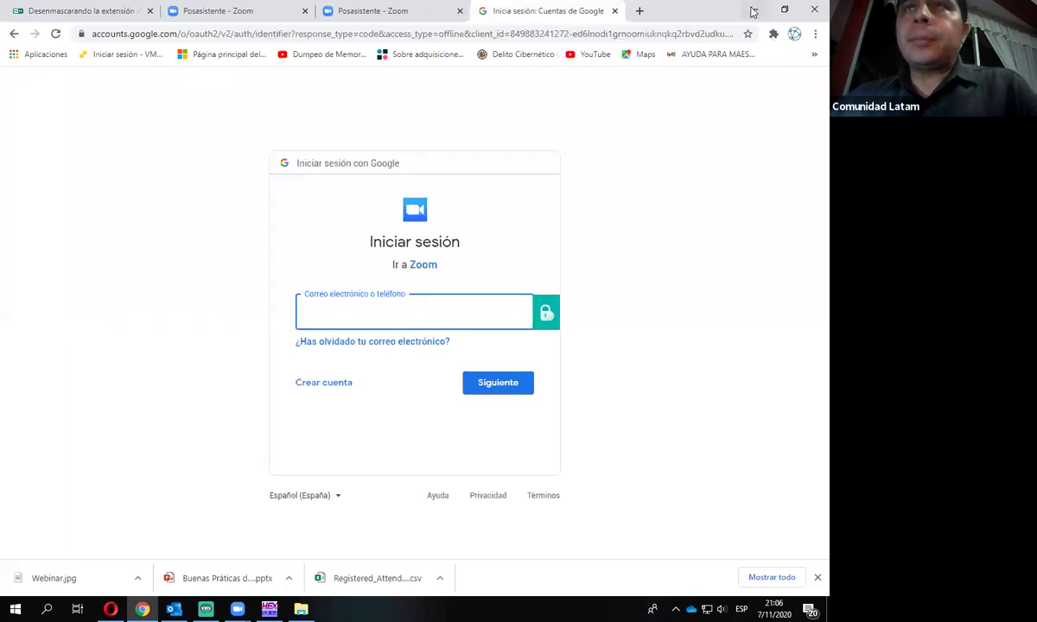
click(755, 11)
scroll(562, 312, up, 3)
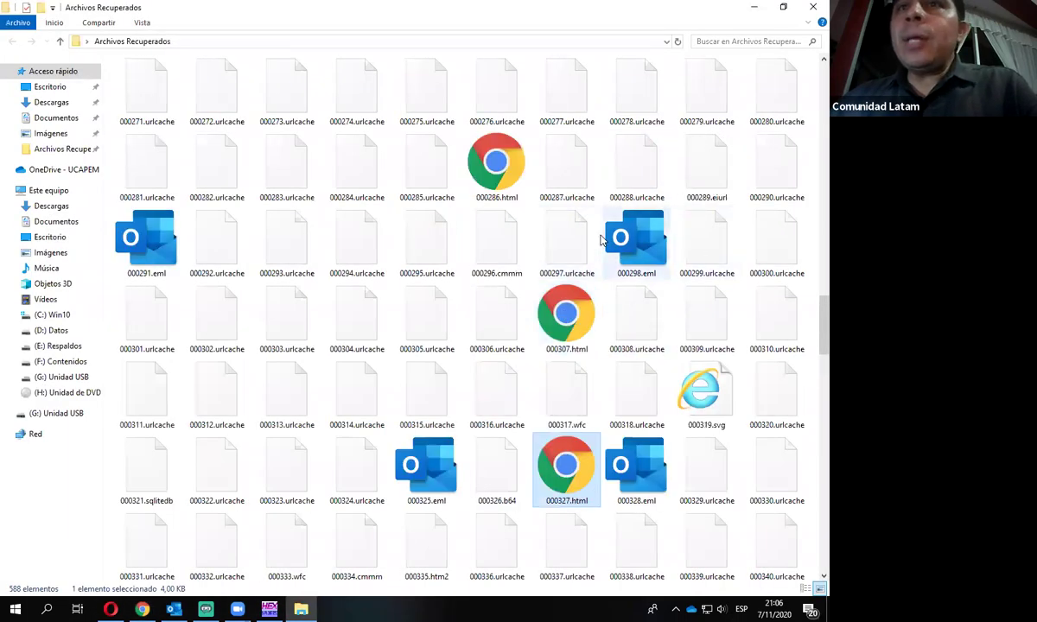
double_click(480, 160)
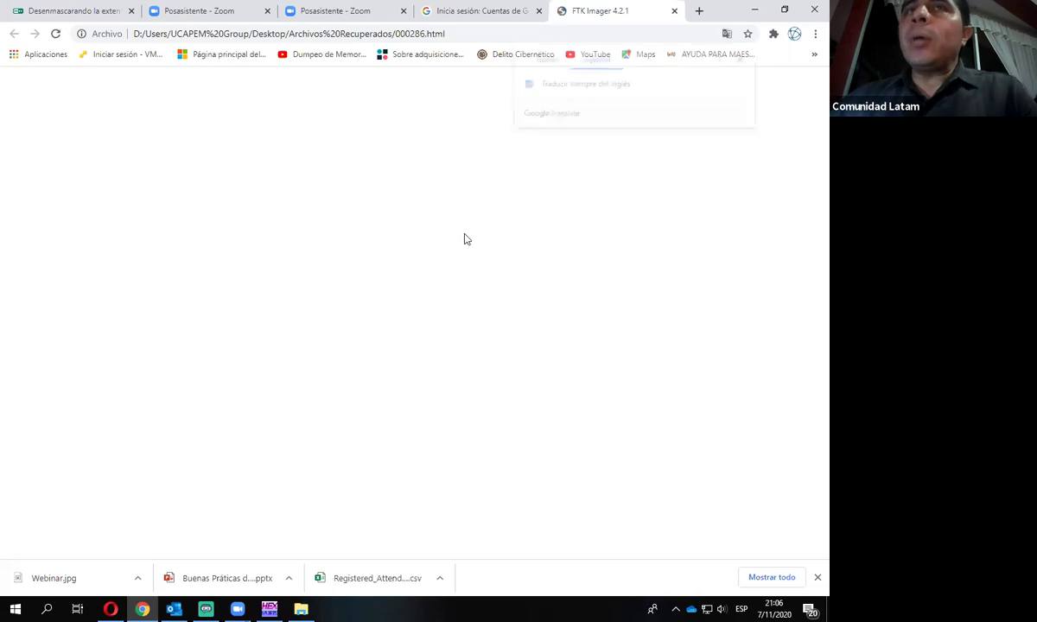
click(675, 11)
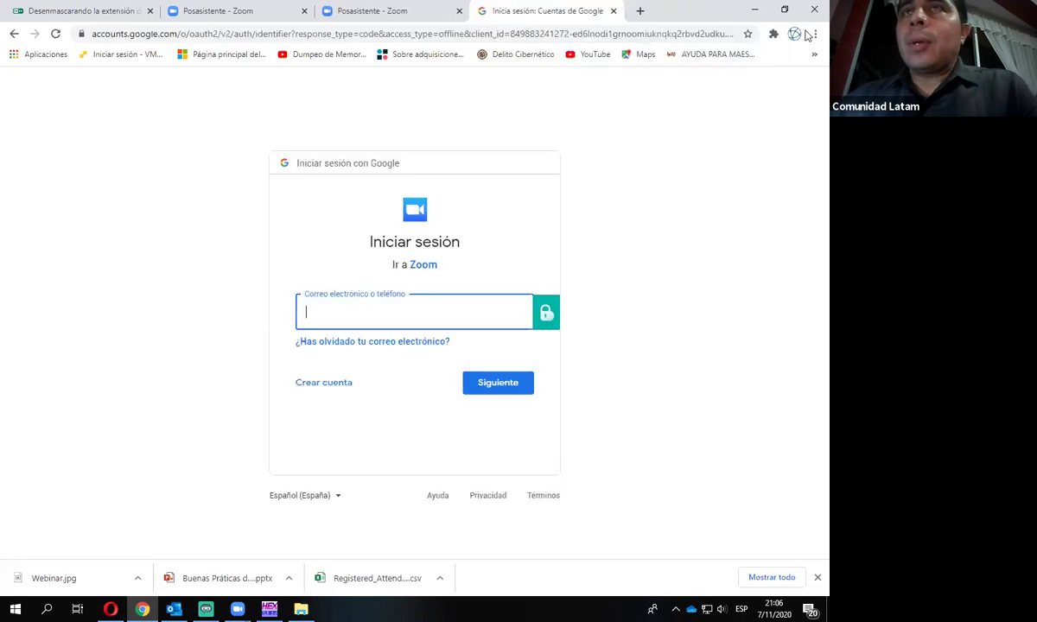
click(755, 10)
Step: Browse back to the first recovered files, close the Archivos Recuperados folder, and return to WinHex
scroll(531, 331, up, 10)
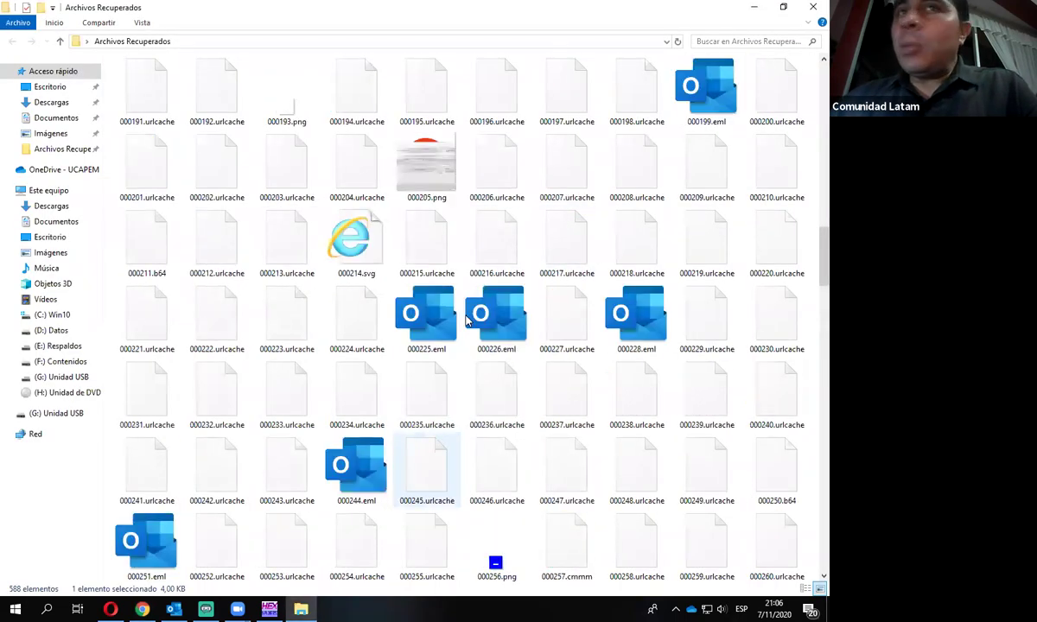
scroll(532, 331, down, 3)
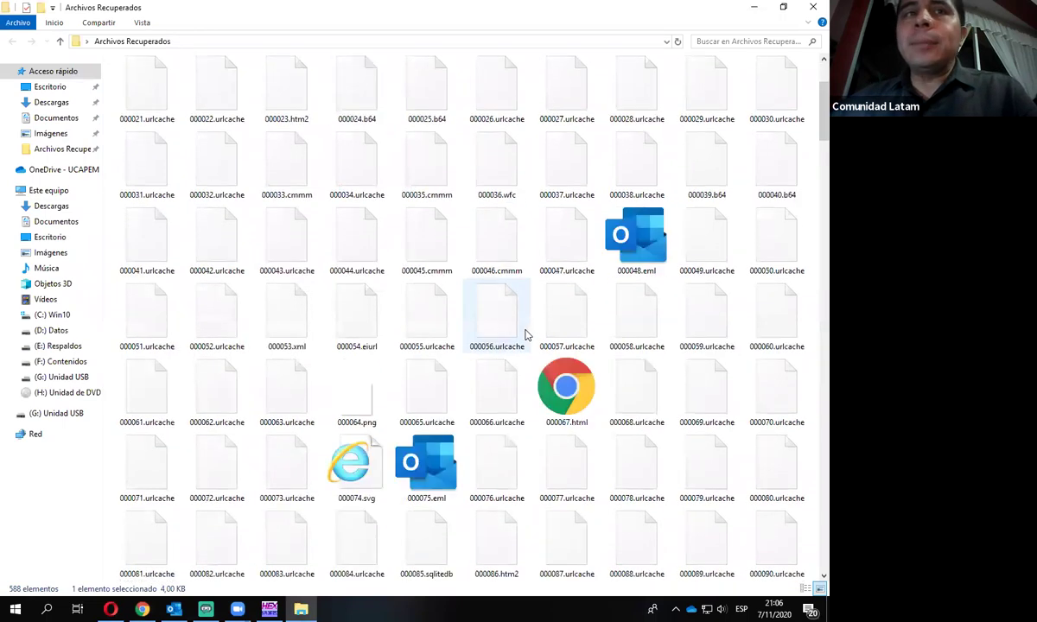
scroll(527, 335, up, 3)
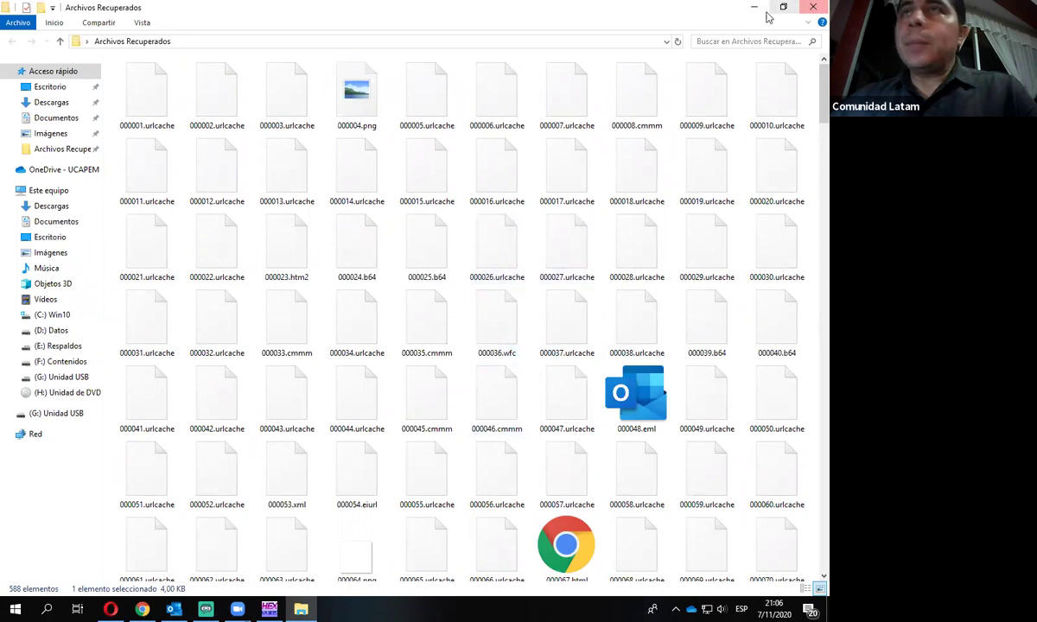
key(alt+F4)
click(417, 321)
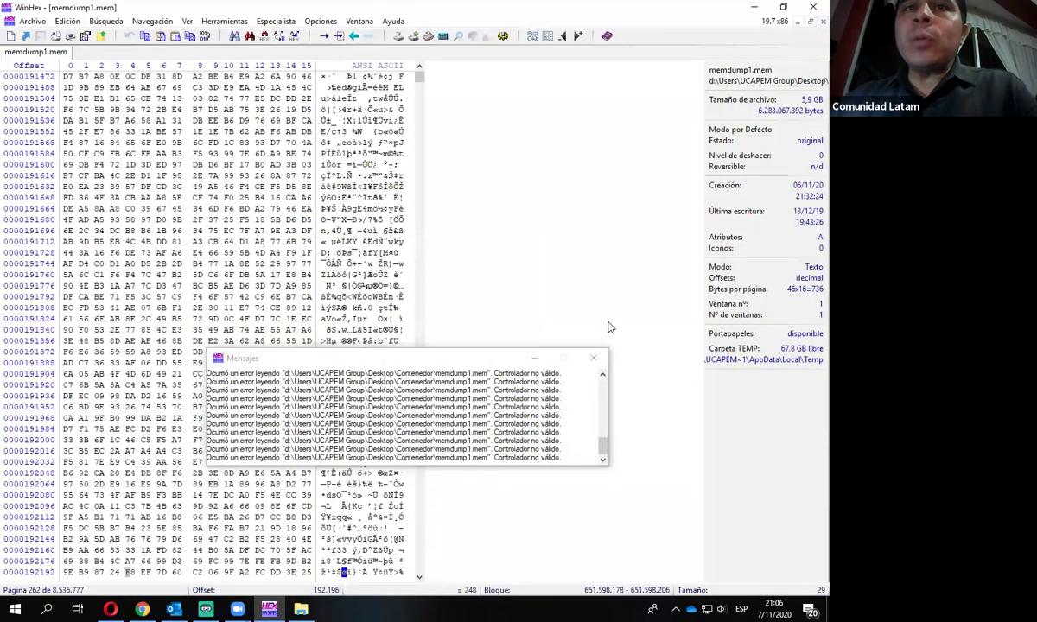
Step: Move the Mensajes window with the read errors aside and close it
drag(489, 359, 508, 259)
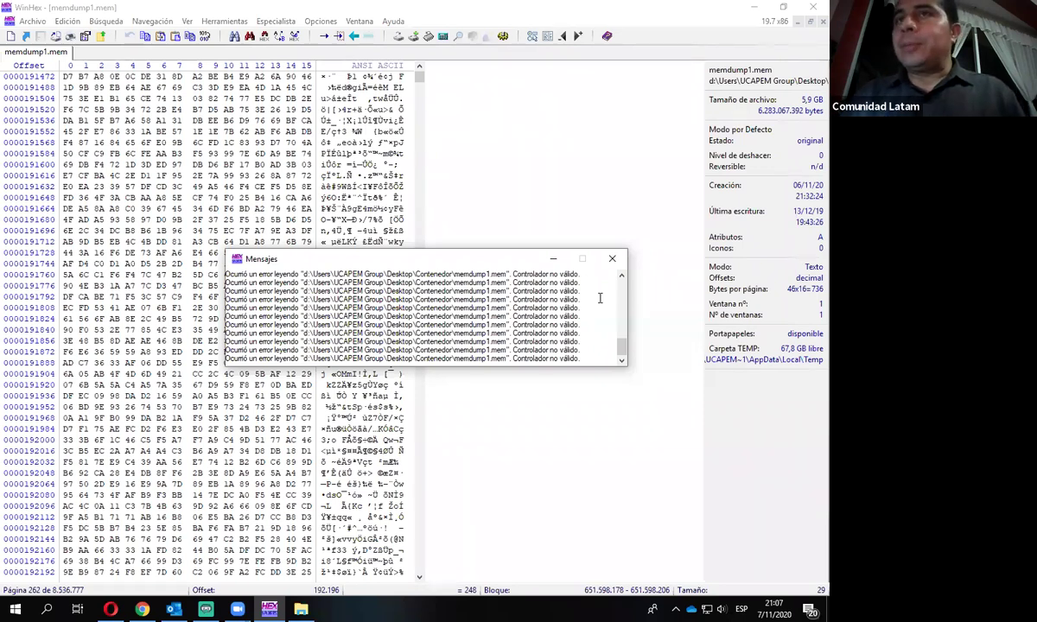
drag(488, 261, 480, 220)
click(611, 220)
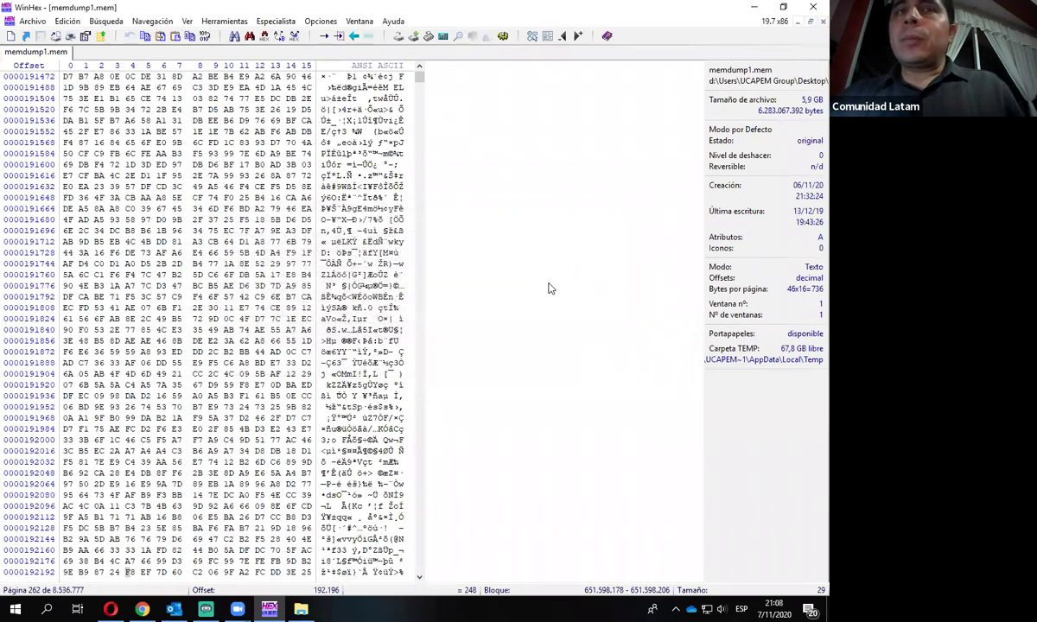
scroll(548, 288, up, 12)
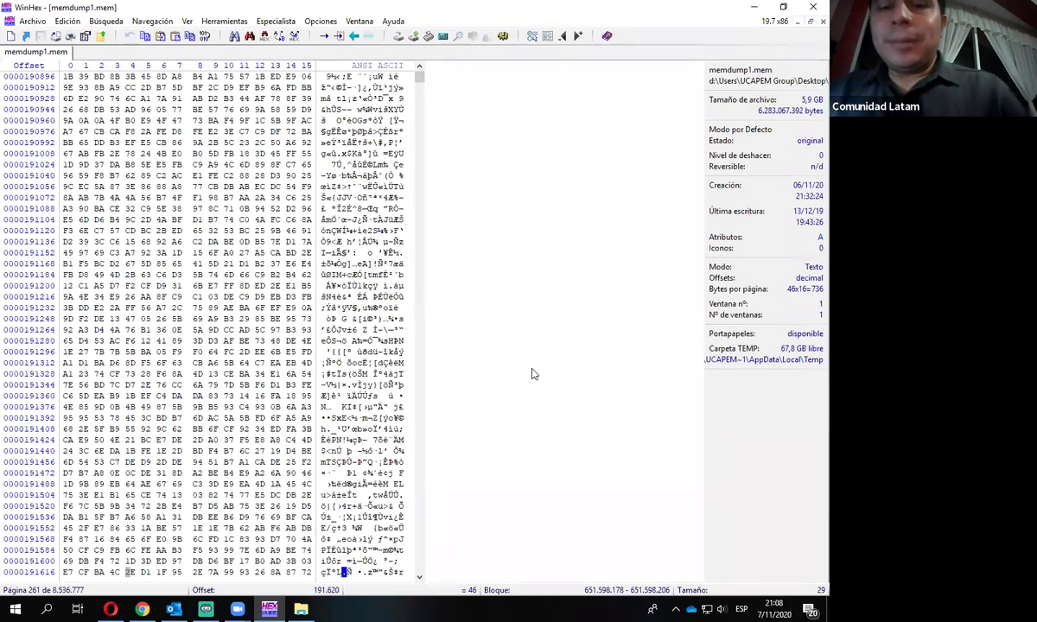
key(XF86AudioRaiseVolume)
key(XF86AudioRaiseVolume)
key(XF86AudioRaiseVolume)
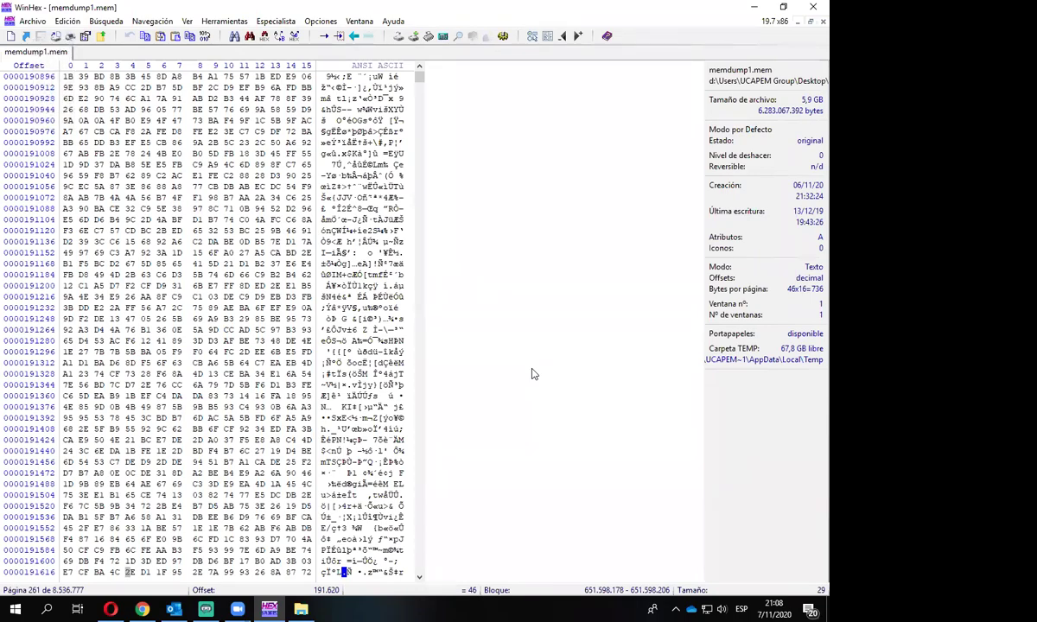
scroll(504, 336, up, 20)
scroll(492, 324, up, 9)
click(418, 73)
scroll(383, 168, up, 20)
scroll(385, 319, up, 20)
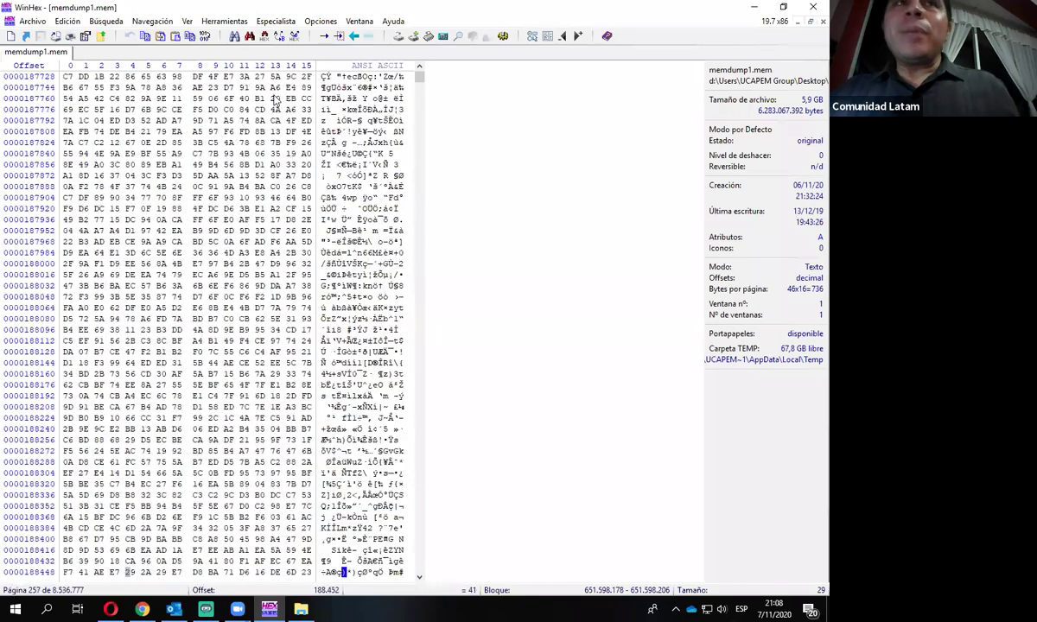
Step: Search memdump1.mem for the text "putty" and move the Mensajes window clear of the match
click(234, 36)
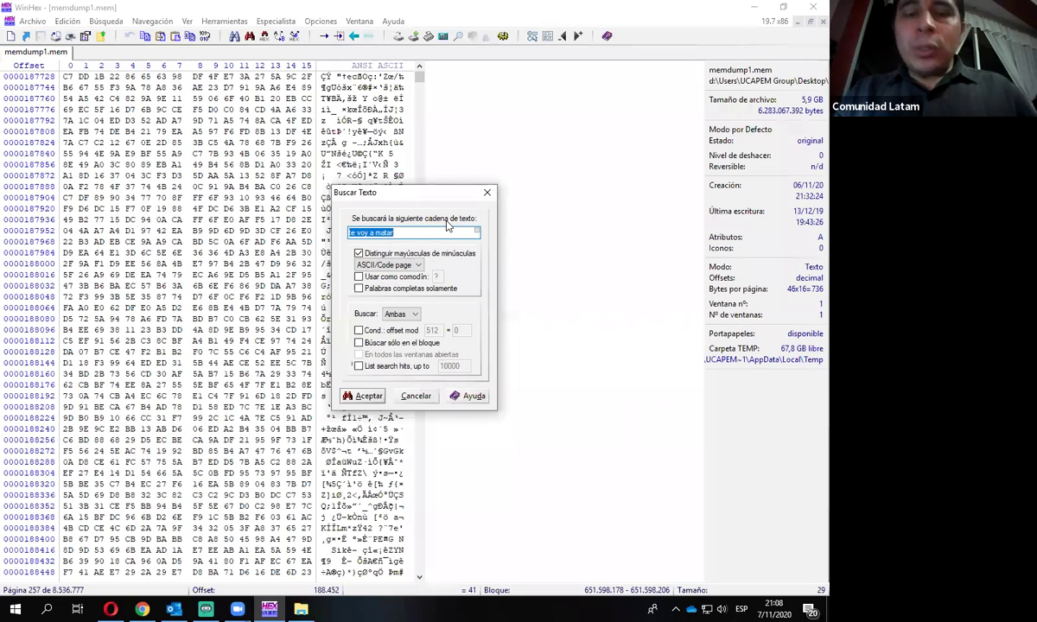
text(putty)
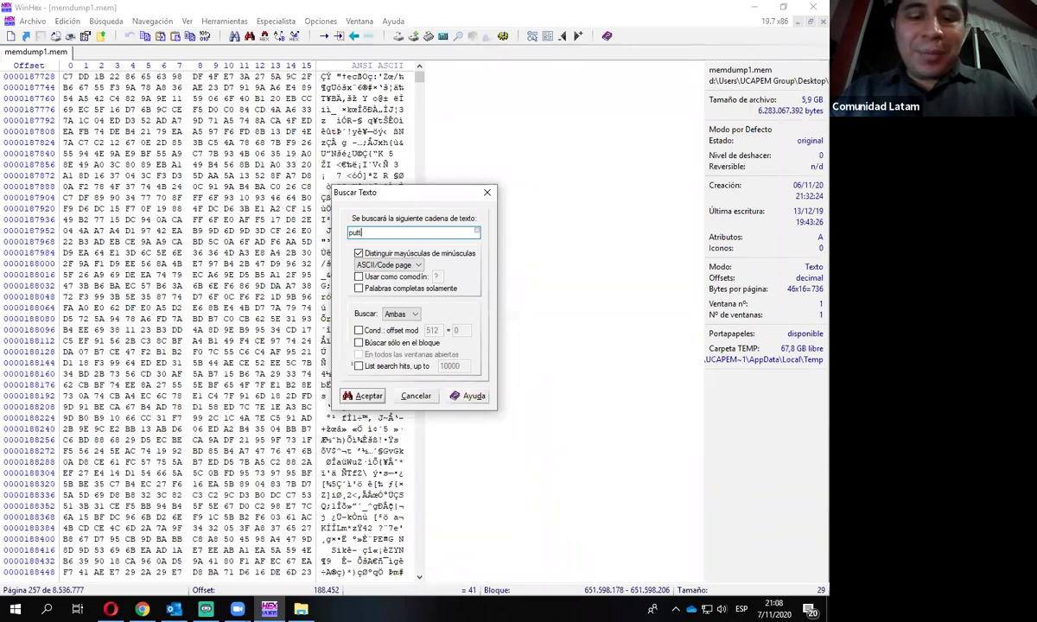
click(369, 396)
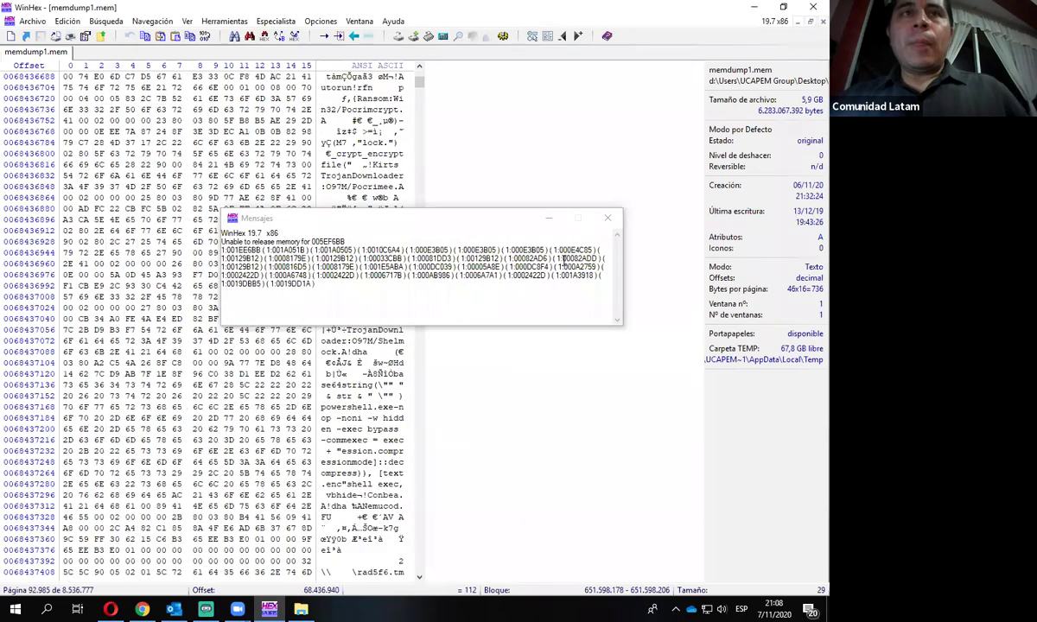
drag(452, 212, 474, 460)
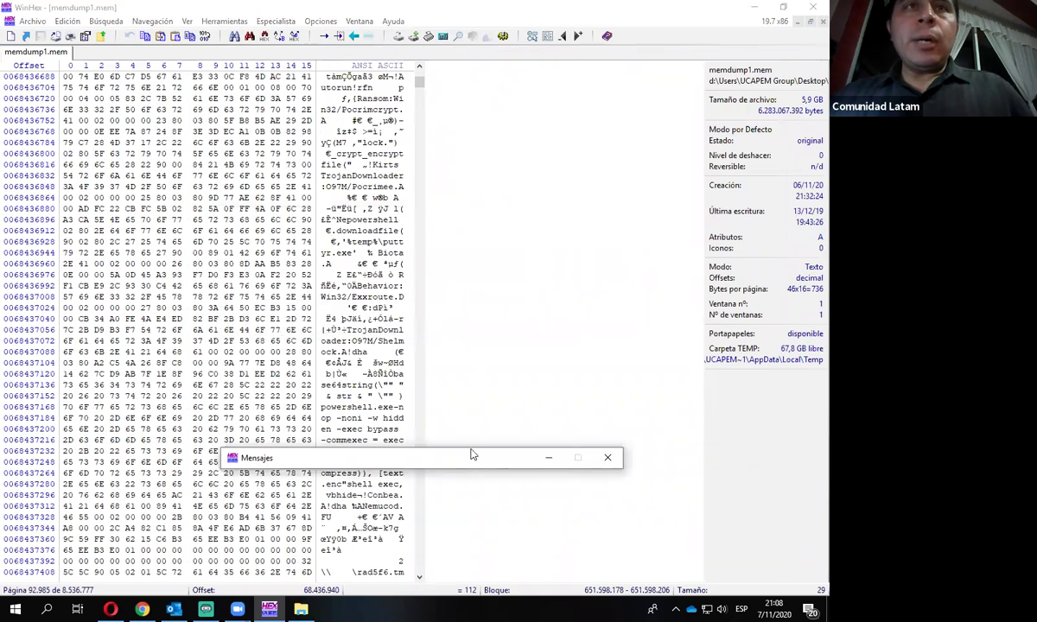
drag(472, 454, 536, 366)
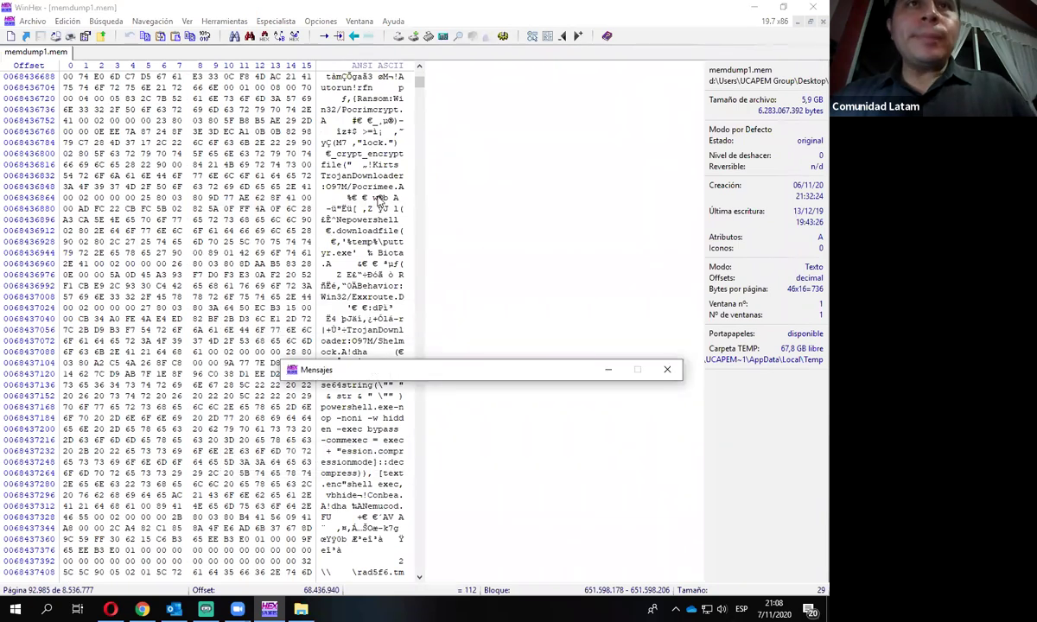
scroll(383, 173, up, 2)
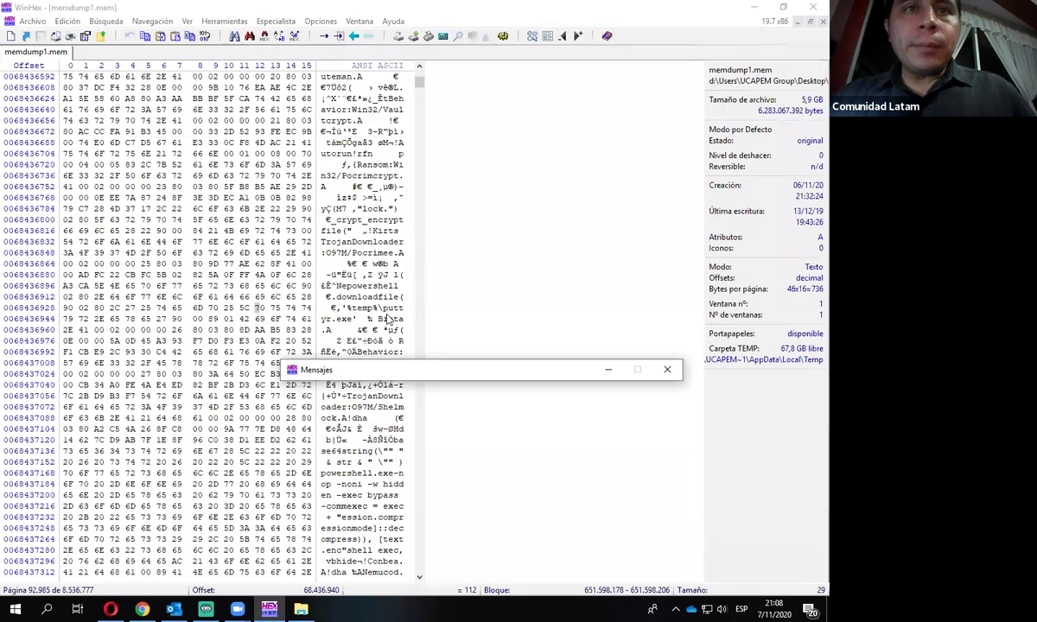
Step: Examine the PowerShell command around the match and highlight its bytes from the downloadfile call through puttyr.exe
click(359, 297)
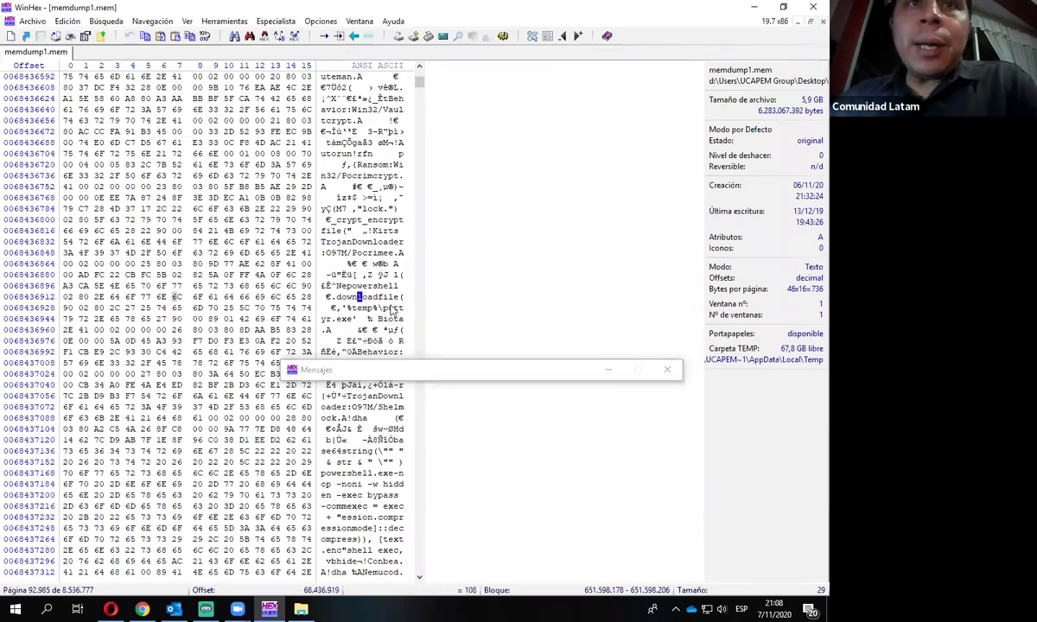
drag(346, 308, 342, 274)
click(370, 286)
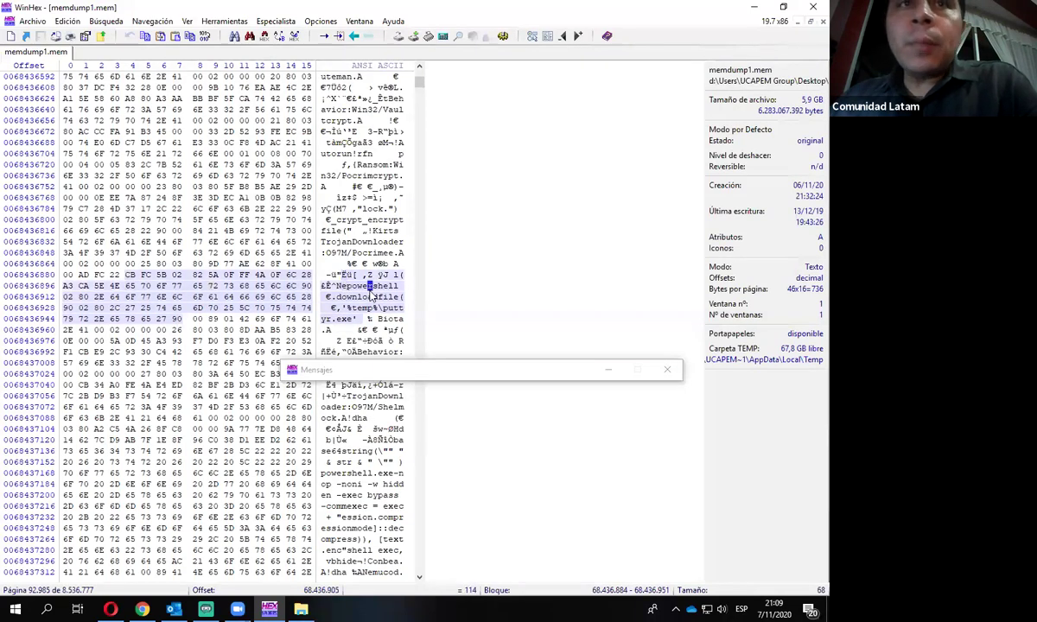
click(370, 307)
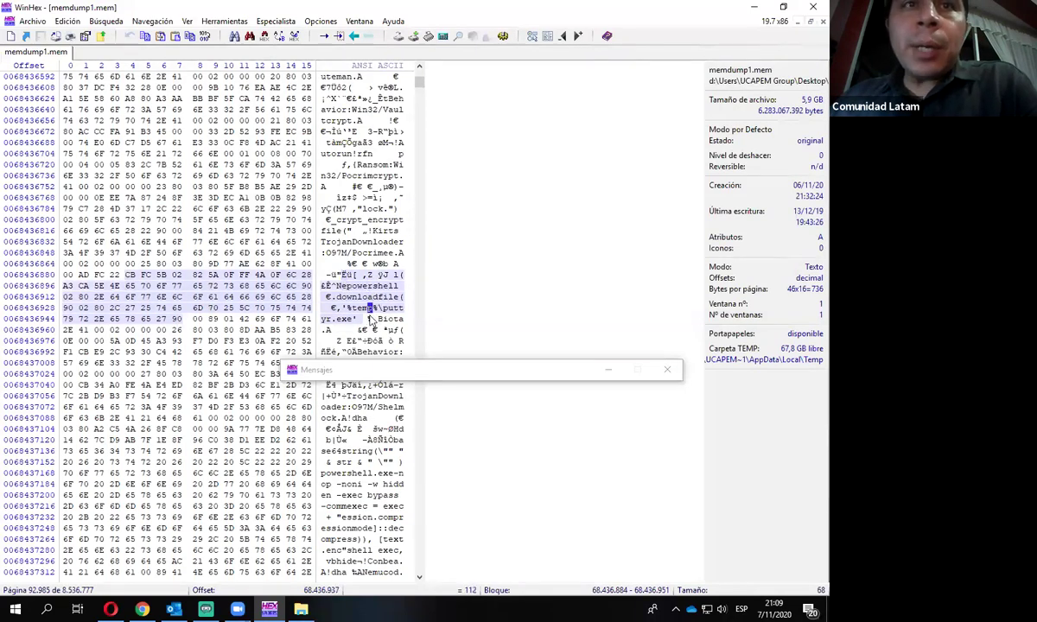
click(353, 320)
drag(352, 320, 345, 296)
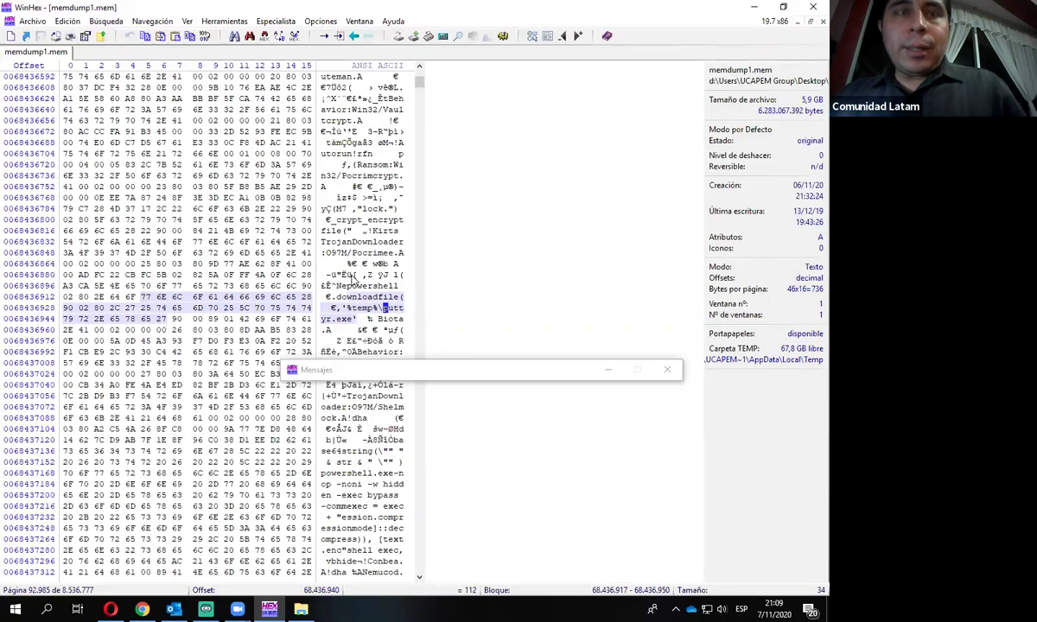
Step: Continue the "putty" search through the following matches in the dump, and close the Mensajes window
key(F3)
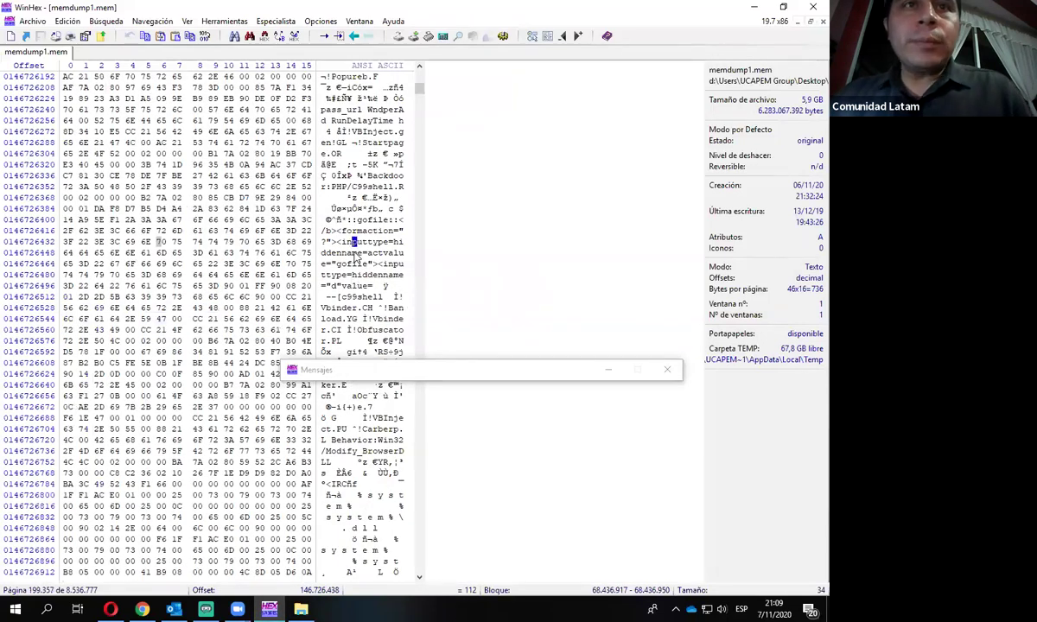
key(F3)
key(F3)
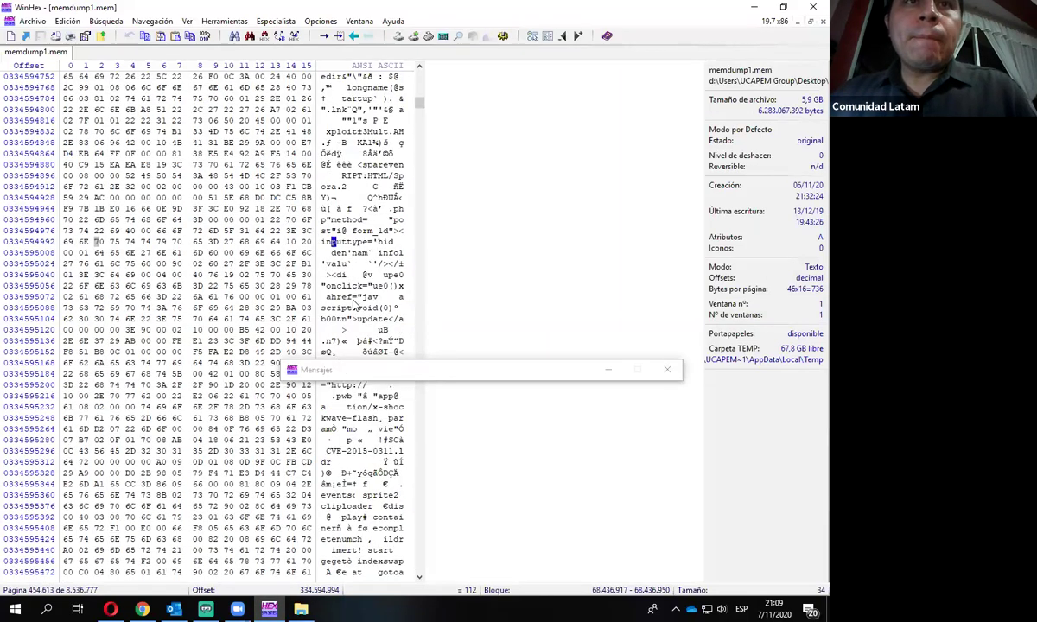
key(F3)
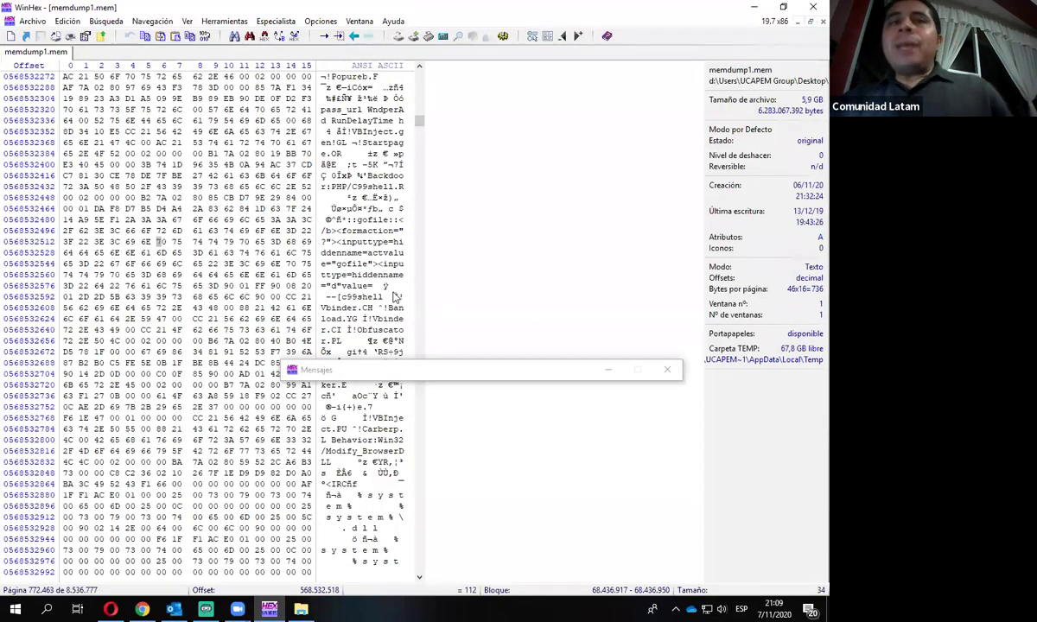
click(667, 370)
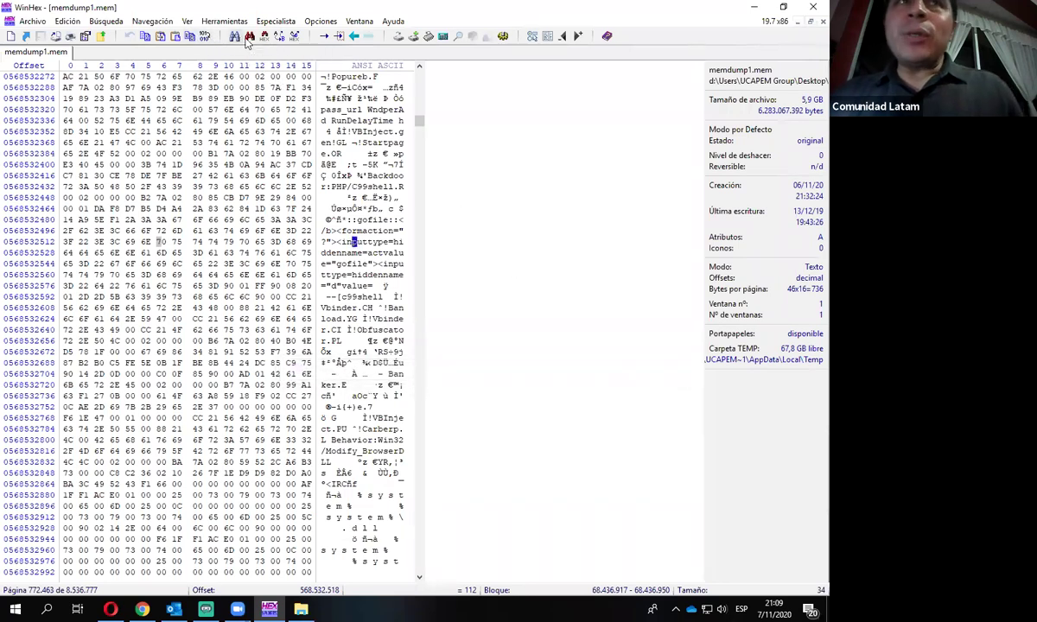
Step: Search memdump1.mem for the text "troyan"
click(249, 35)
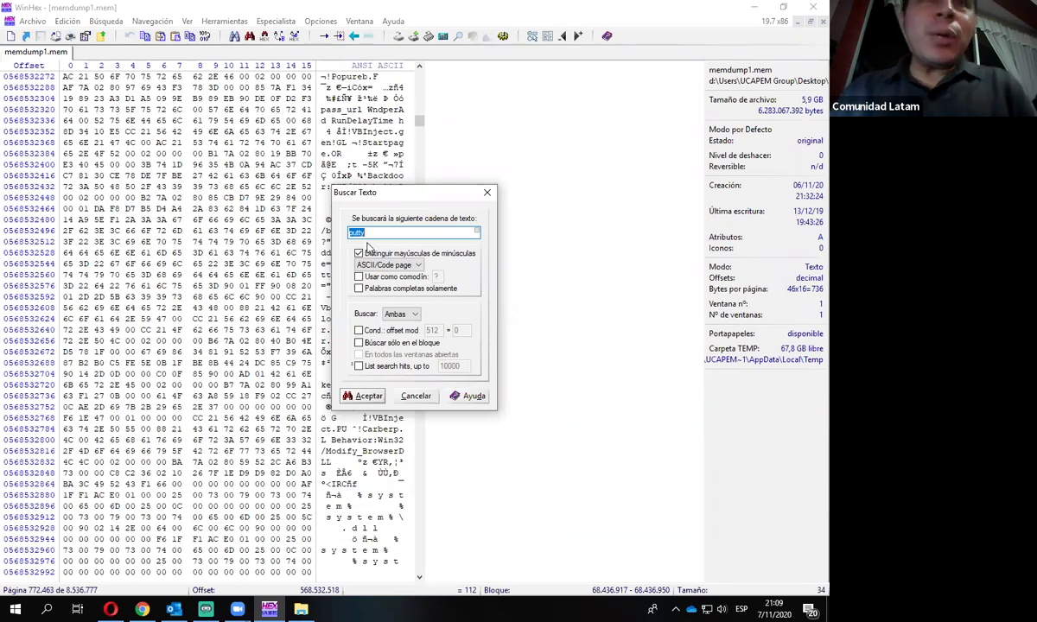
text(tro)
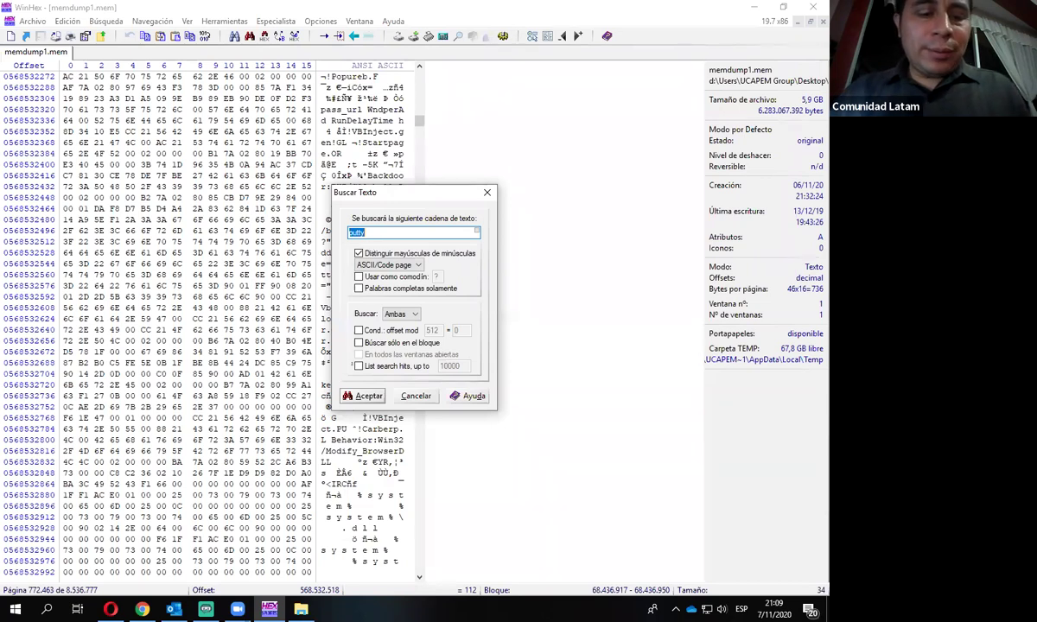
text(yan)
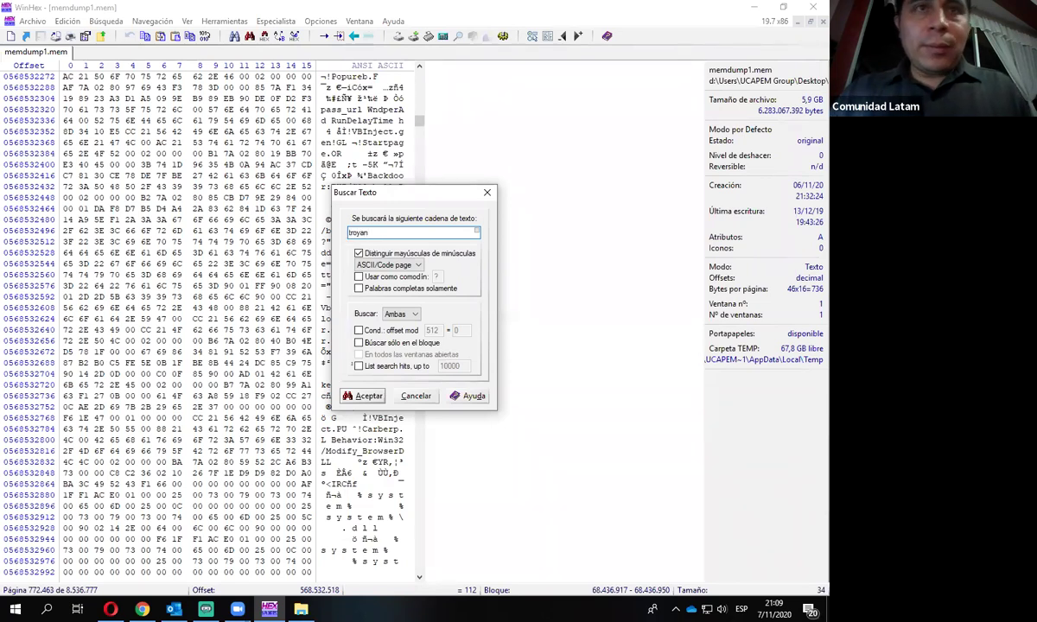
click(363, 394)
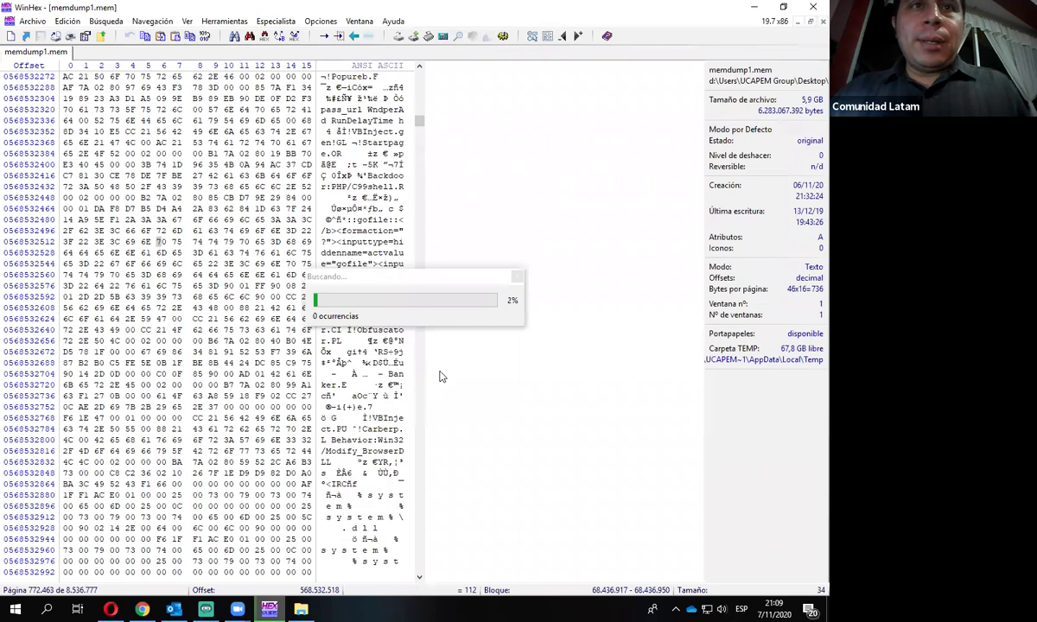
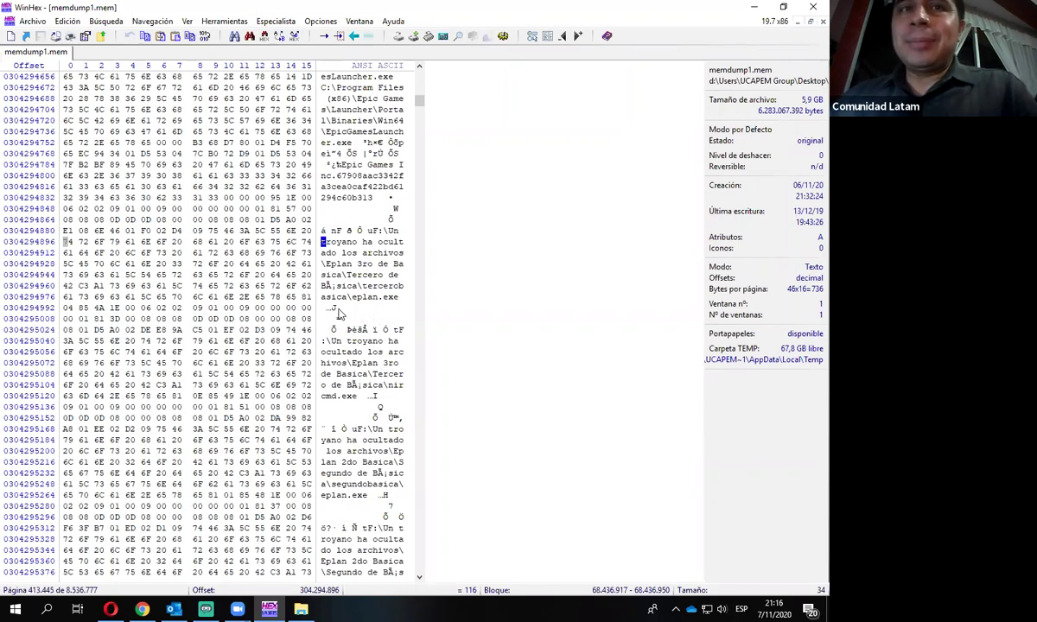
Step: Highlight the matched path in the text column, from "F:\Un troyano ha ocultado los archivos" past eplan.exe, and examine its folders
click(338, 311)
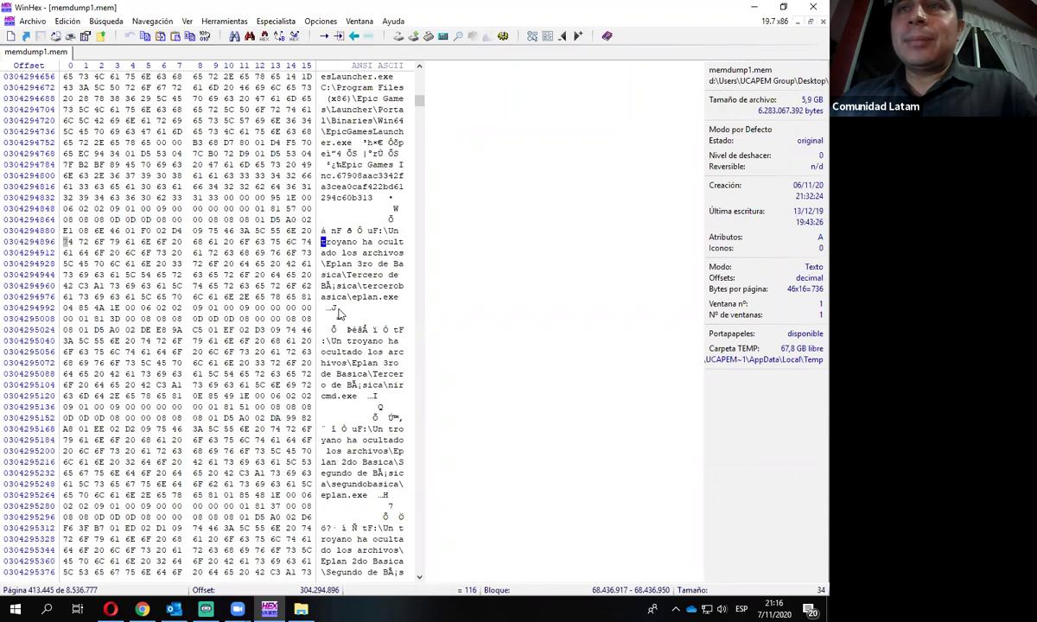
drag(339, 312, 372, 235)
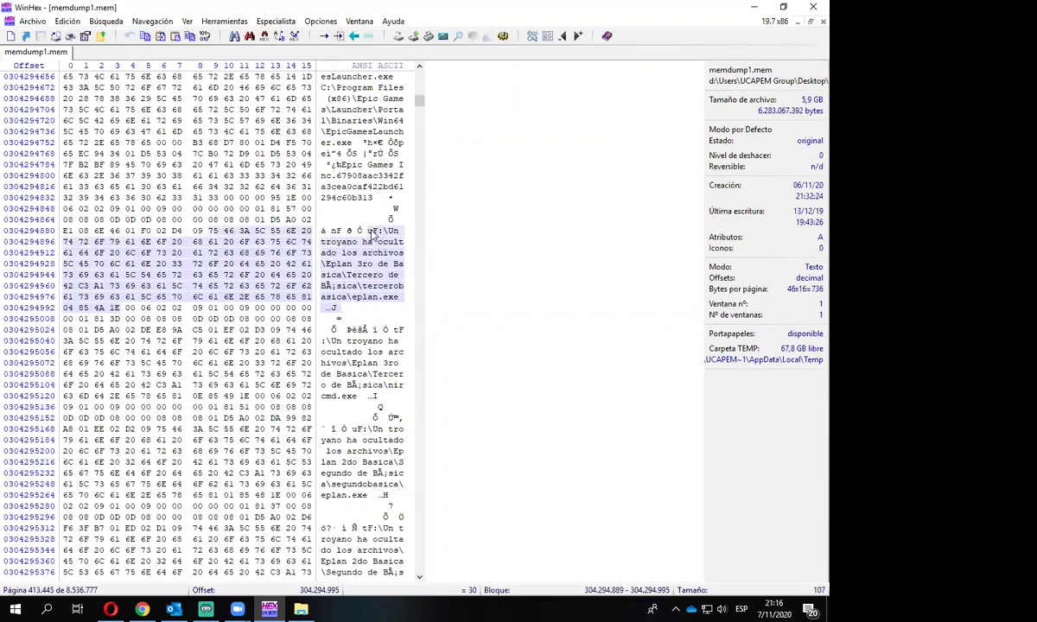
click(348, 309)
click(340, 311)
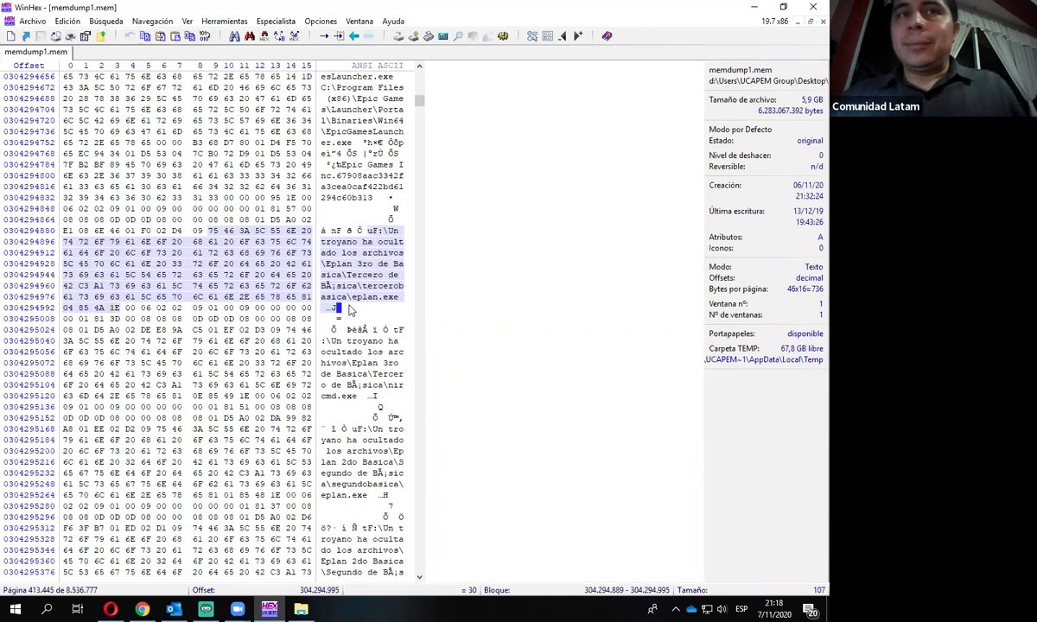
drag(335, 304, 362, 231)
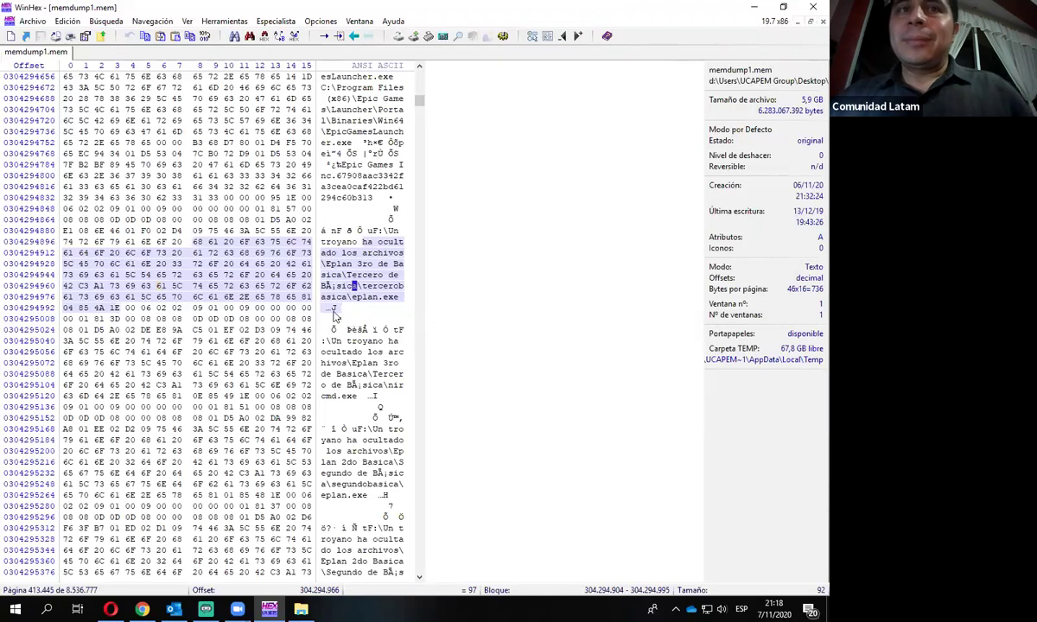
drag(338, 309, 364, 257)
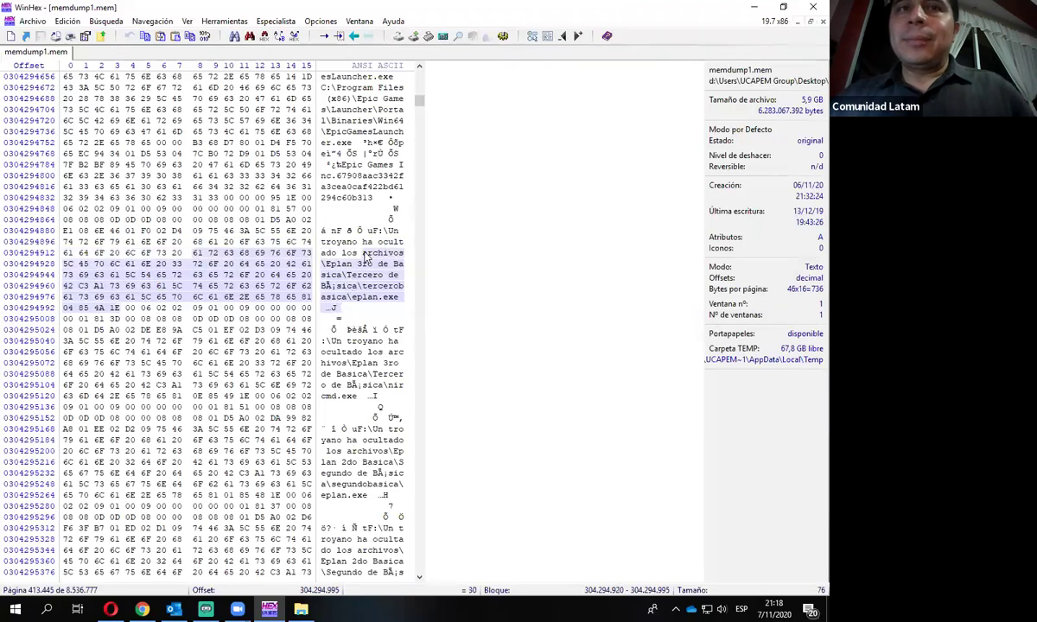
click(374, 274)
click(377, 297)
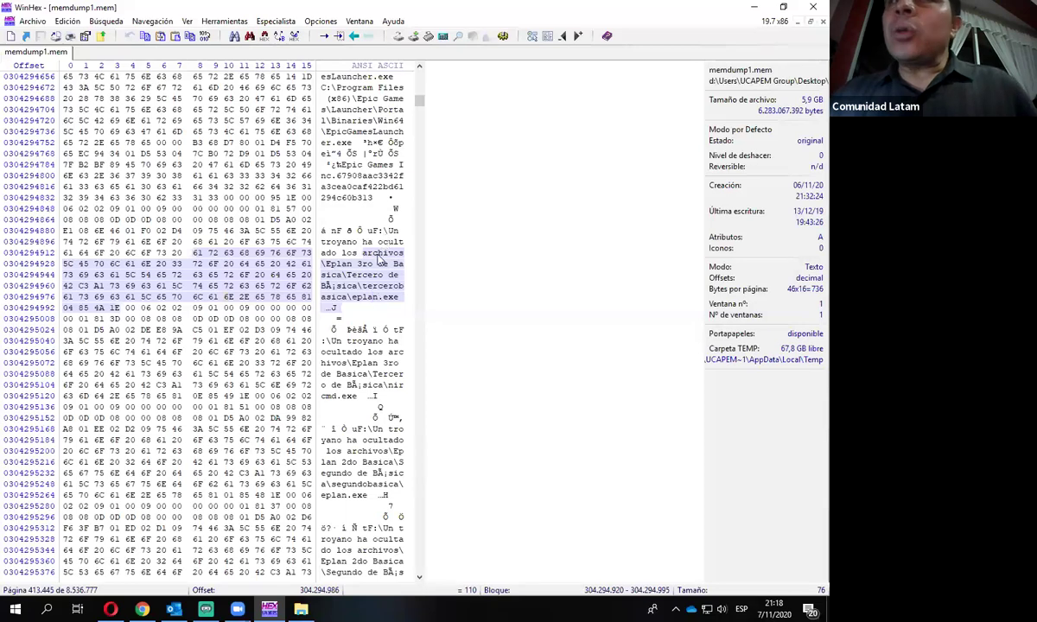
Step: Reselect the bytes of the "Un troyano" path so that the block ends with the eplan.exe file name
drag(387, 230, 386, 296)
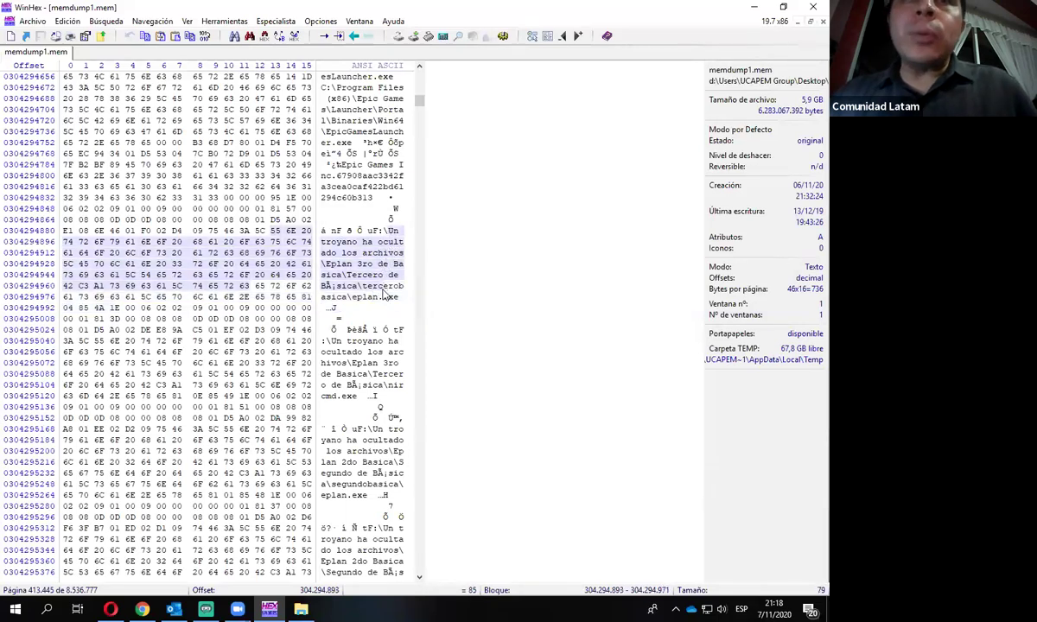
scroll(346, 263, down, 1)
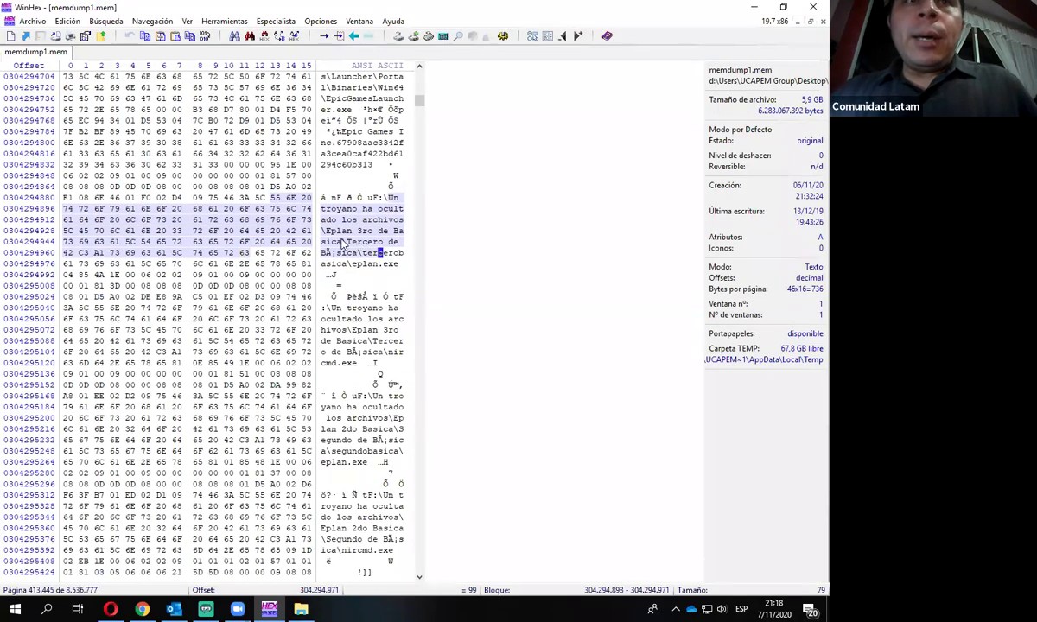
click(375, 270)
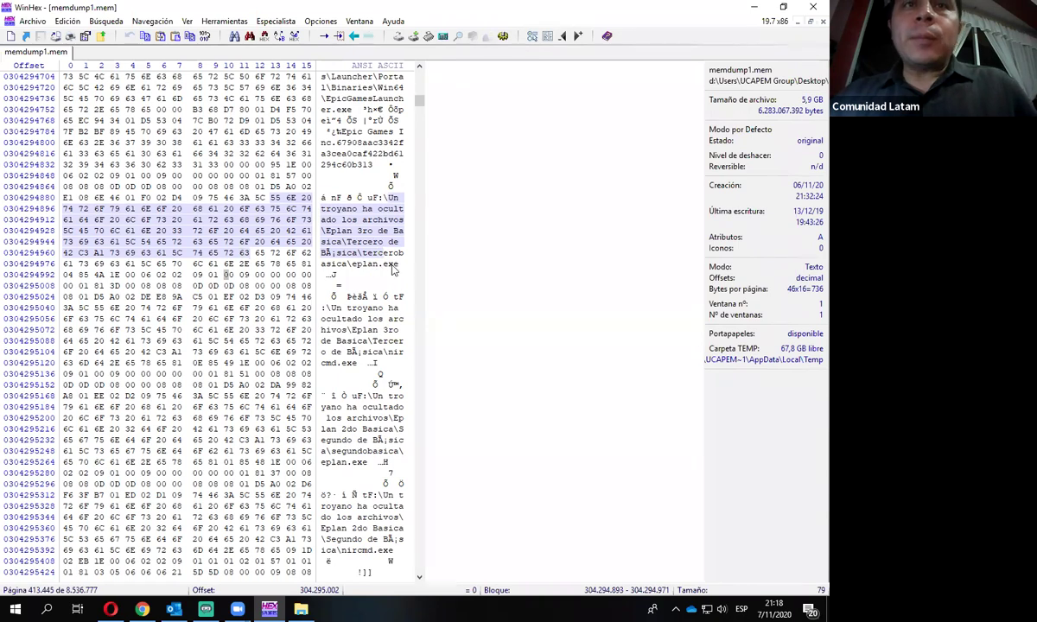
drag(391, 265, 371, 198)
click(397, 265)
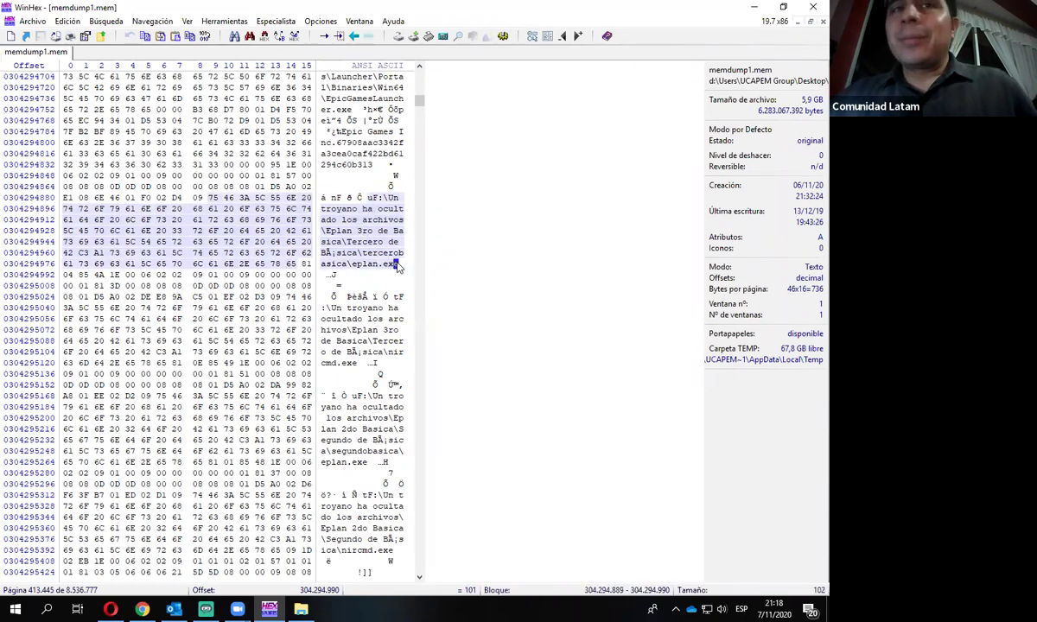
drag(395, 264, 369, 204)
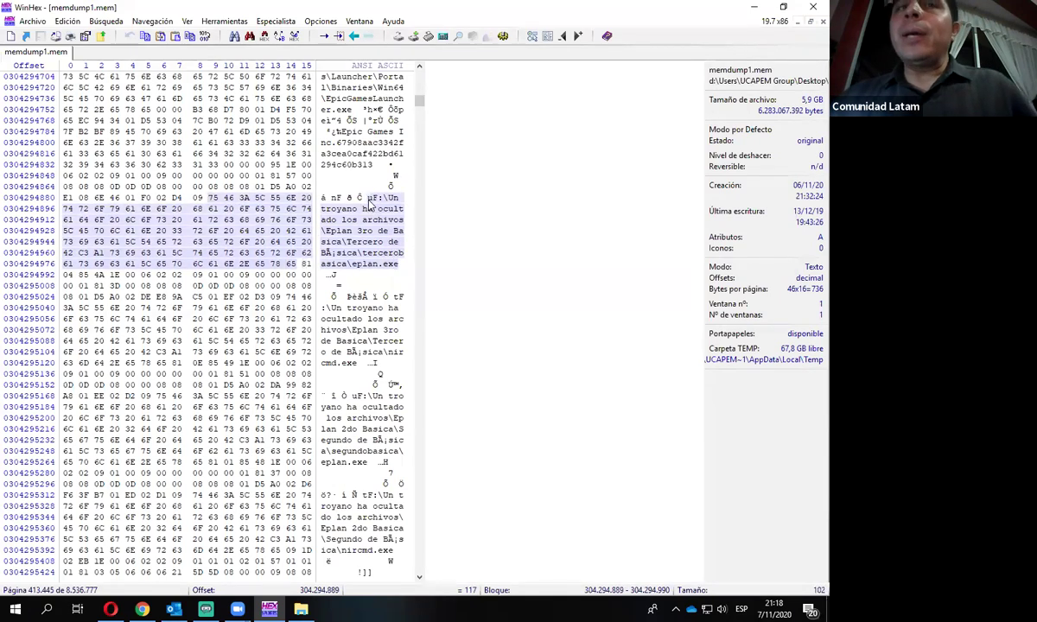
mouse_move(370, 200)
mouse_down()
mouse_move(396, 204)
mouse_move(384, 259)
mouse_move(400, 266)
mouse_move(371, 198)
mouse_up()
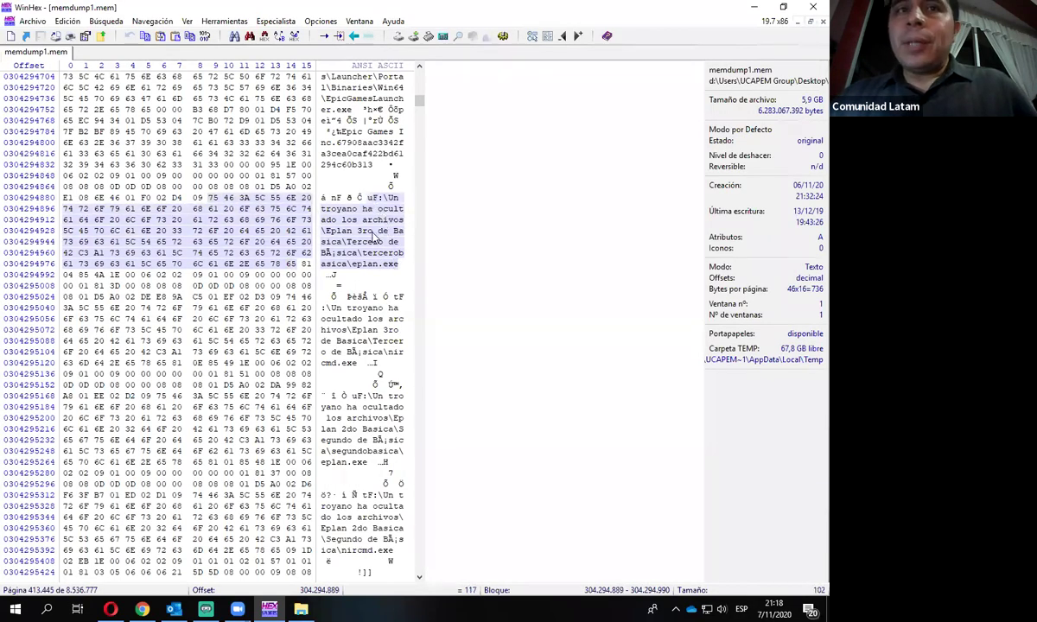
Step: Examine the EpicGamesLauncher.exe path above the match and highlight it, then highlight the "F:\Un troyano" path again
scroll(368, 192, up, 1)
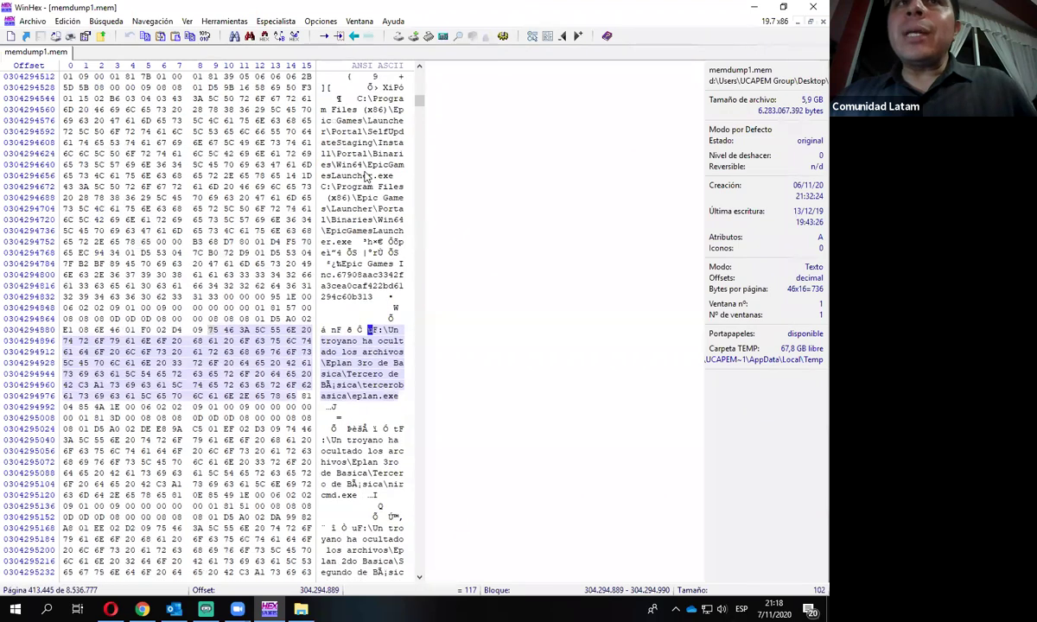
drag(342, 120, 369, 208)
scroll(349, 205, down, 1)
scroll(374, 262, down, 1)
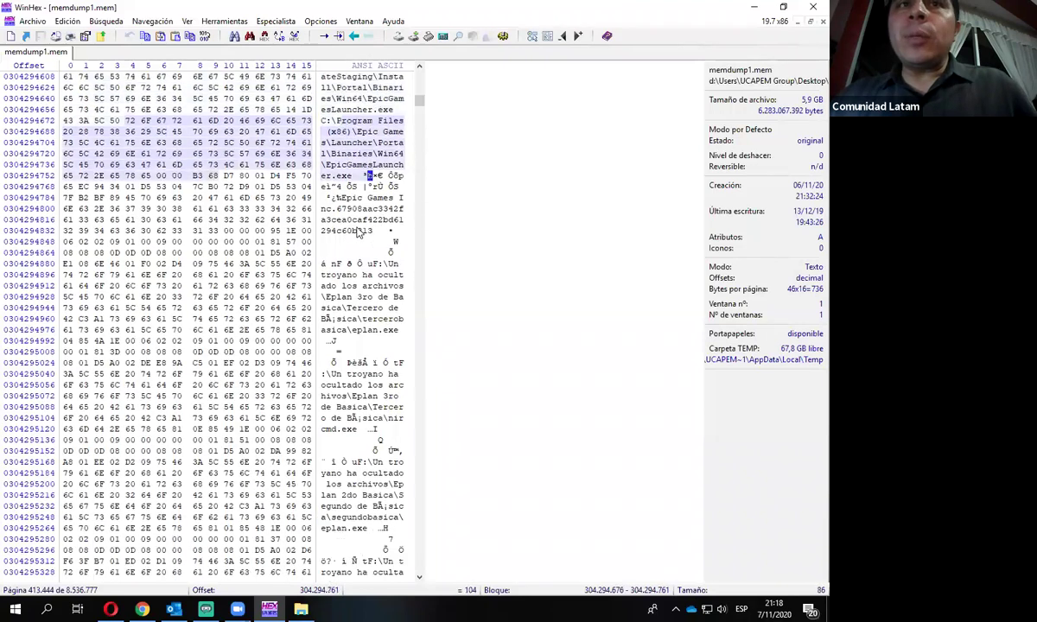
drag(367, 264, 388, 316)
scroll(388, 315, down, 4)
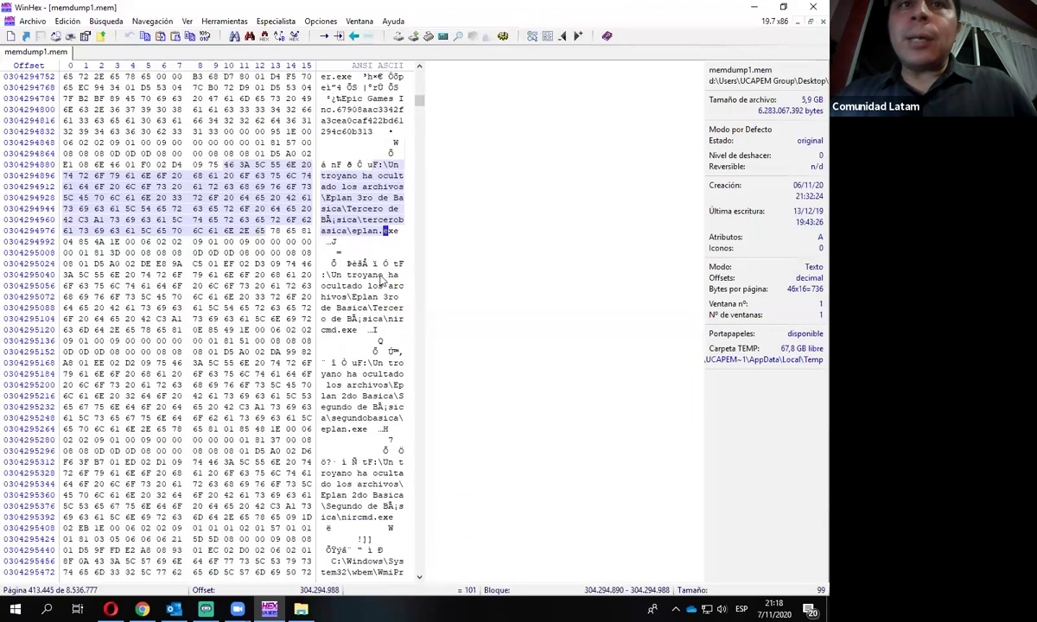
Step: Examine the entries following the match, highlighting portions through the nircmd.exe, chrome.exe and Google certificate text down to the empty bytes
click(349, 231)
drag(349, 234, 375, 289)
scroll(374, 287, down, 3)
drag(350, 220, 372, 299)
scroll(376, 305, down, 8)
drag(359, 232, 358, 321)
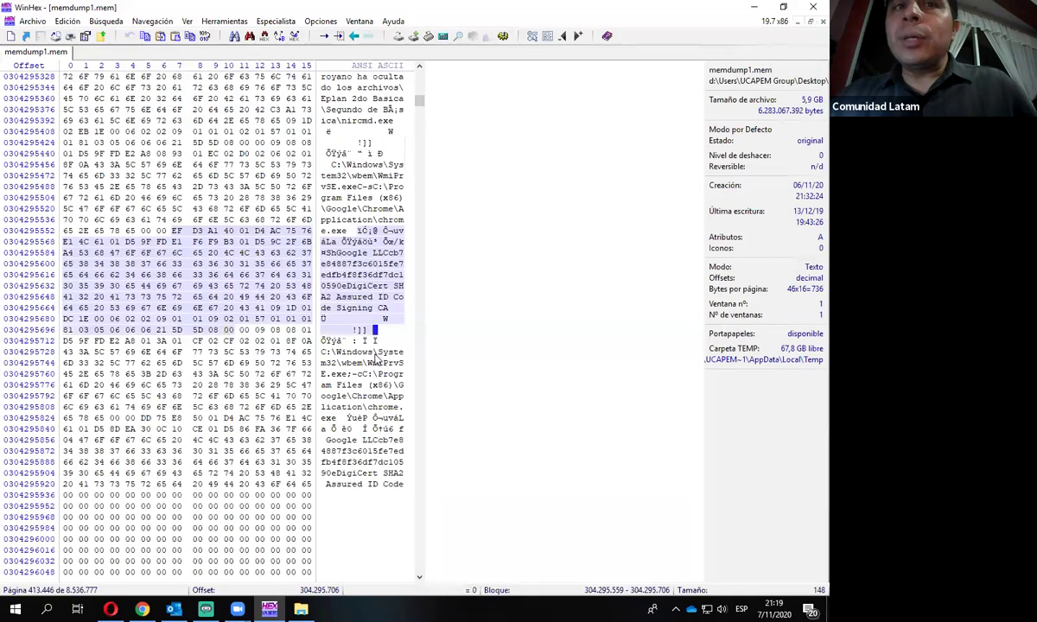
scroll(359, 332, down, 5)
drag(352, 263, 370, 386)
scroll(369, 386, down, 20)
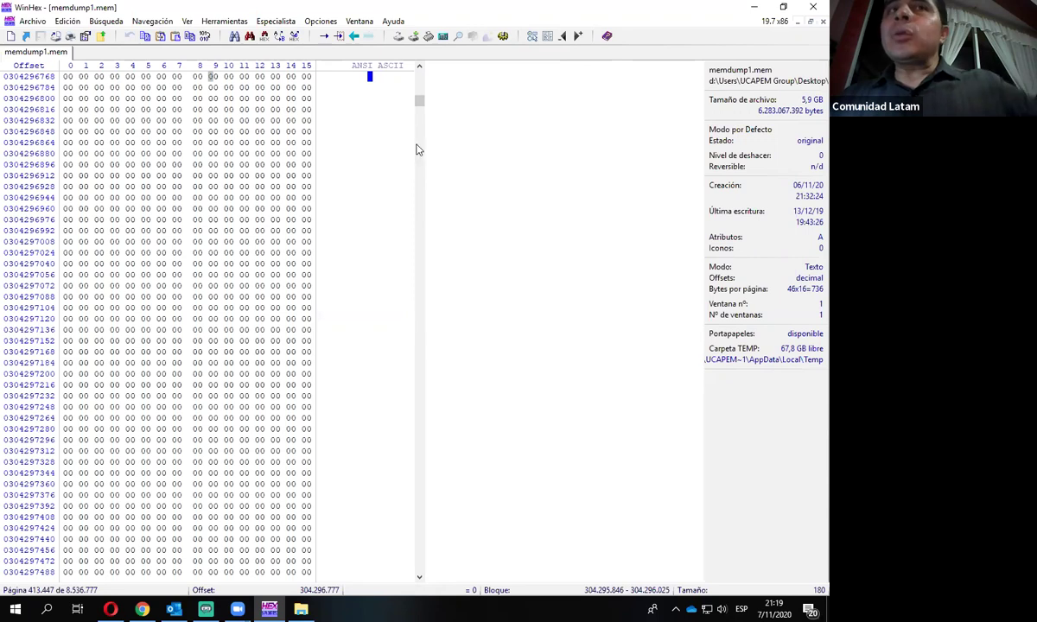
Step: Close memdump1.mem and minimize WinHex to show the desktop
click(823, 20)
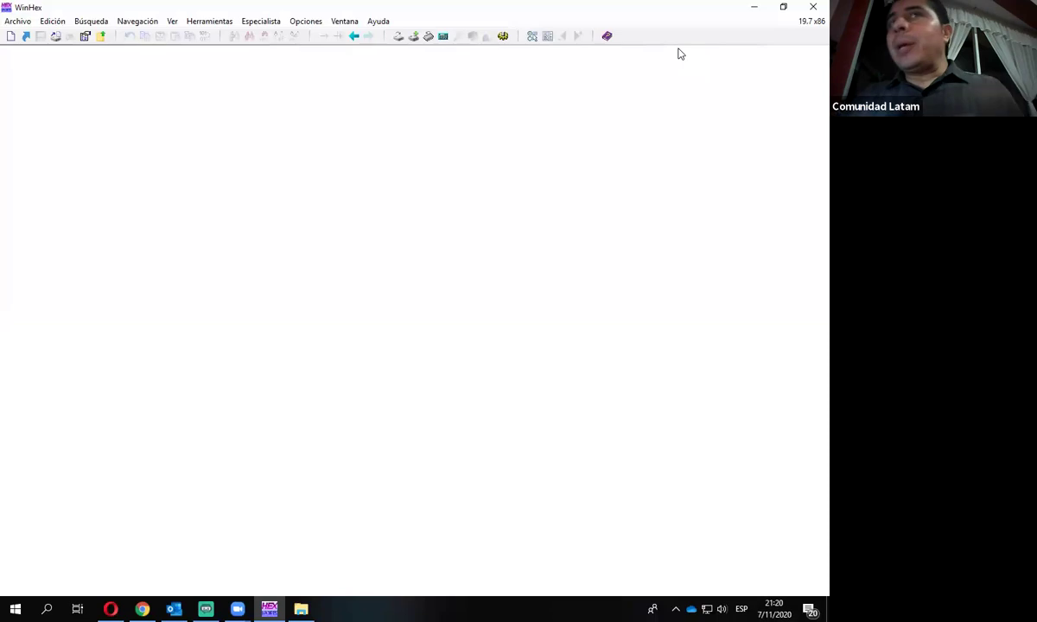
click(752, 7)
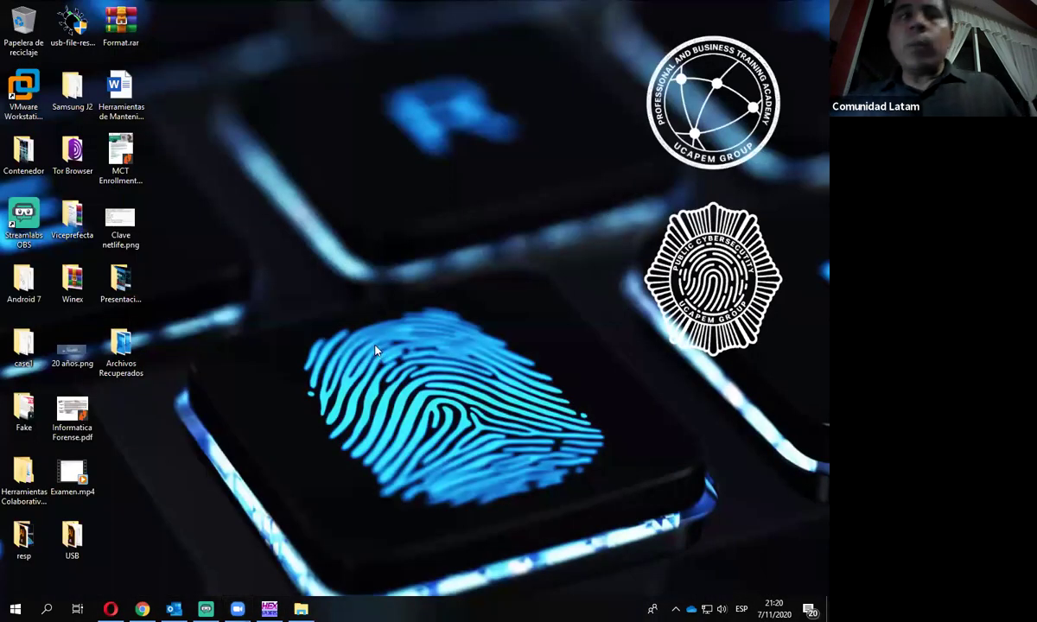
Step: Launch Paint through the Windows Run dialog
key(super+r)
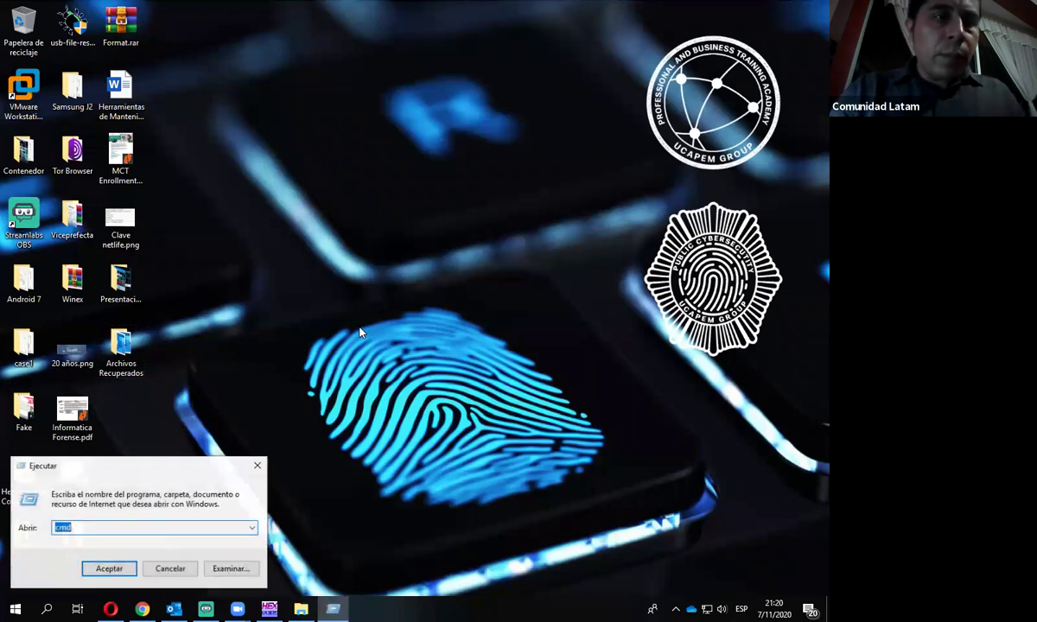
text(mspain)
key(BackSpace)
key(BackSpace)
key(Down)
key(Return)
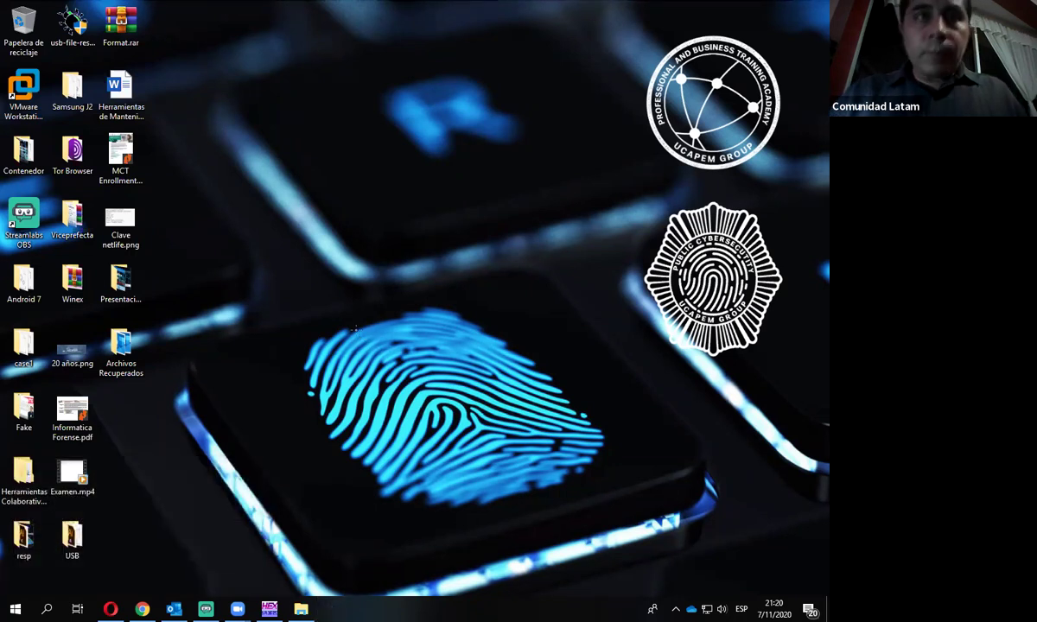
click(693, 95)
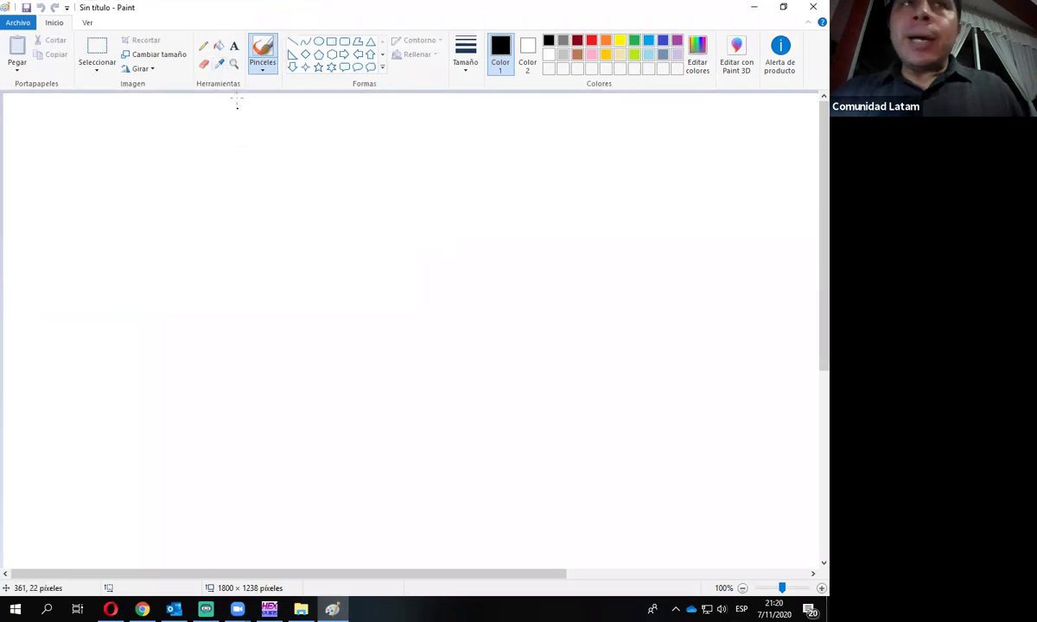
Step: Scribble freehand black lines and loops across the blank canvas with the Pencil tool
click(203, 45)
drag(320, 261, 465, 219)
mouse_move(408, 243)
mouse_down()
mouse_move(264, 324)
mouse_move(630, 289)
mouse_move(303, 174)
mouse_move(517, 311)
mouse_up()
mouse_move(386, 337)
mouse_down()
mouse_move(665, 292)
mouse_move(33, 171)
mouse_move(354, 285)
mouse_move(817, 287)
mouse_up()
mouse_move(436, 134)
mouse_down()
mouse_move(259, 173)
mouse_move(355, 551)
mouse_move(519, 183)
mouse_move(155, 138)
mouse_move(596, 450)
mouse_move(432, 238)
mouse_move(361, 302)
mouse_move(475, 380)
mouse_up()
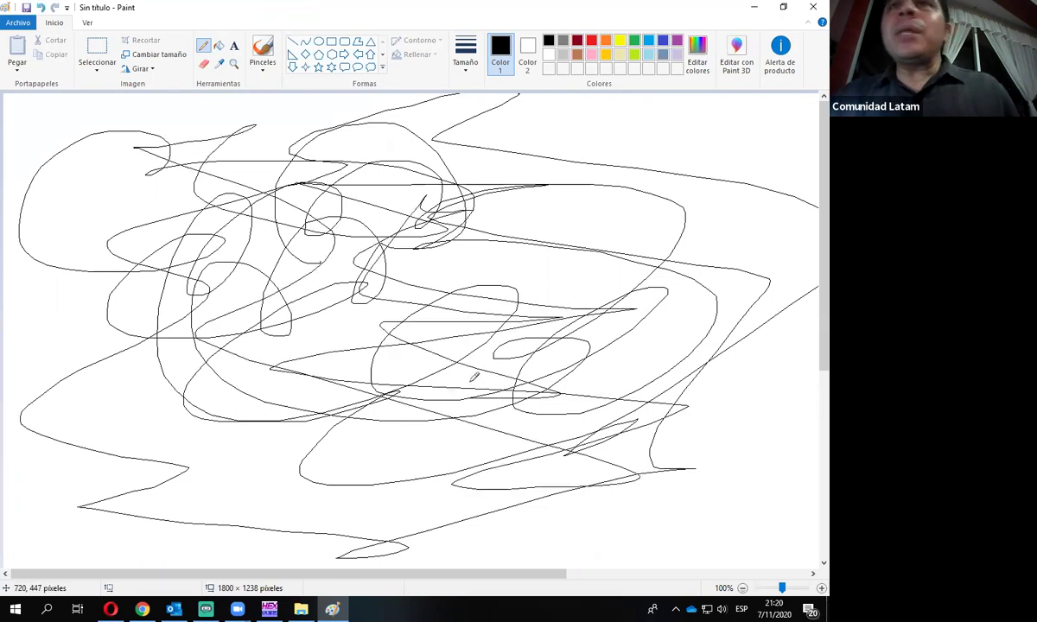
mouse_move(752, 146)
mouse_down()
mouse_move(122, 180)
mouse_move(237, 353)
mouse_move(777, 289)
mouse_move(275, 244)
mouse_move(26, 259)
mouse_move(484, 376)
mouse_move(422, 271)
mouse_up()
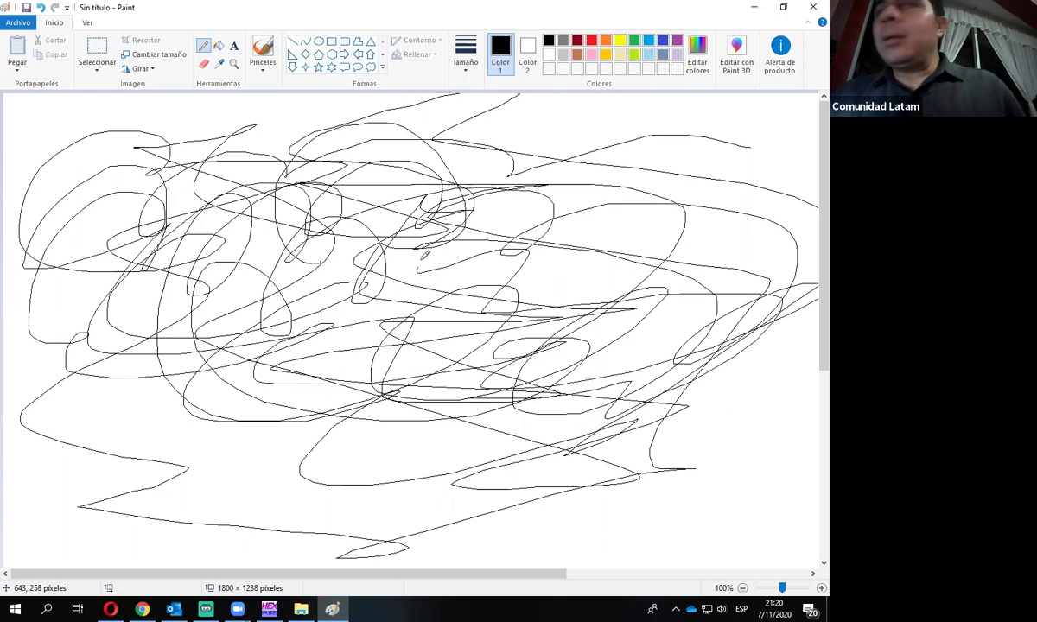
Step: Start saving the drawing as a new PNG file and choose the Escritorio folder as its location
click(18, 23)
mouse_move(60, 140)
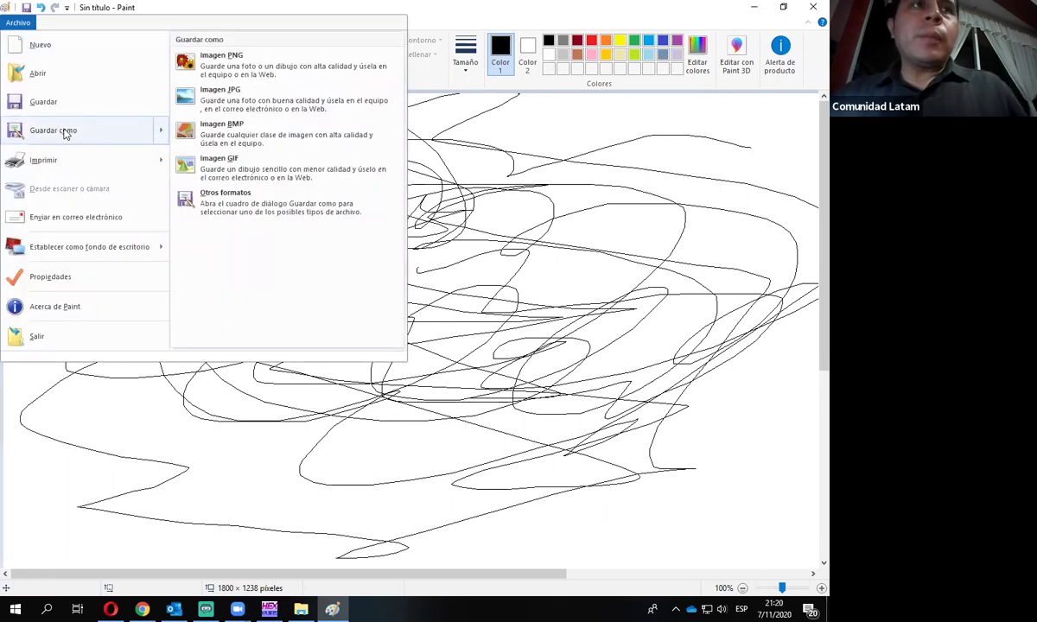
click(65, 126)
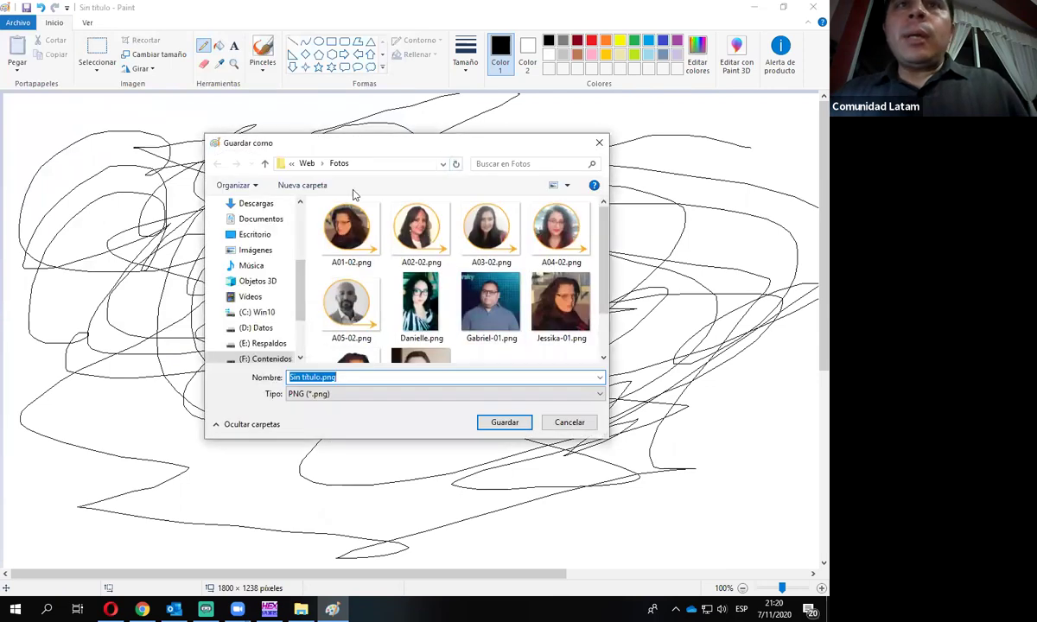
click(271, 221)
click(260, 234)
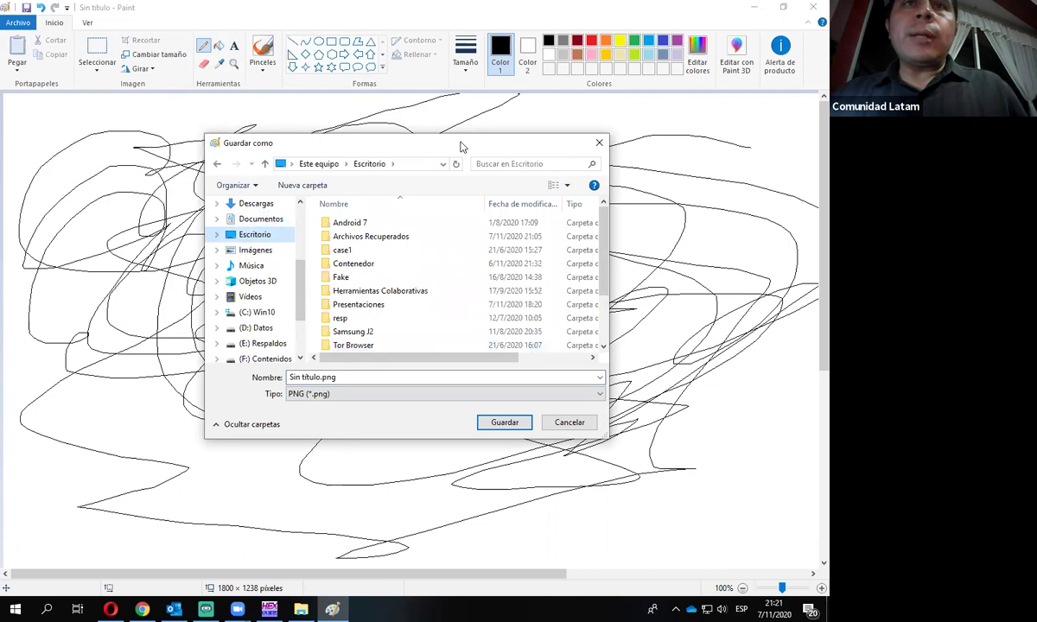
drag(436, 143, 461, 119)
click(324, 354)
click(319, 354)
drag(343, 353, 309, 354)
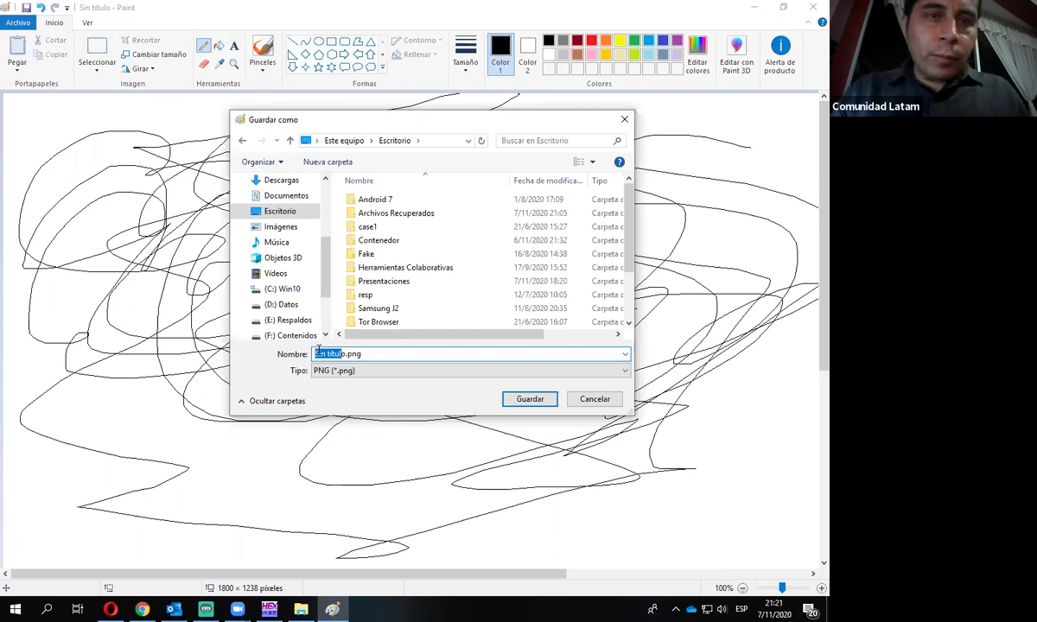
text(Documento)
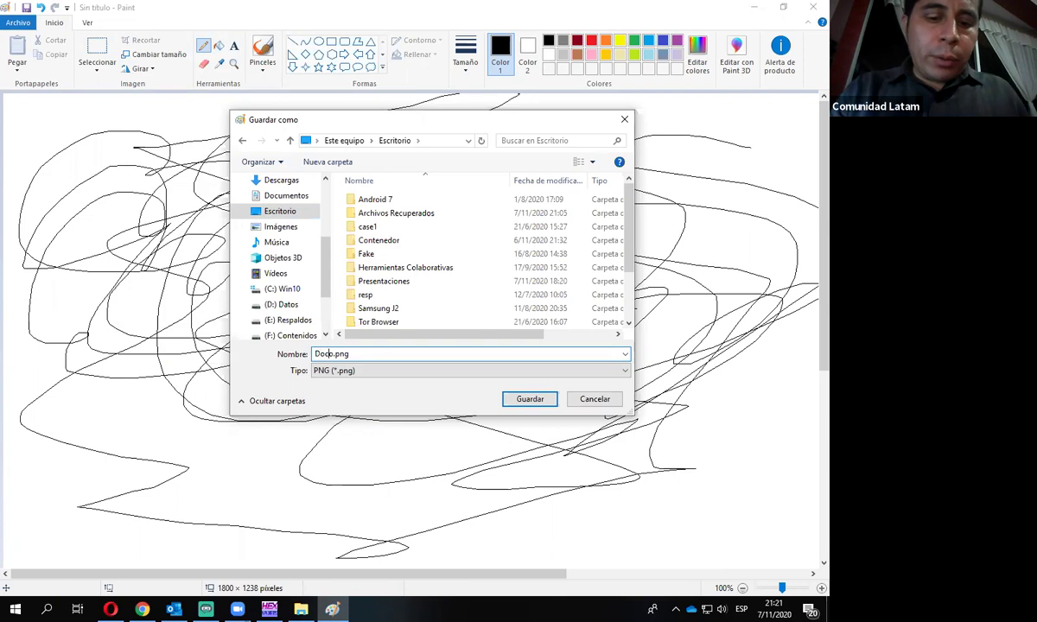
text(o)
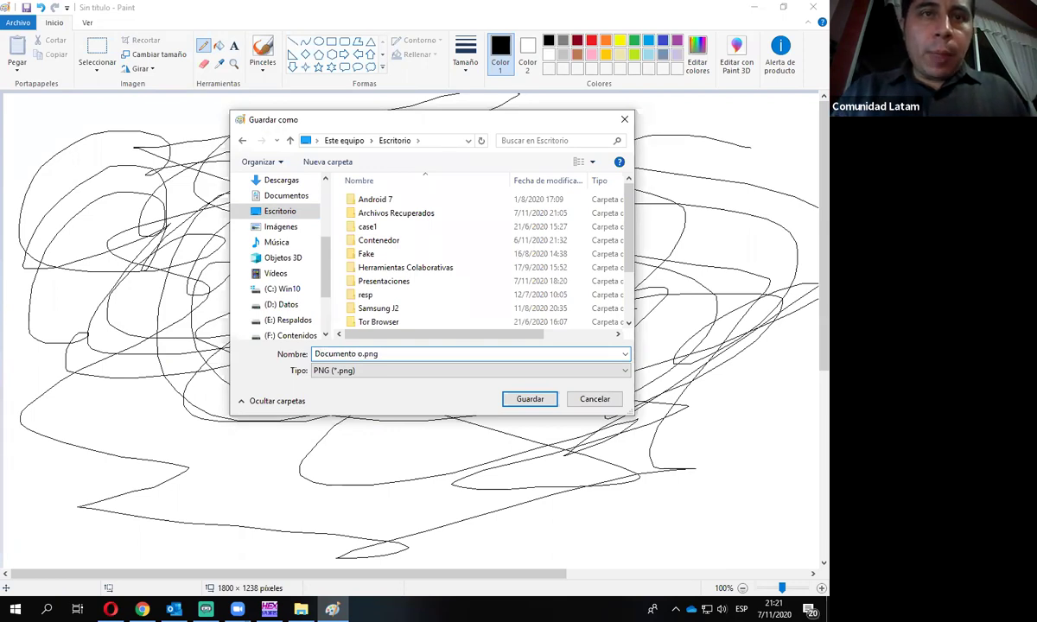
key(BackSpace)
key(BackSpace)
key(BackSpace)
key(BackSpace)
key(BackSpace)
key(BackSpace)
key(BackSpace)
key(BackSpace)
key(BackSpace)
key(BackSpace)
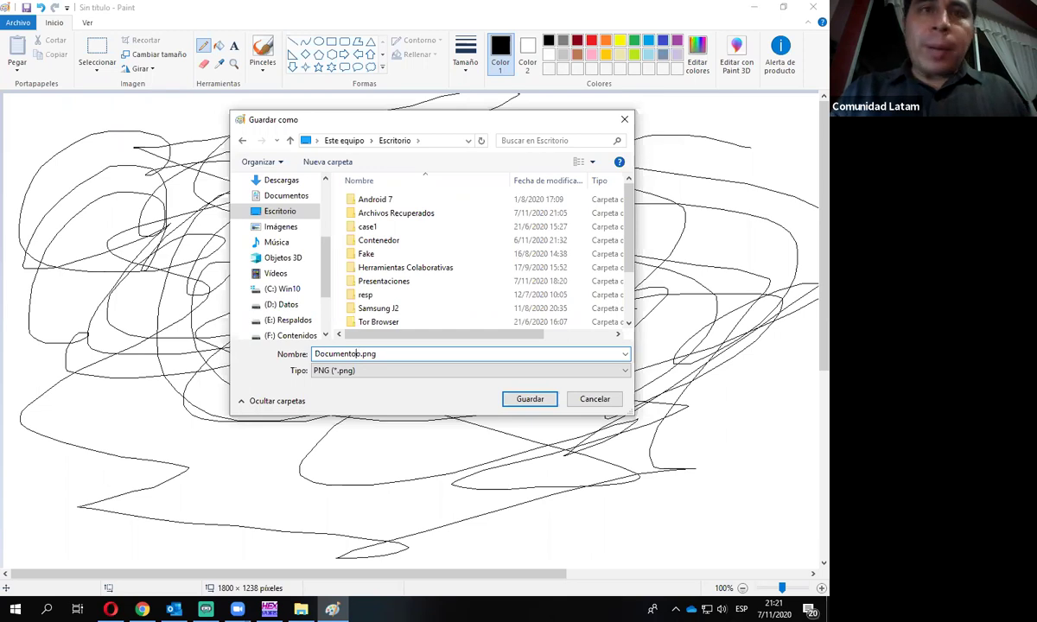
Step: Save the drawing under the name Trabajo.png and close Paint
text(Trabajo)
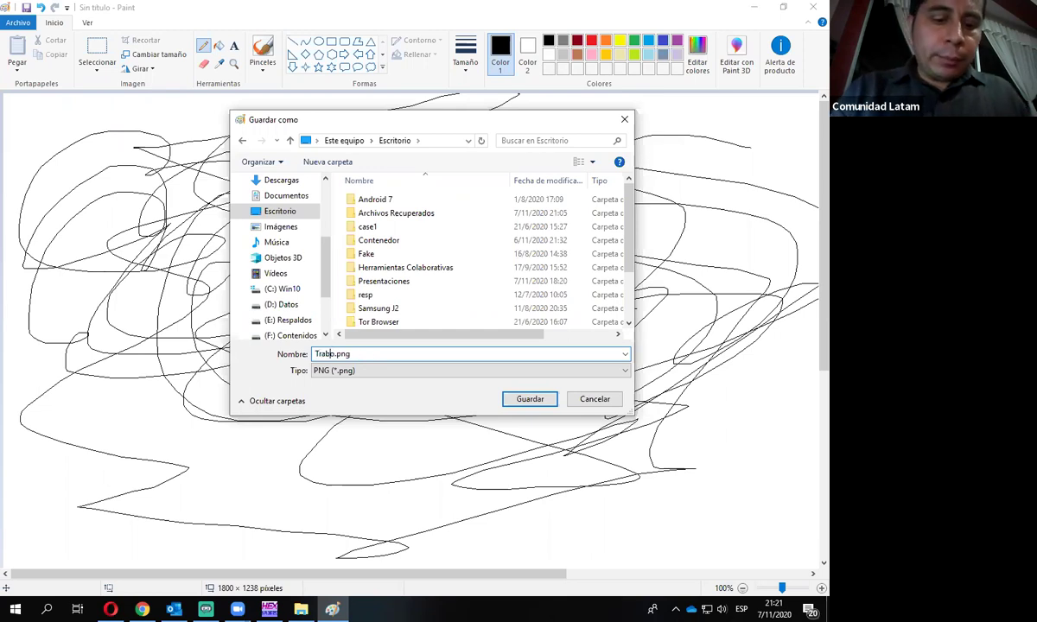
key(BackSpace)
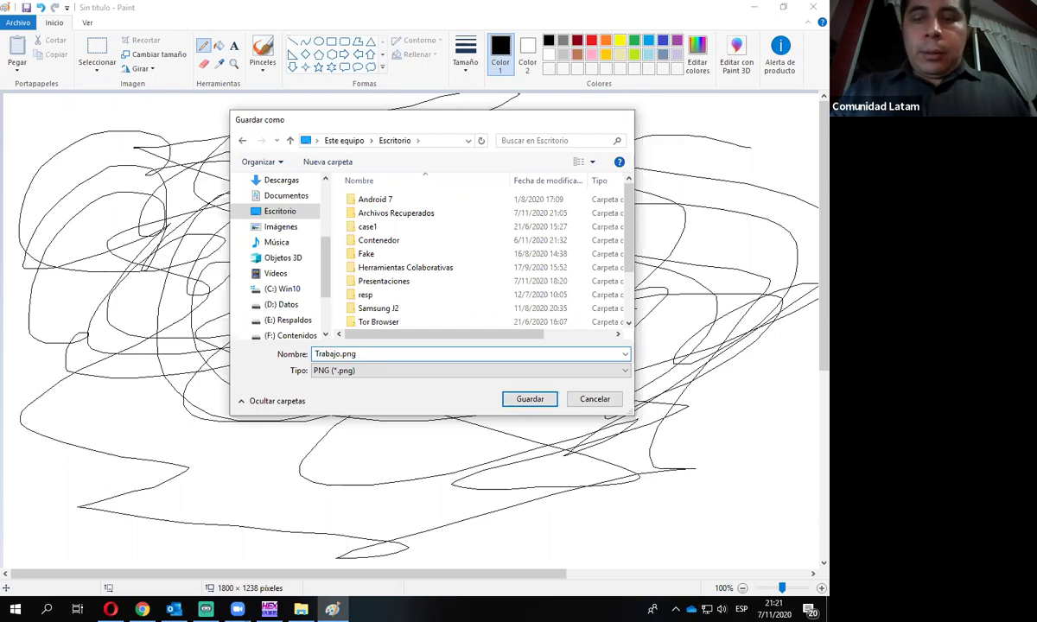
key(Return)
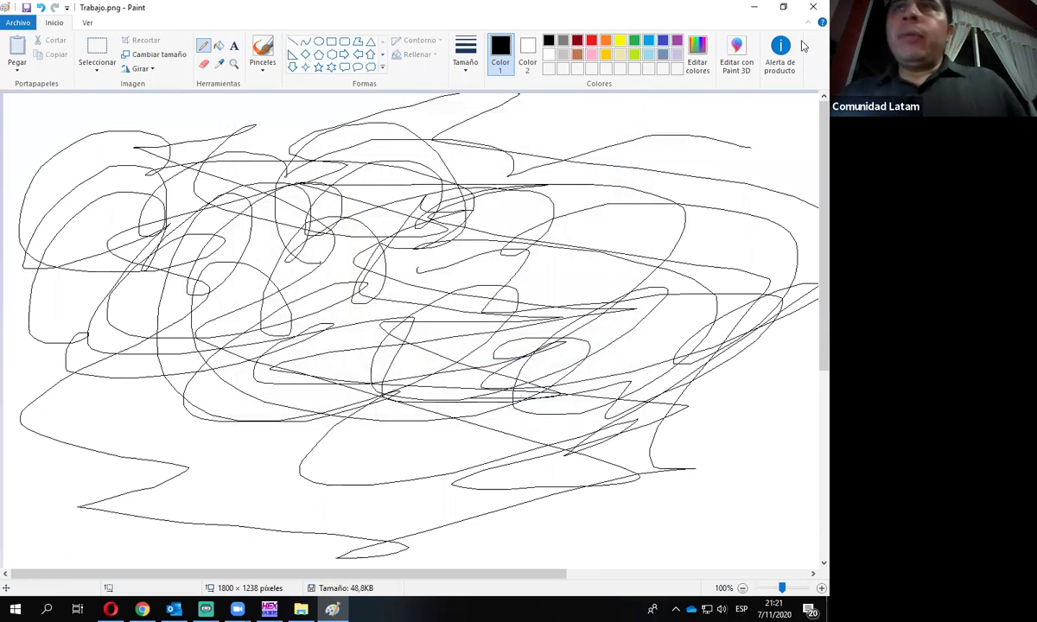
click(812, 6)
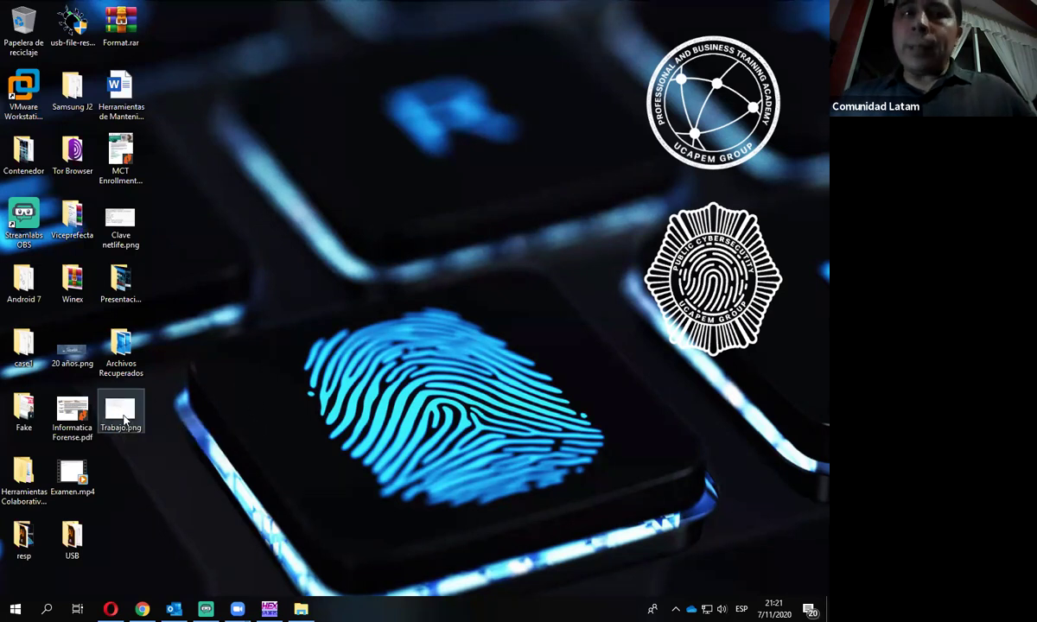
Step: Remove the png extension from the Trabajo.png file on the desktop and accept the extension change
mouse_move(126, 428)
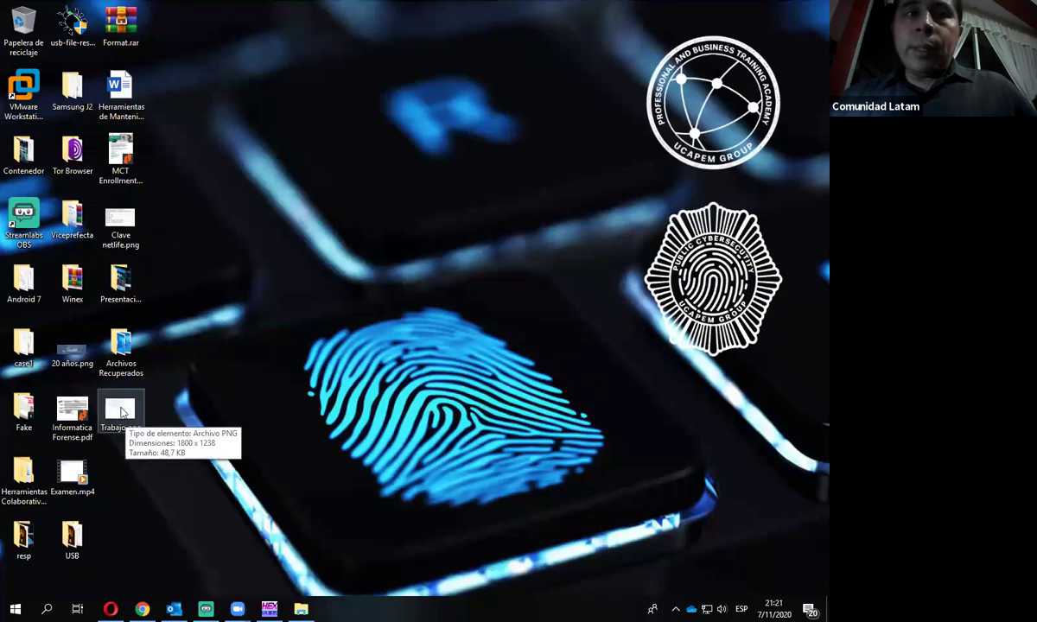
click(130, 418)
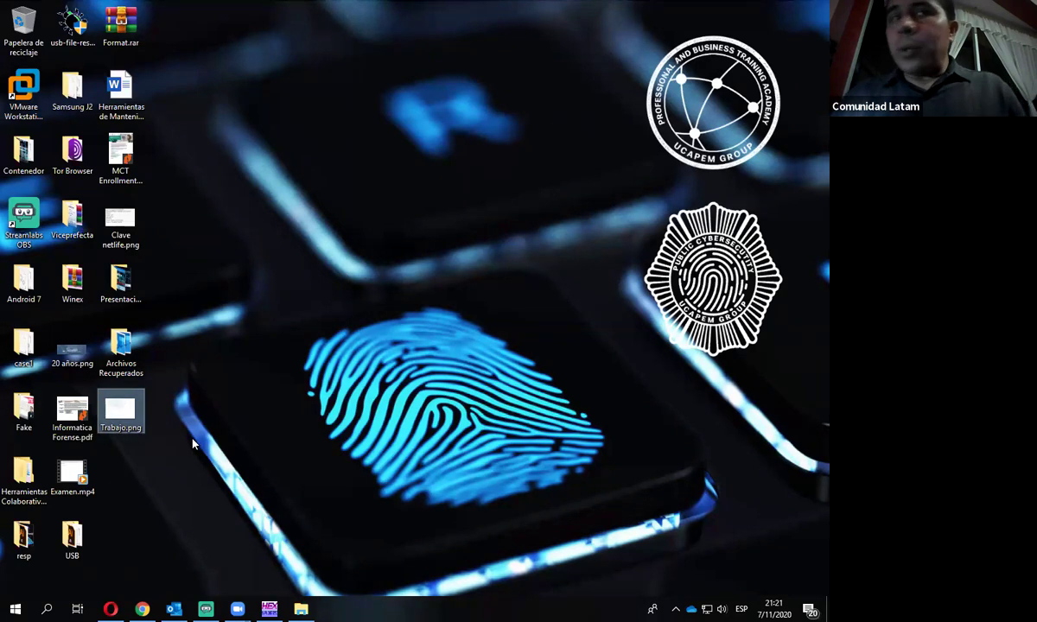
click(131, 428)
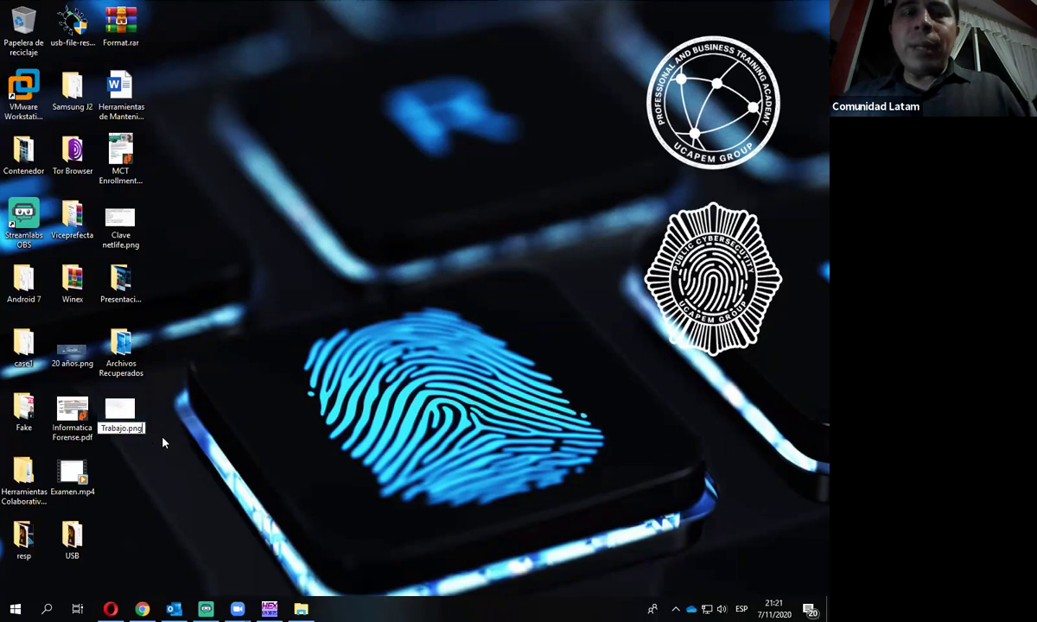
key(BackSpace)
key(BackSpace)
key(BackSpace)
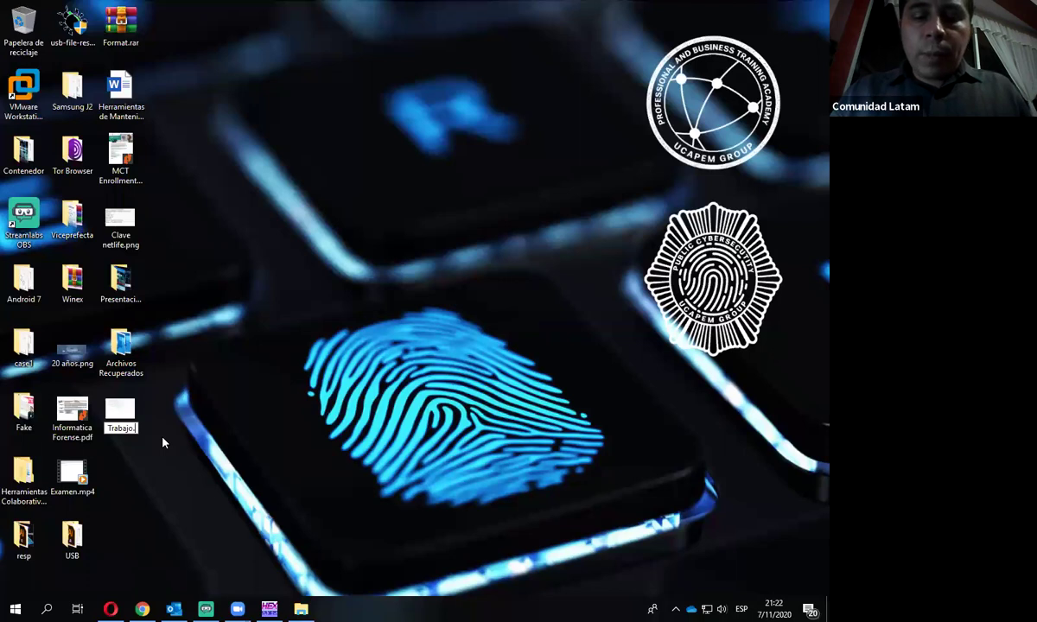
key(Return)
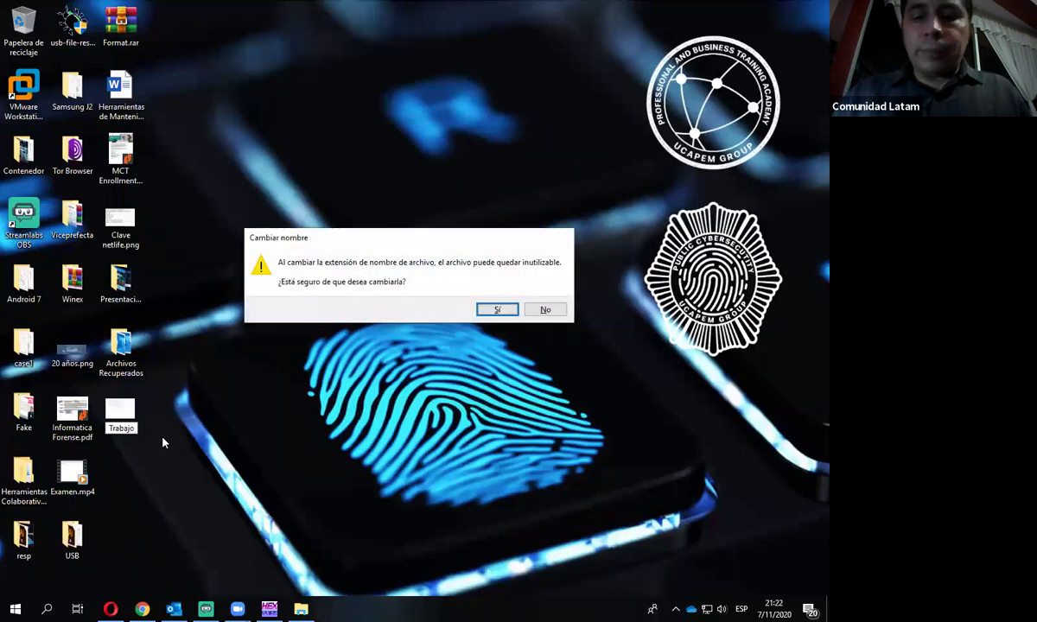
key(Return)
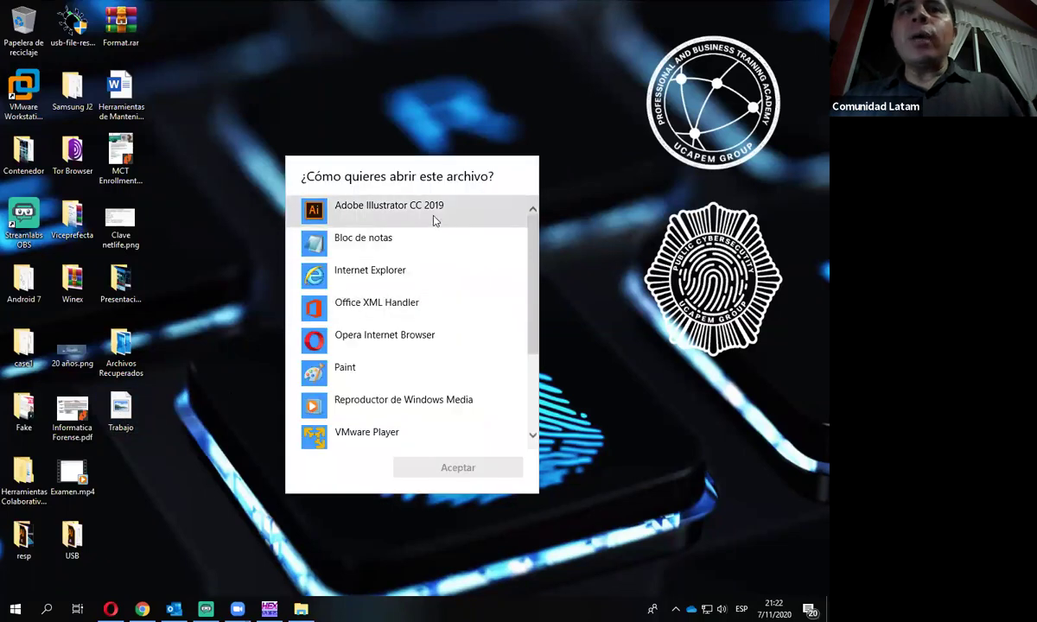
Step: Look through the programs offered for opening the extensionless Trabajo file, and dismiss the list without choosing one
scroll(417, 326, down, 1)
scroll(416, 326, down, 3)
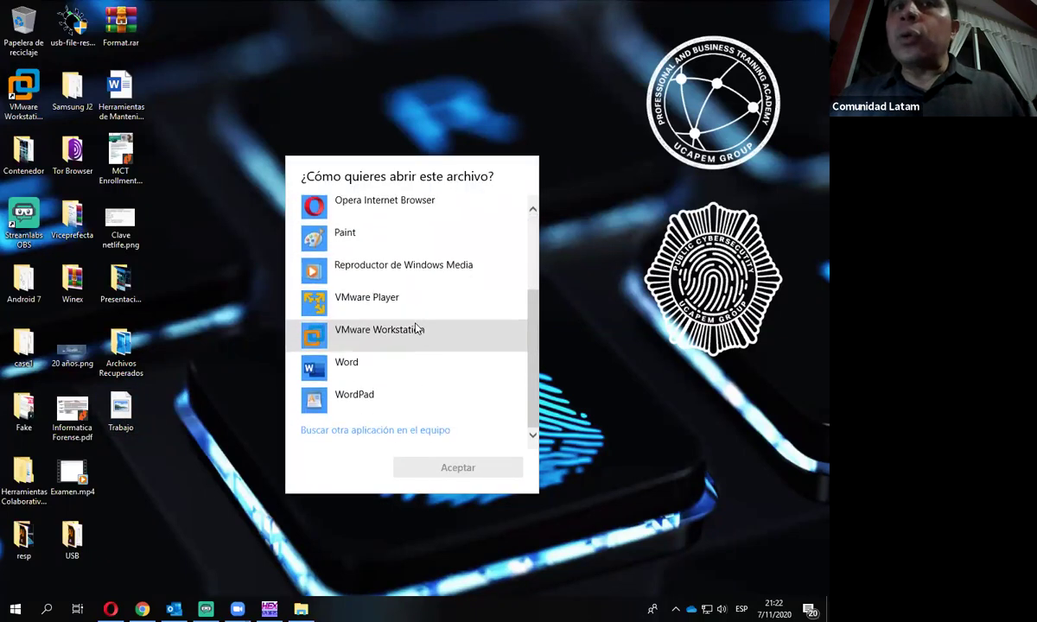
scroll(417, 327, up, 3)
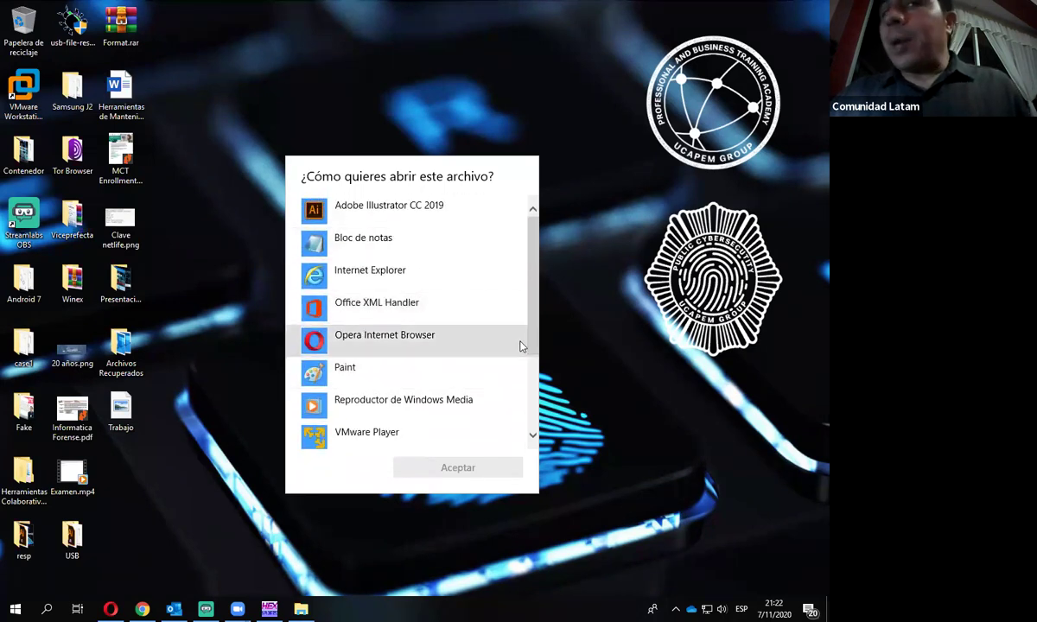
key(Escape)
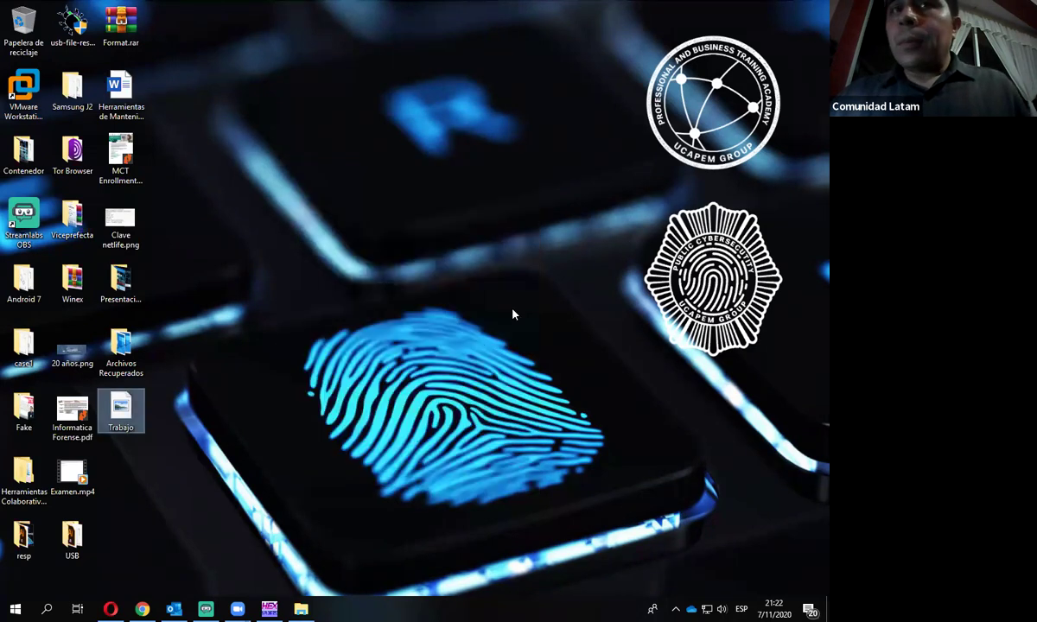
click(462, 344)
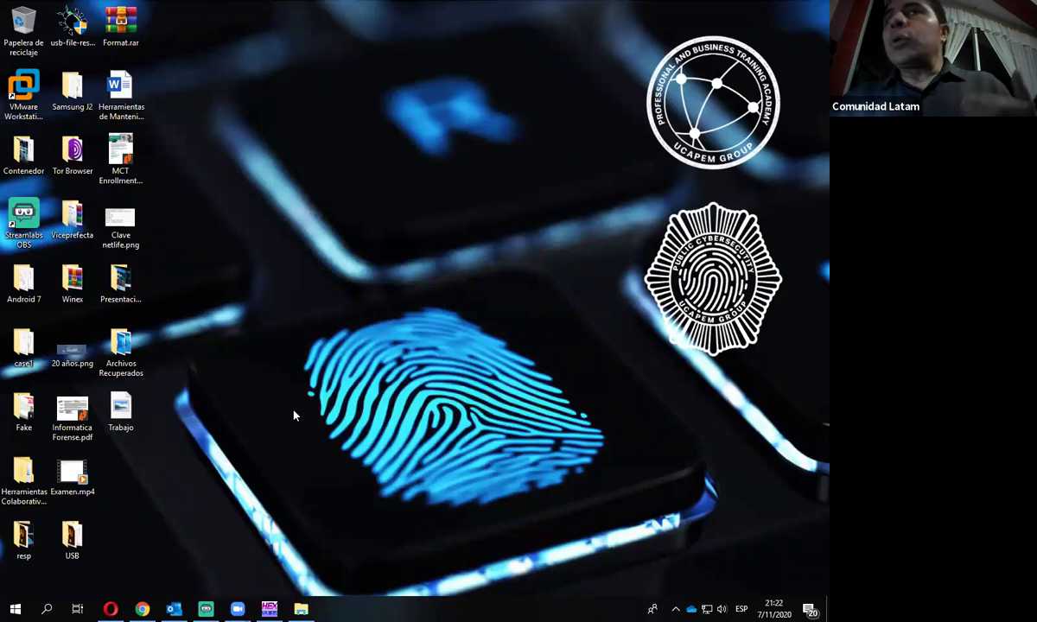
Step: Rename the extensionless Trabajo file on the desktop as Trabajo.doc
click(134, 437)
key(F2)
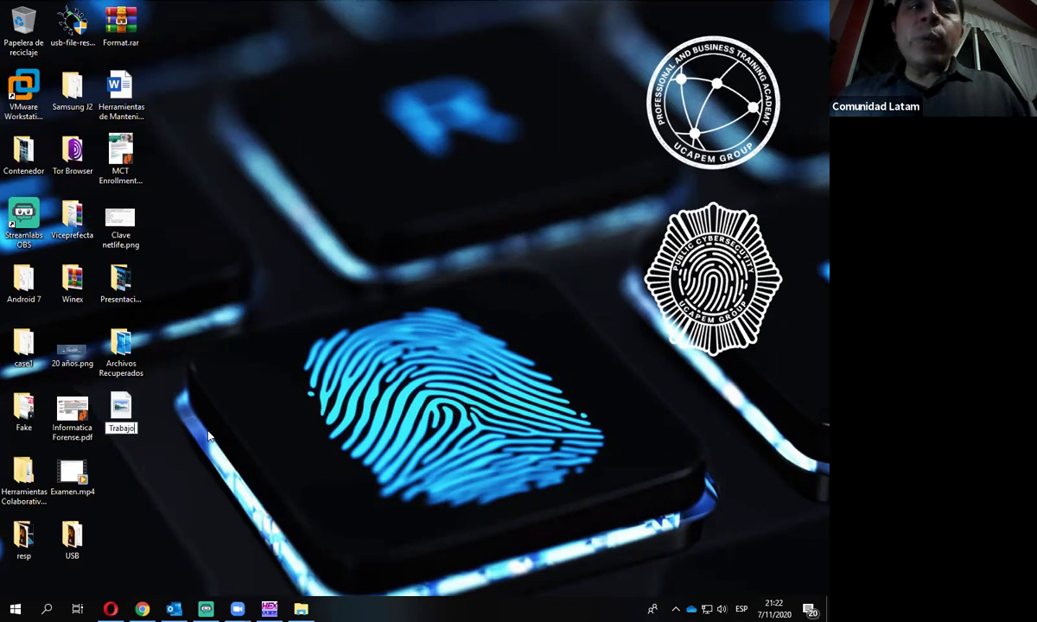
text(.doc)
key(Return)
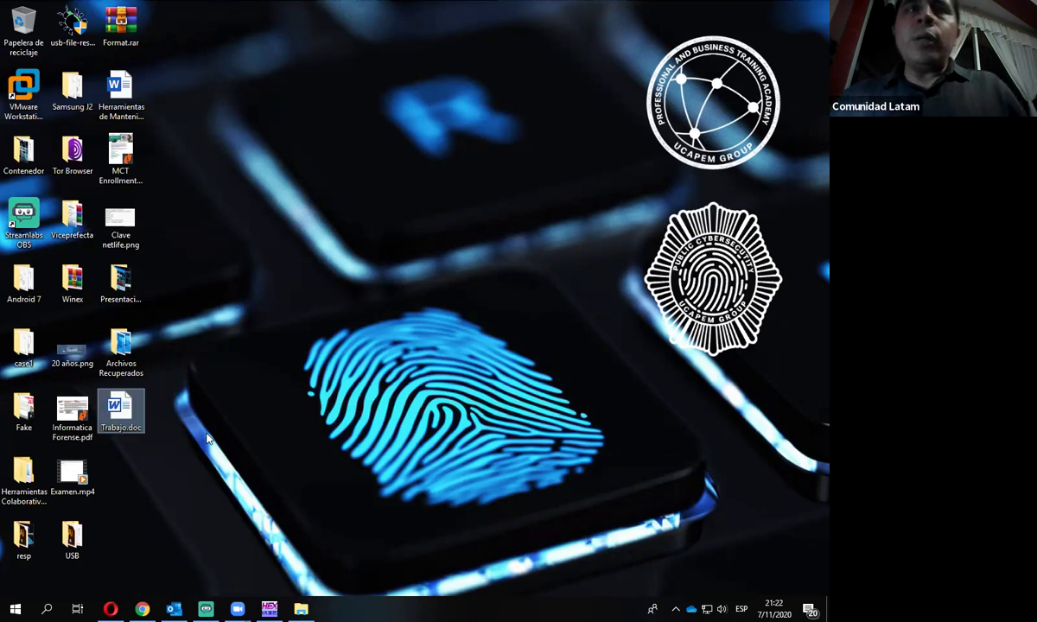
click(255, 411)
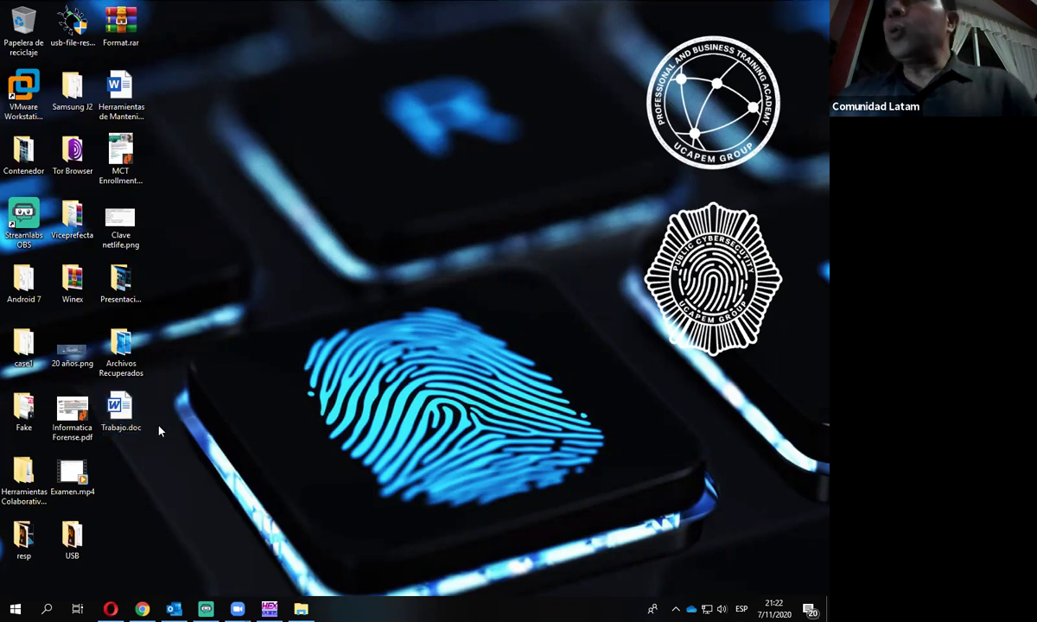
Step: Open Trabajo.doc in Word, converting it with the default Windows text encoding
double_click(126, 409)
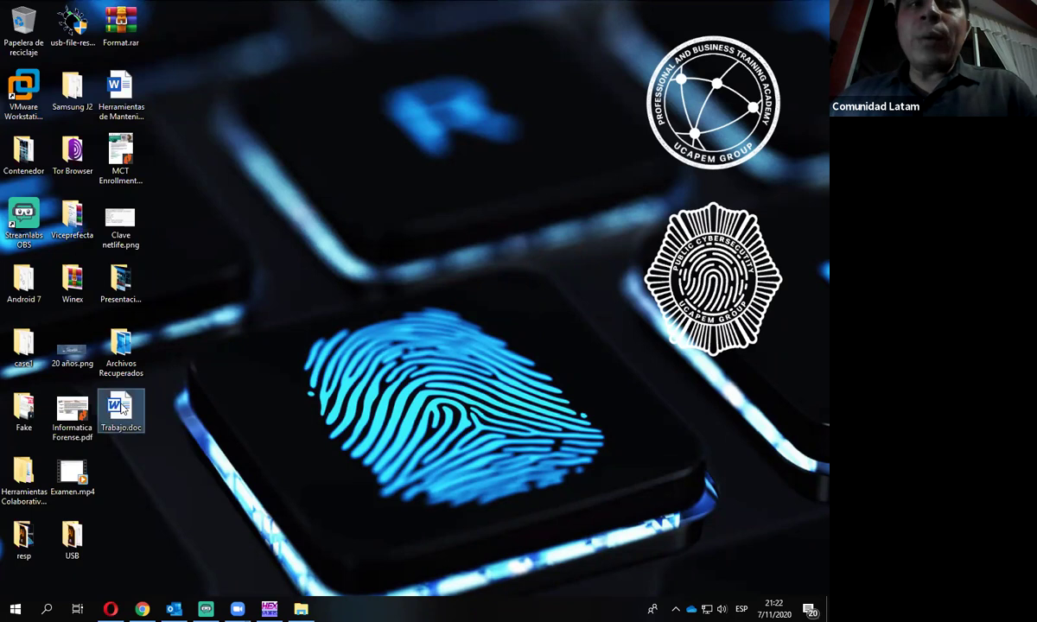
double_click(371, 233)
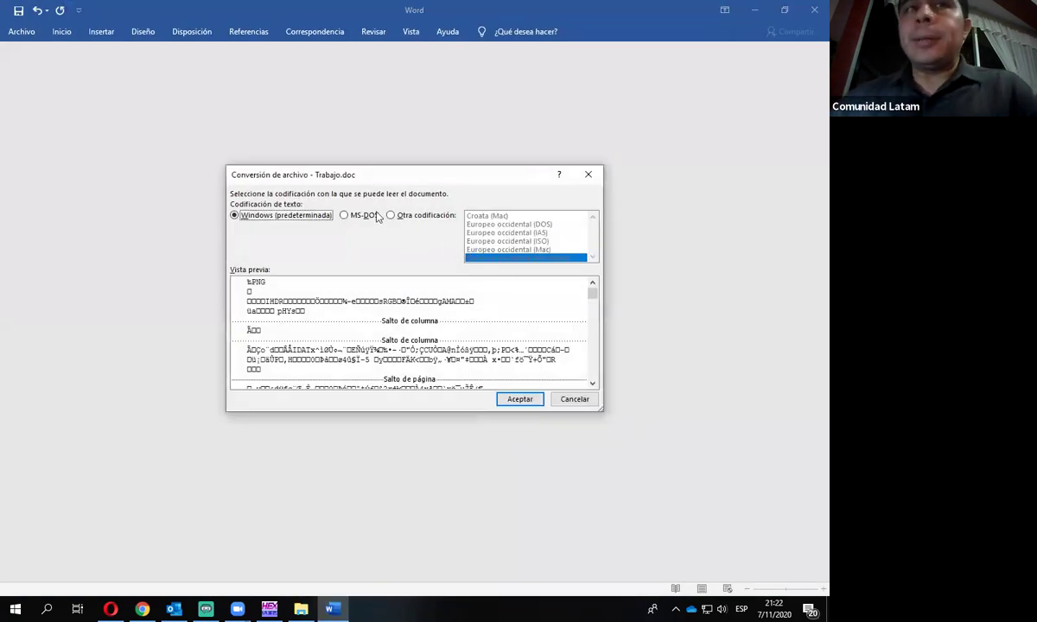
click(520, 399)
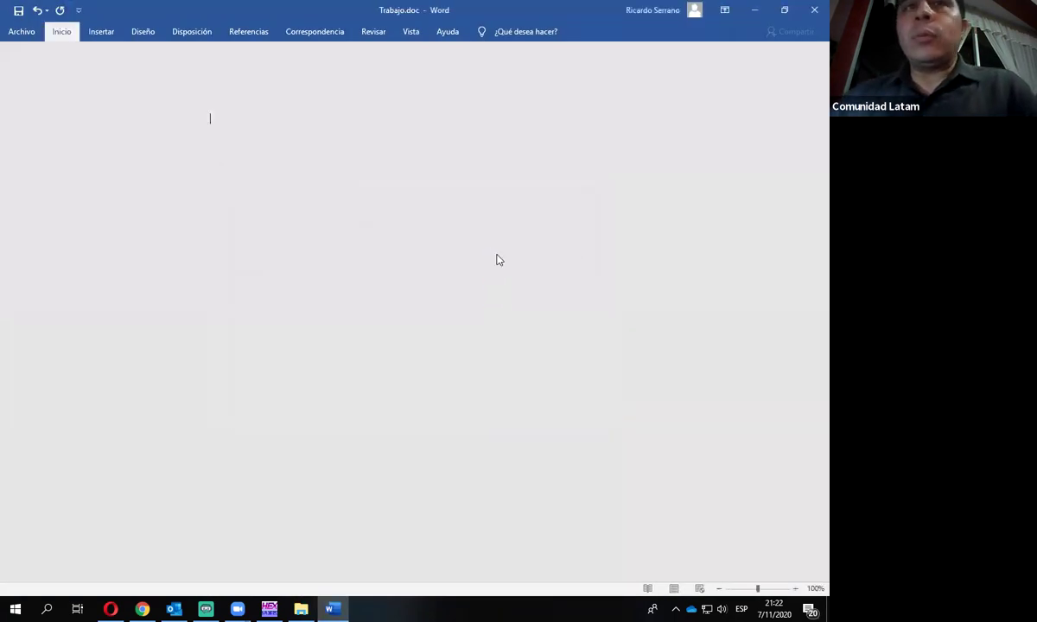
Step: Examine the text of Trabajo.doc, especially the PNG signature on its first line, at 150% zoom, and close Word
scroll(471, 320, down, 10)
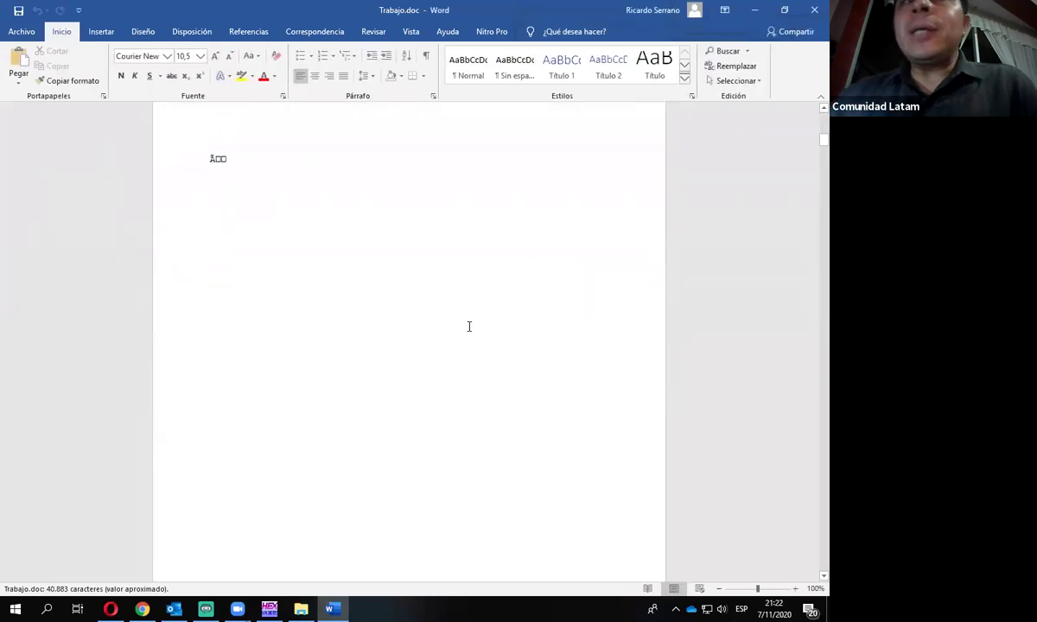
scroll(470, 327, down, 10)
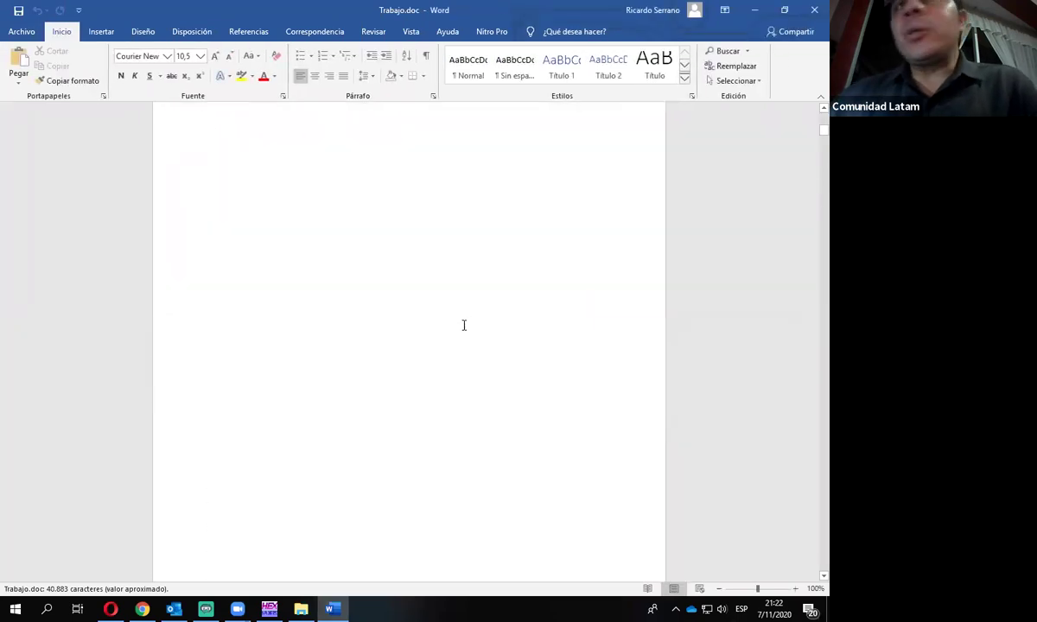
scroll(462, 345, up, 10)
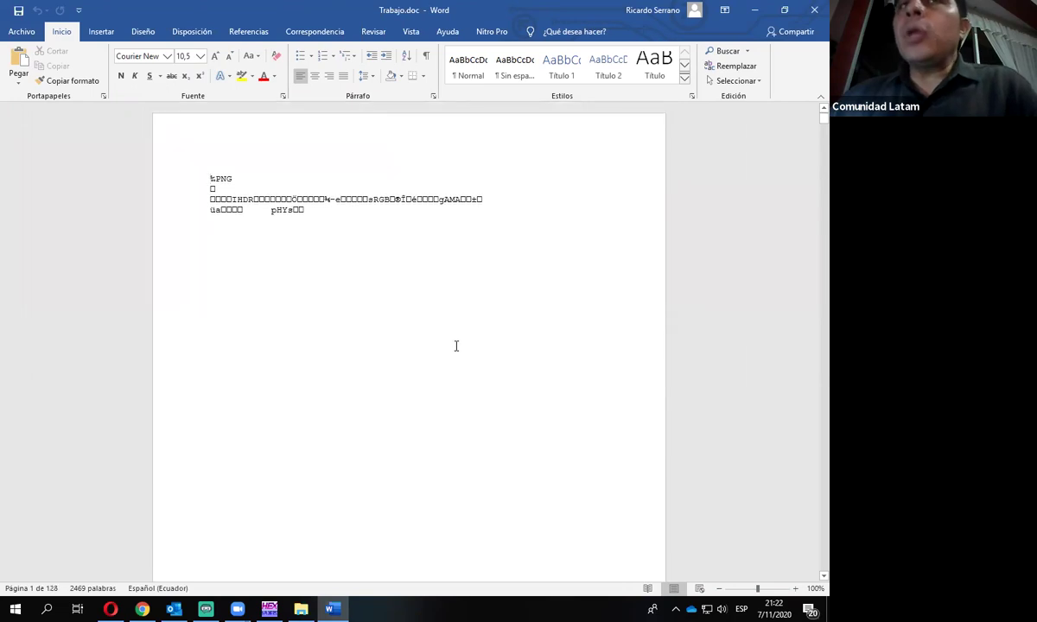
drag(226, 200, 377, 376)
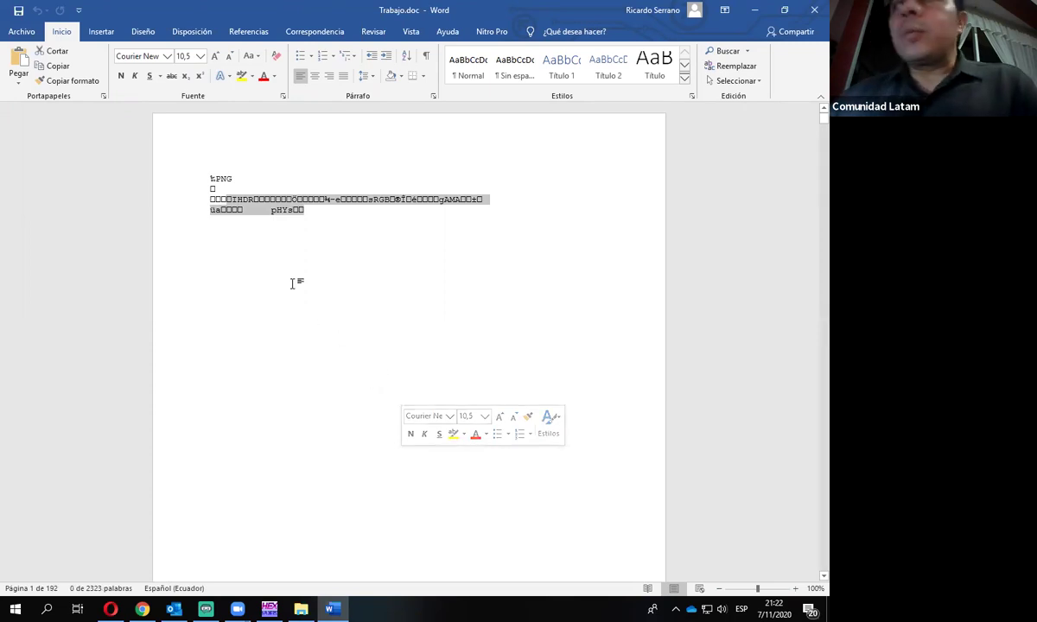
drag(234, 178, 197, 176)
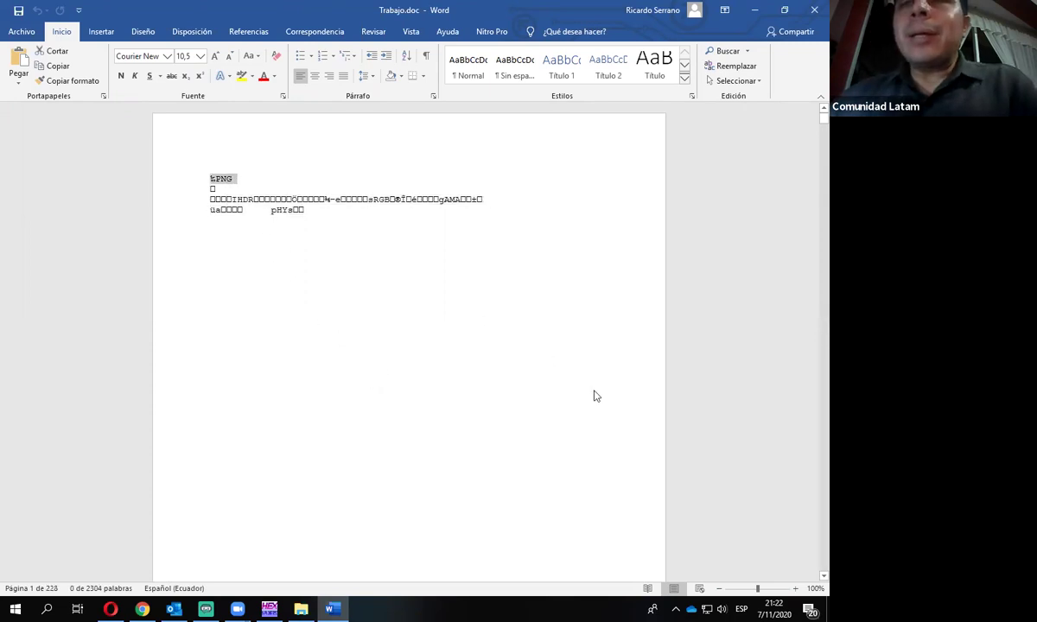
click(797, 590)
click(797, 590)
click(796, 590)
click(796, 590)
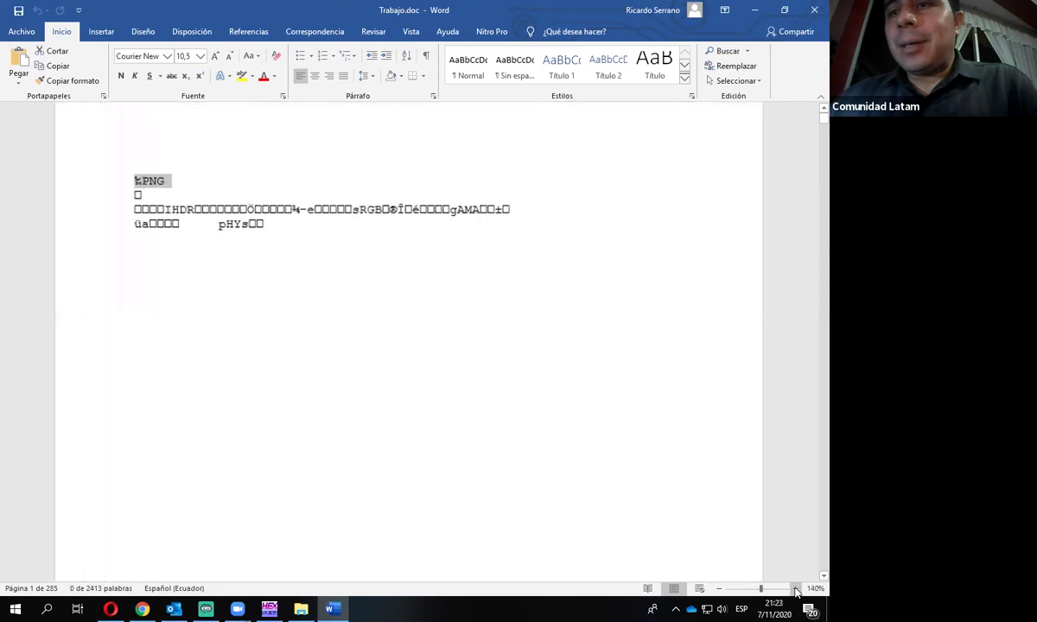
click(796, 590)
drag(144, 179, 104, 181)
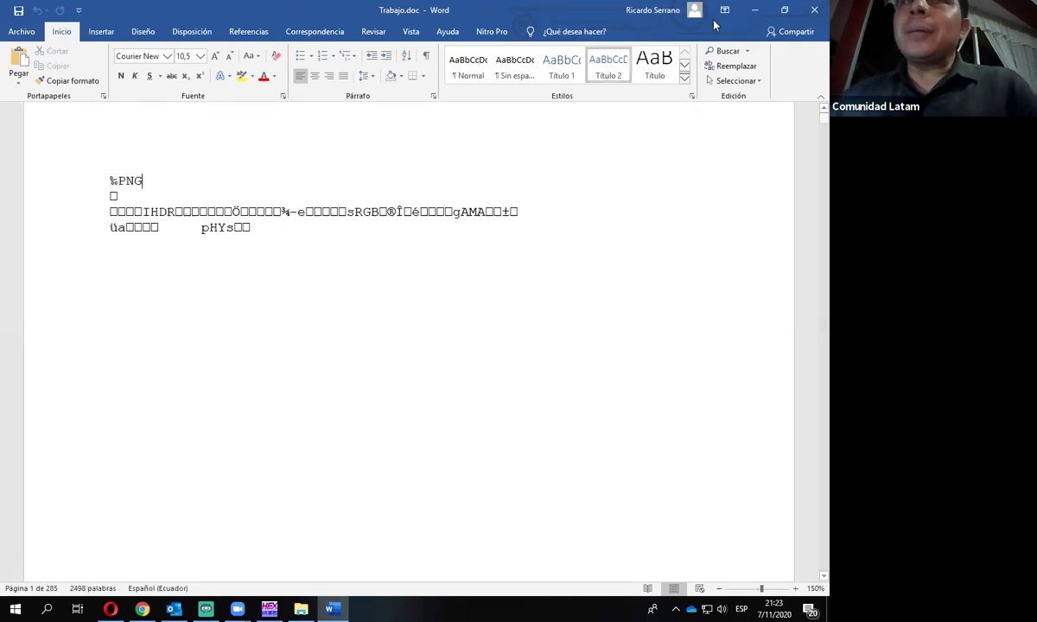
click(813, 9)
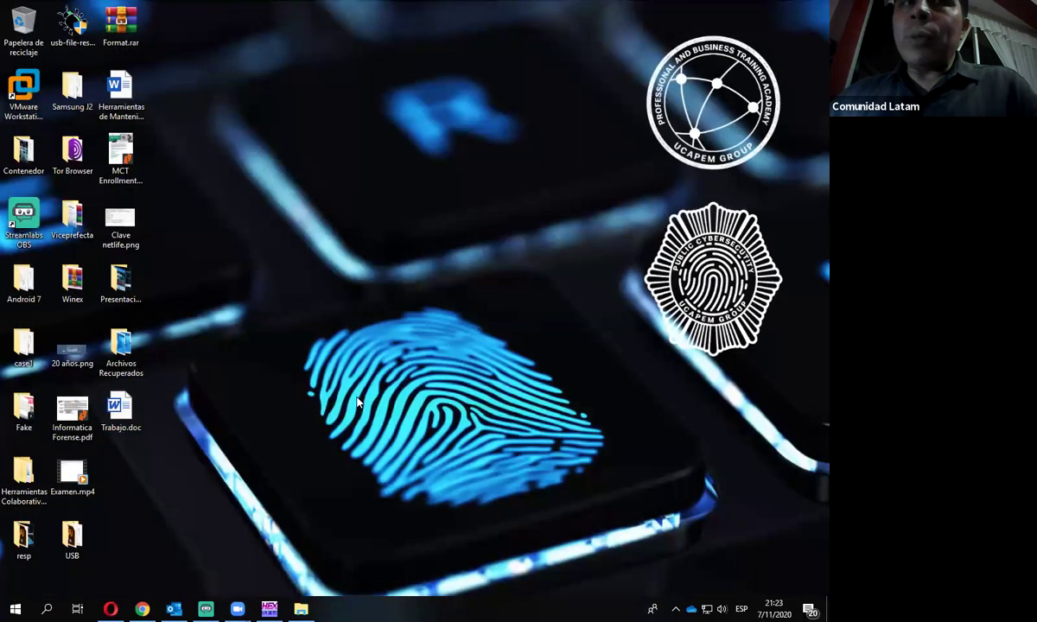
Step: Switch to WinHex and open Trabajo.doc from the desktop folder
click(120, 397)
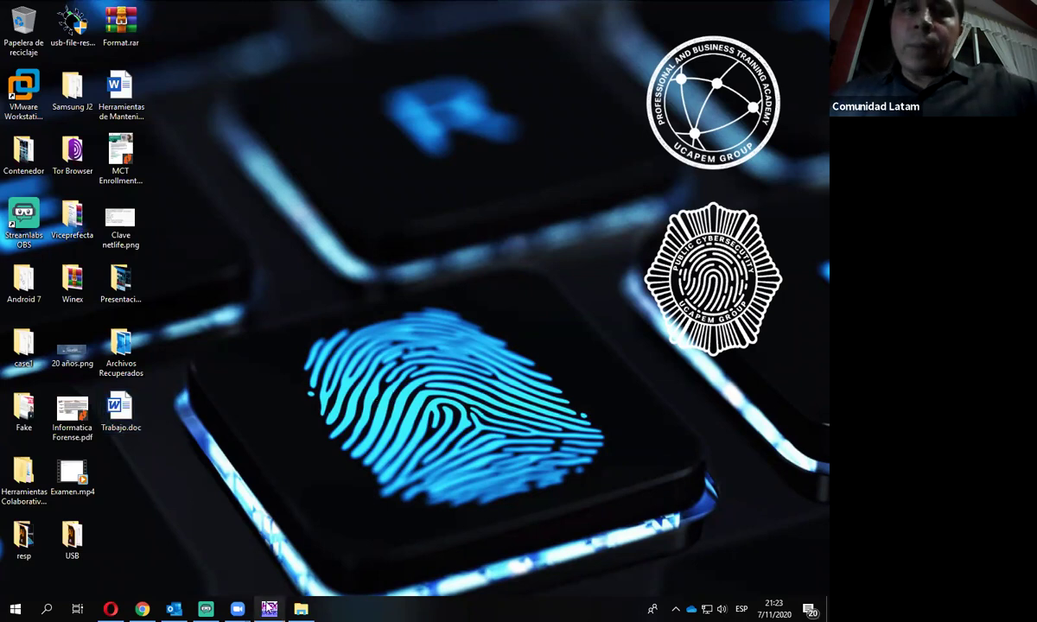
click(272, 609)
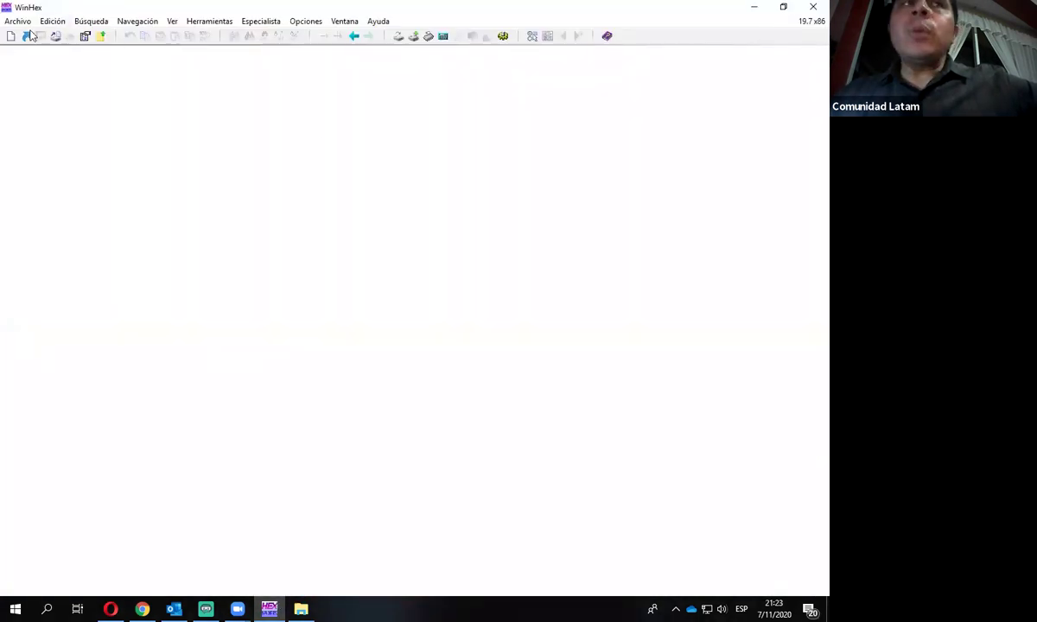
click(18, 21)
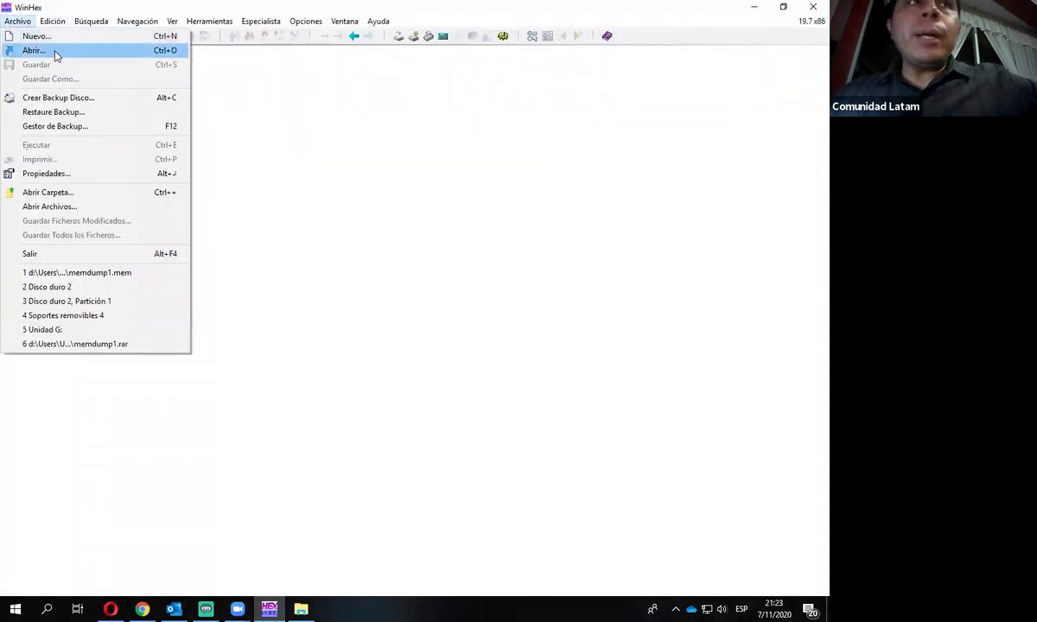
click(51, 48)
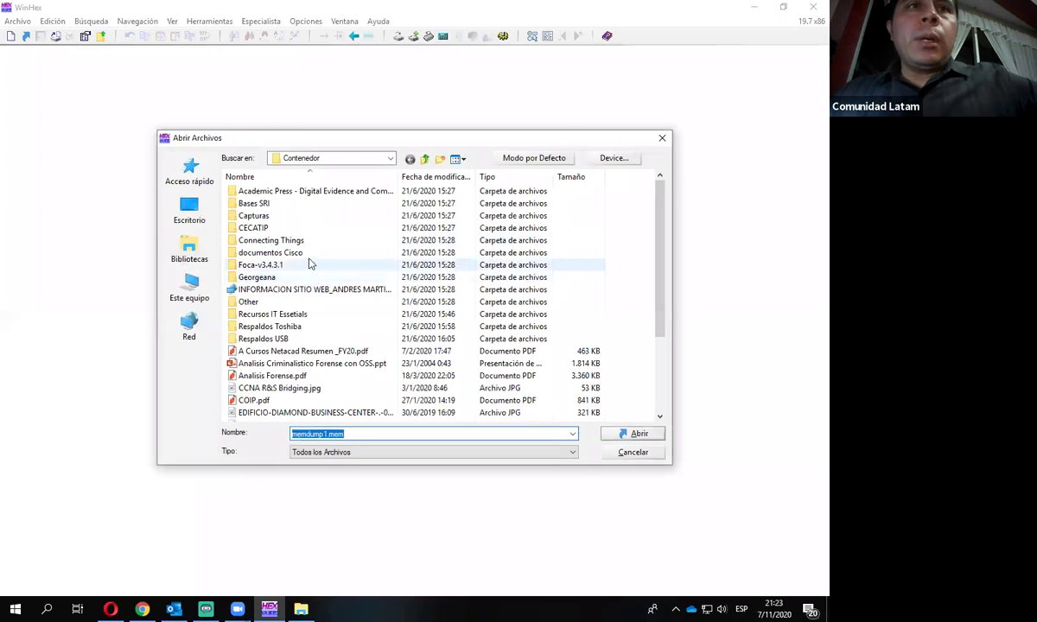
click(190, 212)
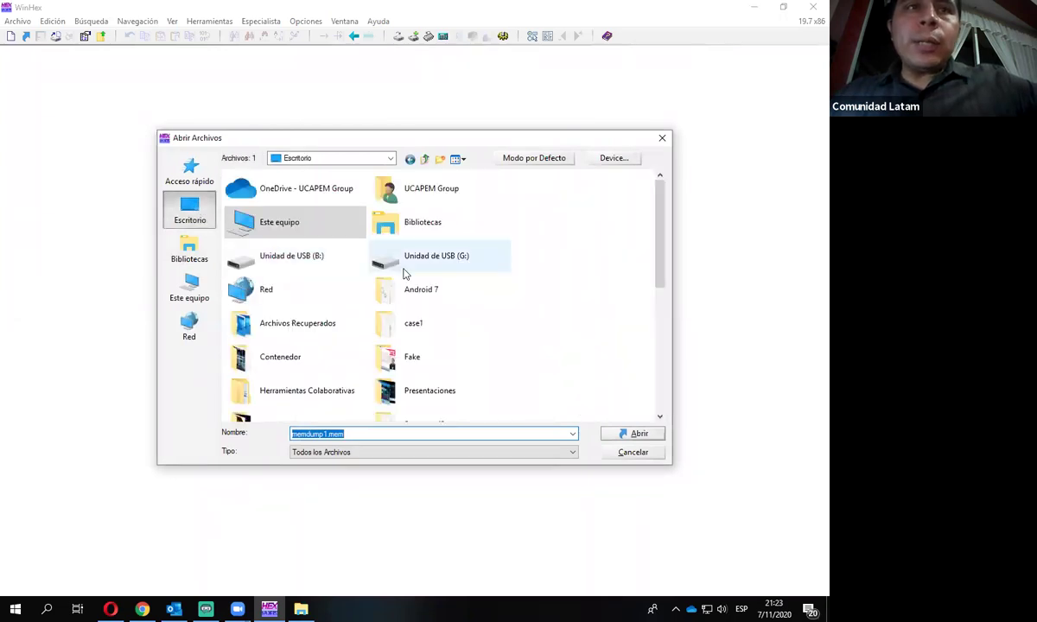
scroll(537, 297, down, 2)
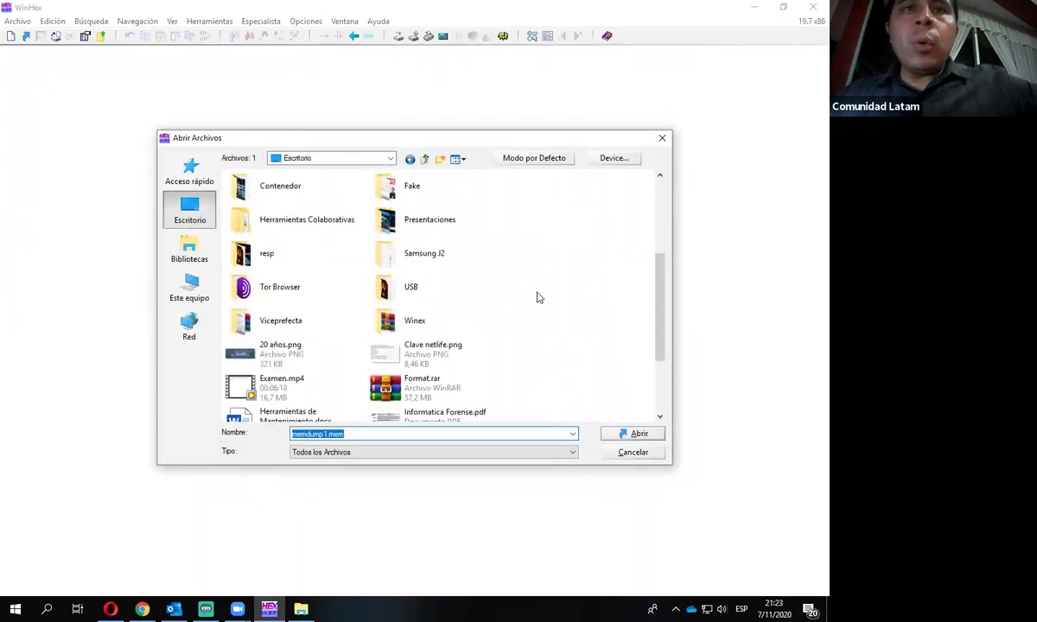
scroll(537, 298, down, 2)
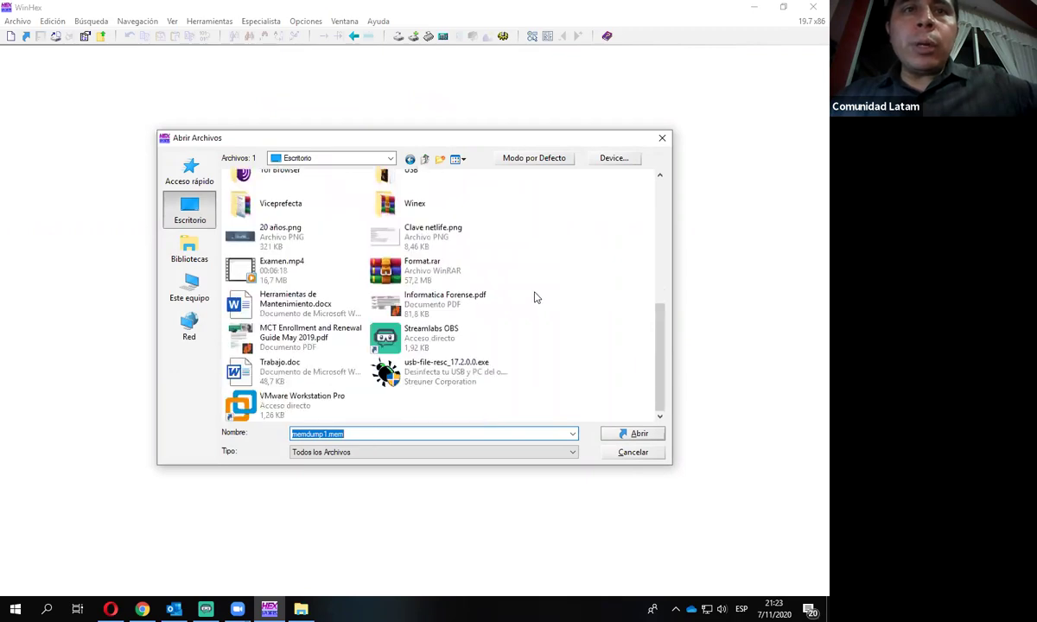
click(276, 372)
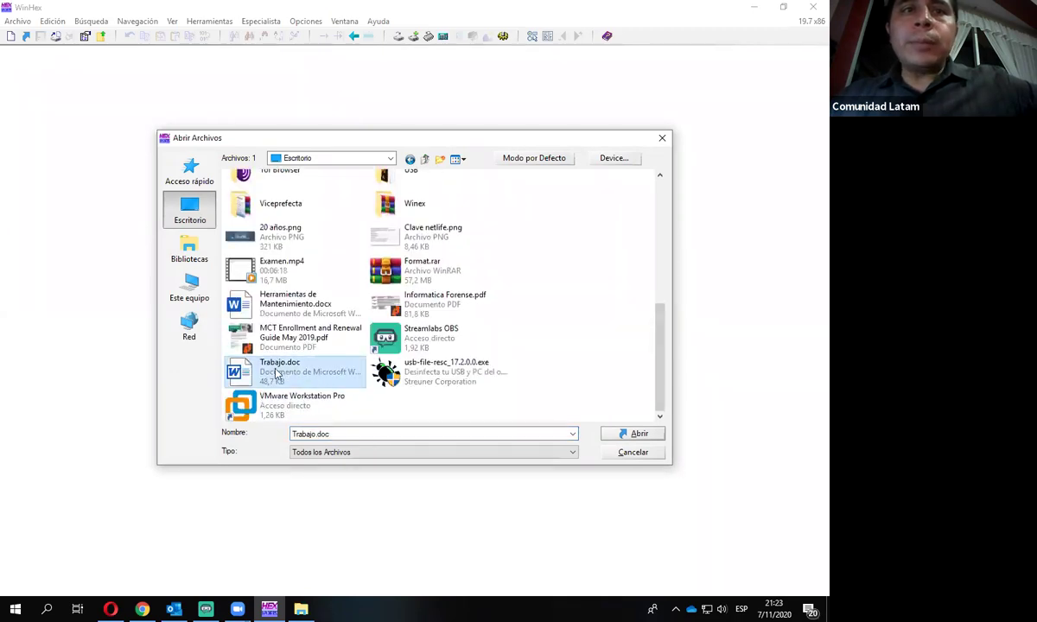
double_click(277, 371)
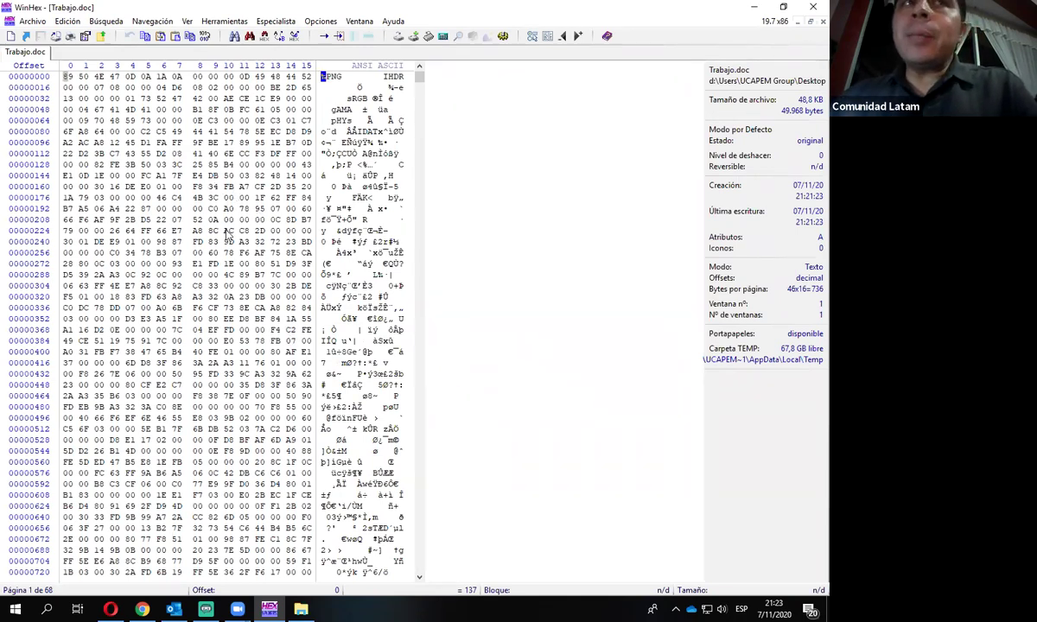
Step: Examine the hexadecimal content of Trabajo.doc and select its first four bytes, 89 50 4E 47
scroll(228, 223, down, 20)
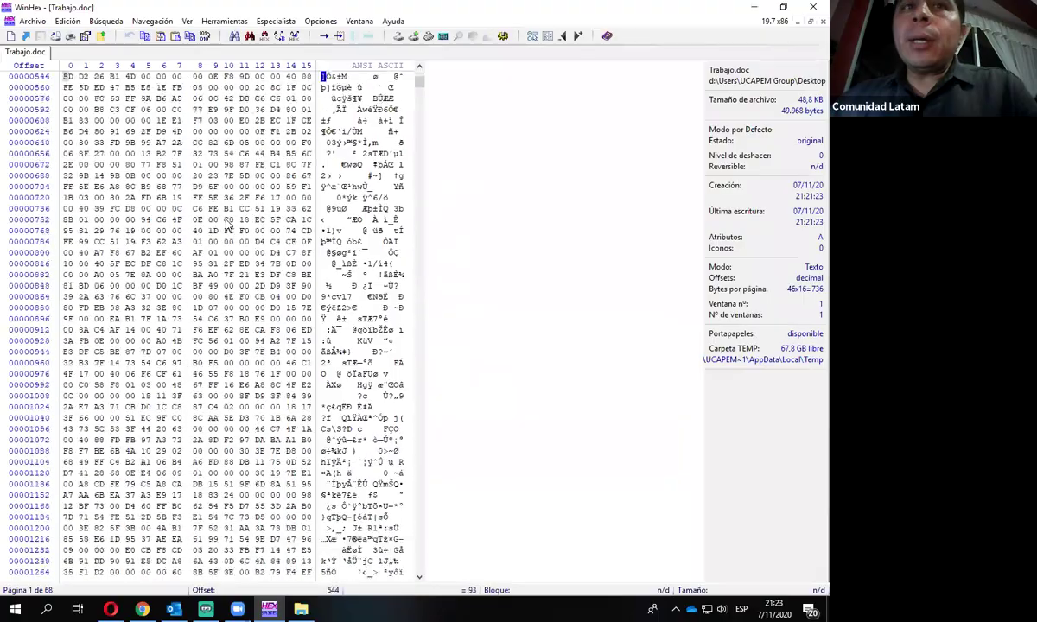
scroll(227, 223, down, 20)
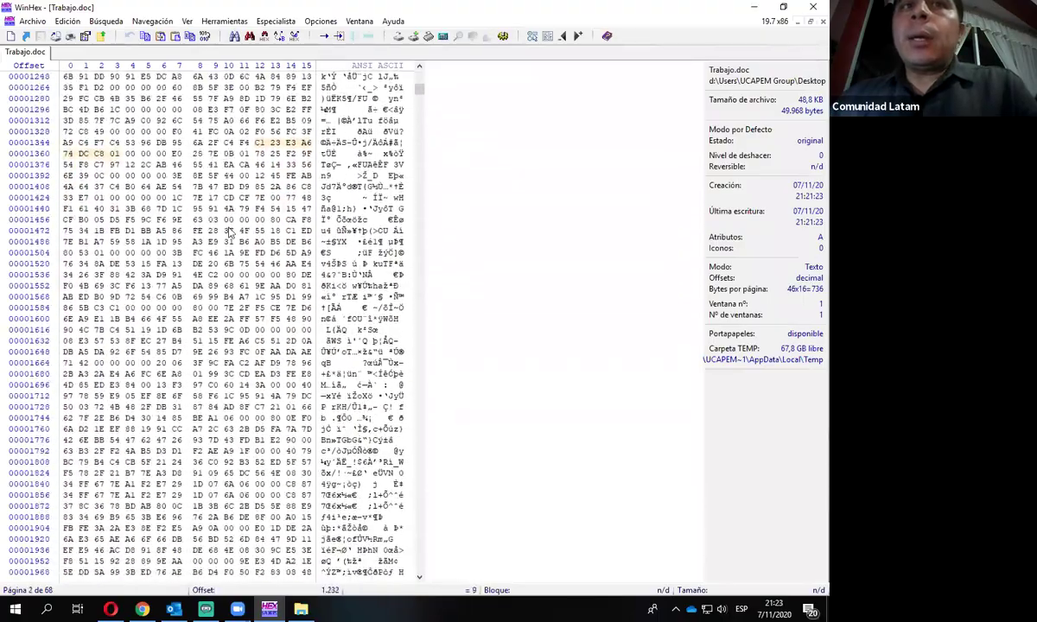
scroll(424, 101, down, 10)
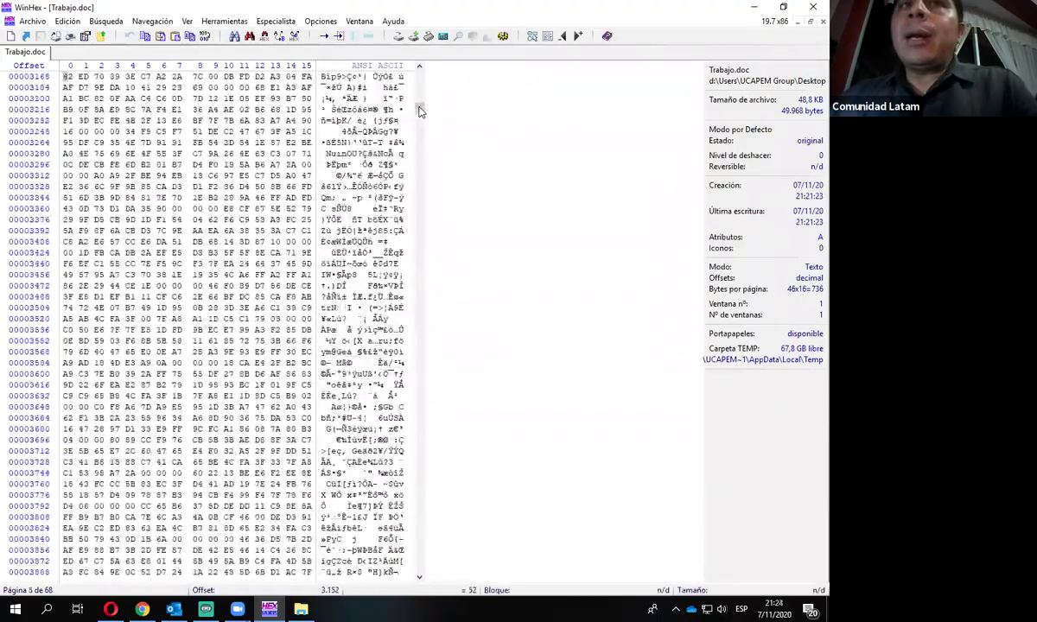
key(ctrl+Home)
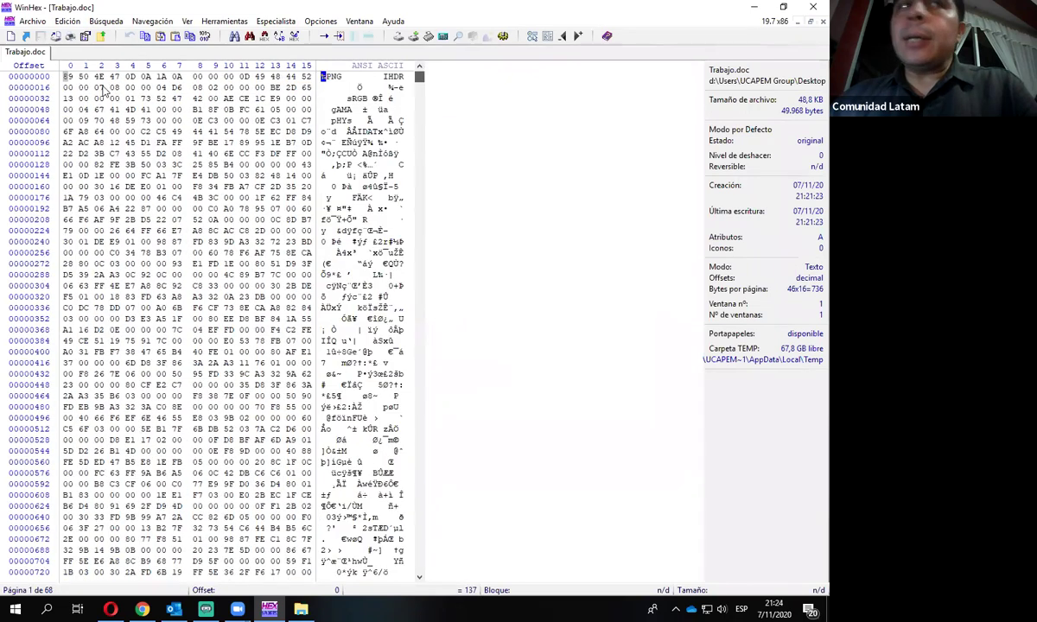
drag(102, 77, 66, 78)
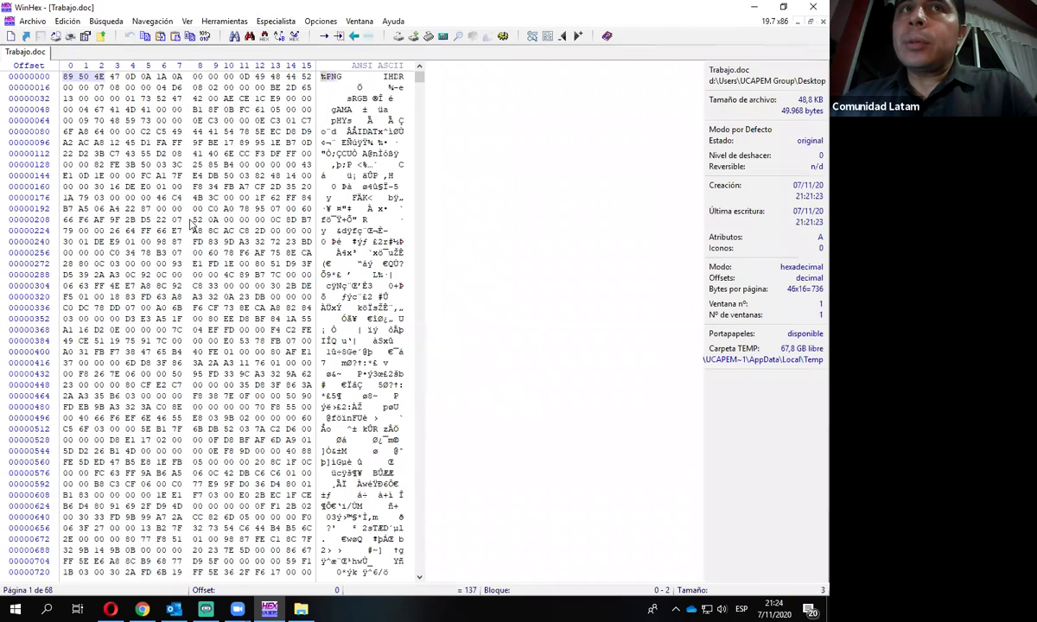
drag(116, 78, 65, 83)
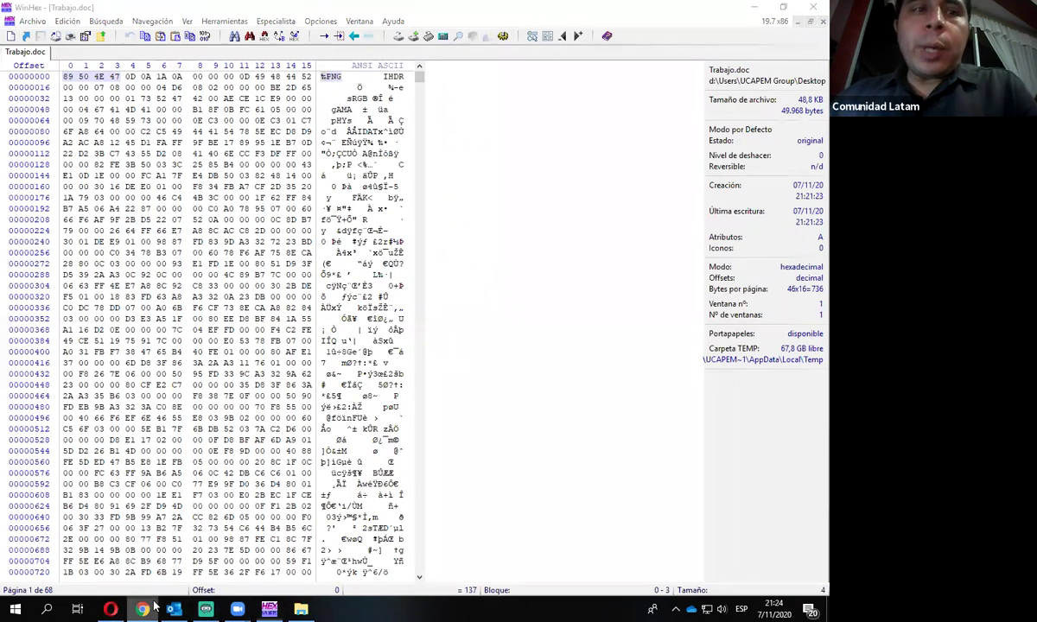
Step: Switch to Chrome and find the PNG row in the file header table, highlighting its signature 89 50 4E 47
key(alt+Tab)
click(67, 12)
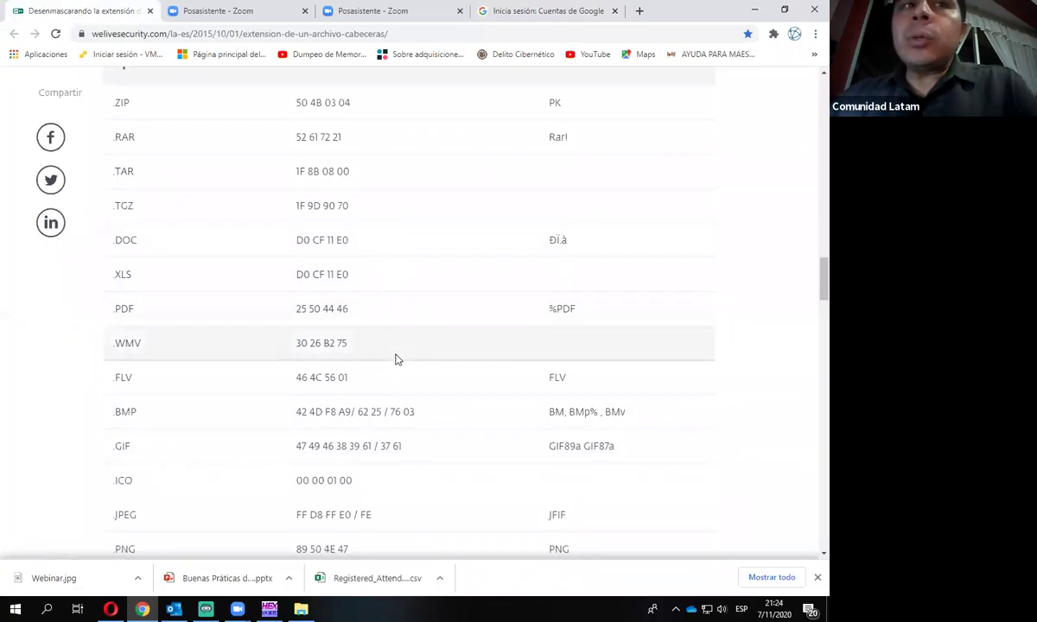
scroll(397, 360, down, 5)
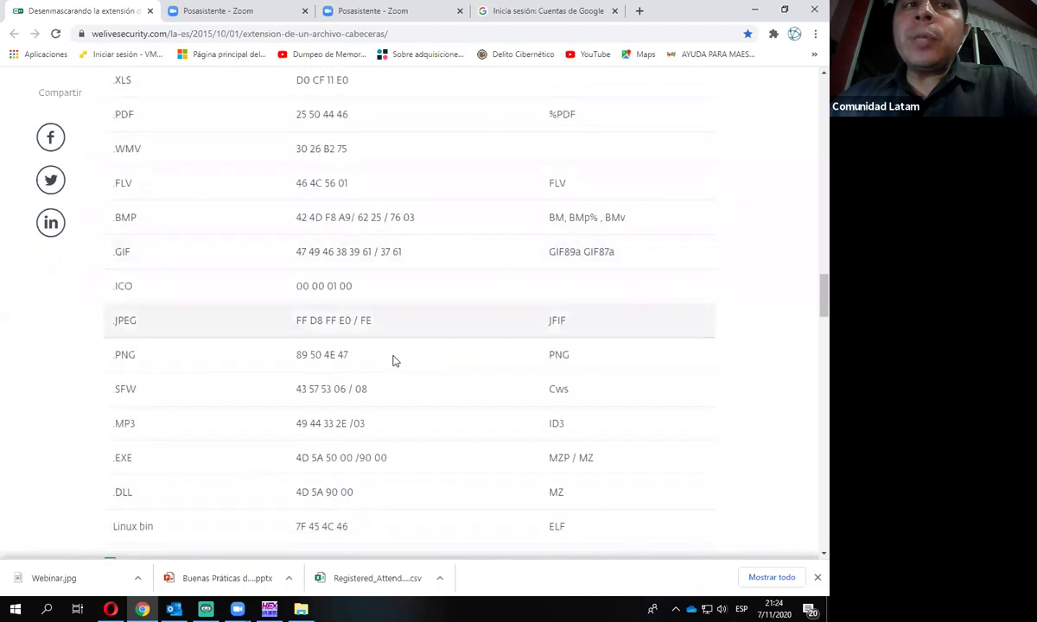
drag(350, 291, 299, 292)
scroll(338, 298, down, 2)
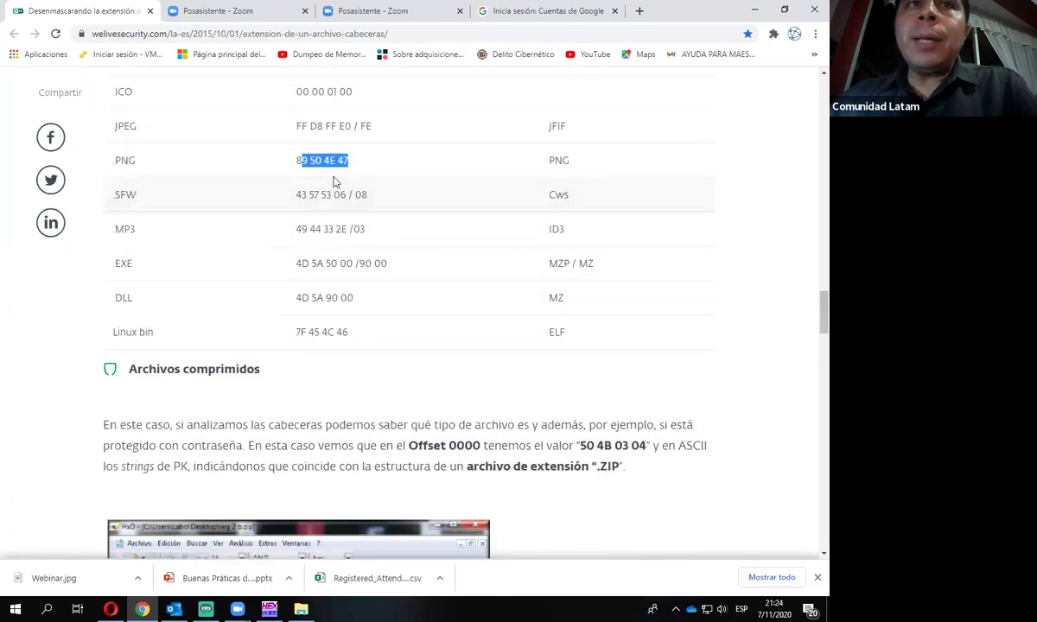
click(344, 161)
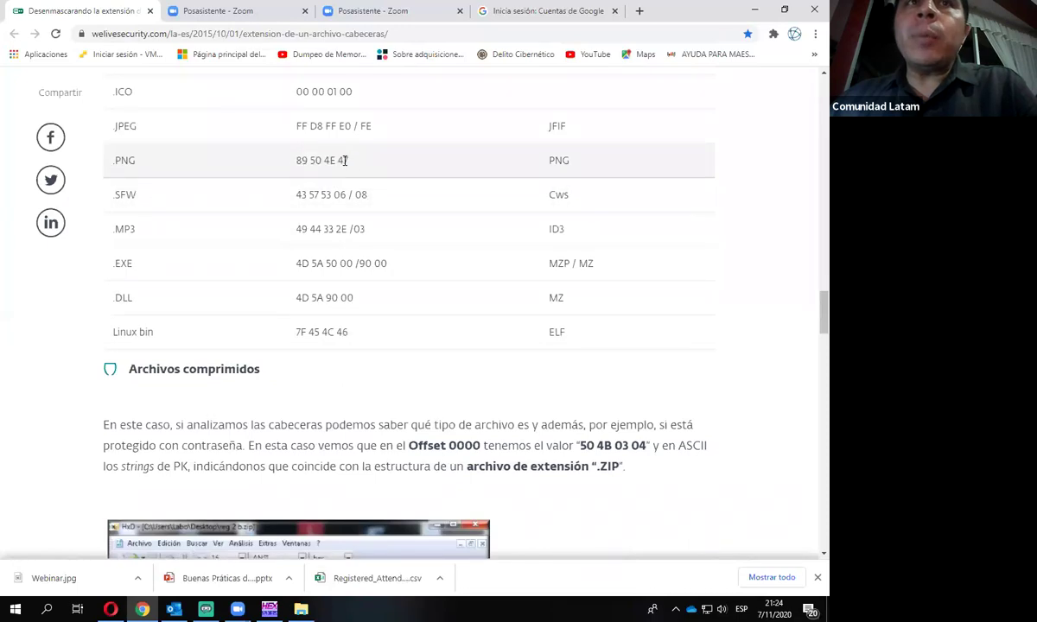
drag(349, 161, 299, 160)
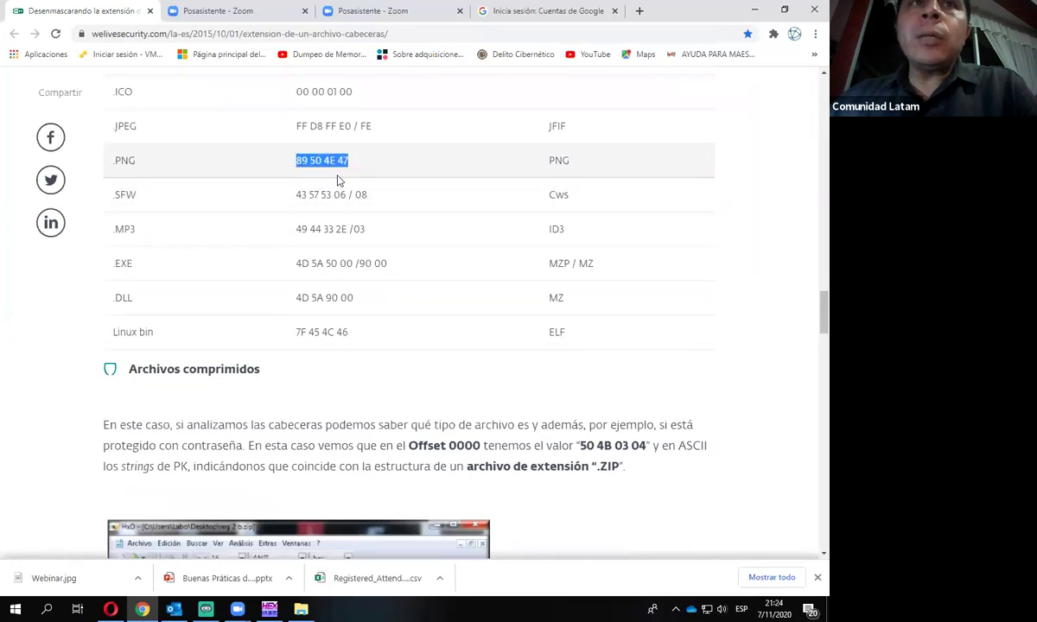
scroll(337, 180, down, 1)
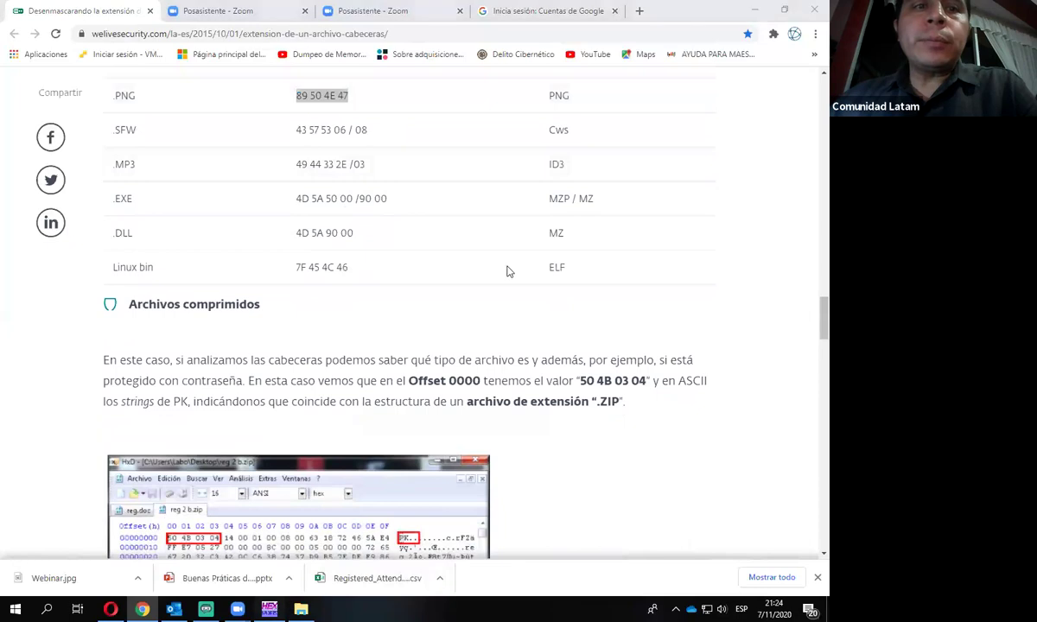
Step: Compare the first bytes of Trabajo.doc in a reduced WinHex window with the web page's PNG signature, and maximize WinHex again
key(alt+Tab)
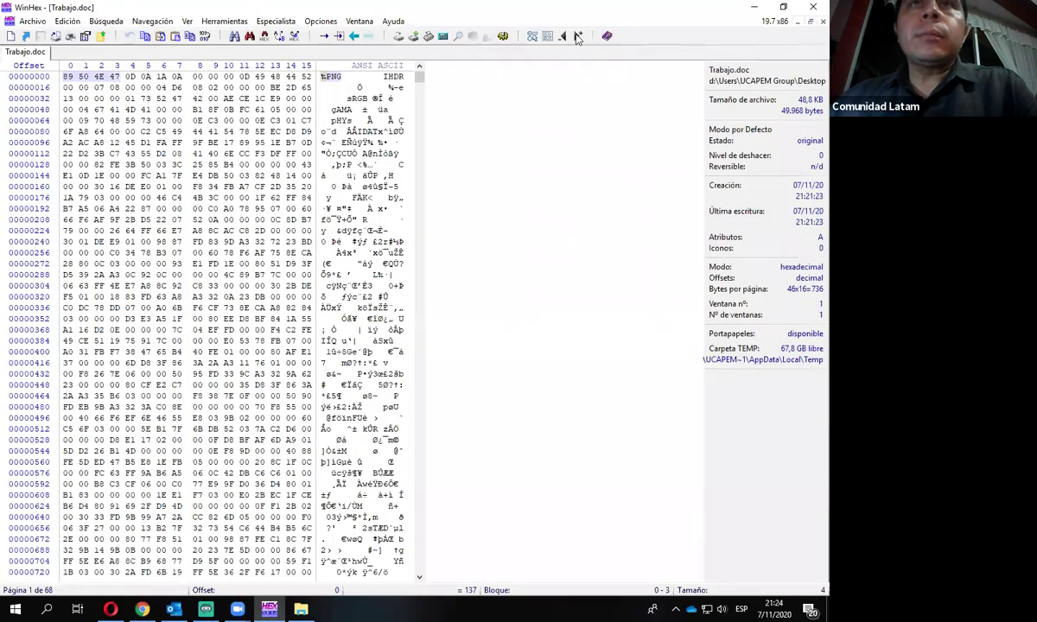
drag(298, 7, 490, 121)
click(310, 210)
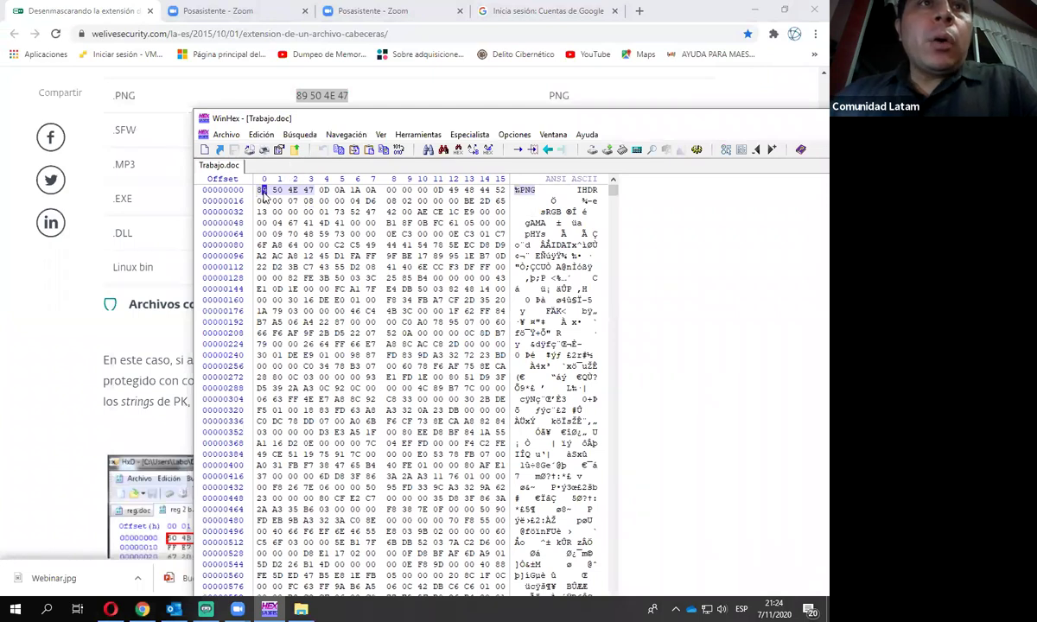
click(292, 93)
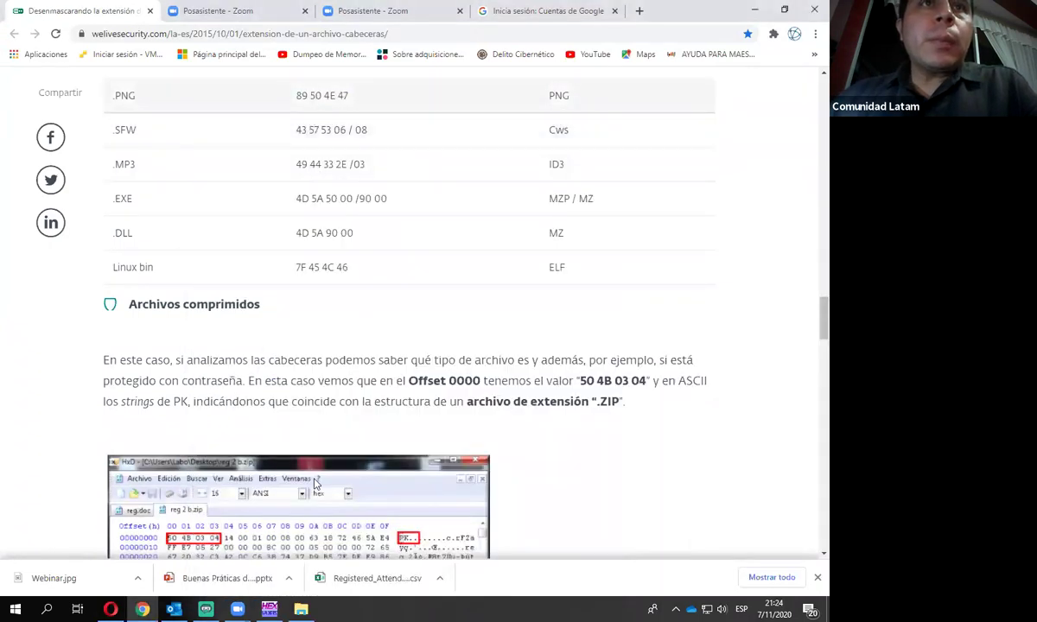
click(268, 609)
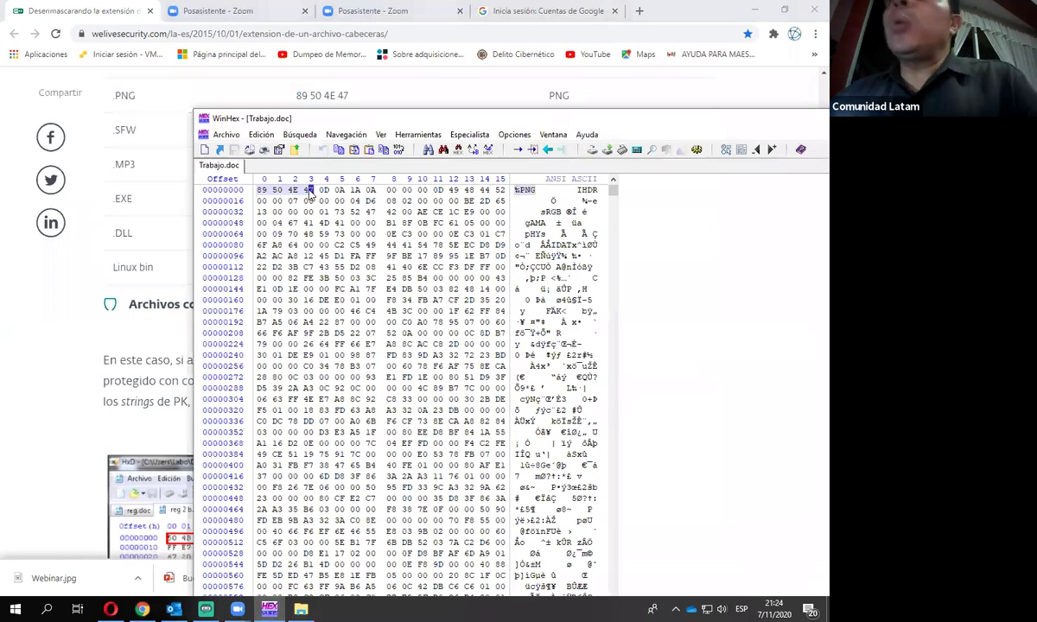
click(255, 200)
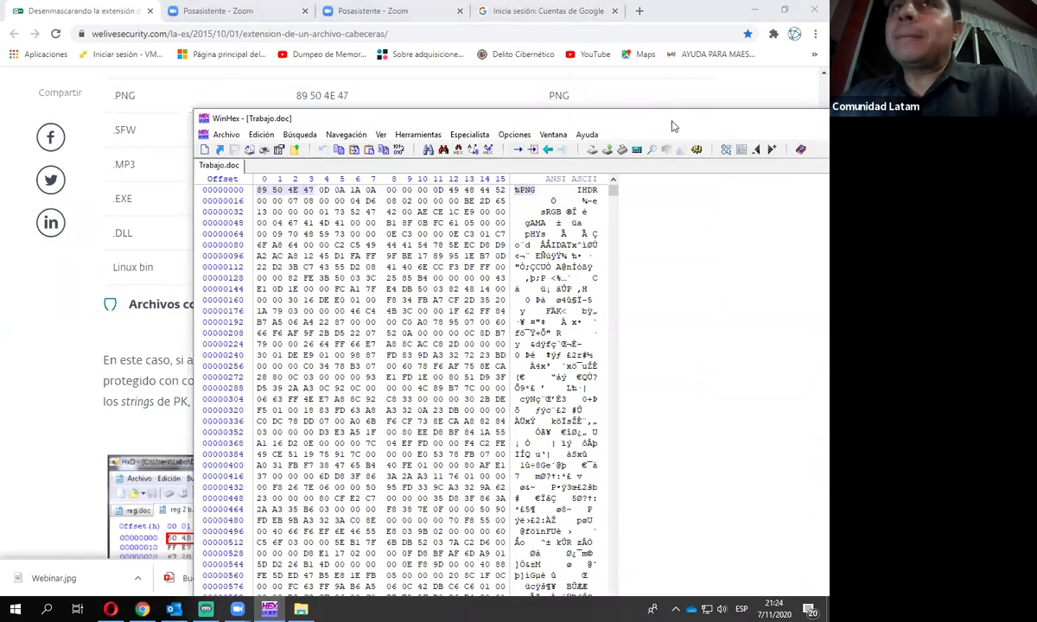
drag(673, 126, 526, 116)
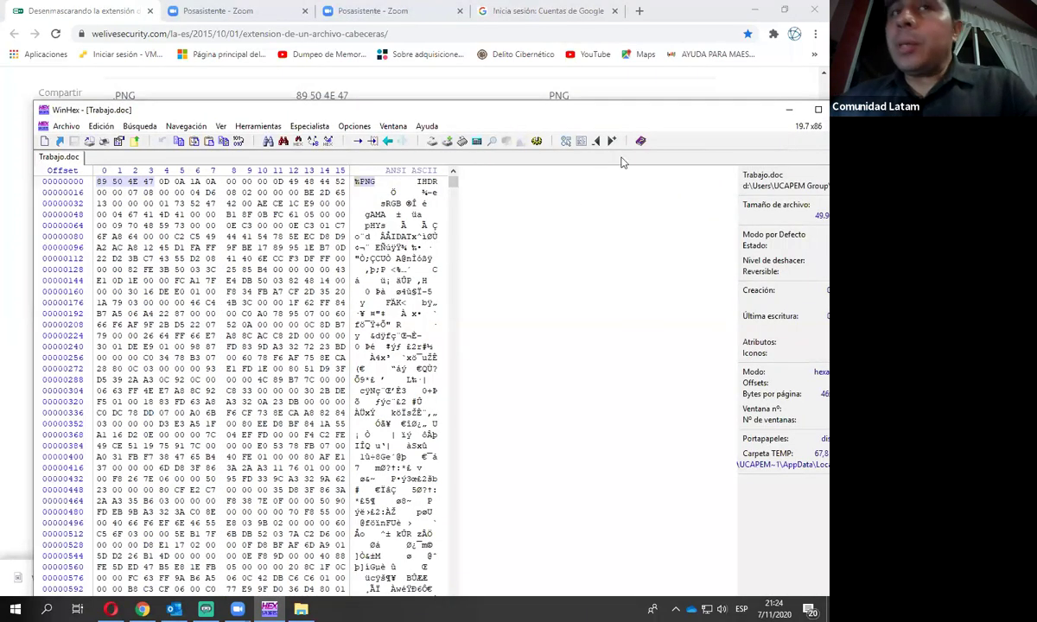
double_click(646, 107)
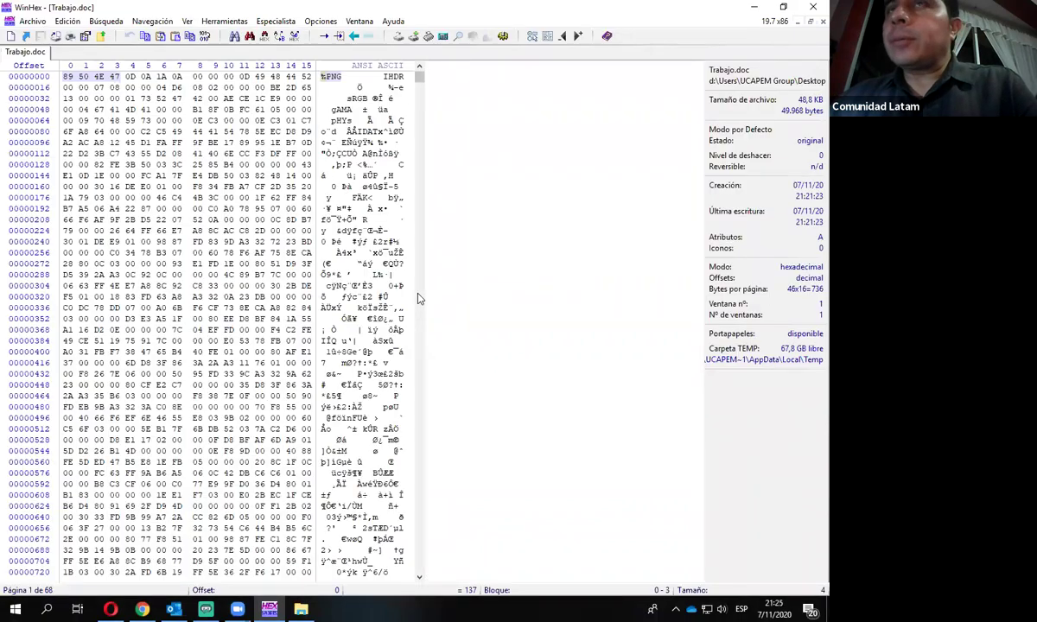
Step: Minimize WinHex and Chrome to return to the Trabajo.doc file on the desktop
click(753, 7)
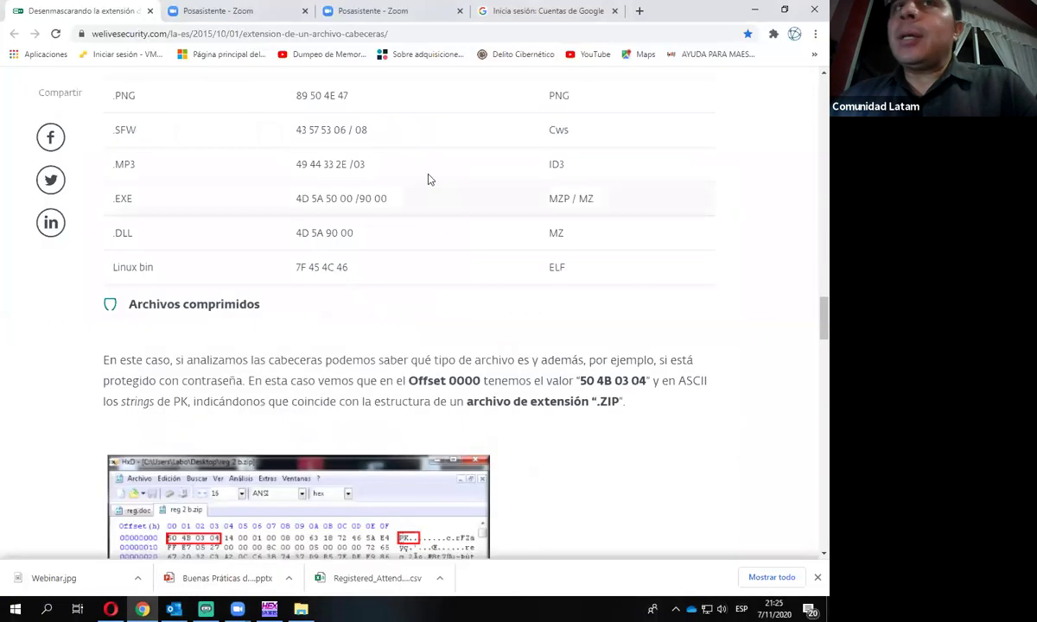
click(754, 9)
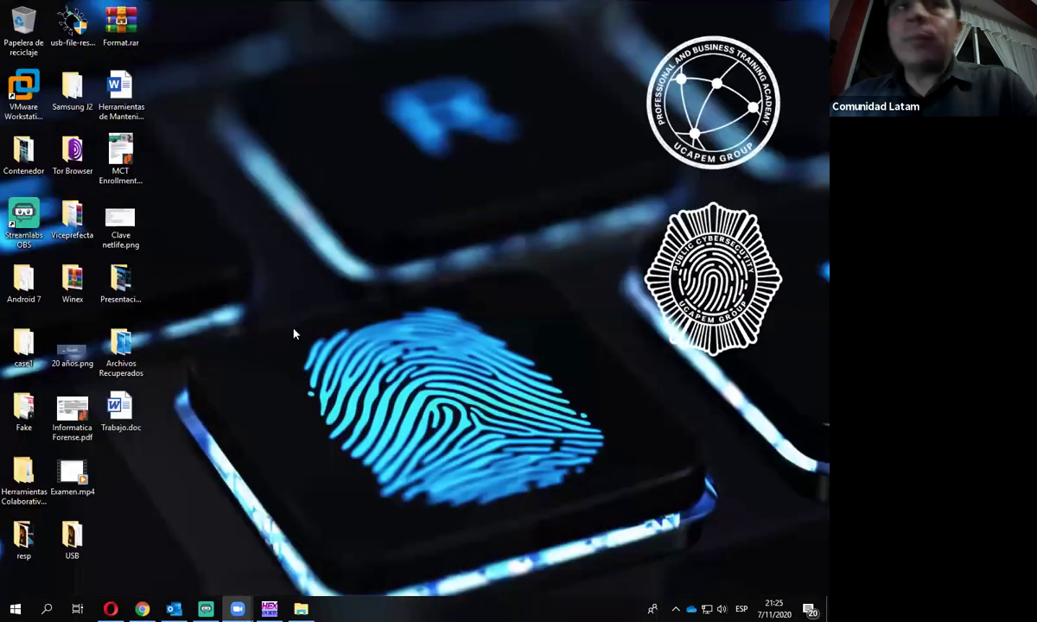
click(121, 411)
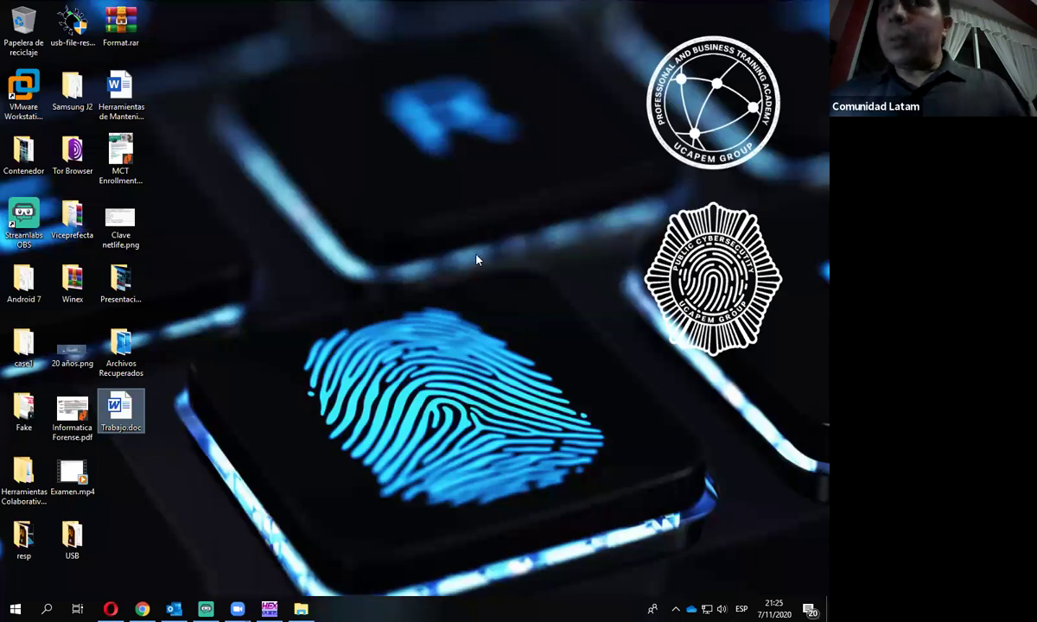
click(233, 449)
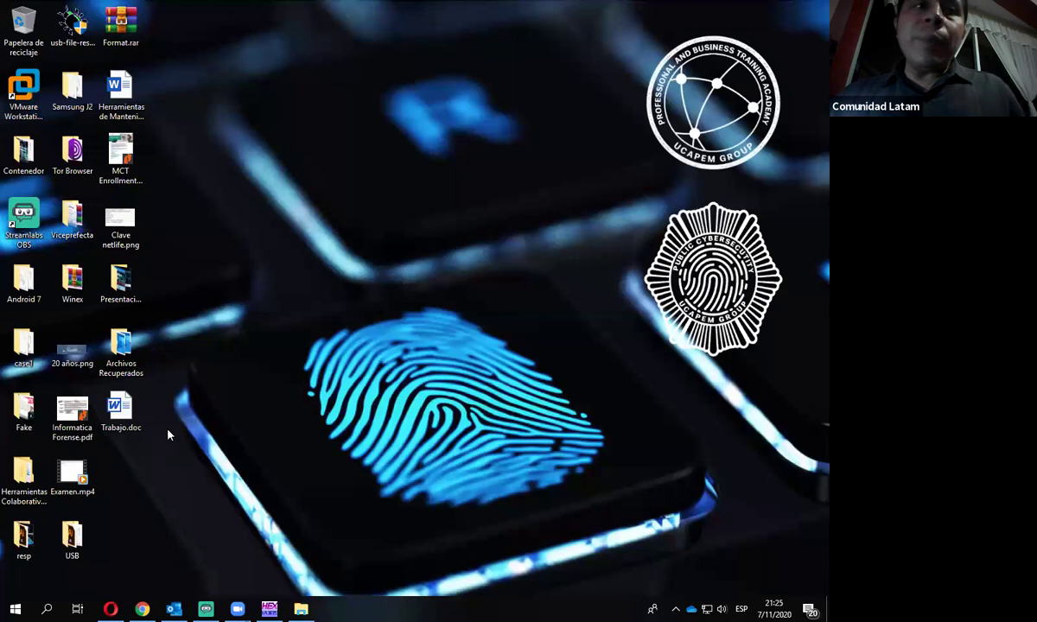
mouse_move(127, 415)
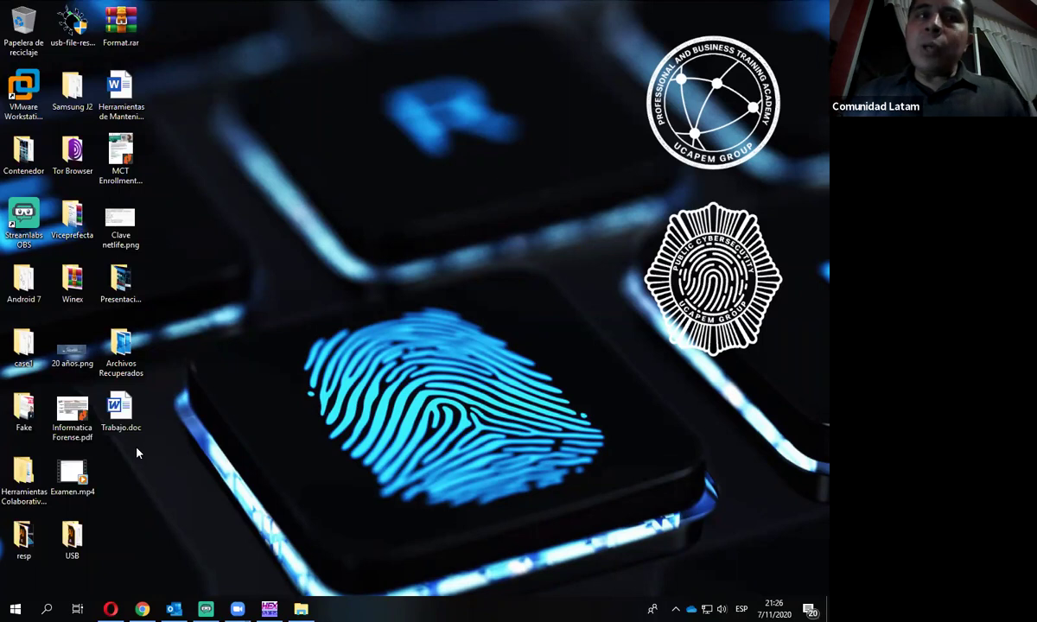
Step: Bring WinHex back and point out the four signature bytes at the start of Trabajo.doc
click(269, 609)
click(103, 191)
drag(117, 77, 67, 76)
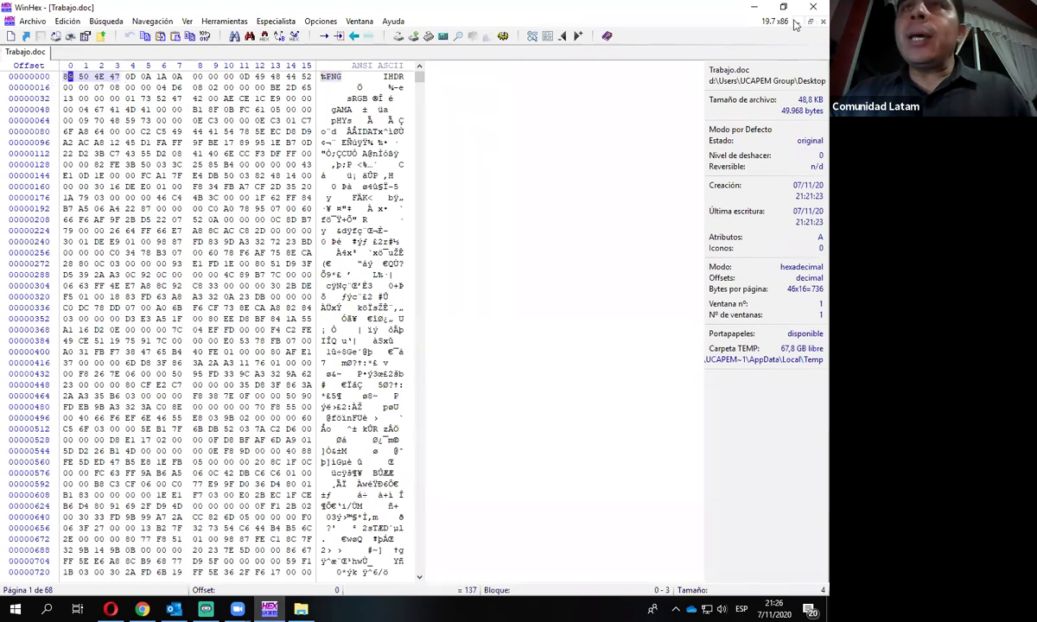
Step: Open Trabajo.doc from the desktop in Word, inspect the file conversion preview, then cancel the conversion and close Word
click(750, 8)
double_click(120, 414)
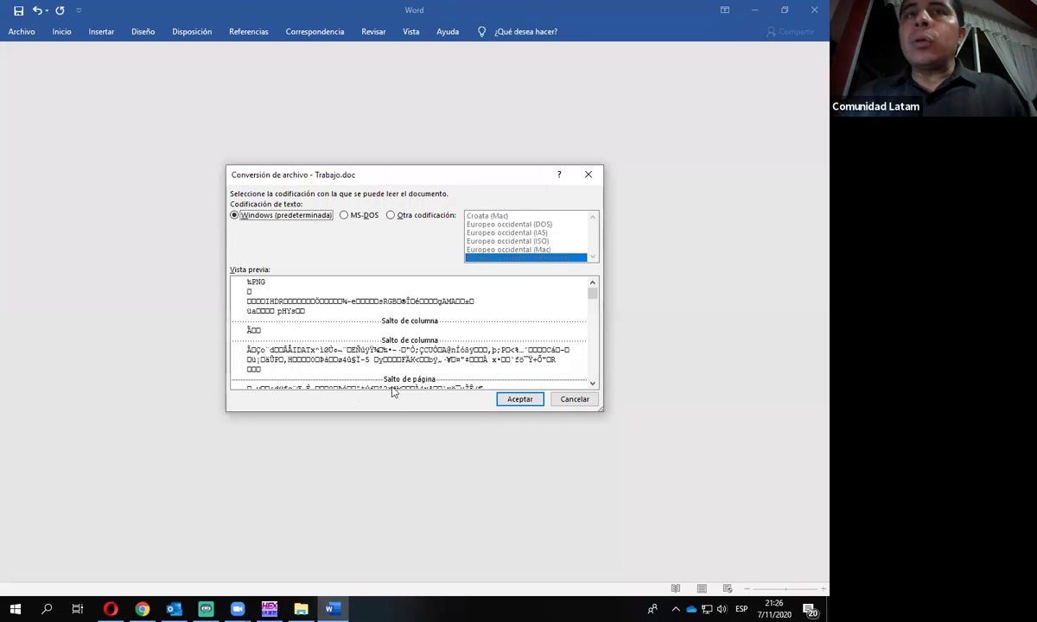
drag(527, 179, 545, 156)
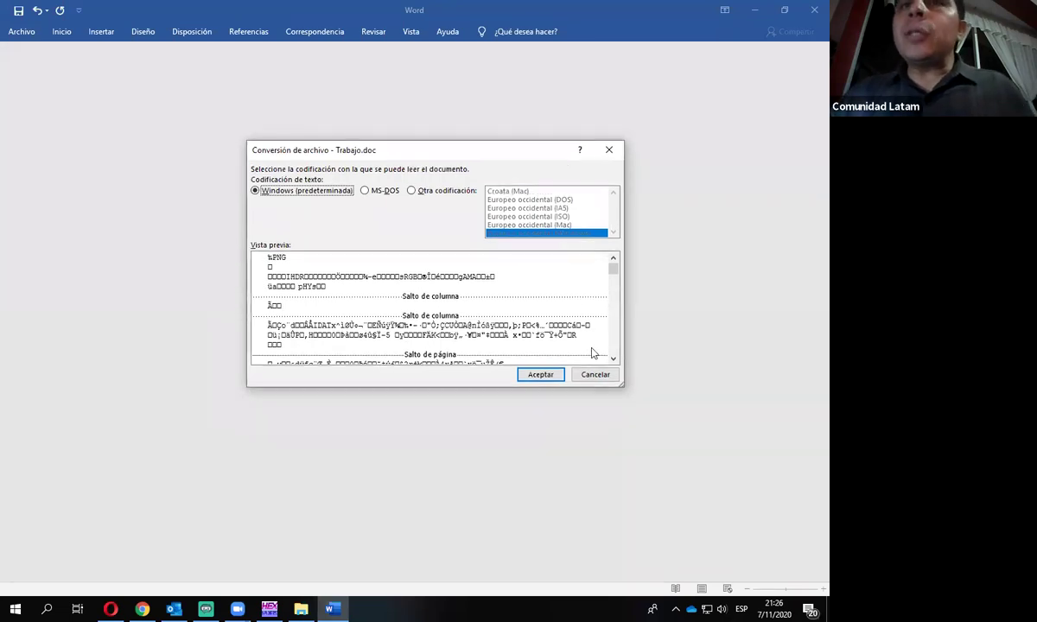
click(594, 375)
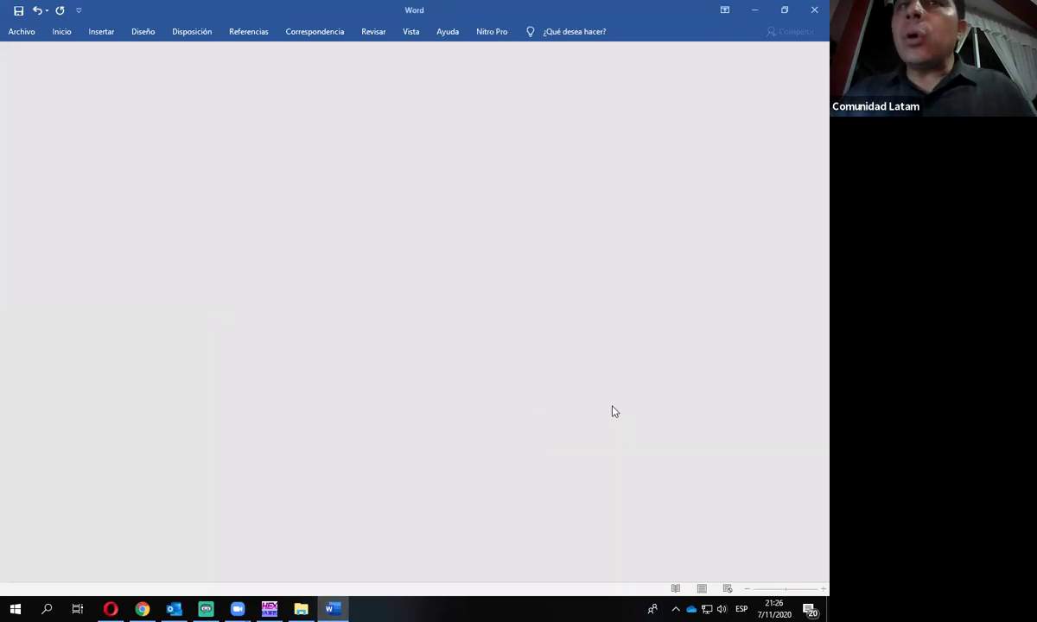
click(814, 9)
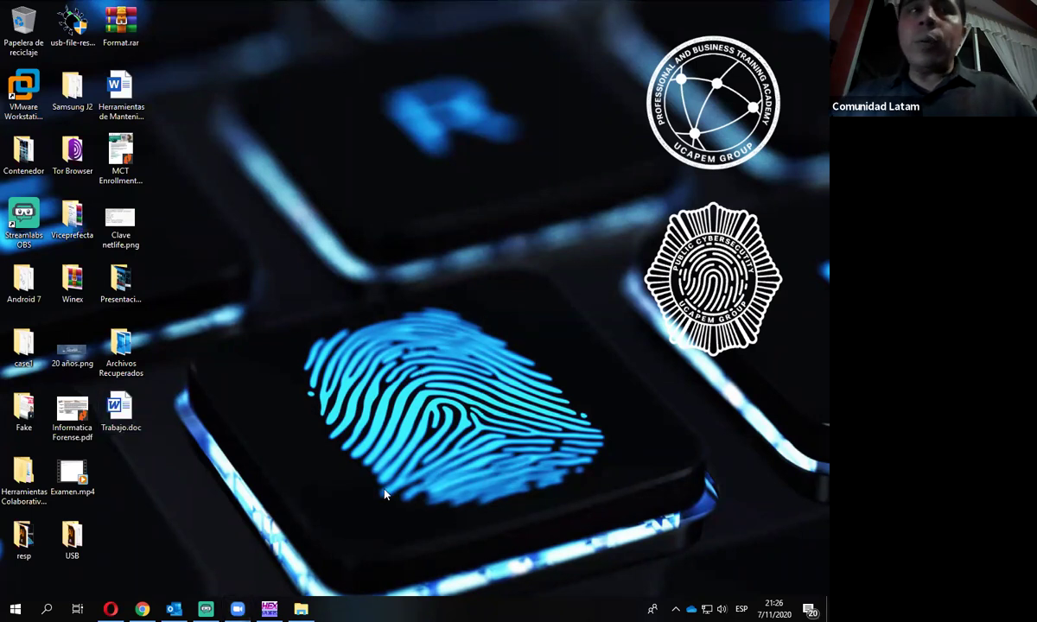
Step: Switch to WinHex and examine the first four bytes of Trabajo.doc and their matching ASCII text
click(275, 608)
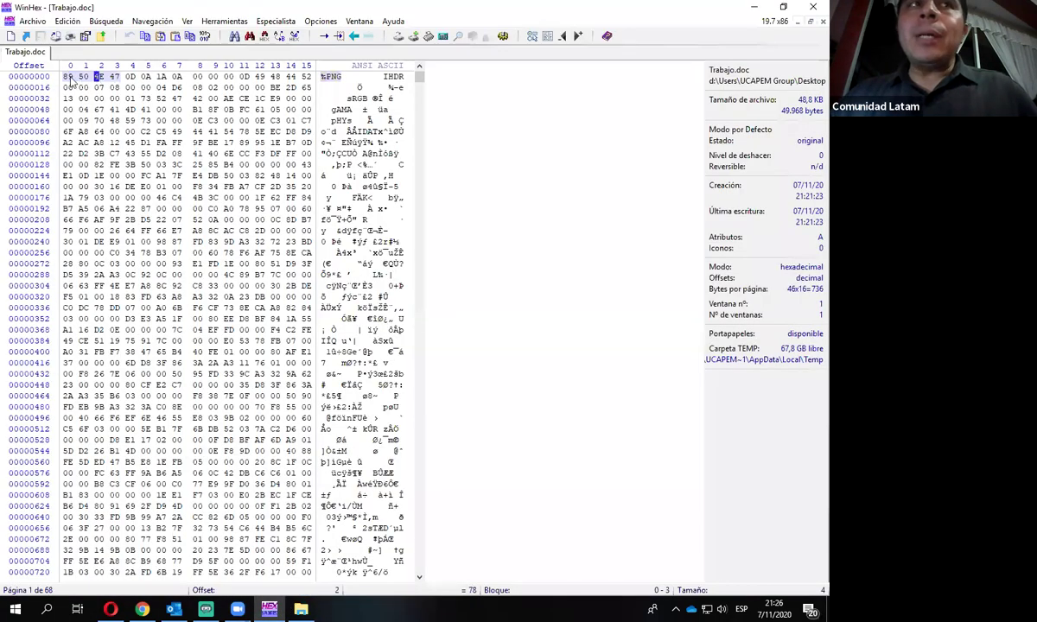
click(66, 77)
mouse_move(66, 76)
mouse_down()
mouse_move(178, 76)
mouse_move(69, 77)
mouse_up()
click(67, 78)
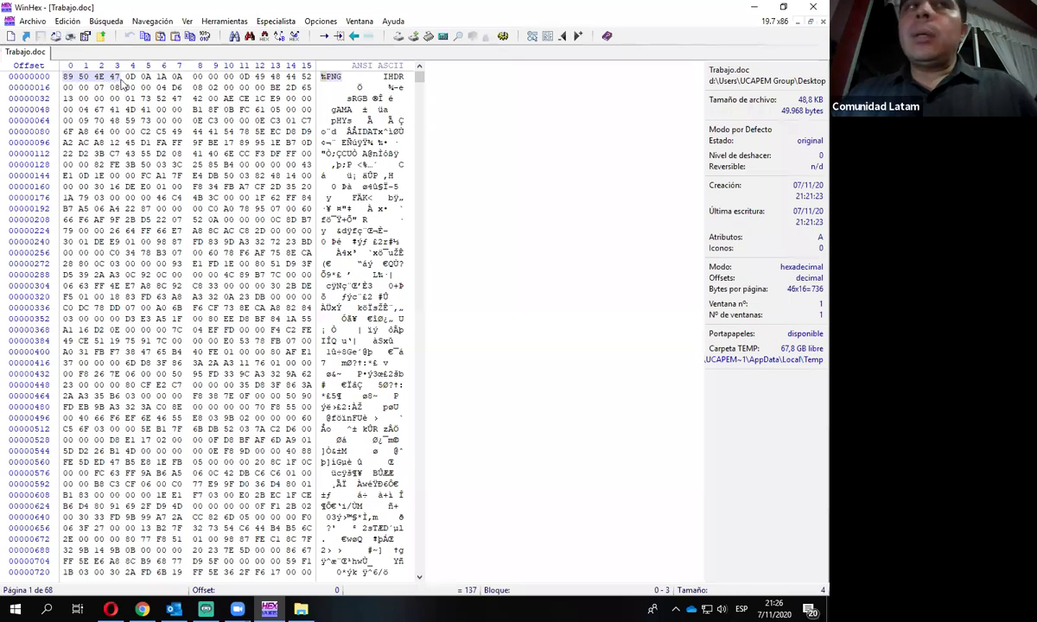
mouse_move(115, 77)
mouse_down()
mouse_move(80, 79)
mouse_move(127, 82)
mouse_up()
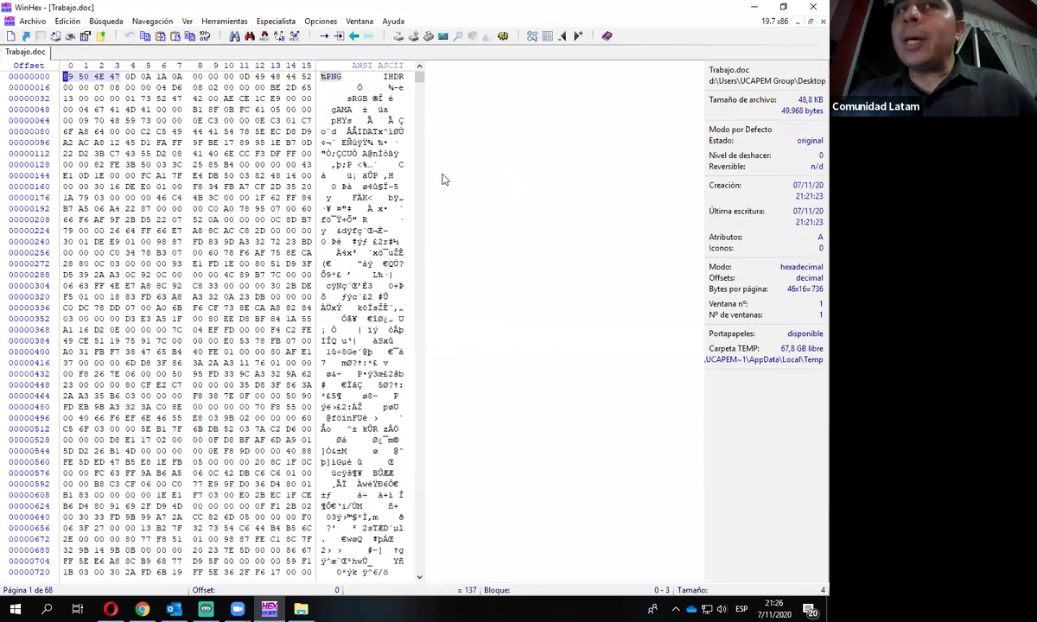
click(336, 77)
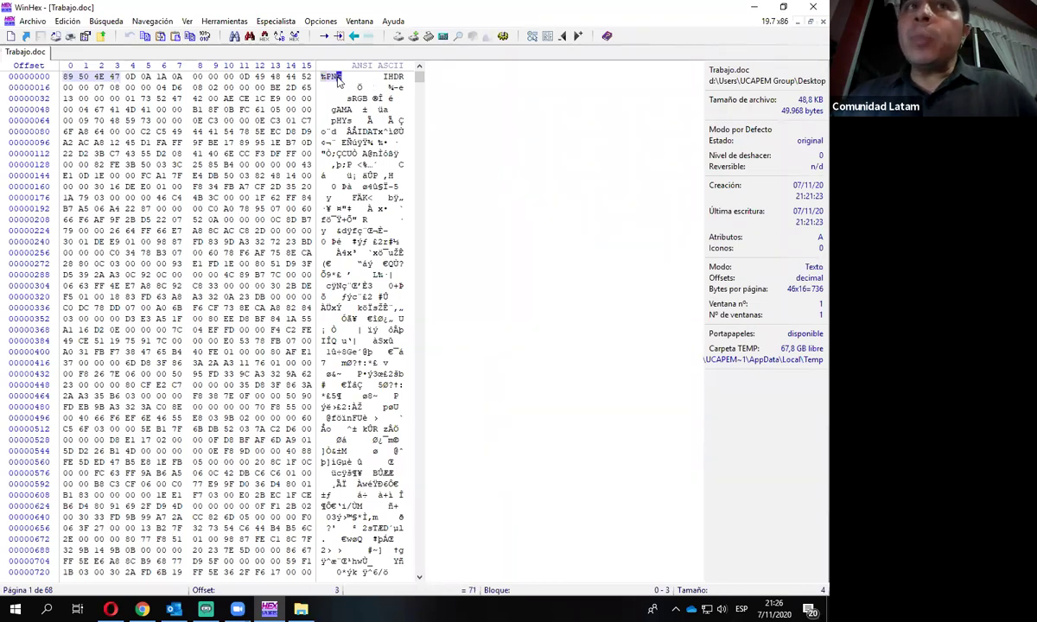
Step: Rename Trabajo.doc on the desktop to Trabajo.png, and open it in Paint to check the drawing before closing it
key(super+d)
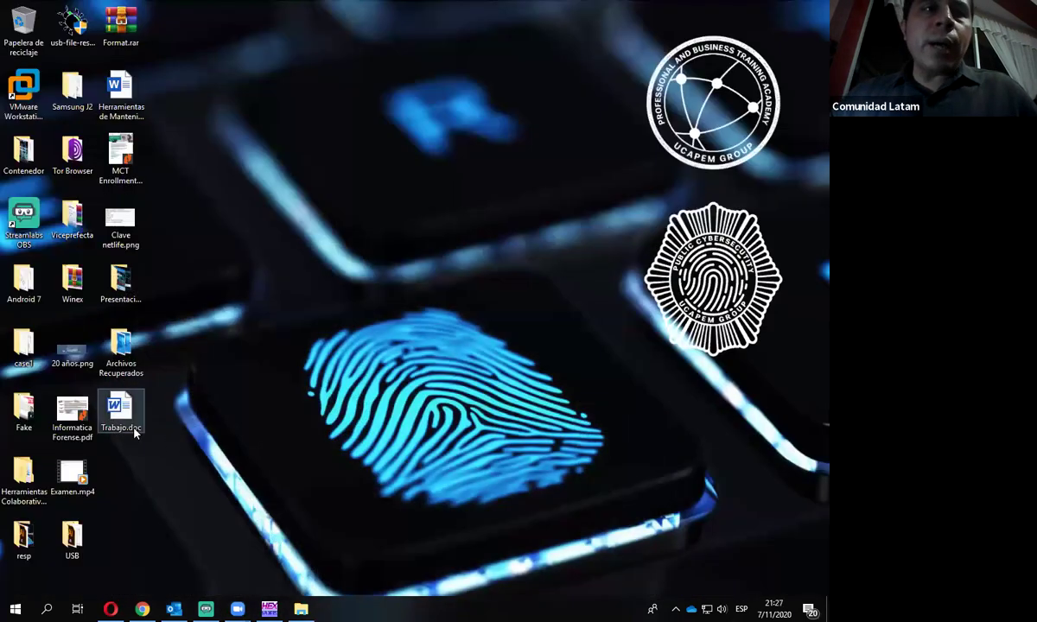
click(132, 405)
click(134, 405)
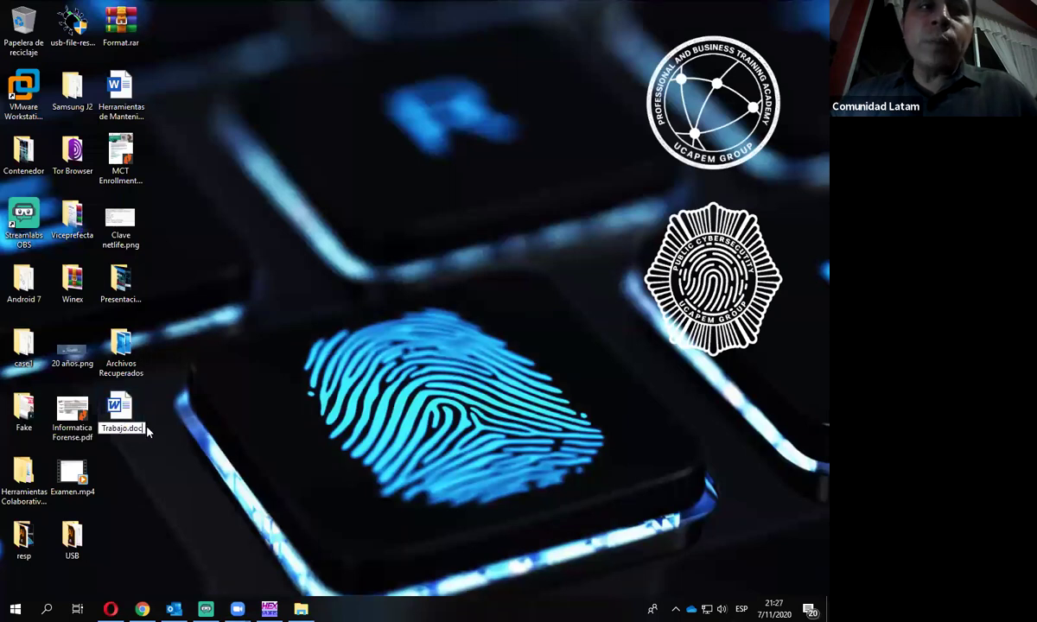
key(BackSpace)
key(BackSpace)
key(BackSpace)
text(png)
key(Return)
key(Return)
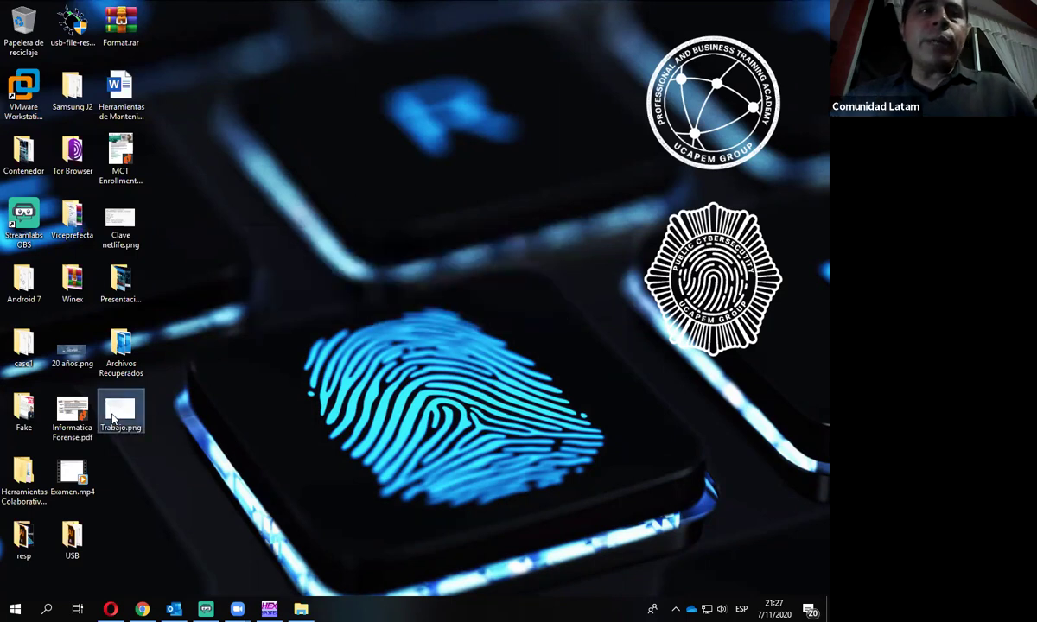
key(Return)
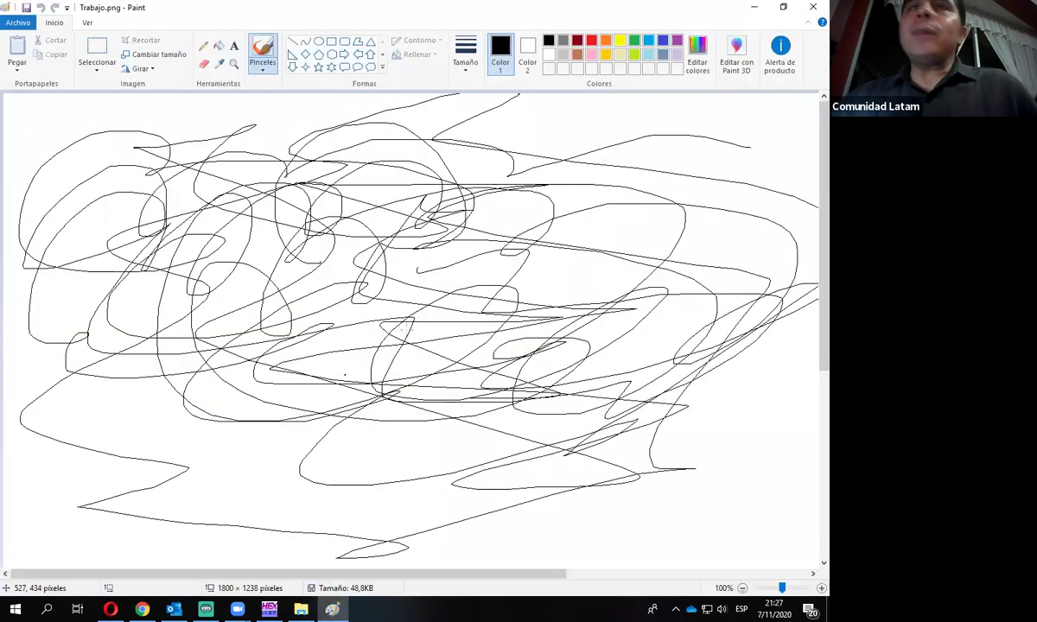
click(812, 10)
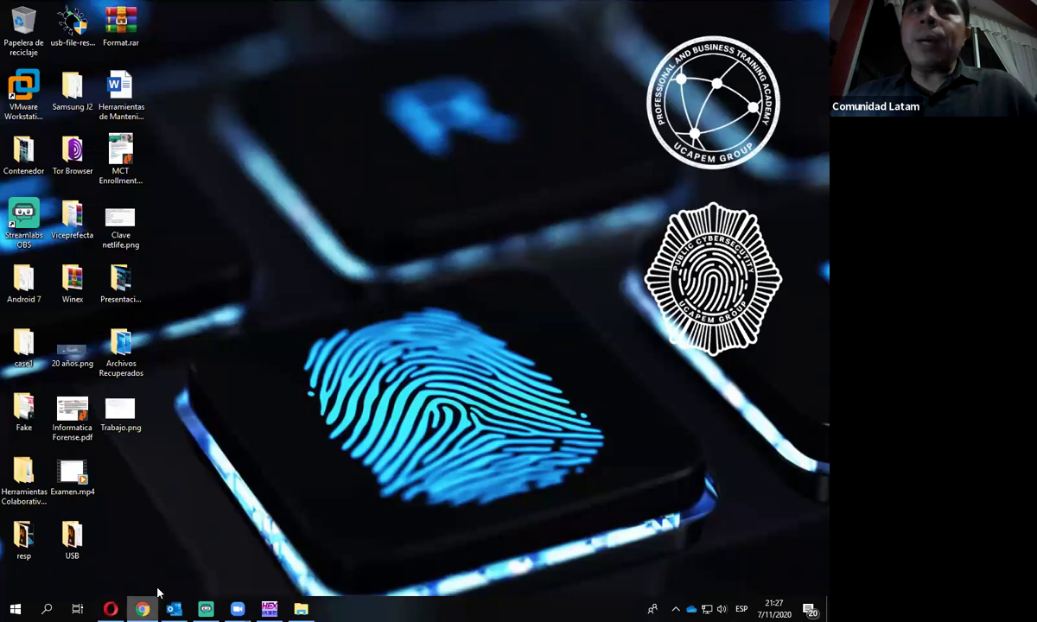
Step: Switch to Chrome and review the signatures in the file header table from ZIP to Linux bin, then minimize the browser
click(141, 609)
scroll(347, 322, up, 5)
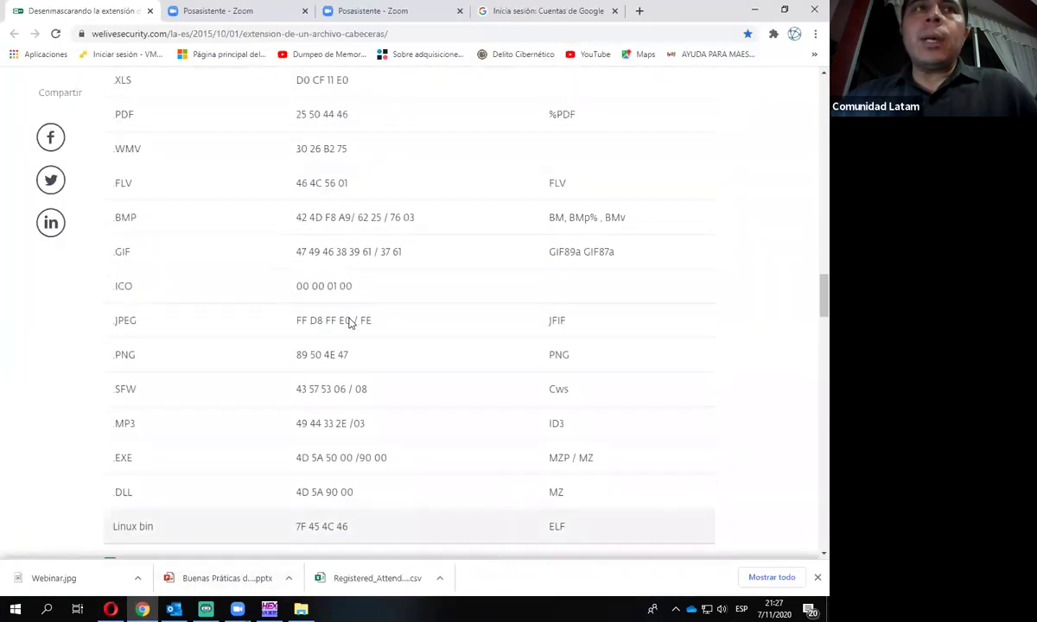
scroll(348, 322, up, 2)
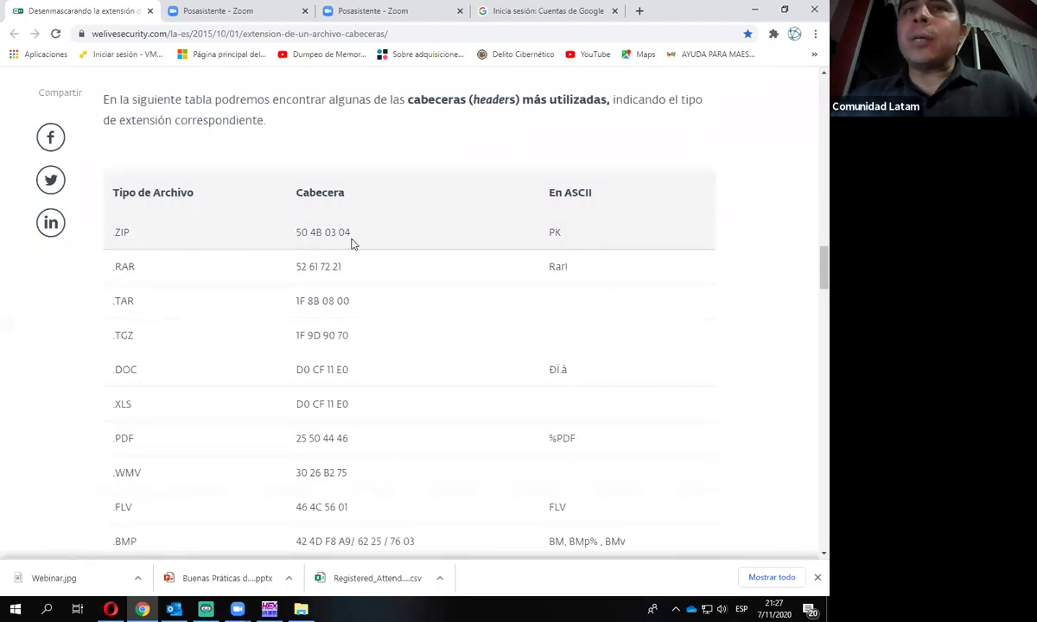
scroll(331, 331, down, 1)
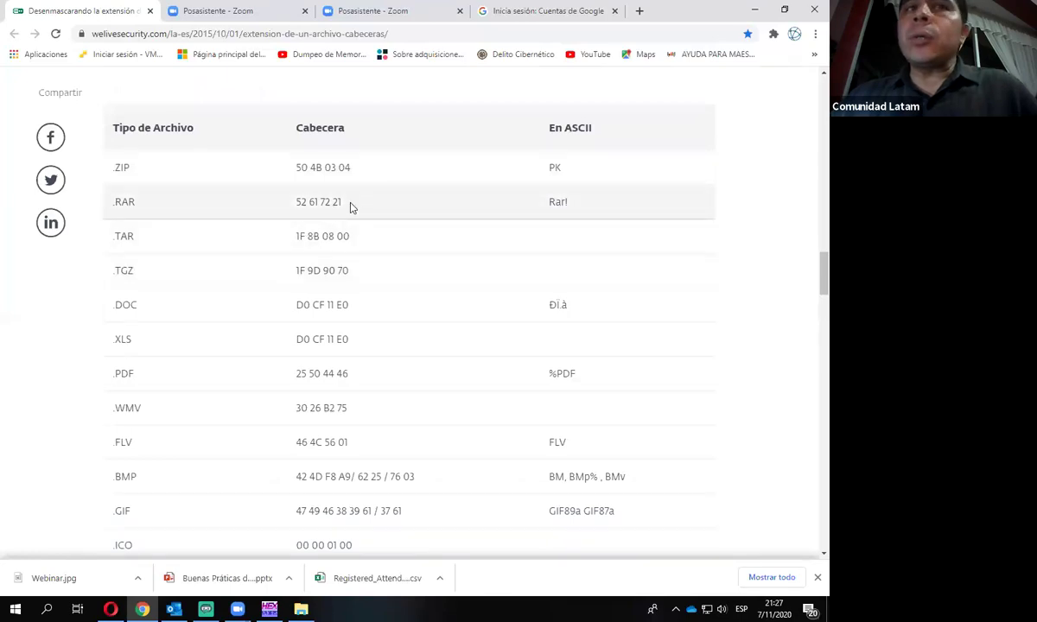
scroll(215, 181, down, 1)
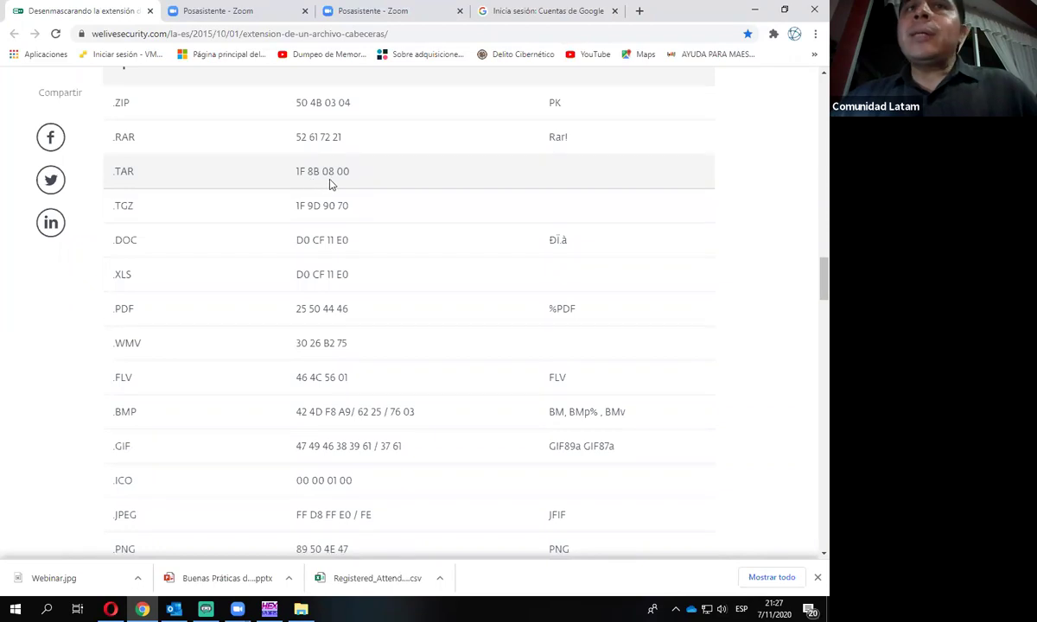
scroll(361, 261, down, 4)
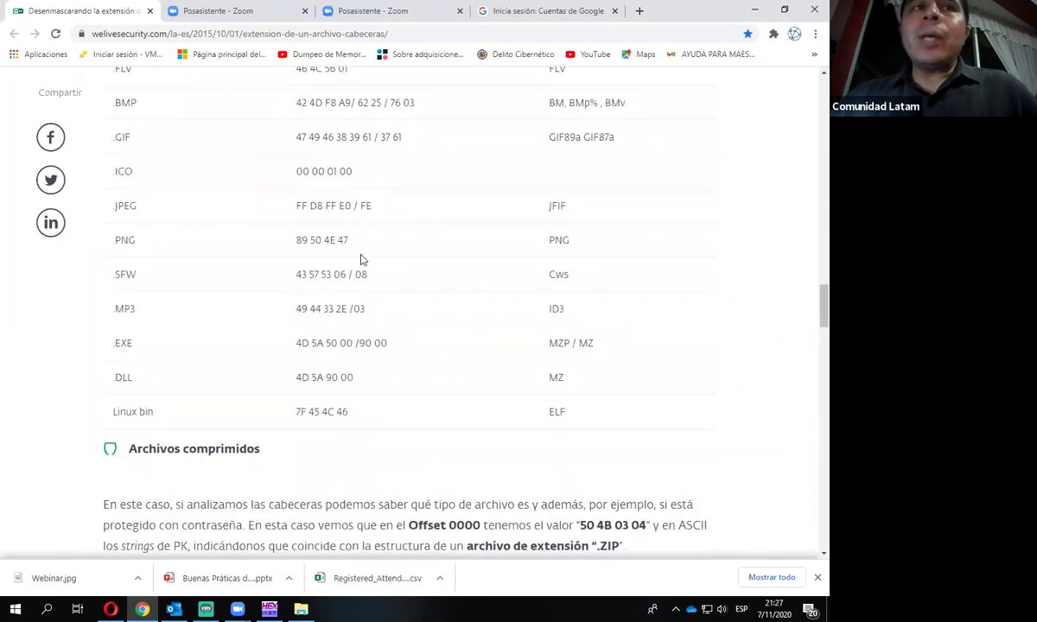
scroll(357, 261, up, 1)
scroll(357, 261, up, 1)
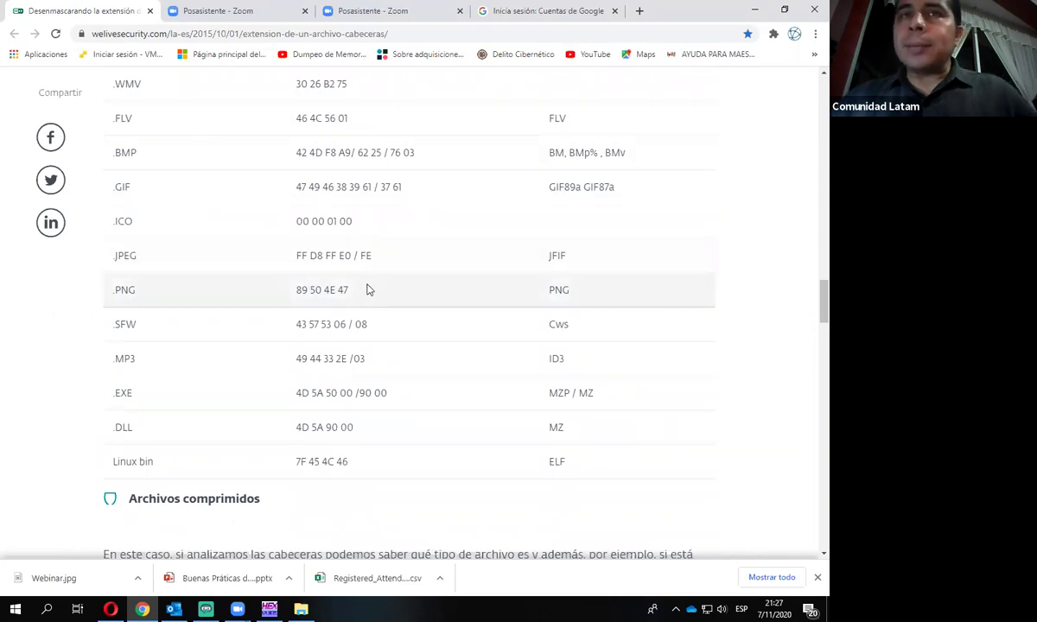
scroll(382, 311, up, 6)
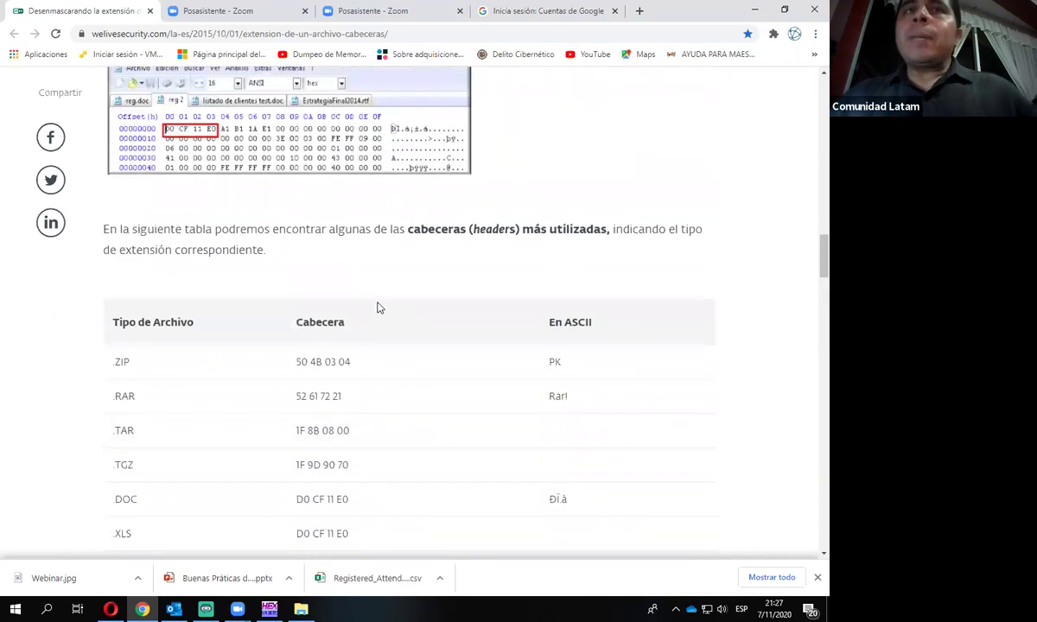
scroll(381, 305, down, 4)
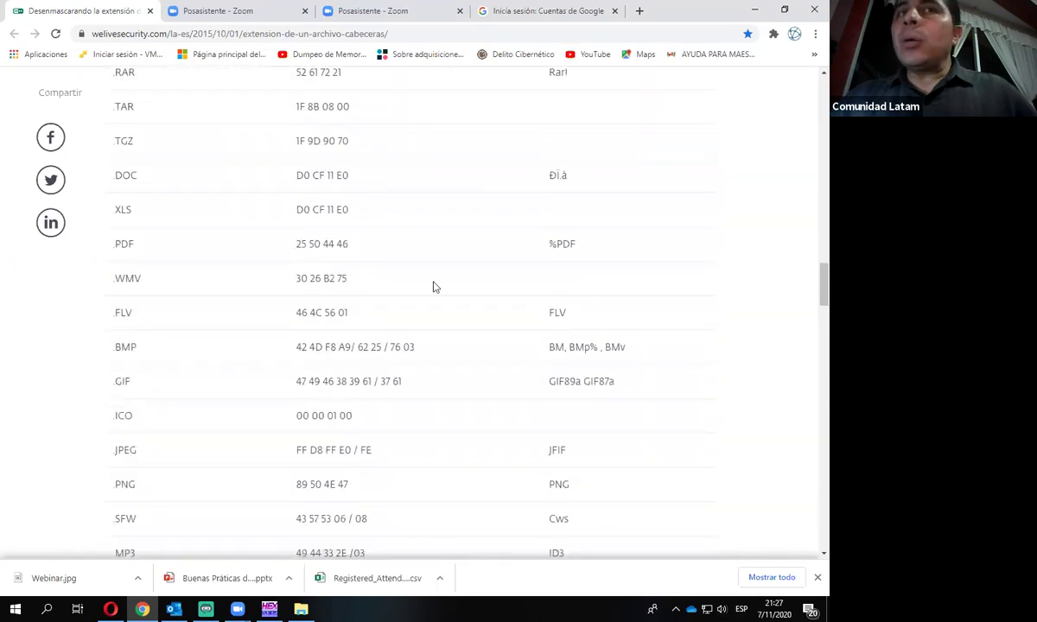
click(753, 10)
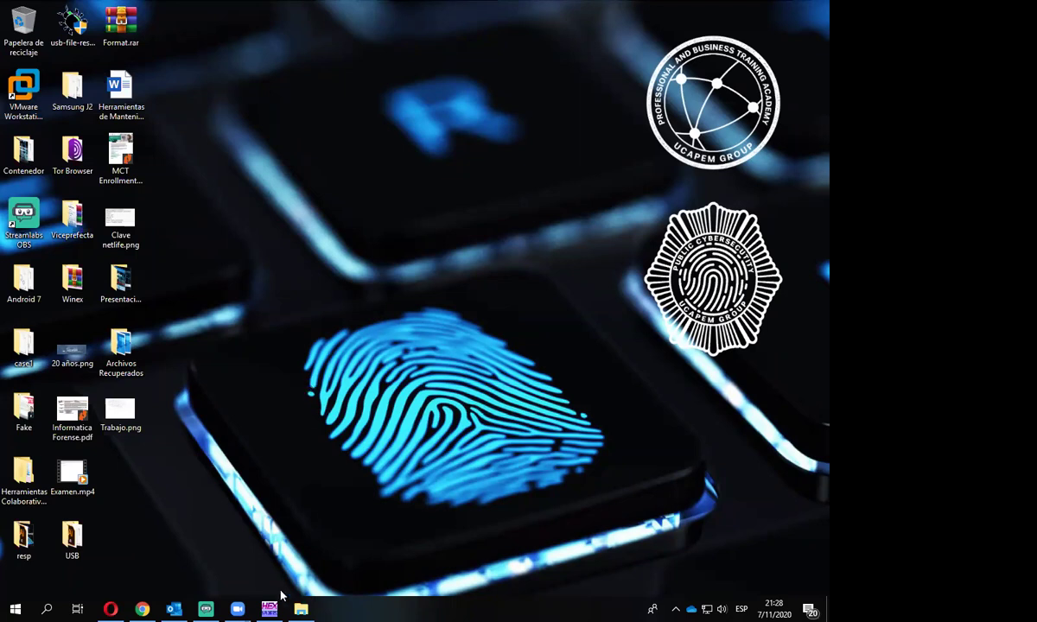
Step: Switch to WinHex, close the Trabajo.doc file and minimize the program
mouse_move(272, 607)
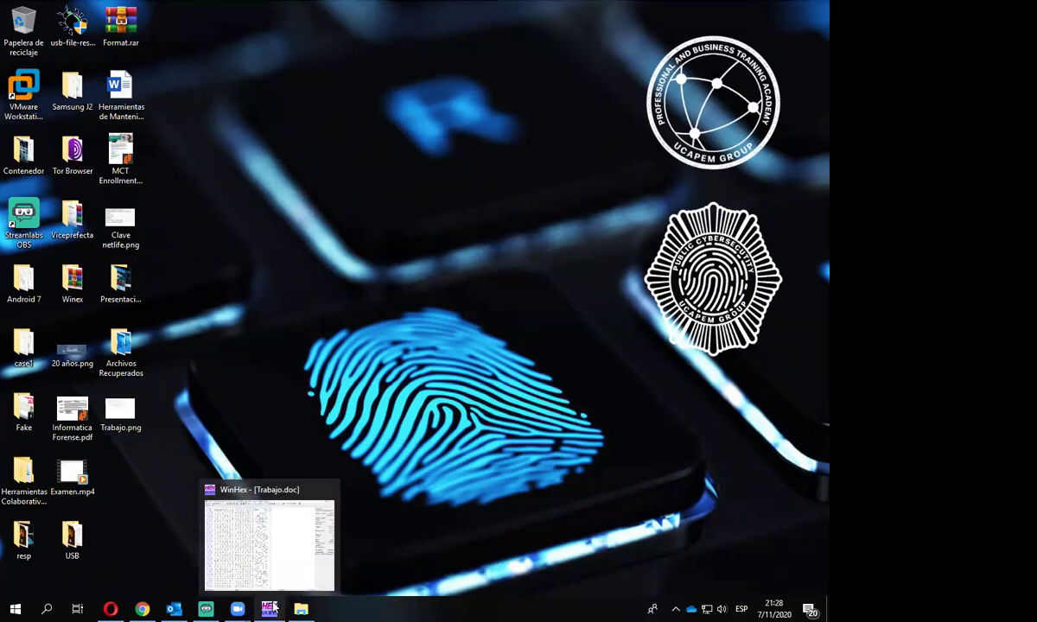
click(271, 607)
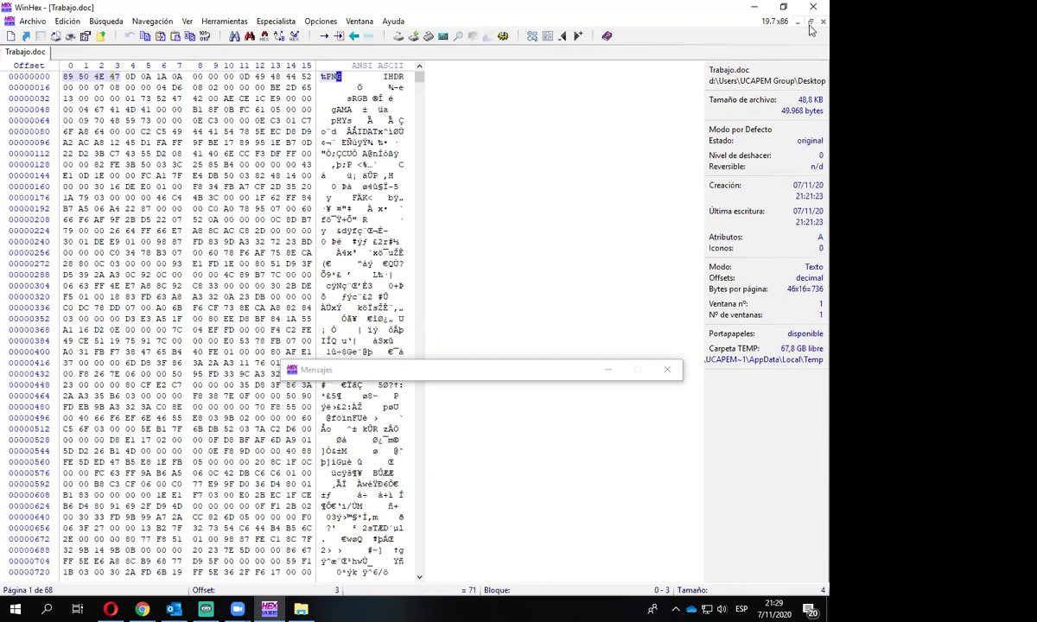
click(822, 21)
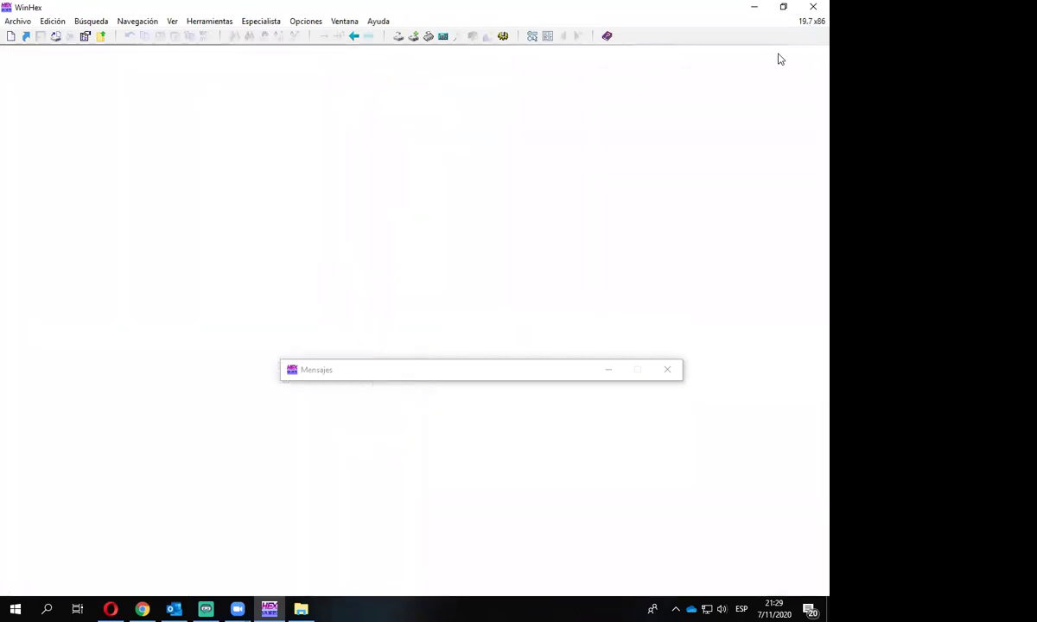
click(756, 10)
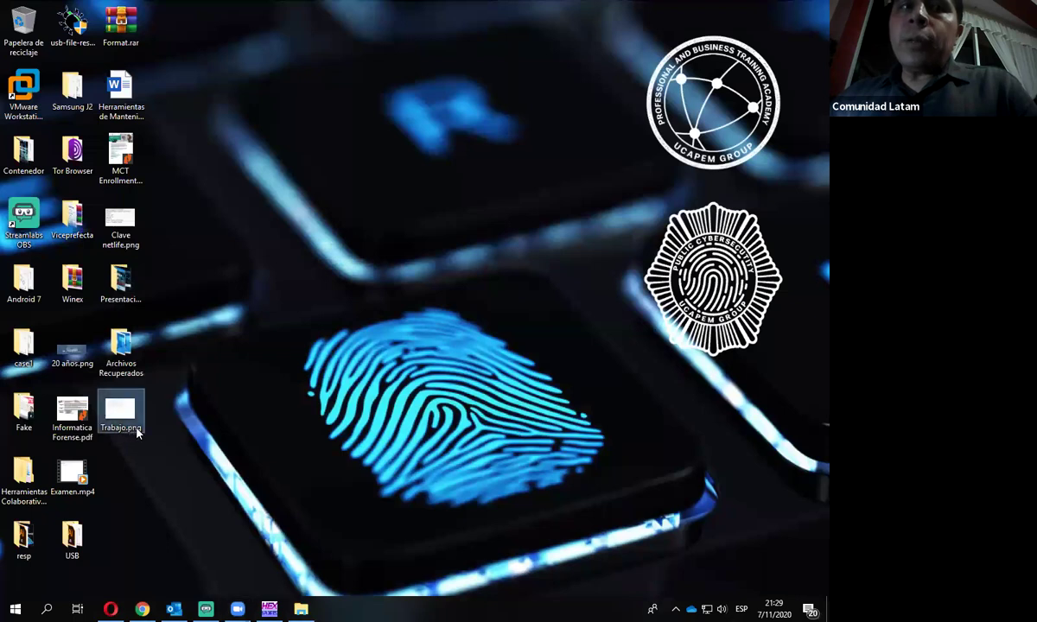
Step: Rename Trabajo.png to Trabajo.exe, move it to an empty area mid-desktop and view its file information
click(121, 415)
key(F2)
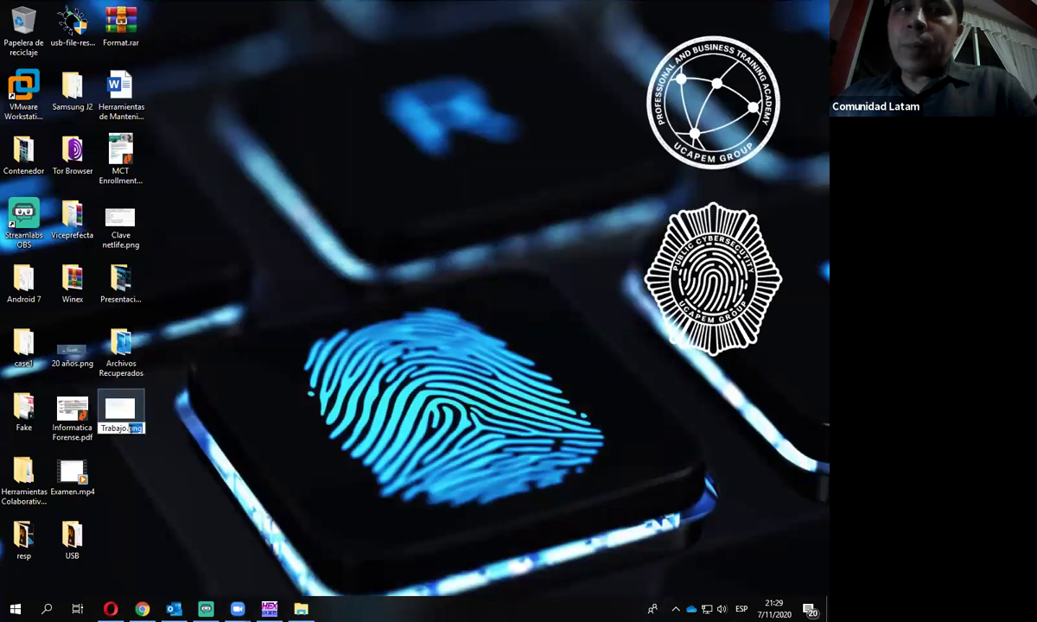
text(exe)
key(Return)
key(Return)
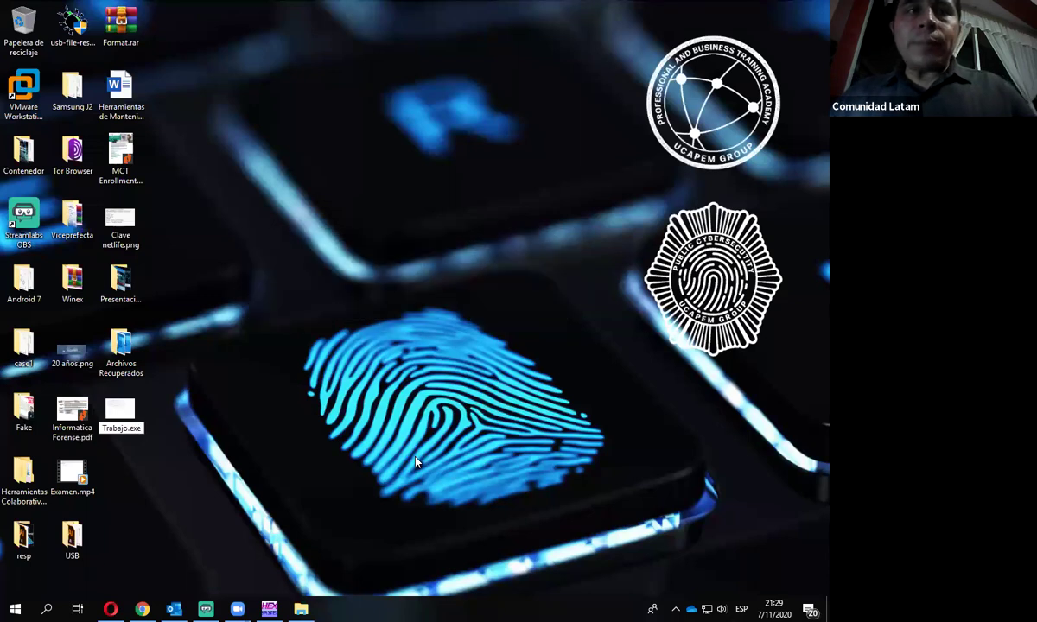
drag(121, 413, 467, 218)
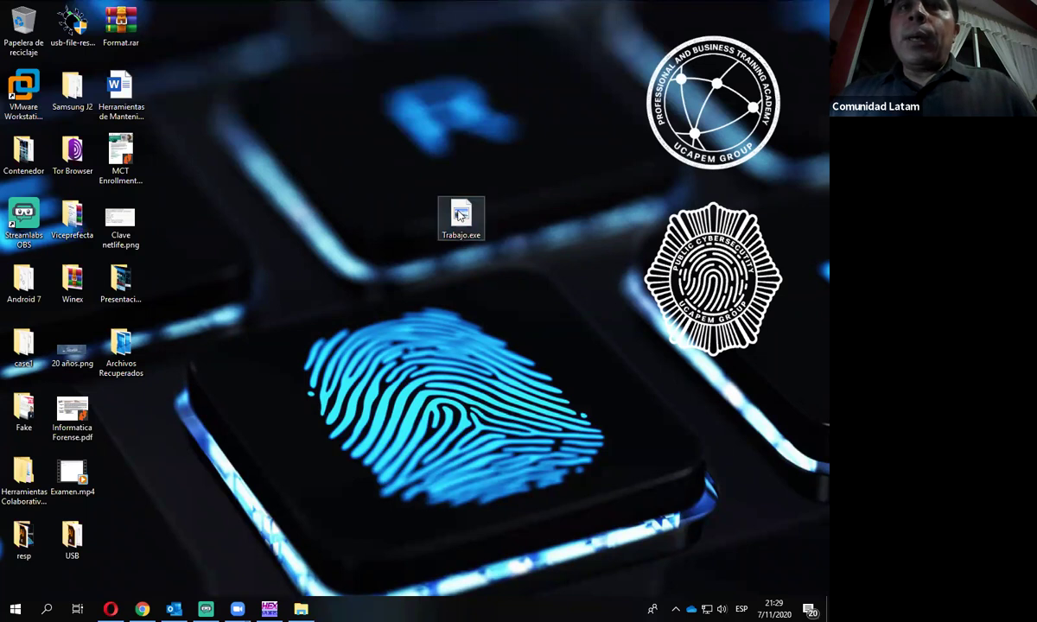
mouse_move(457, 225)
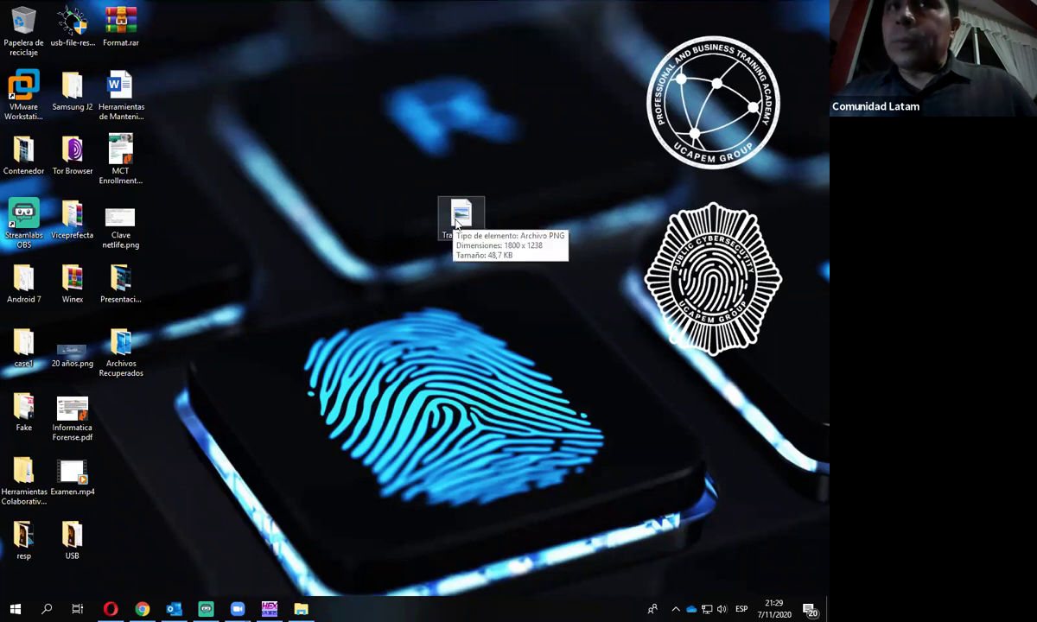
Step: Switch to WinHex and open Trabajo.exe from the desktop folder
click(273, 608)
click(15, 22)
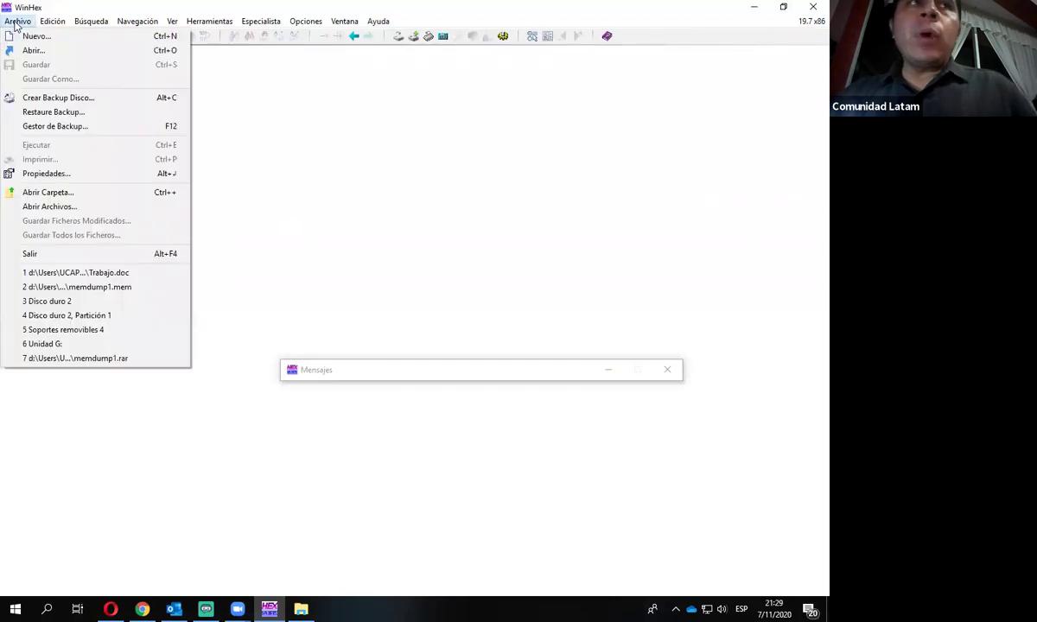
click(33, 52)
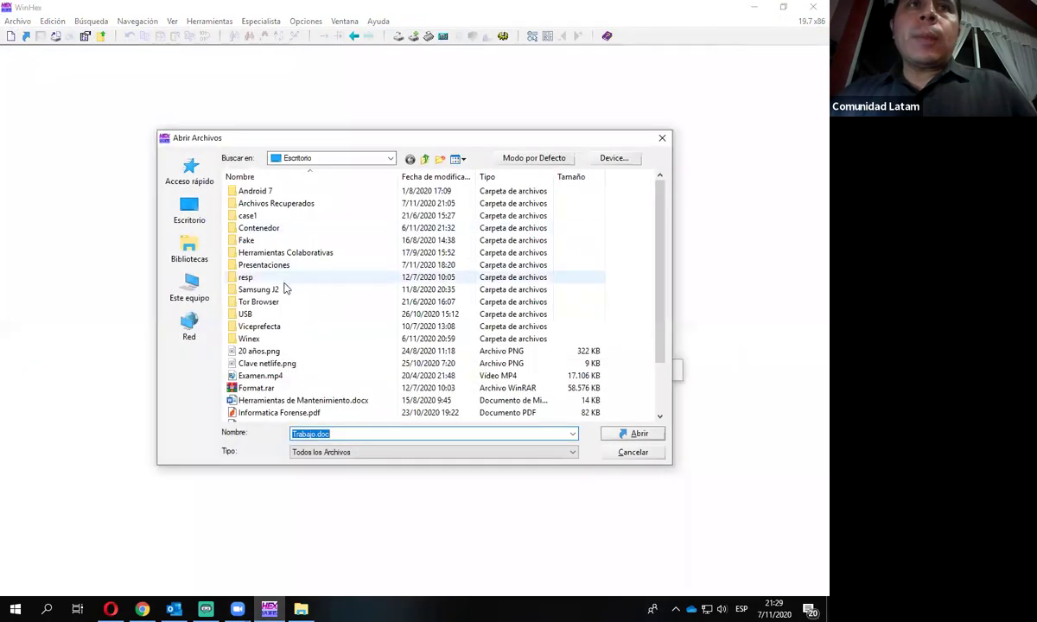
scroll(287, 293, down, 2)
double_click(259, 388)
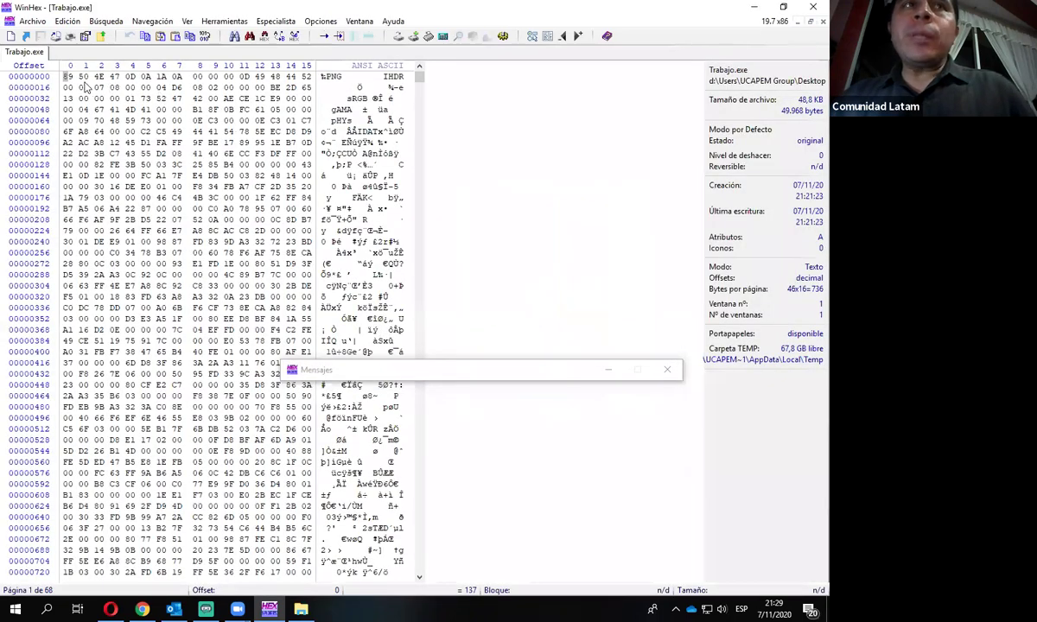
Step: Select the first four bytes of Trabajo.exe, 89 50 4E 47, to examine its signature
click(73, 77)
drag(73, 77, 111, 80)
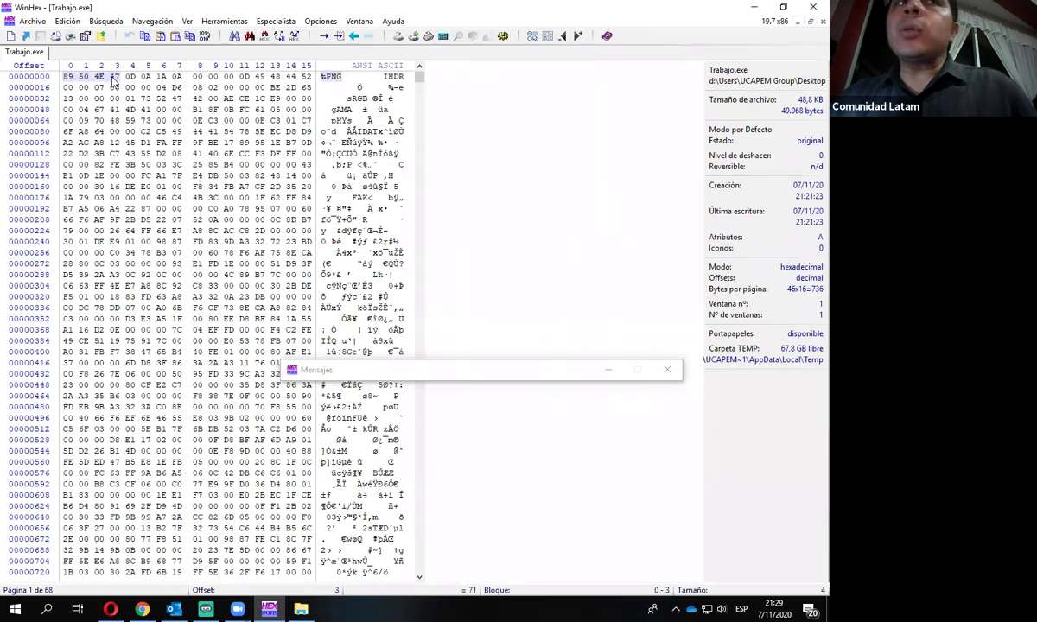
click(67, 78)
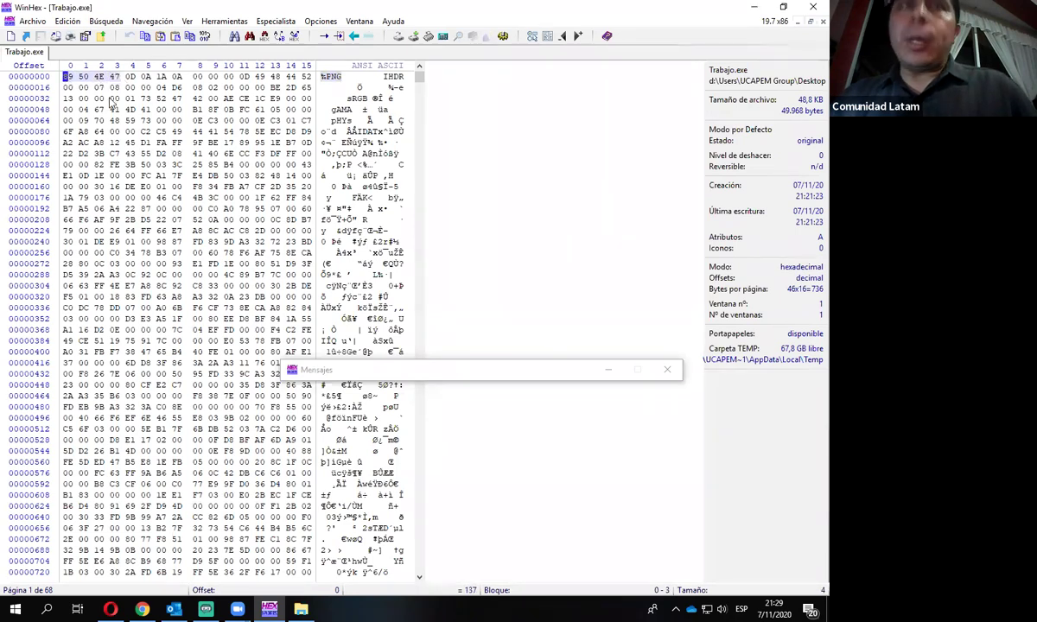
Step: Change the first byte of Trabajo.exe to 79 and save the modified file
click(754, 9)
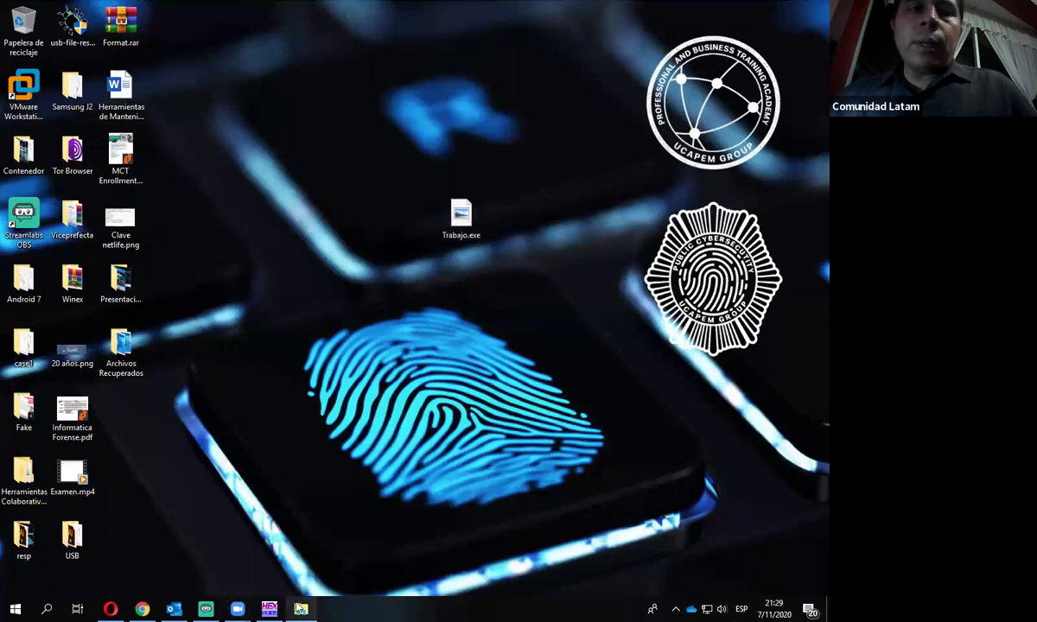
click(269, 609)
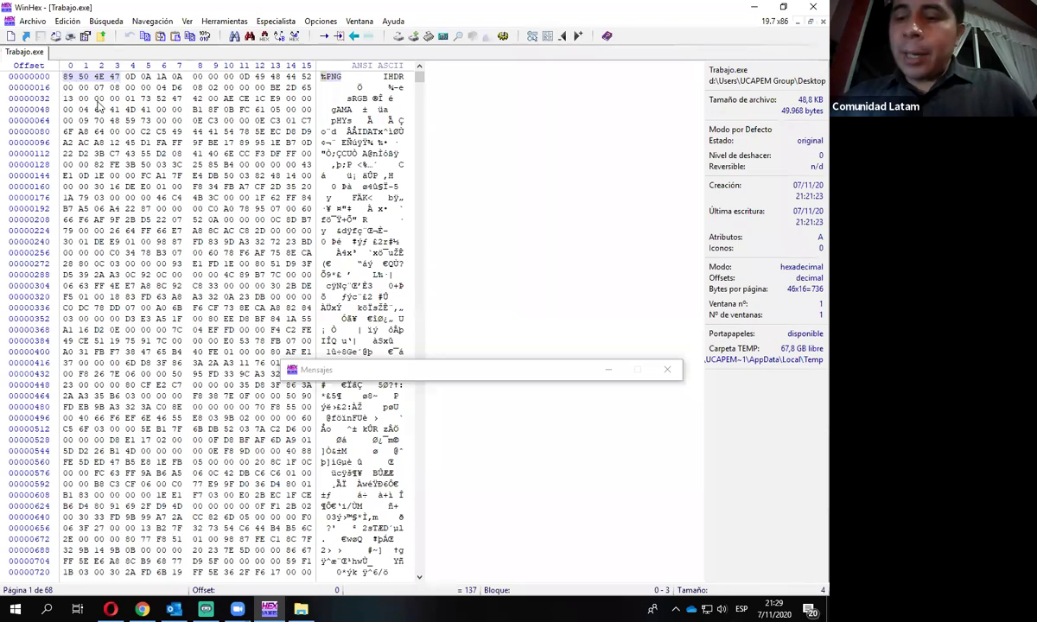
text(f)
click(40, 37)
click(361, 298)
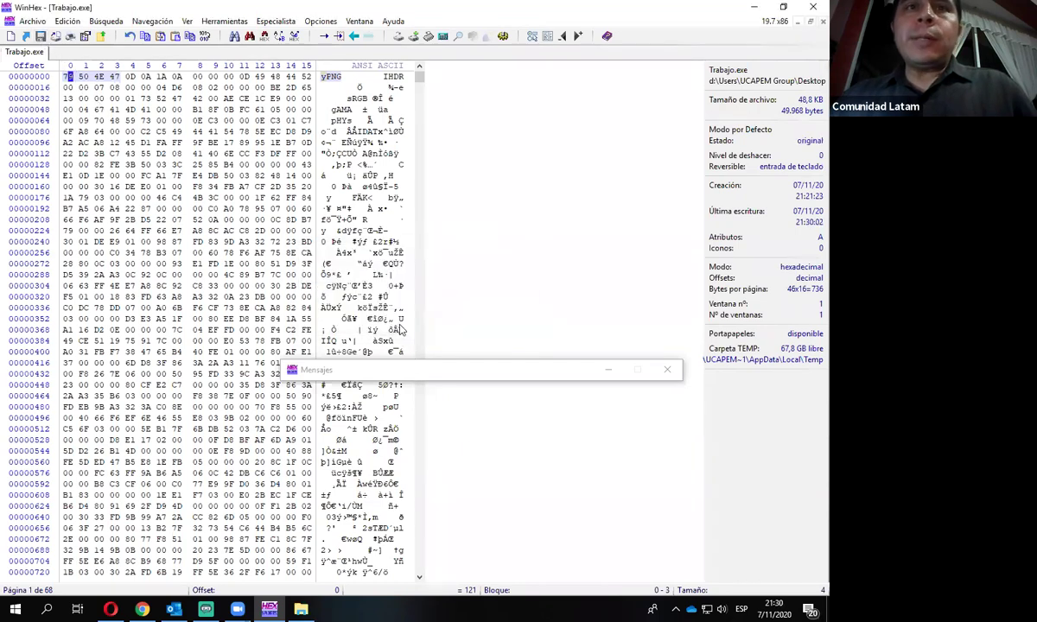
Step: Minimize WinHex and rename the desktop file Trabajo.exe to Trabajo.png, accepting the extension change
click(756, 7)
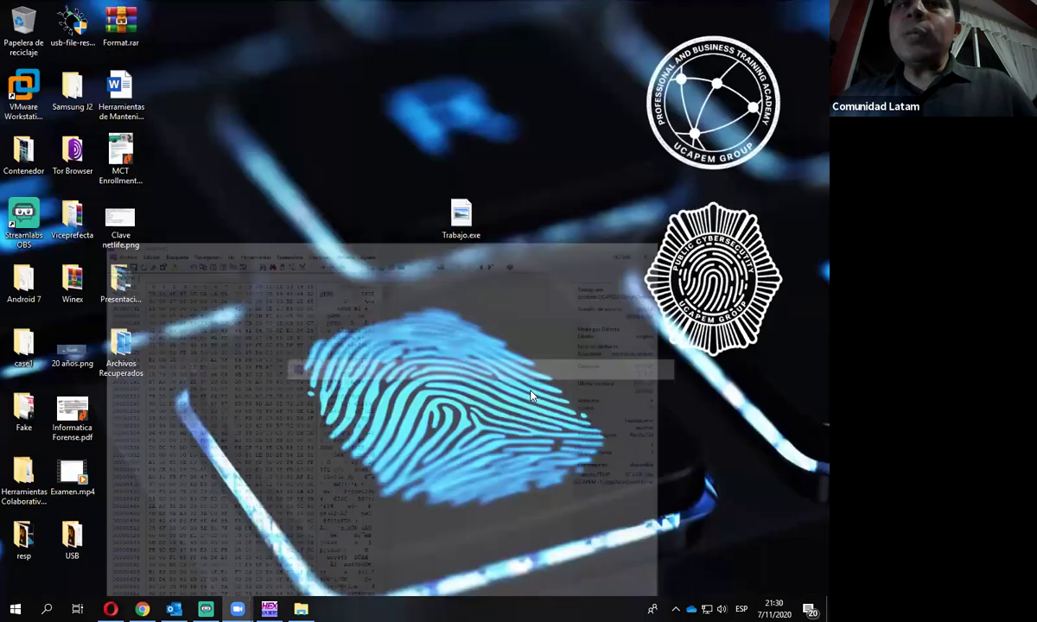
click(471, 238)
key(End)
key(BackSpace)
key(BackSpace)
key(BackSpace)
text(png)
key(Return)
key(Return)
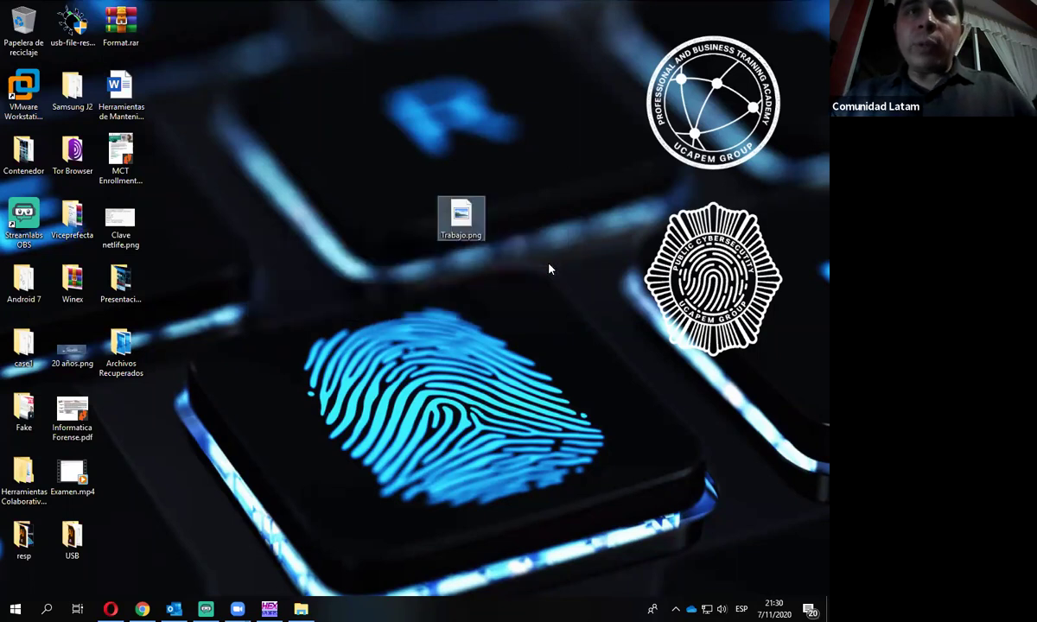
Step: Try to open Trabajo.png in Paint to test the altered signature, and dismiss the message
double_click(466, 219)
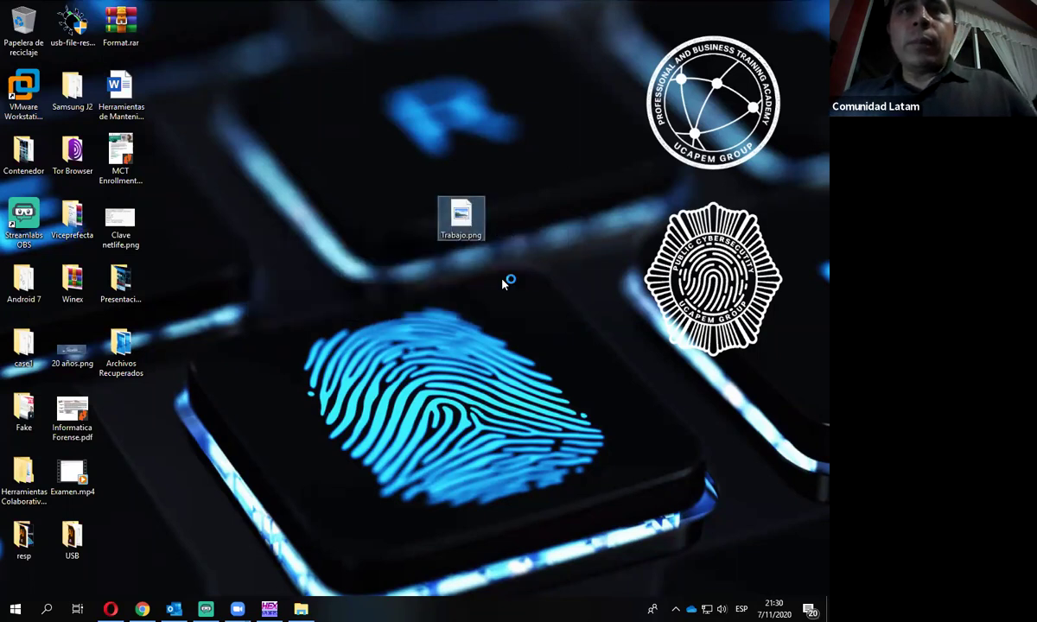
click(504, 339)
double_click(467, 220)
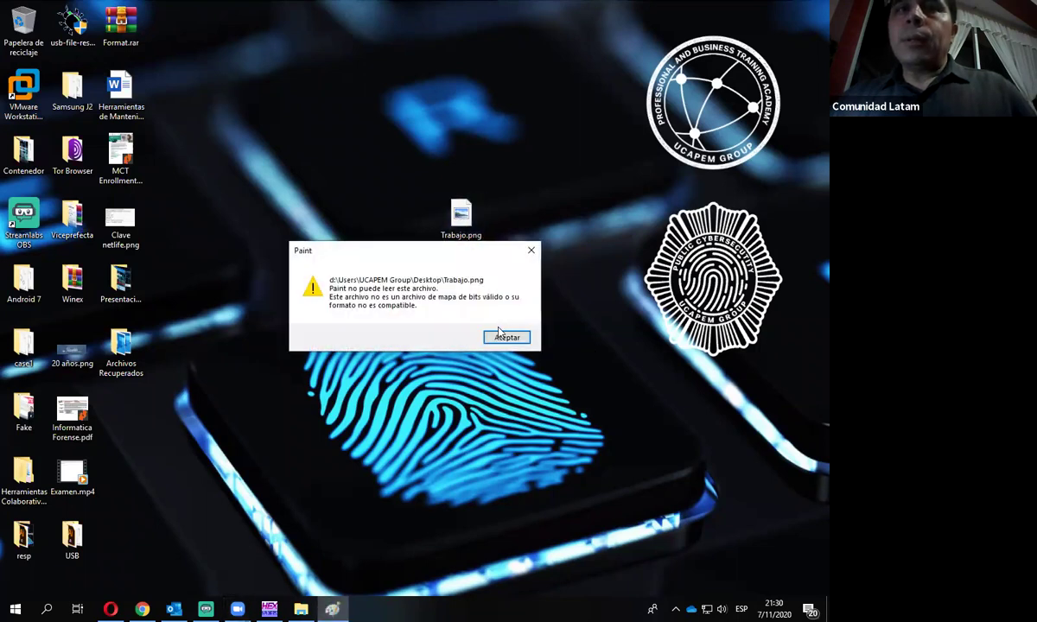
click(504, 337)
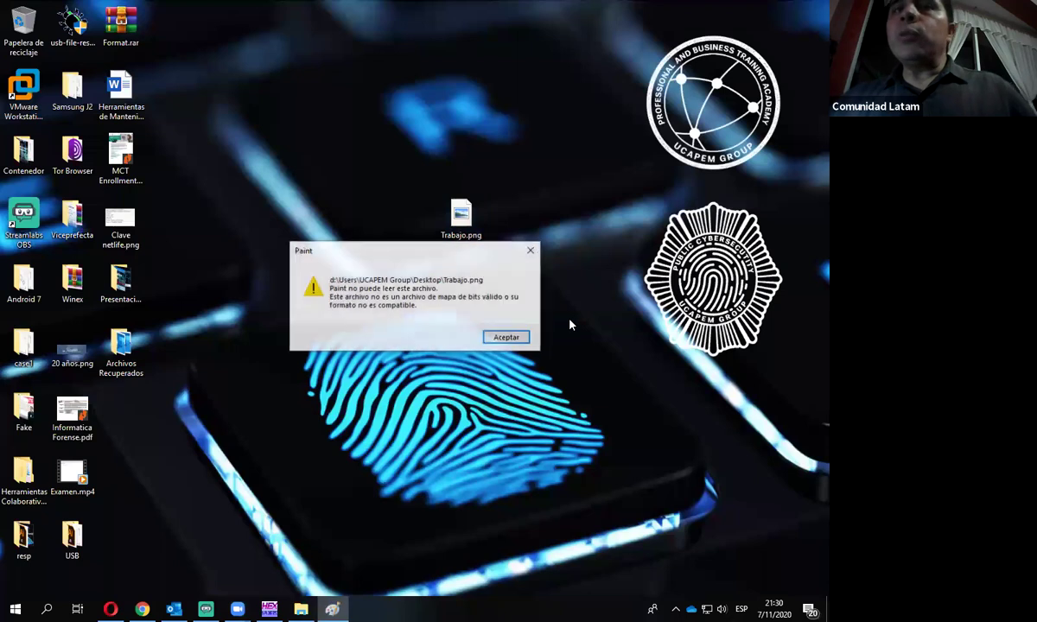
click(505, 337)
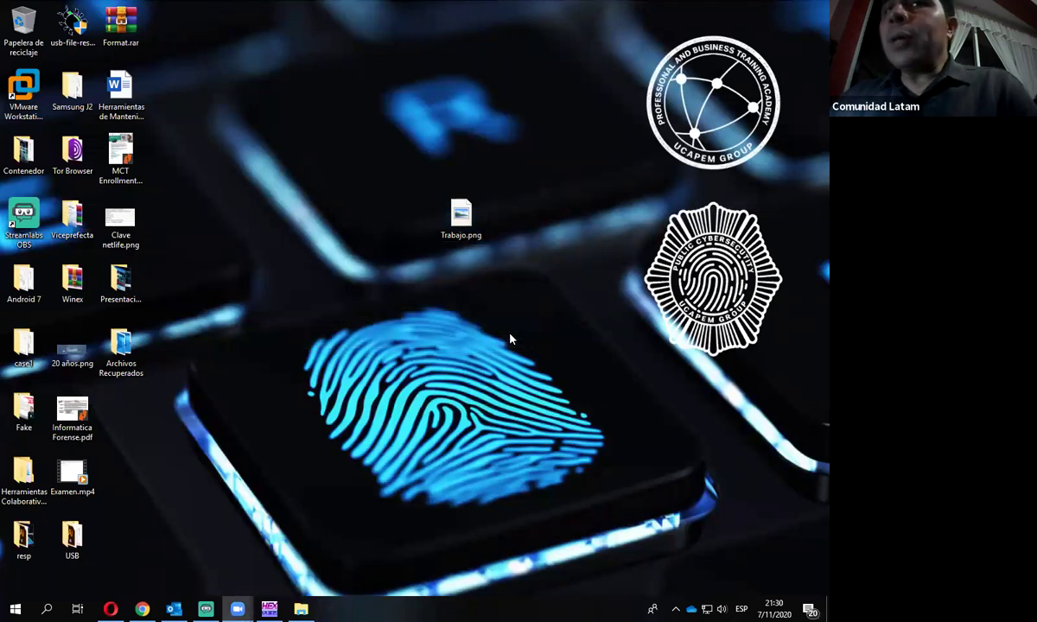
click(464, 236)
click(431, 302)
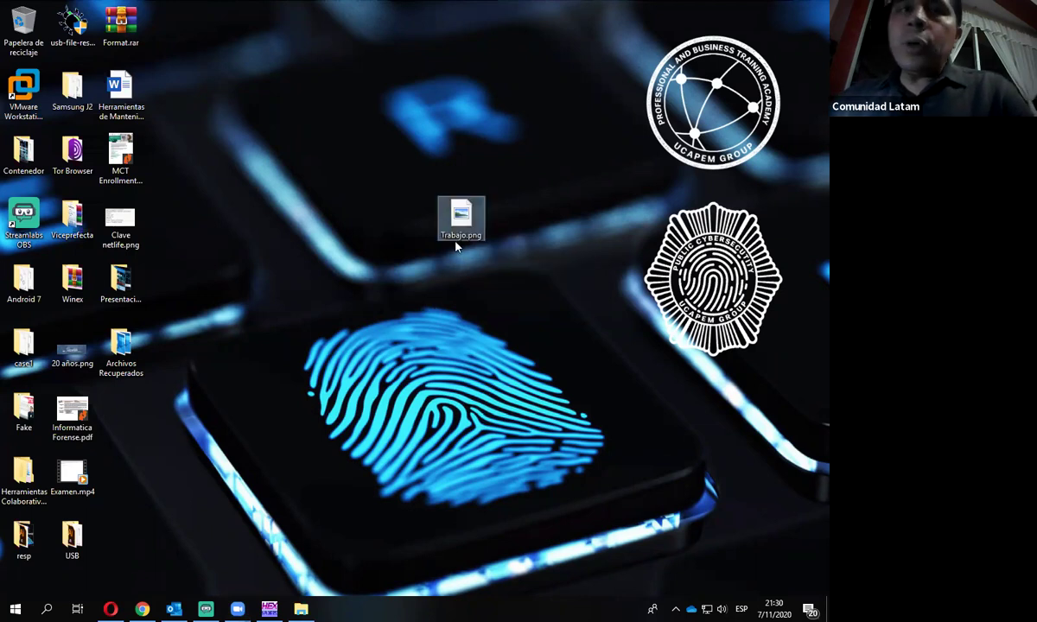
Step: Switch to WinHex and try to restore the first byte of Trabajo.exe to 89 and save it
click(272, 609)
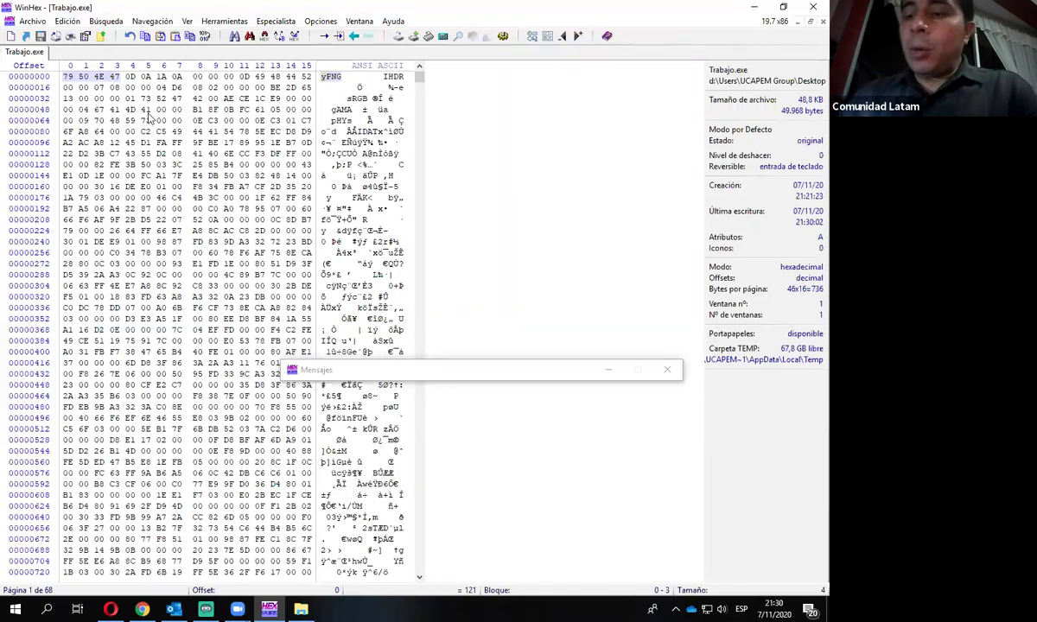
text(8)
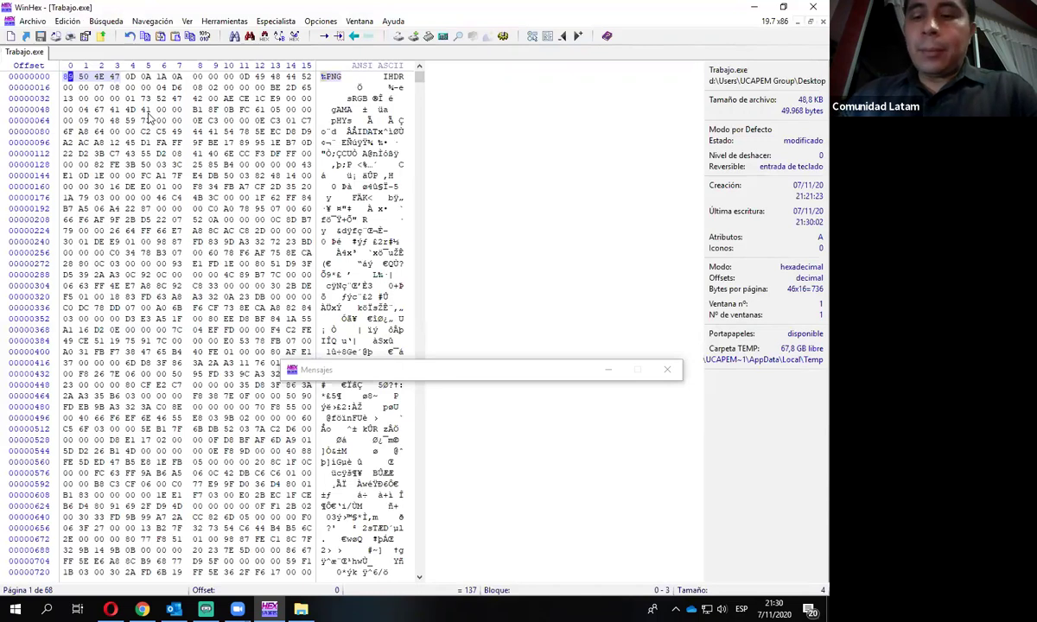
key(Return)
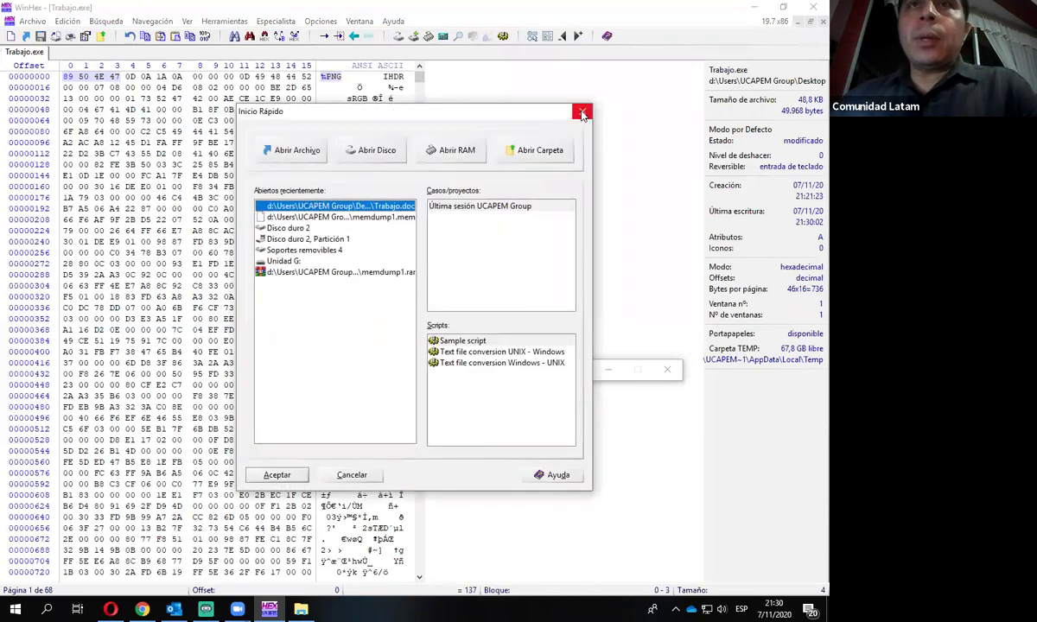
click(580, 114)
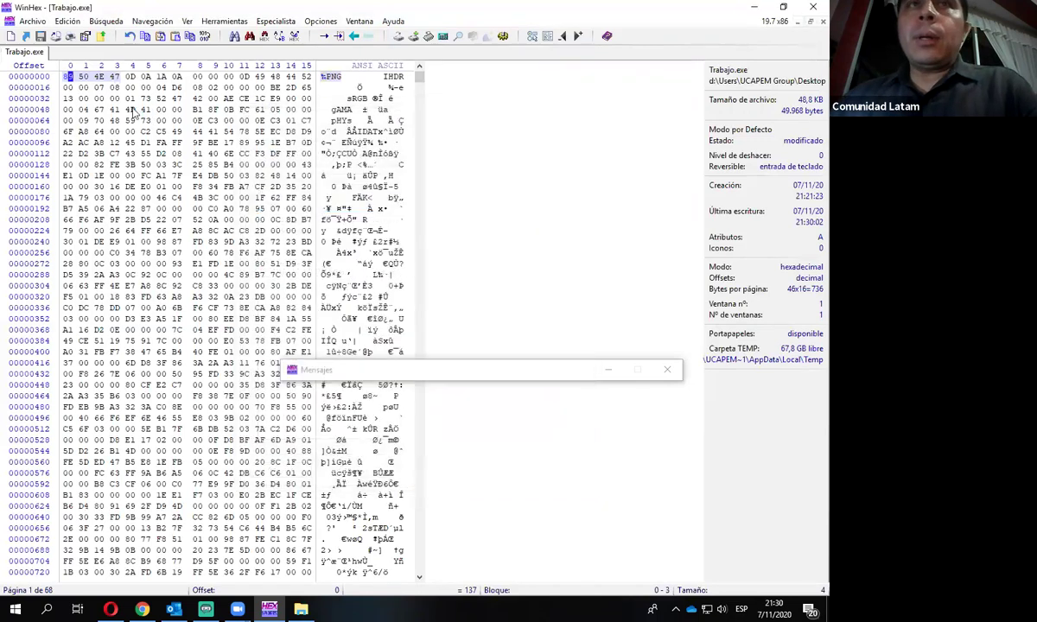
click(38, 37)
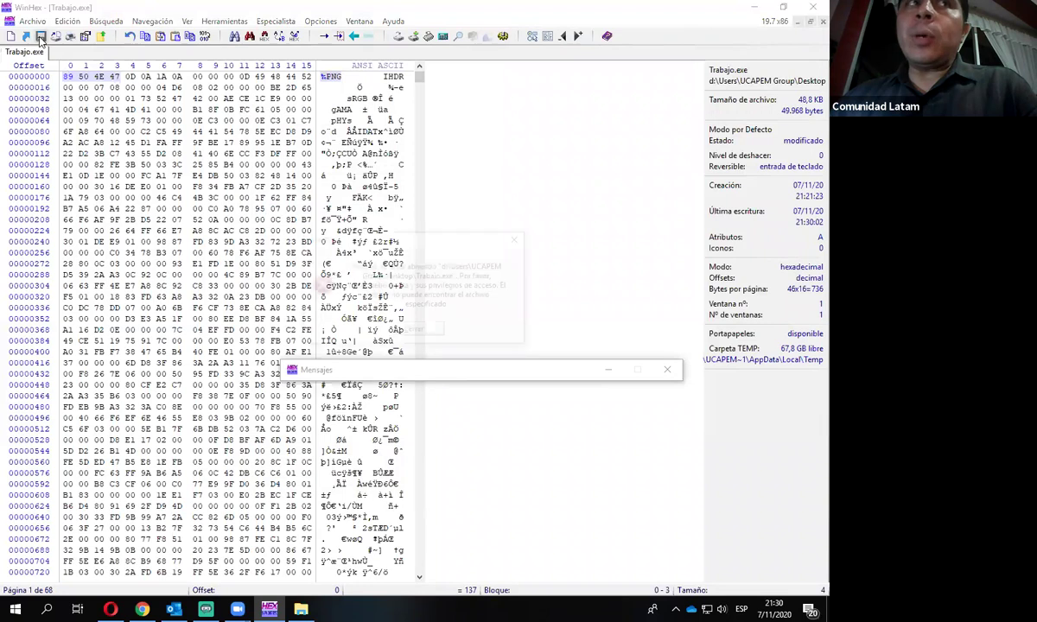
click(423, 332)
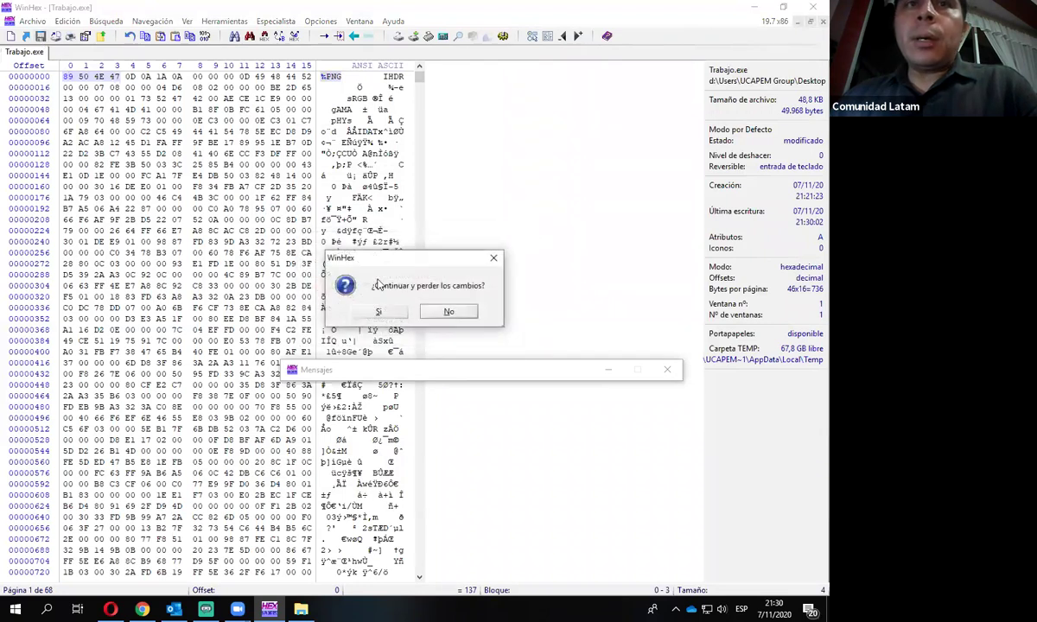
click(450, 317)
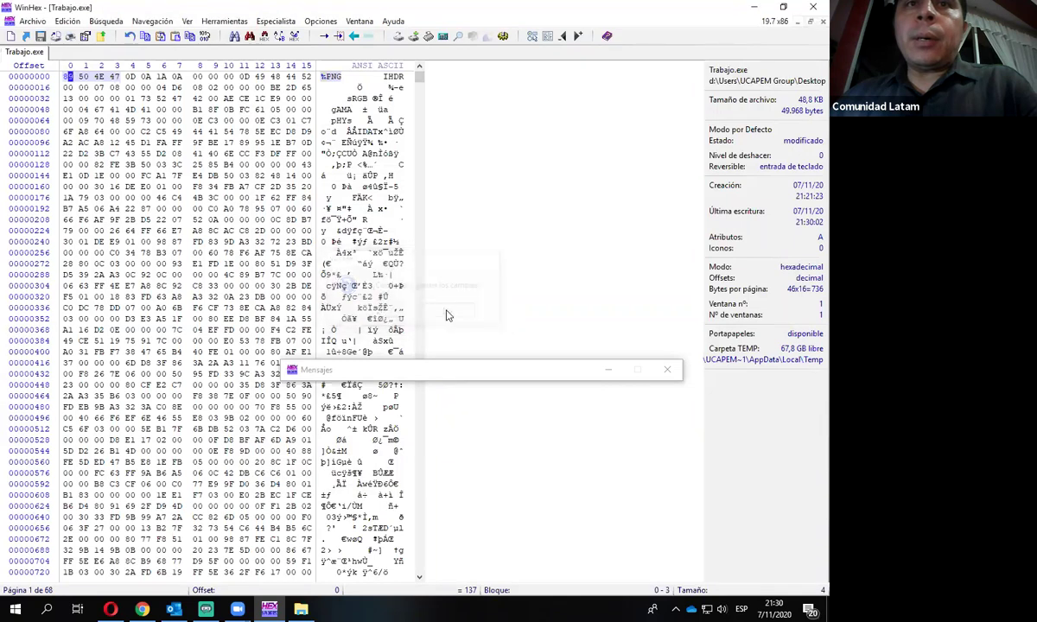
Step: Close the messages window, retry saving Trabajo.exe, and close the file discarding its changes
click(175, 154)
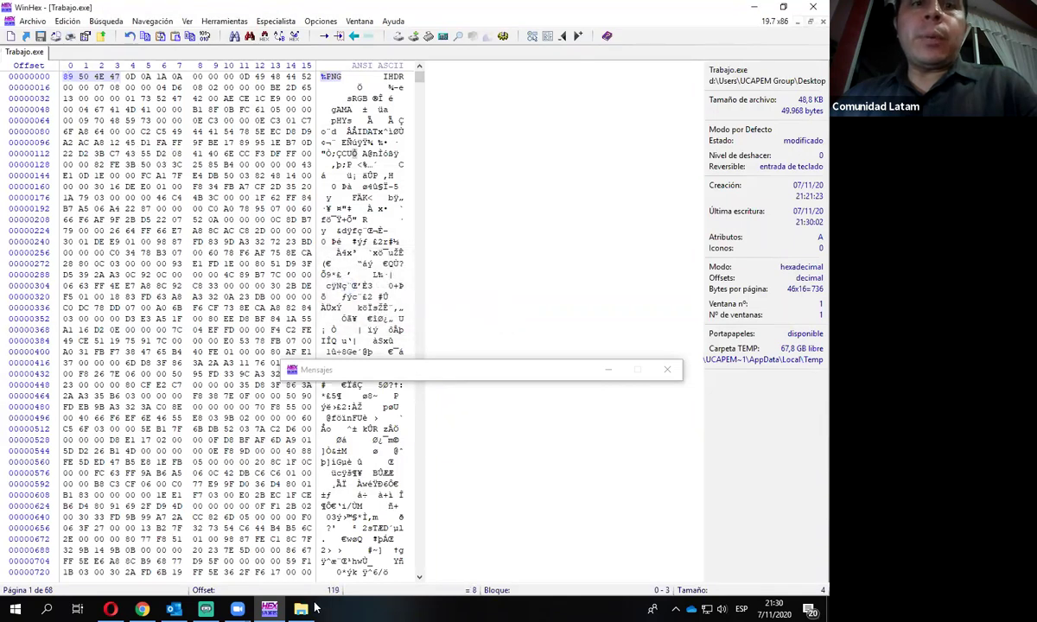
click(667, 373)
click(244, 164)
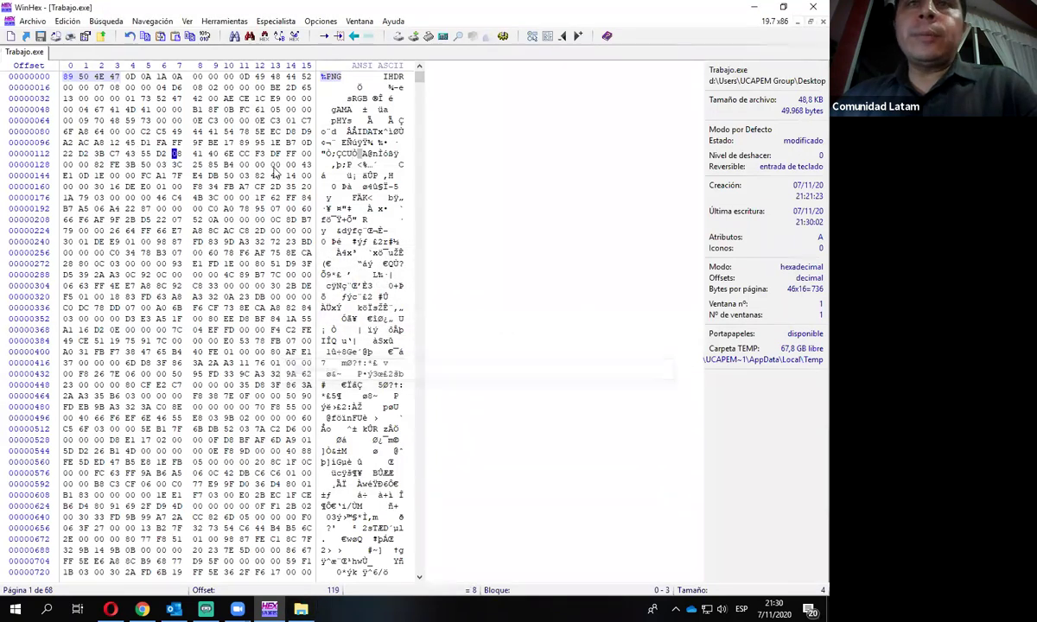
click(41, 36)
click(414, 335)
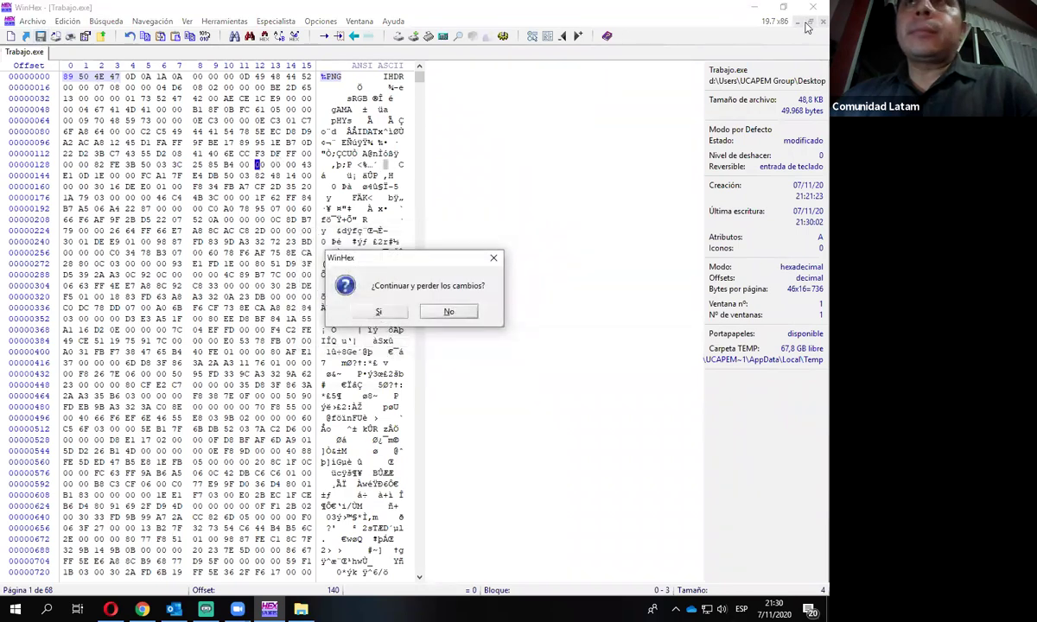
click(382, 311)
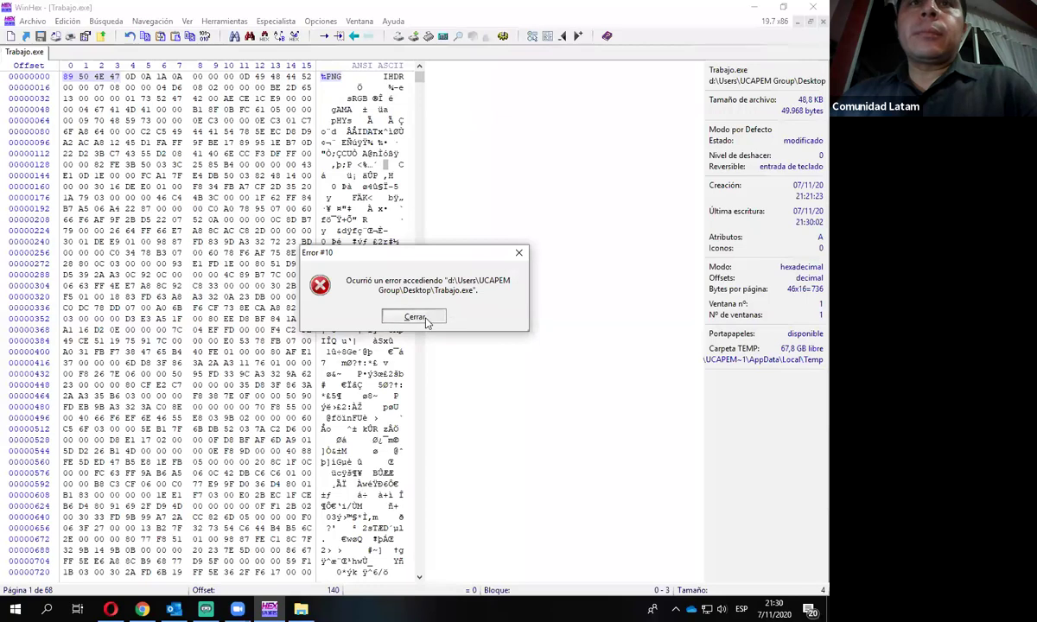
click(415, 317)
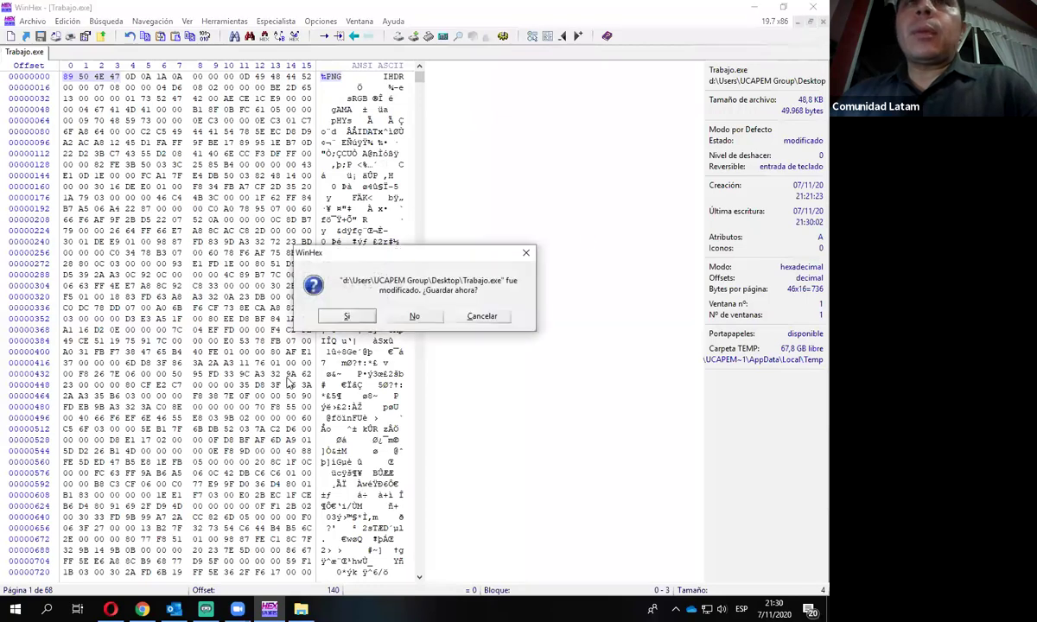
click(430, 319)
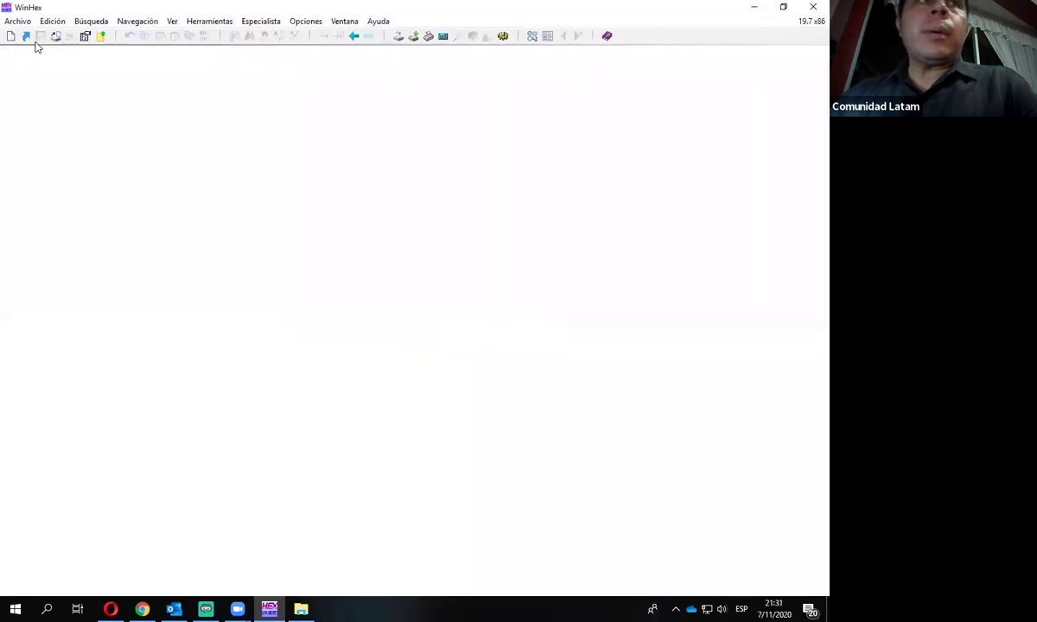
Step: Open Trabajo.png from the desktop folder in WinHex
click(16, 21)
click(28, 49)
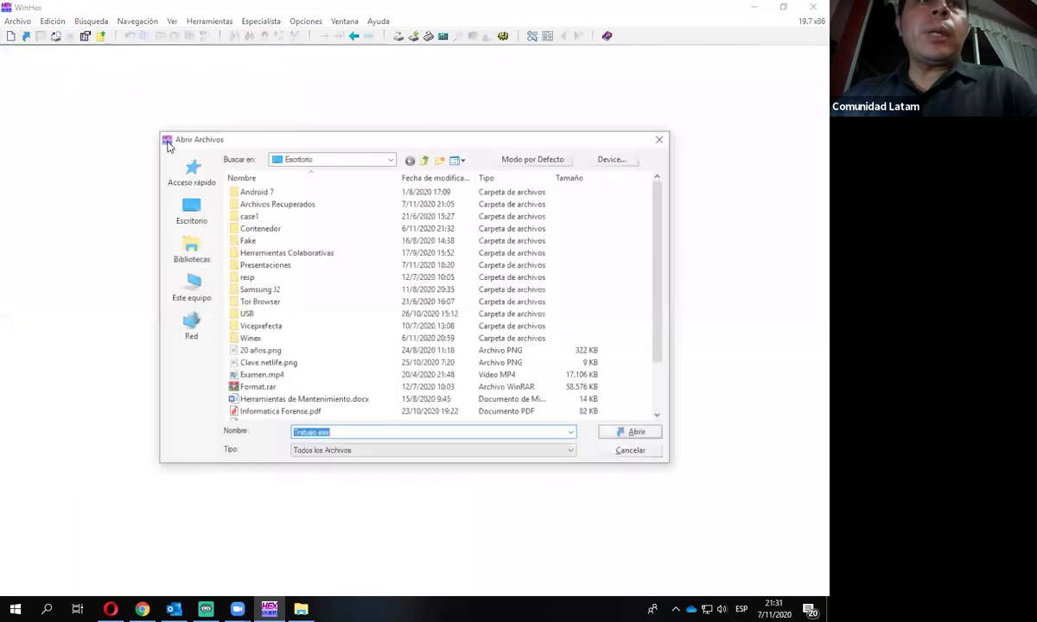
scroll(331, 327, down, 2)
double_click(279, 391)
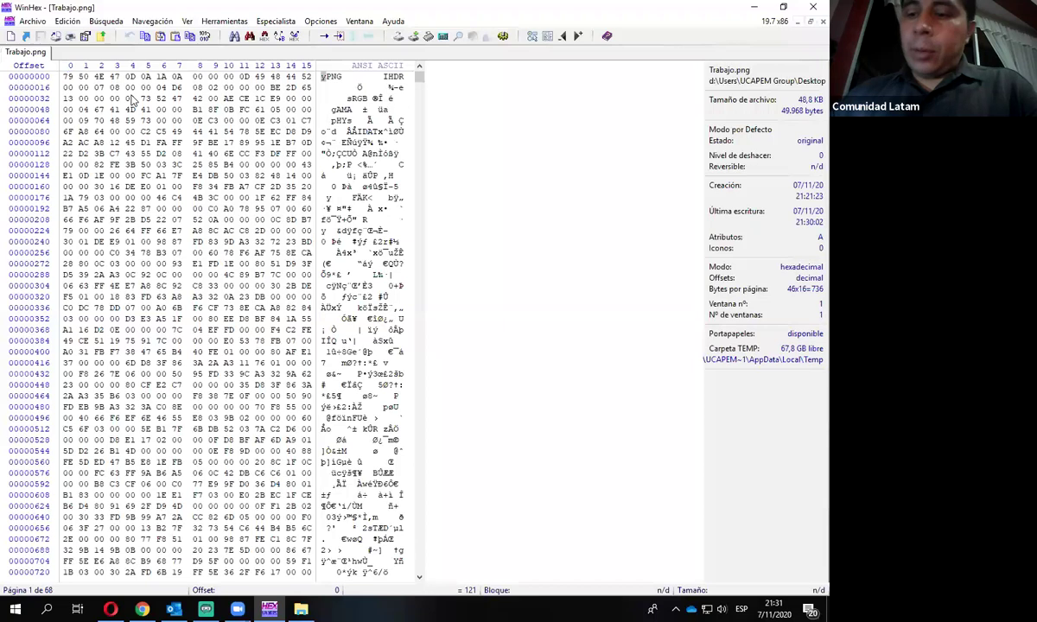
Step: Set the first byte of Trabajo.png to 89 and save the update to the file
text(8)
click(41, 37)
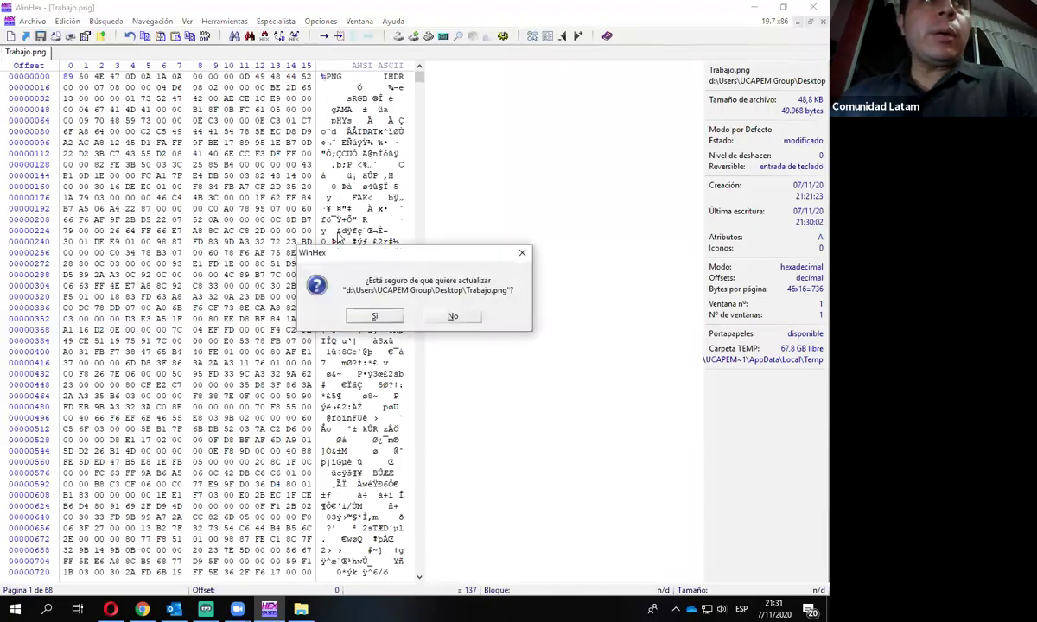
click(374, 316)
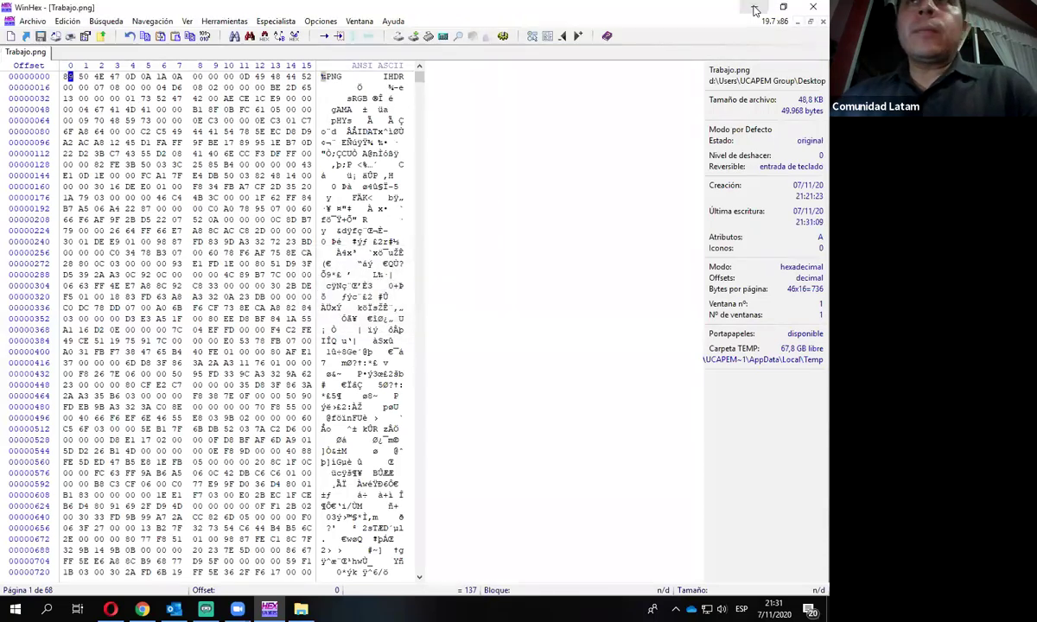
Step: Open Trabajo.png from the desktop in Paint, view the drawing maximized and minimize the window
key(super+d)
double_click(460, 216)
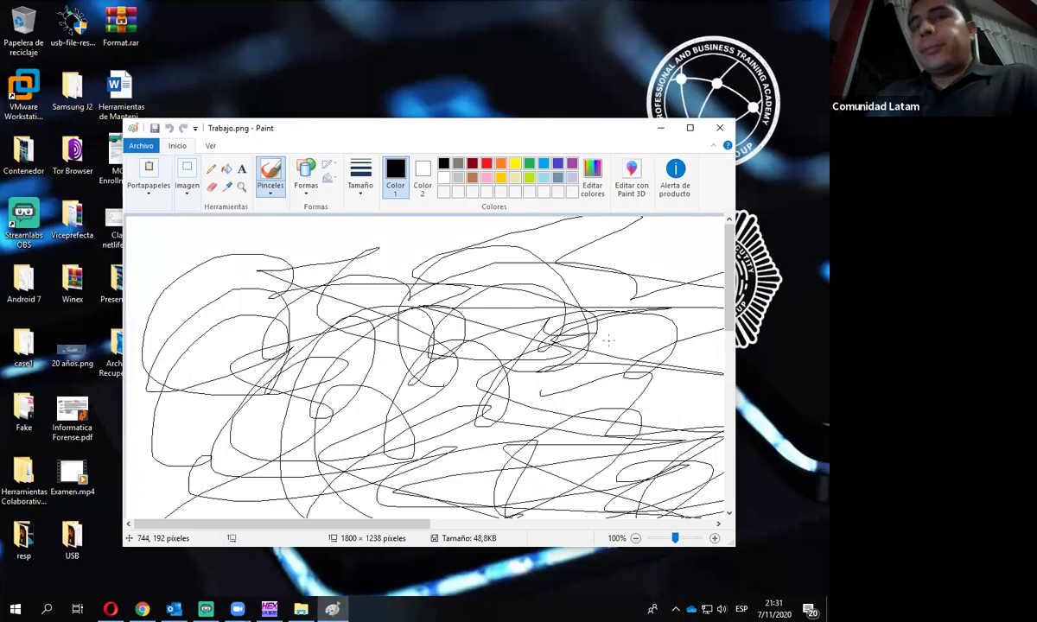
click(690, 128)
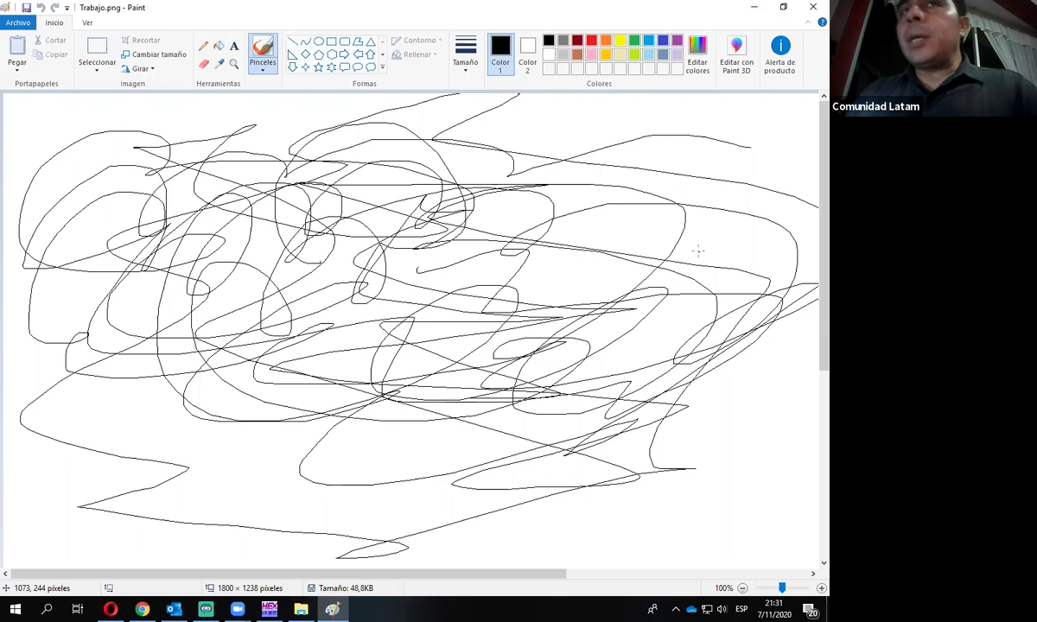
click(753, 7)
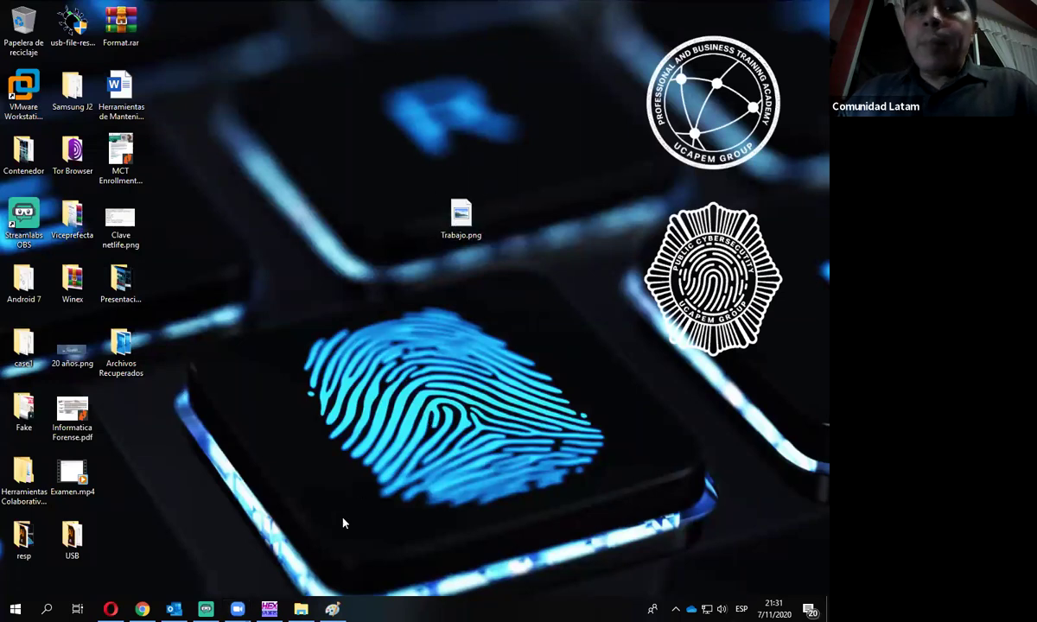
Step: Switch to WinHex and highlight the first eight bytes of the first two rows to examine the header
click(273, 609)
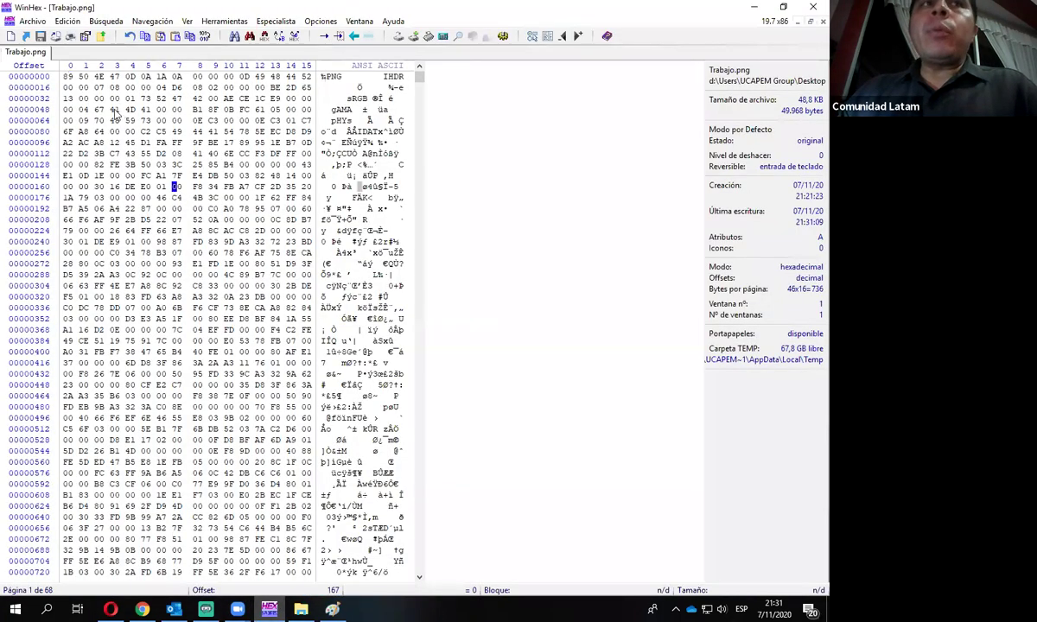
drag(76, 79, 174, 77)
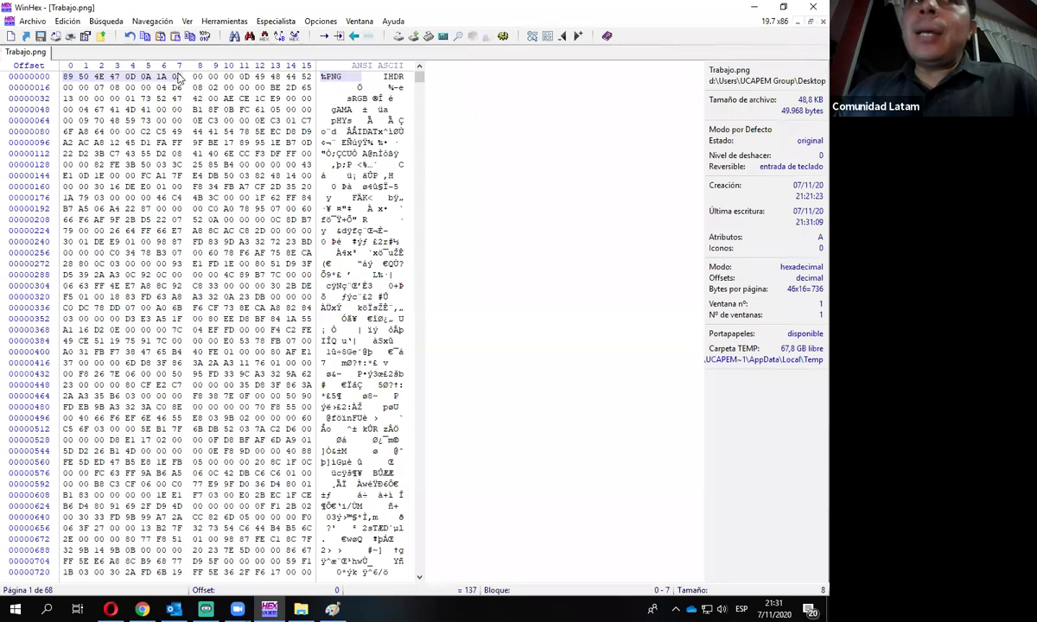
drag(71, 88, 175, 87)
Step: Highlight ranges in the text column and the hexadecimal rows of Trabajo.png to examine the file's content
click(349, 98)
drag(327, 76, 381, 253)
click(355, 132)
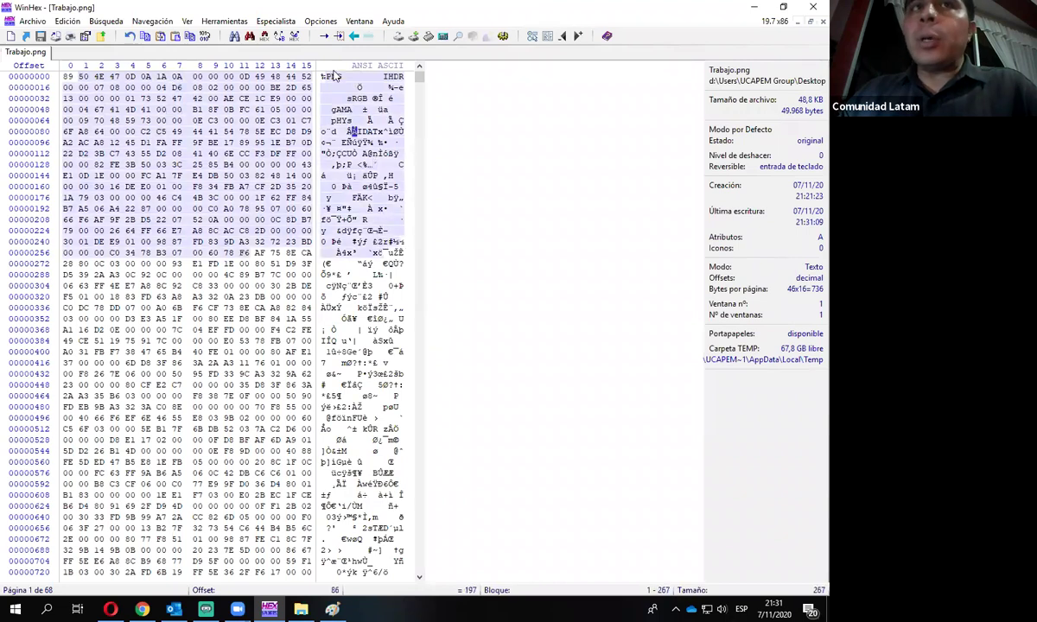
click(336, 71)
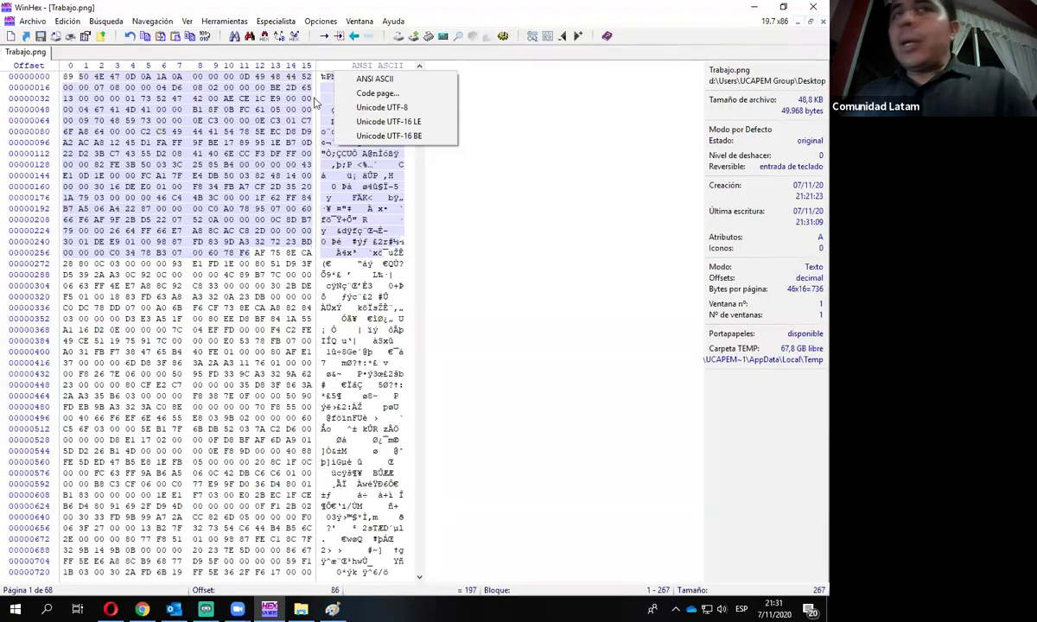
click(79, 97)
drag(97, 99, 159, 226)
drag(109, 98, 160, 210)
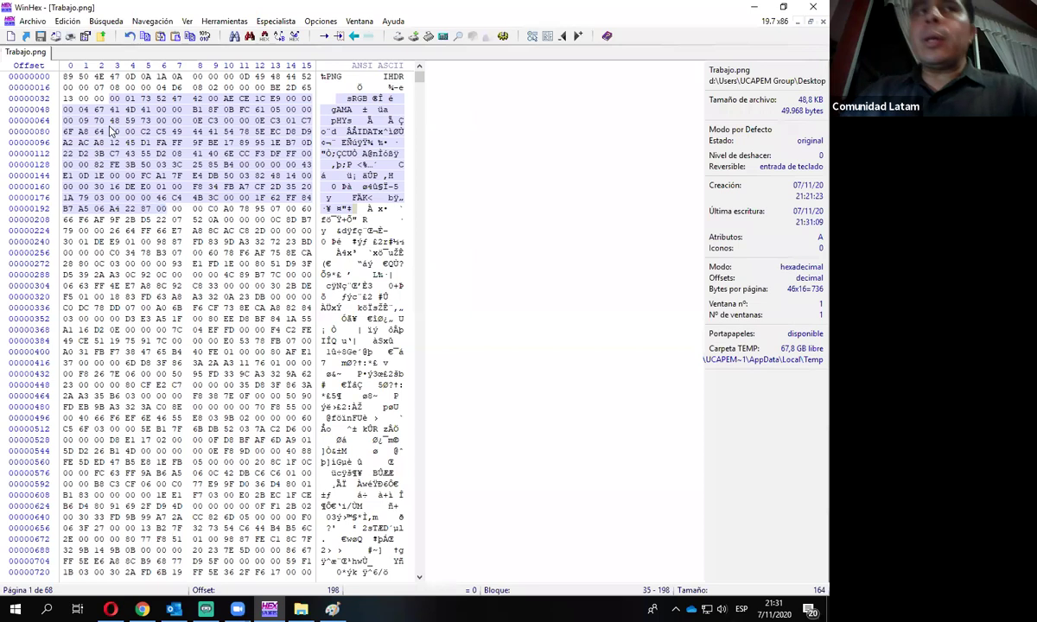
Step: Mark blocks of bytes below the header of Trabajo.png, ending with offsets 101 to 295, to examine the data following the signature
drag(77, 84, 117, 108)
drag(141, 150, 138, 164)
drag(174, 273, 144, 148)
click(195, 142)
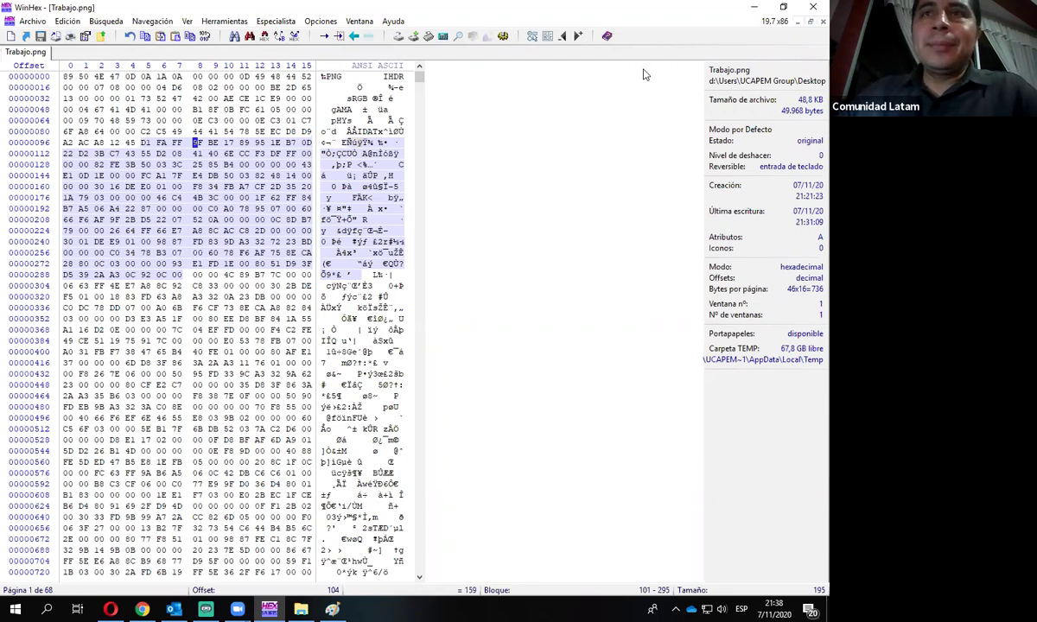
Step: Look through the hexadecimal and text content of Trabajo.png into its second page and return to the start of the file
scroll(343, 277, down, 3)
scroll(346, 316, up, 3)
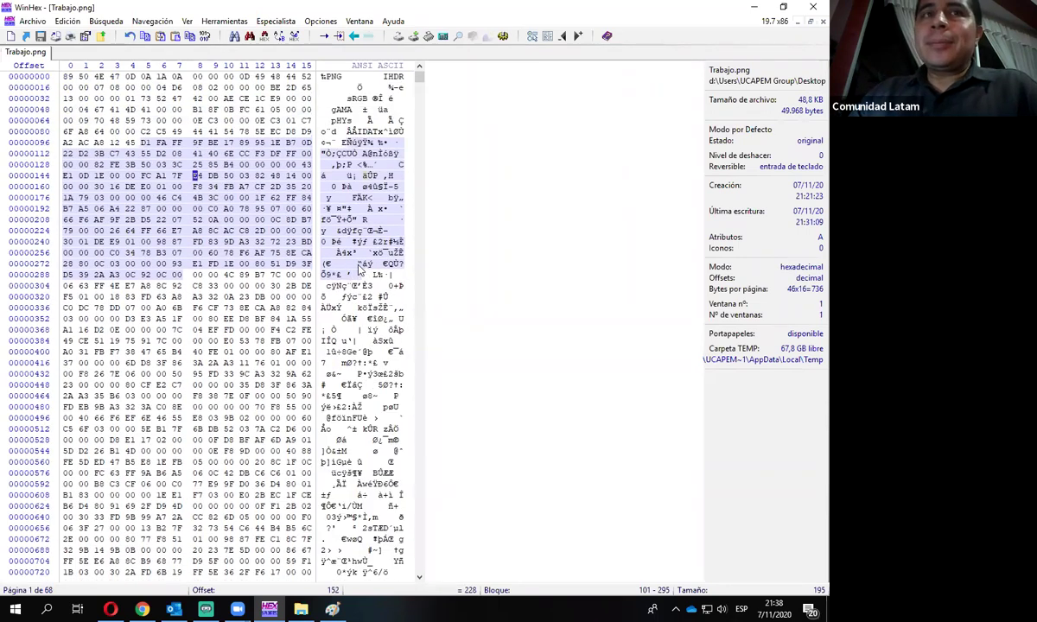
scroll(361, 270, down, 1)
scroll(361, 269, down, 15)
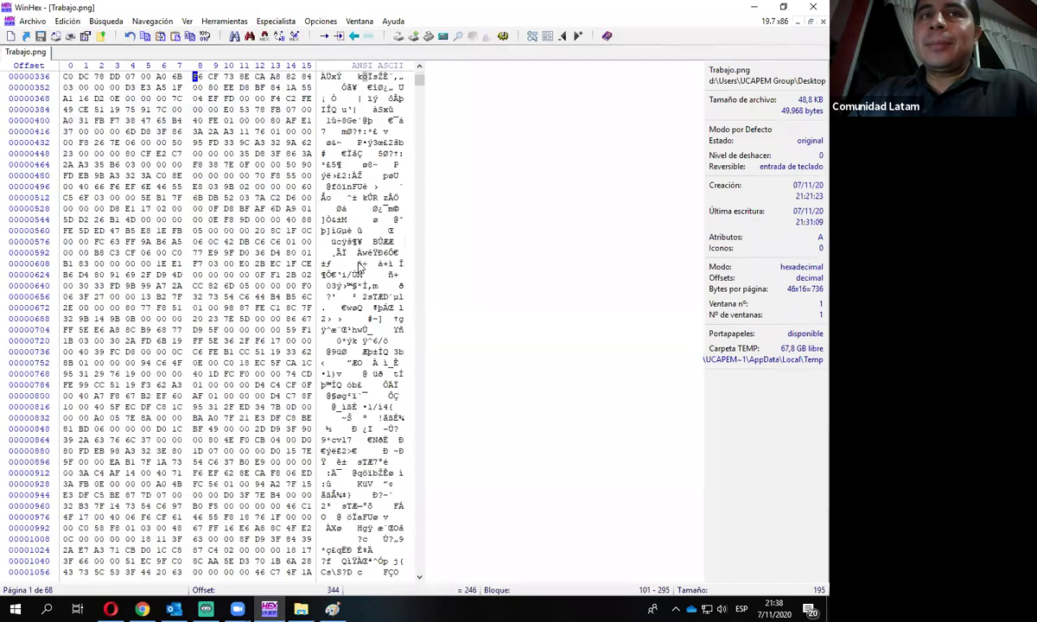
scroll(359, 268, down, 6)
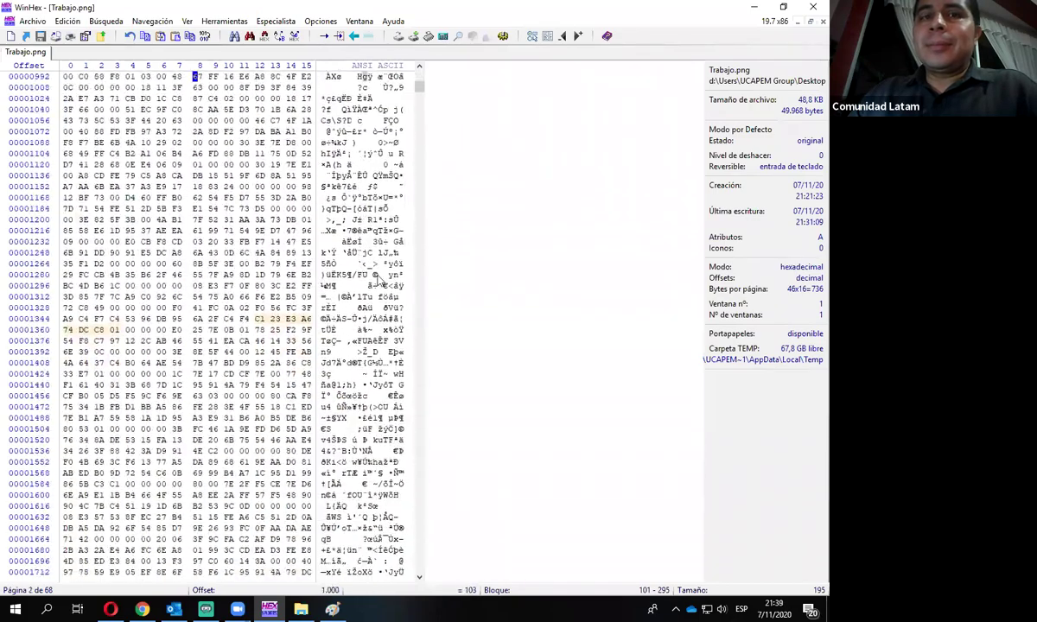
scroll(382, 287, up, 14)
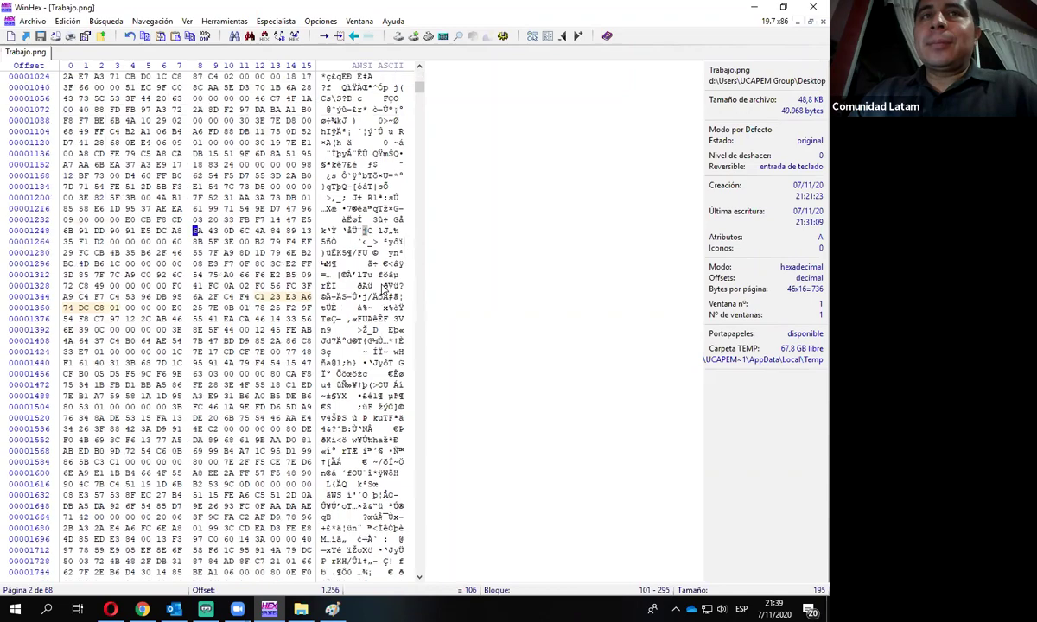
scroll(382, 292, up, 11)
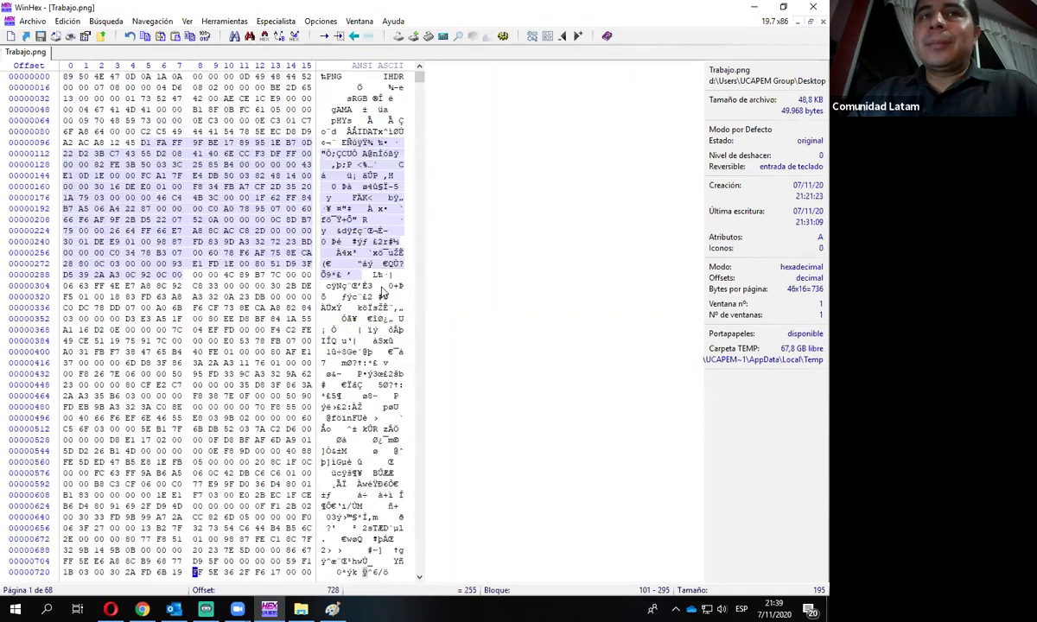